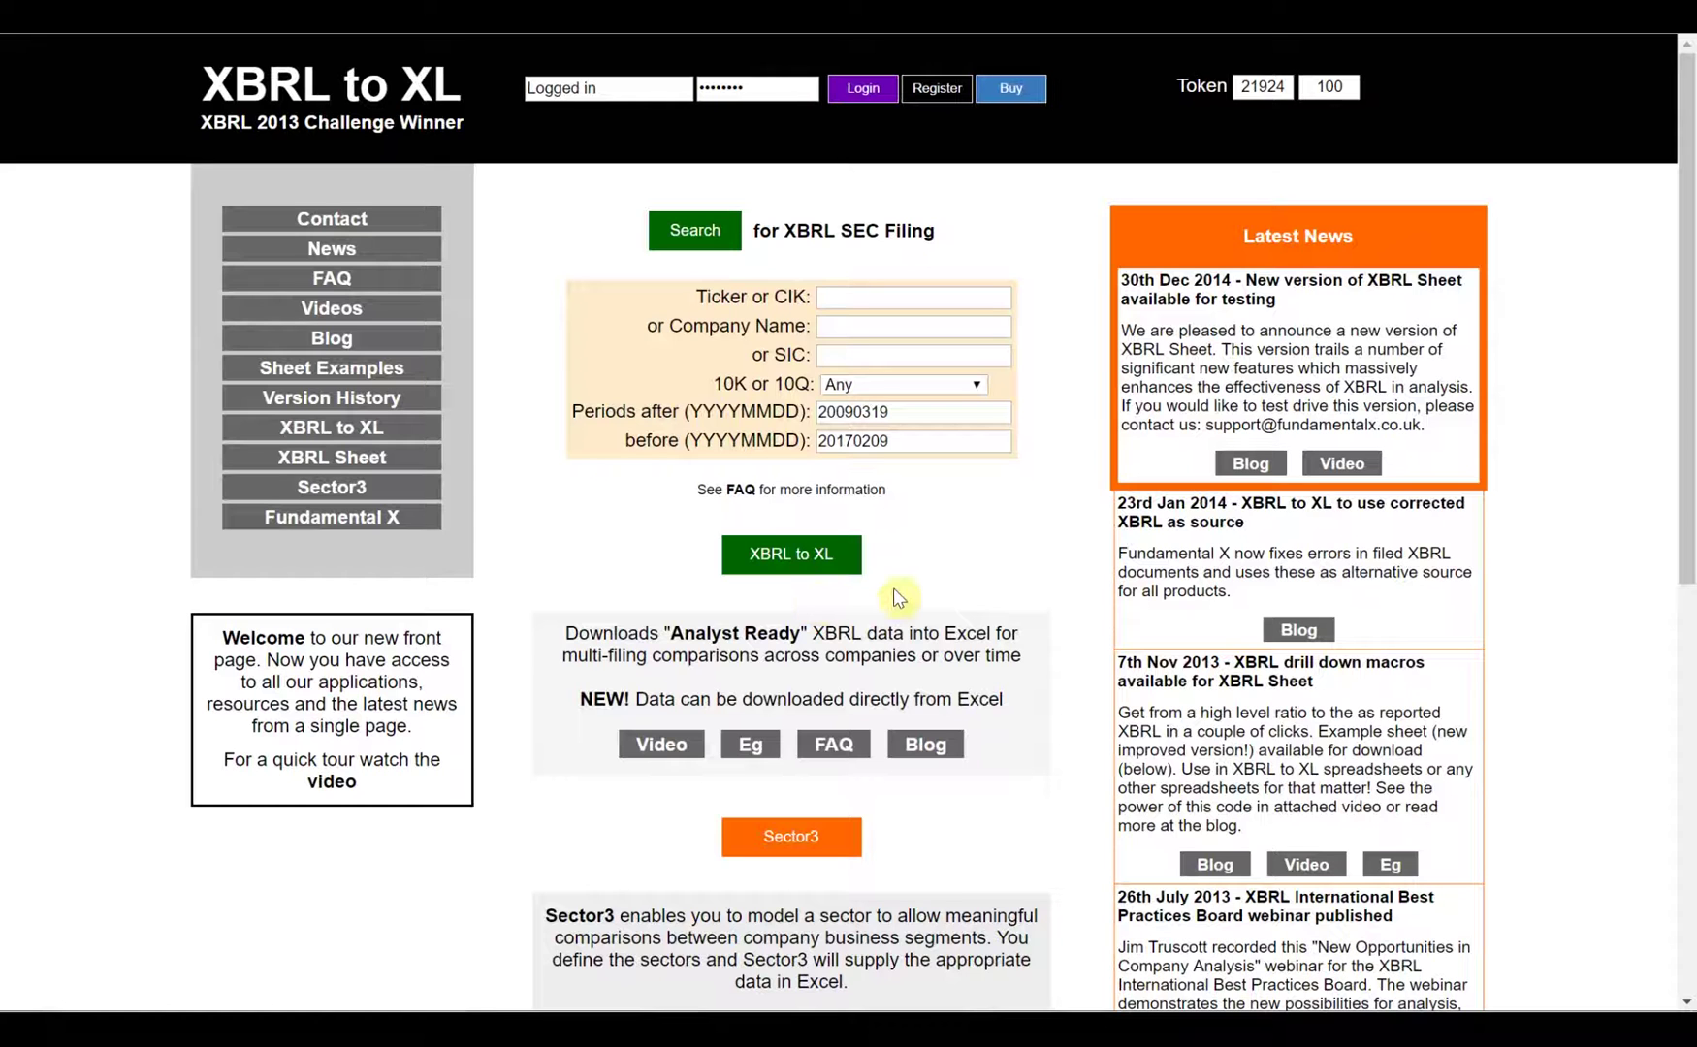
- Search the SEC filings by ticker nflx, limited to 10-K forms
{"action": "left_click", "coordinate": [684, 237]}
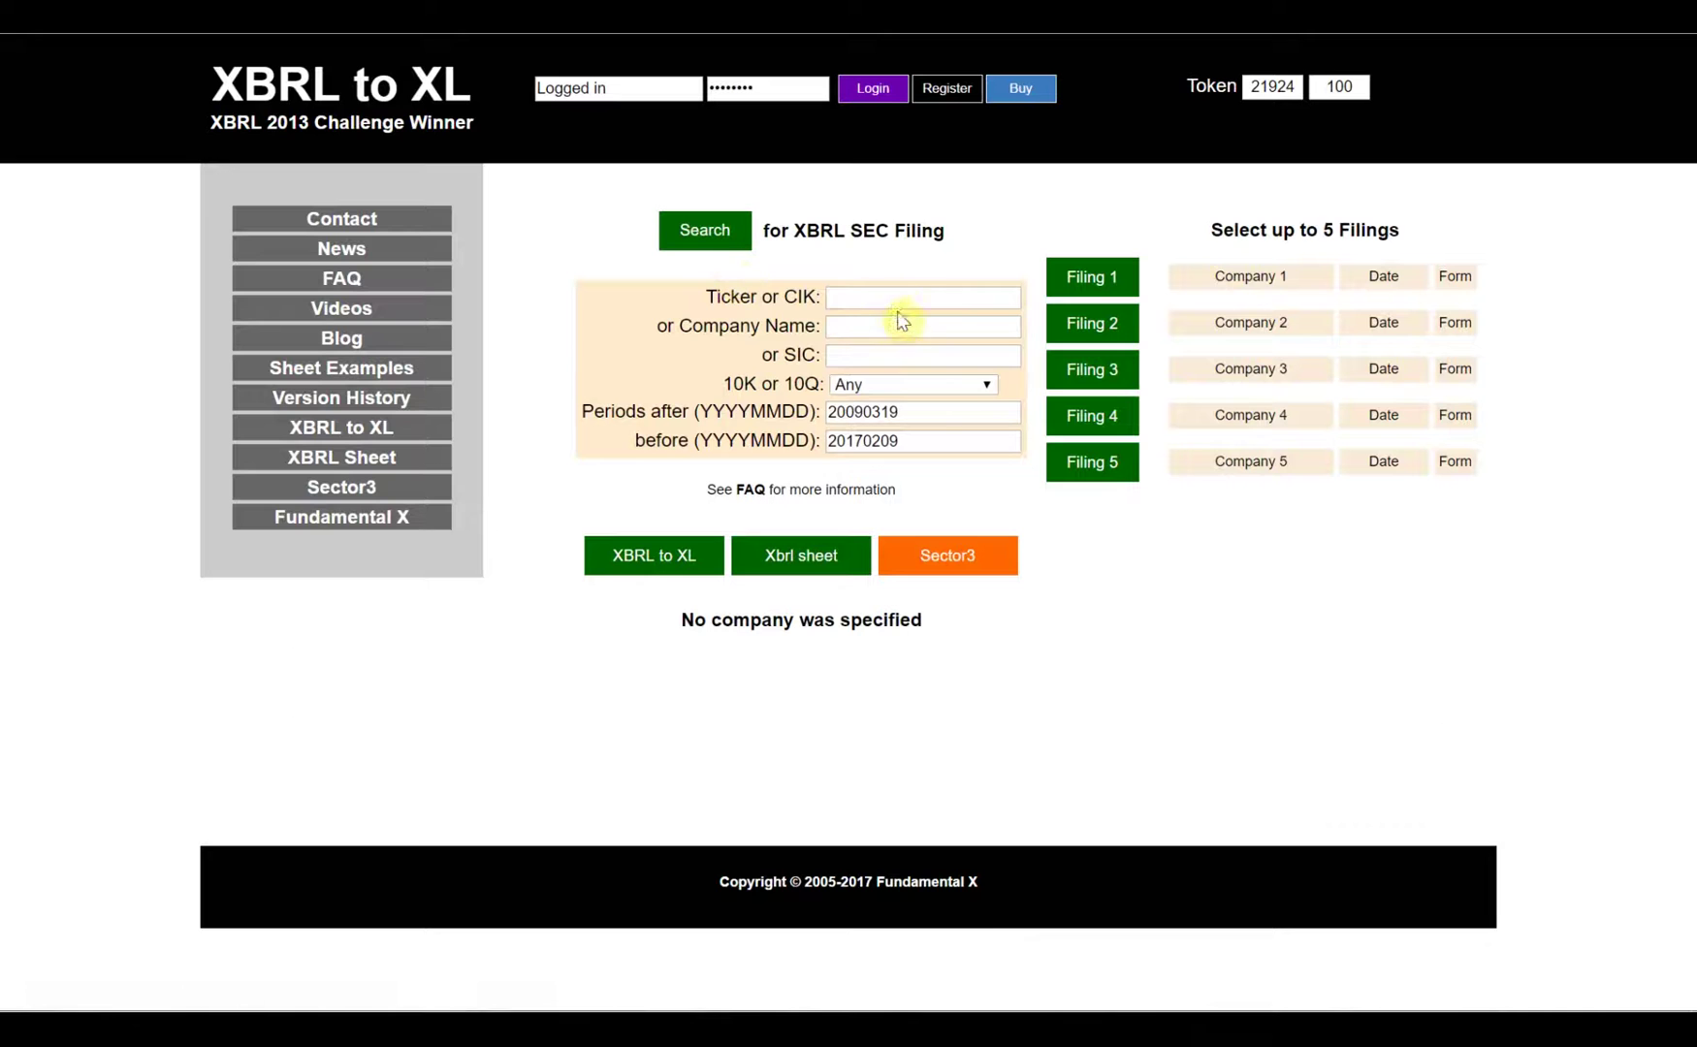
{"action": "left_click", "coordinate": [904, 294]}
{"action": "type", "text": "nflx"}
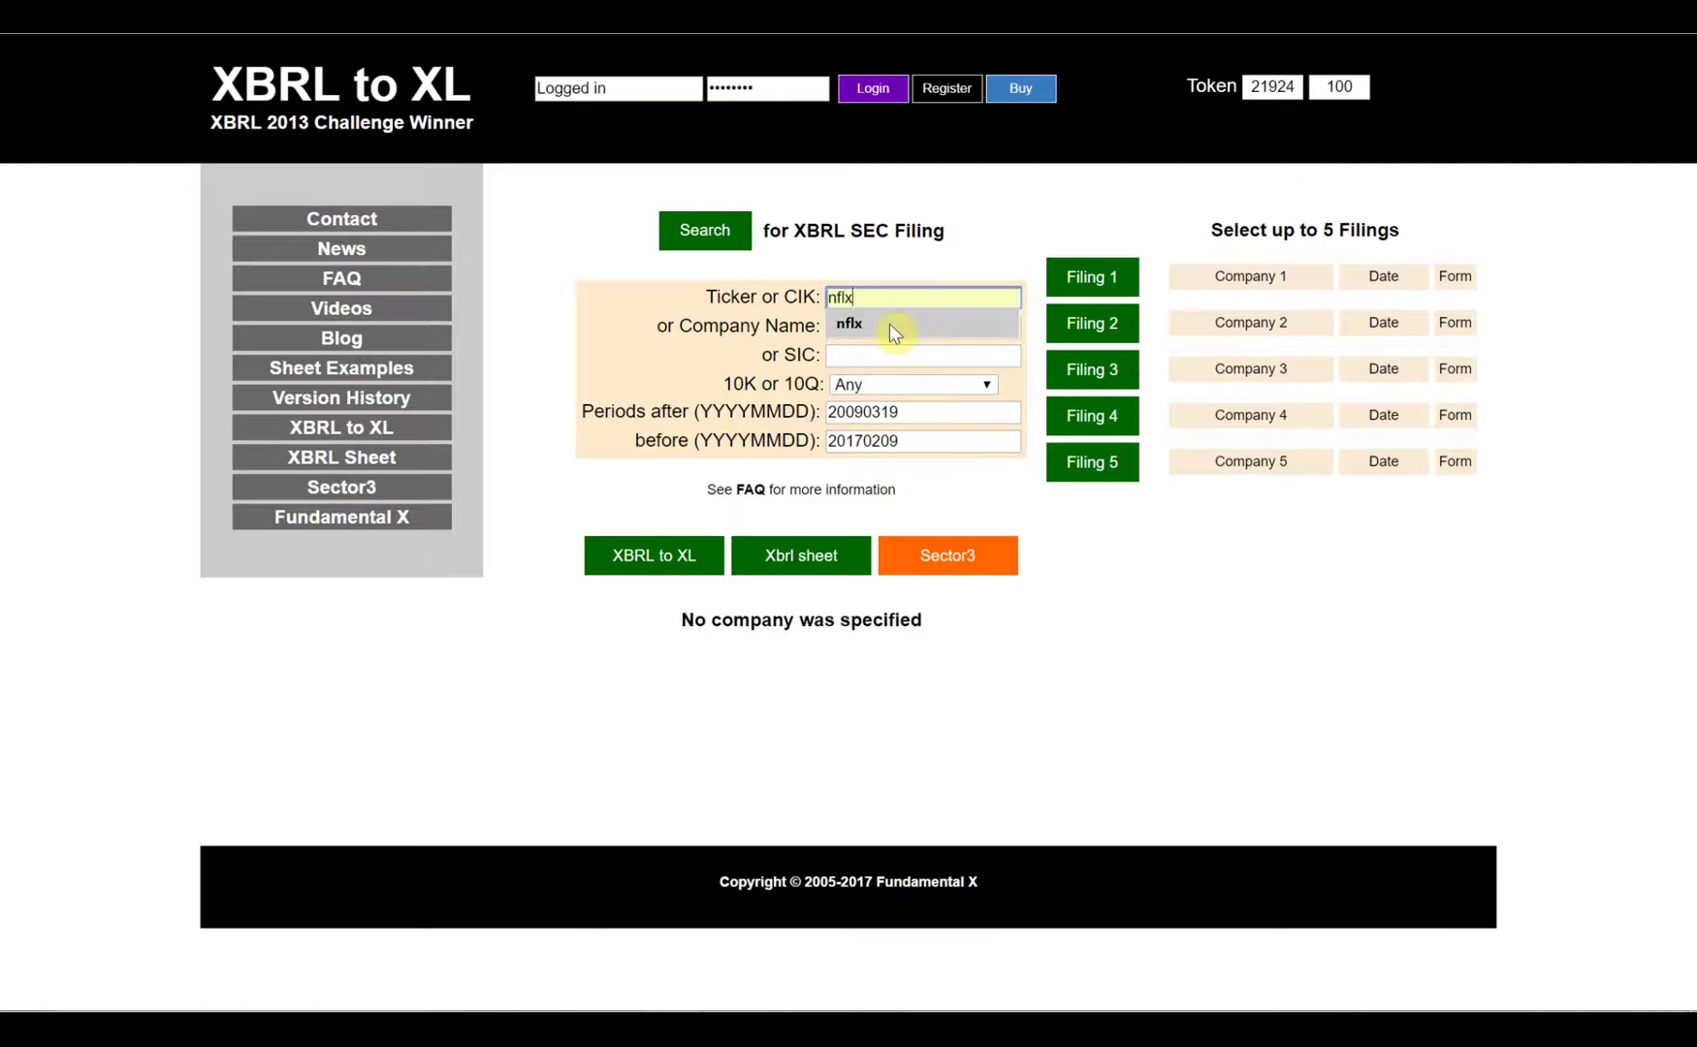
{"action": "left_click", "coordinate": [889, 324]}
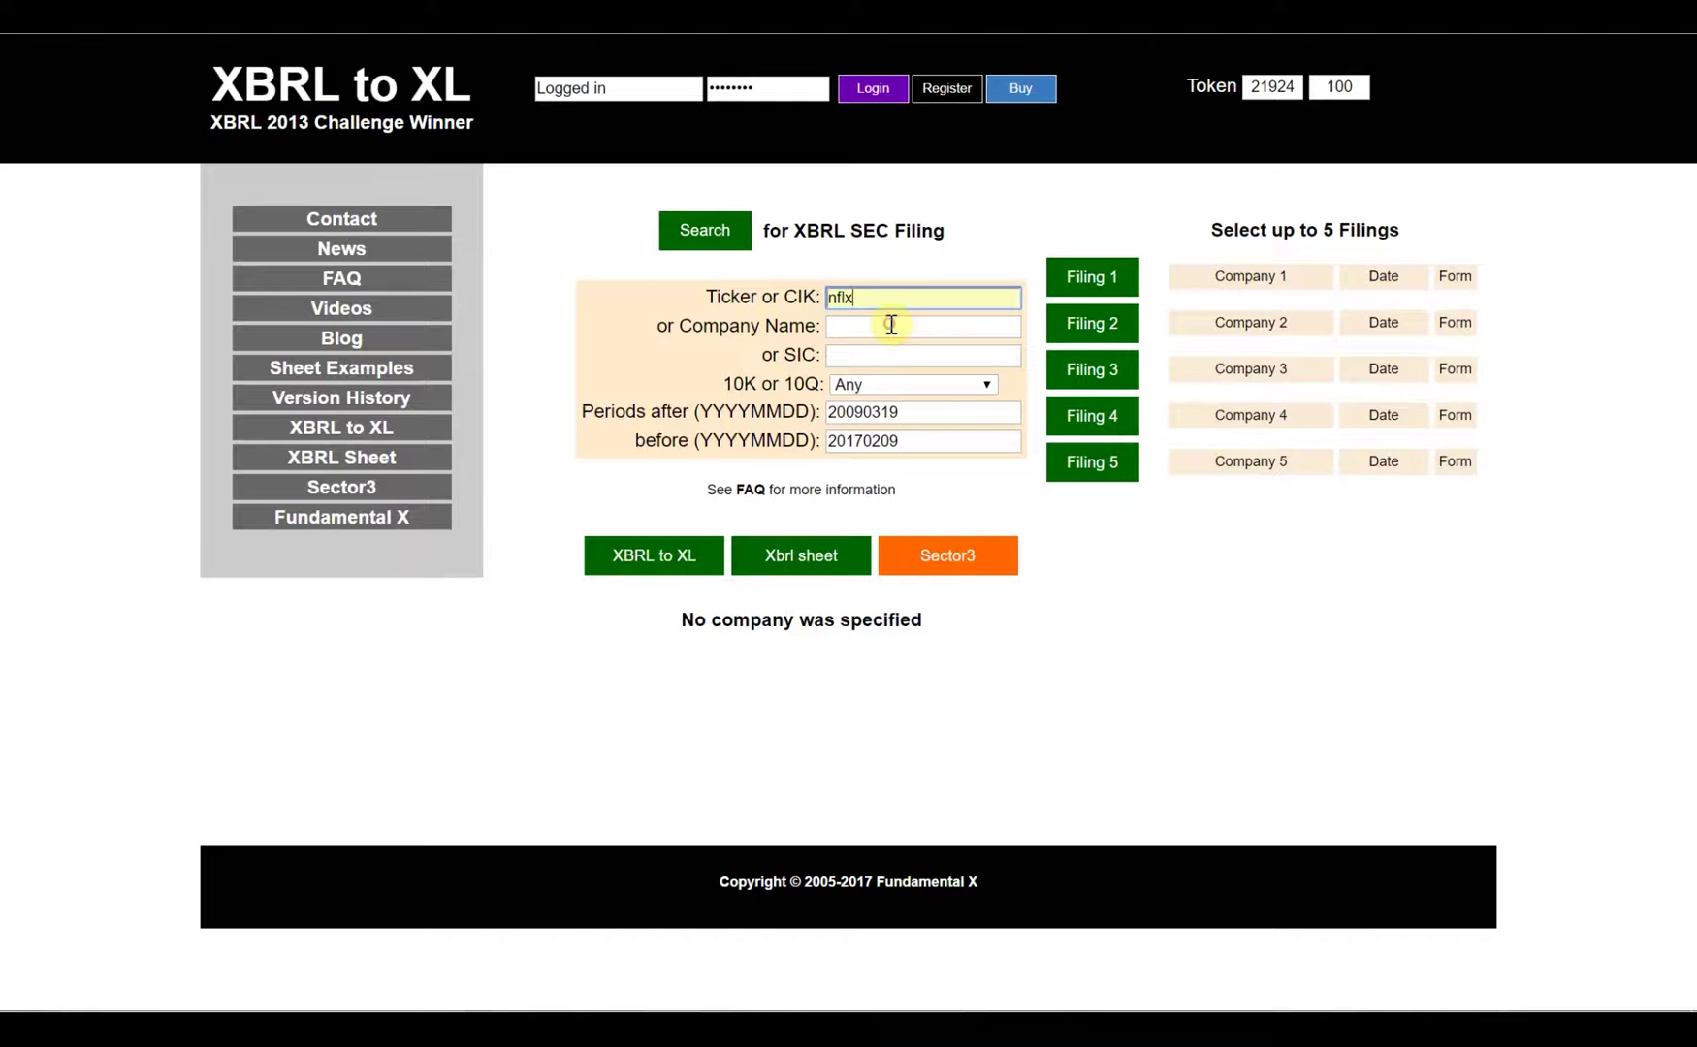
{"action": "left_click", "coordinate": [981, 384]}
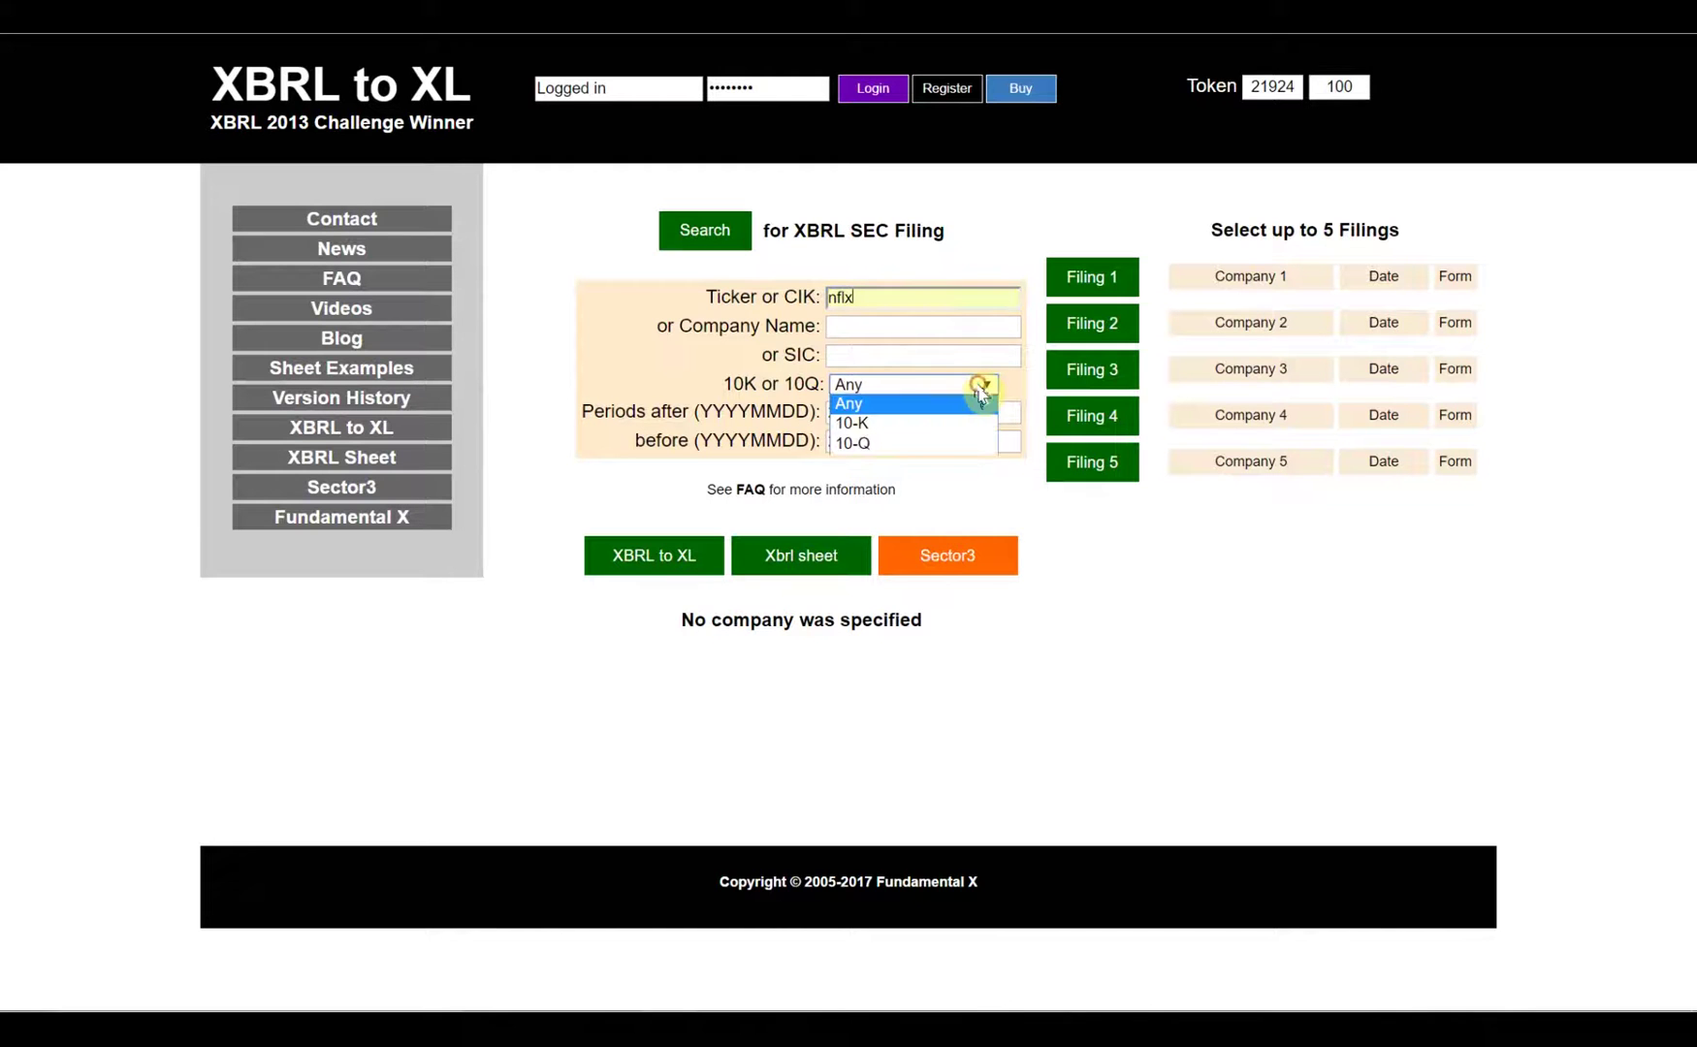
{"action": "left_click", "coordinate": [977, 423]}
{"action": "left_click", "coordinate": [1098, 279]}
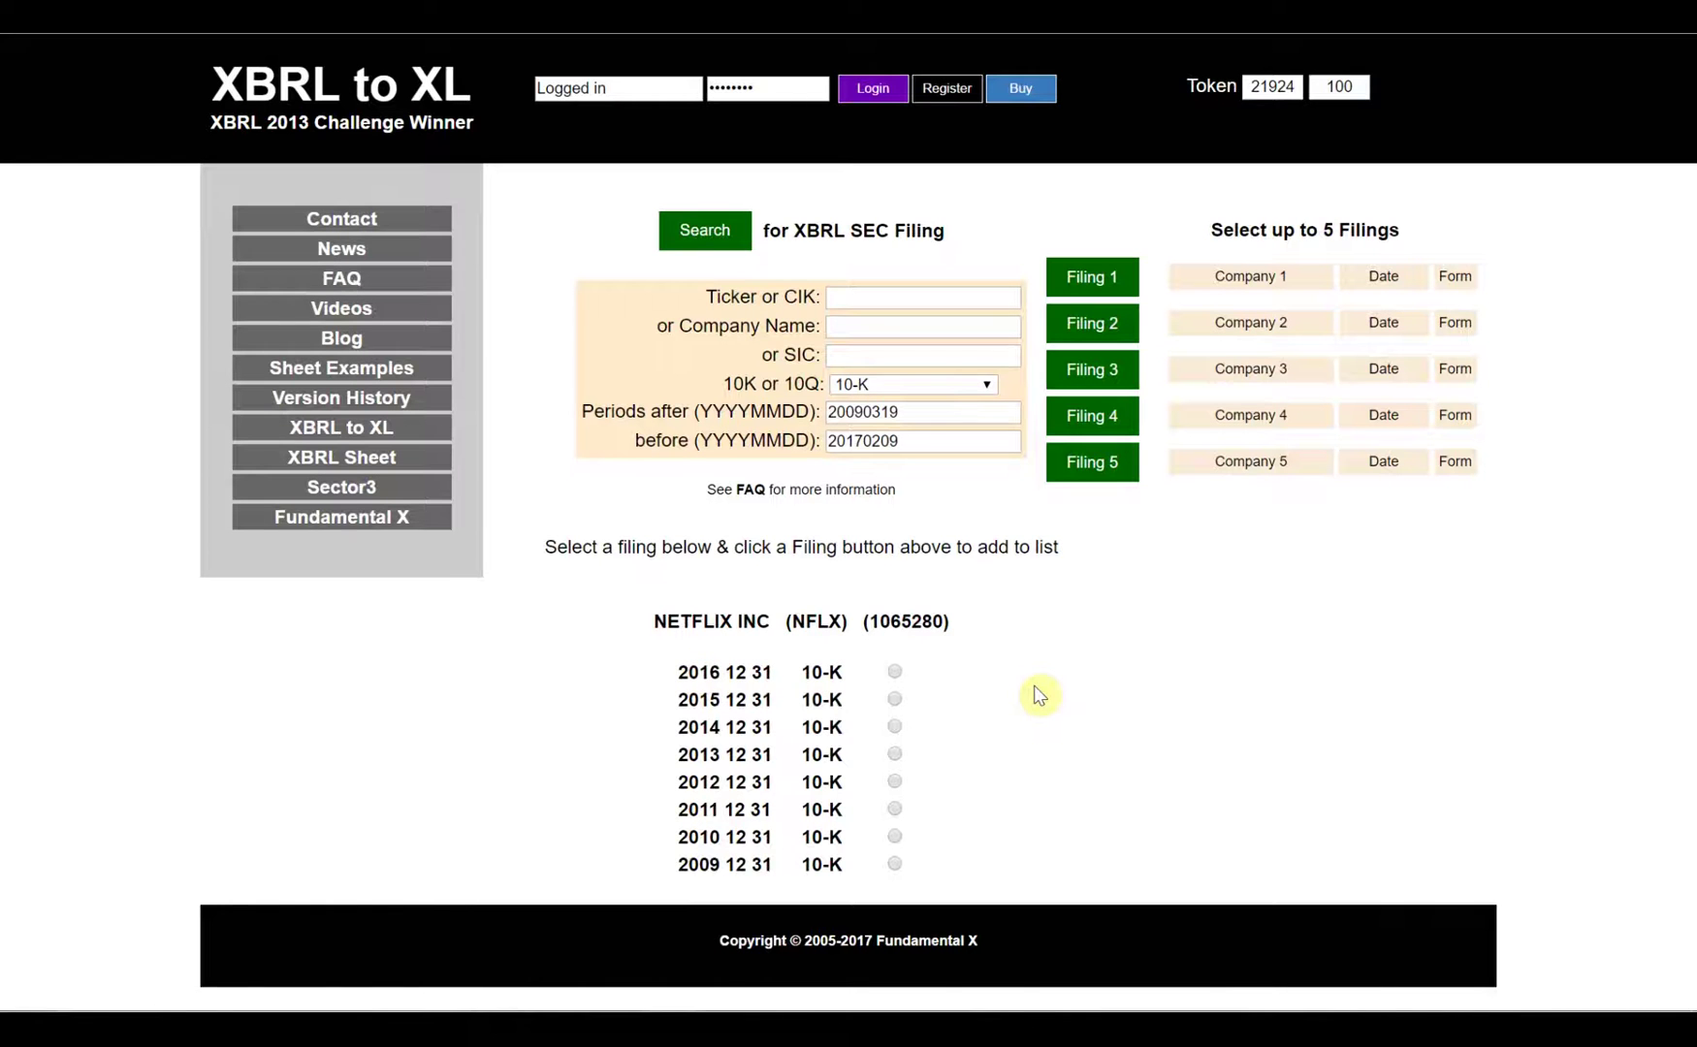
- Assign Netflix's 10-K filings dated 2016 12 31, 2015 12 31, 2014 12 31 and 2013 12 31 to filing slots 1 to 4
{"action": "left_click", "coordinate": [892, 672]}
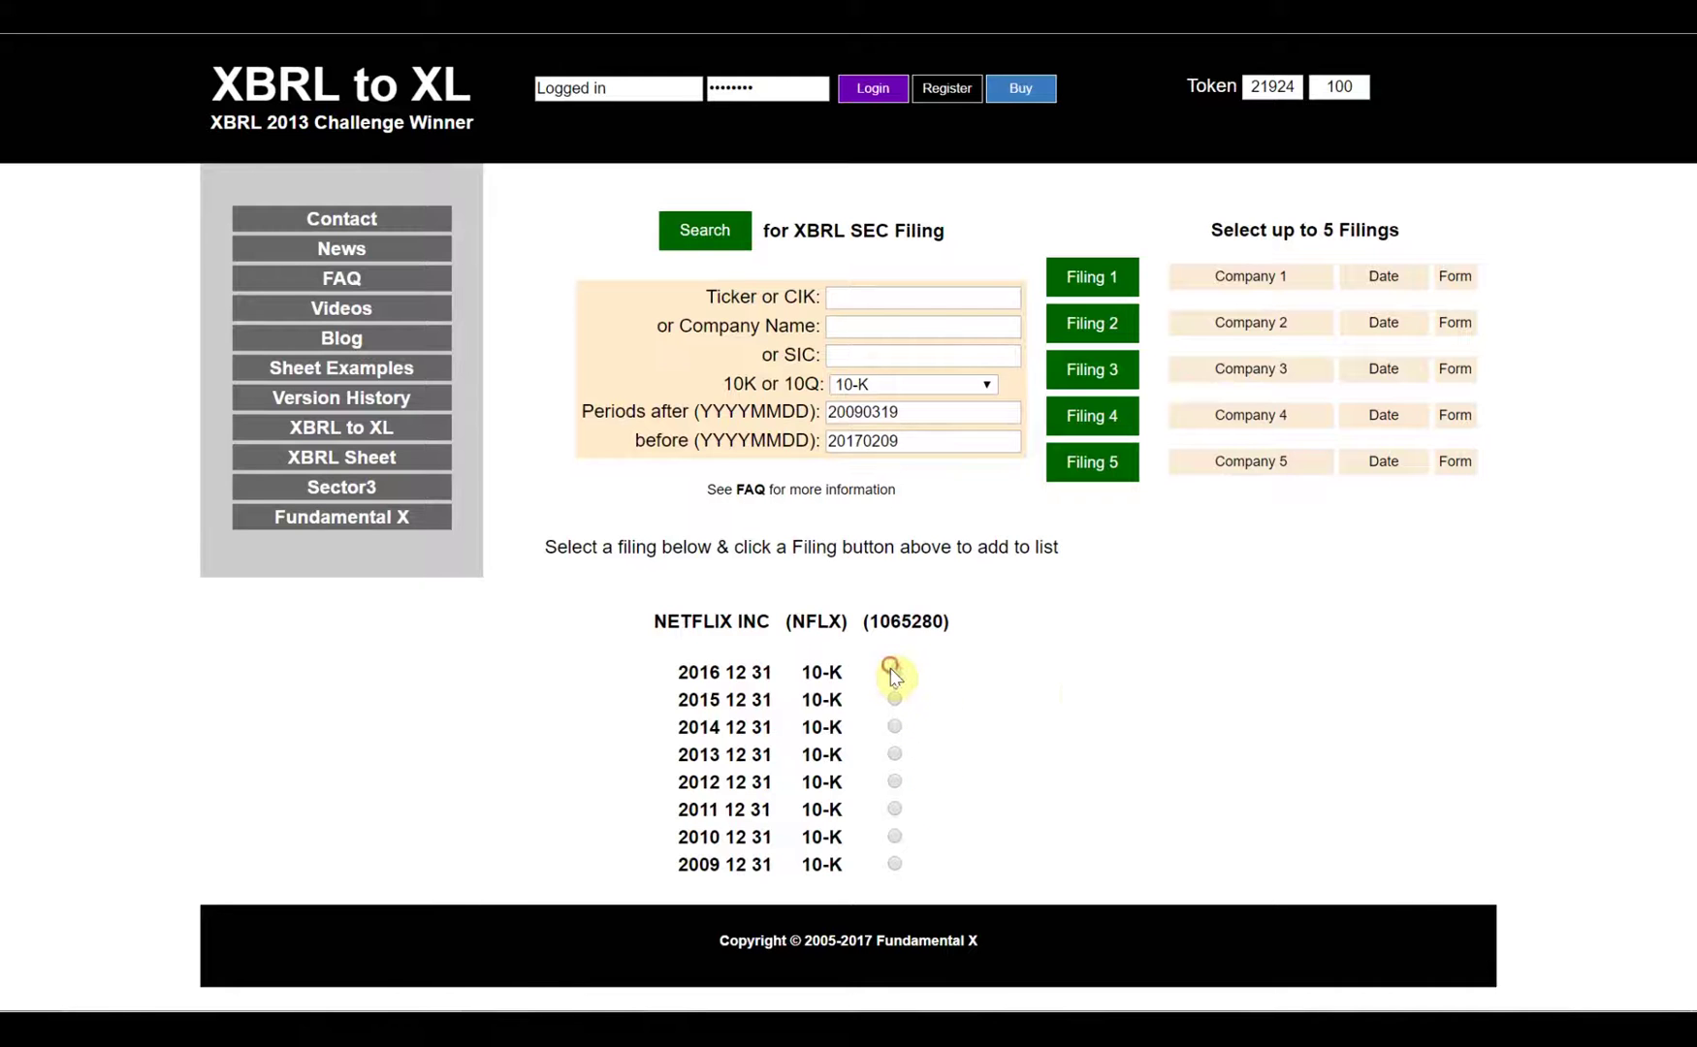
{"action": "left_click", "coordinate": [1111, 277]}
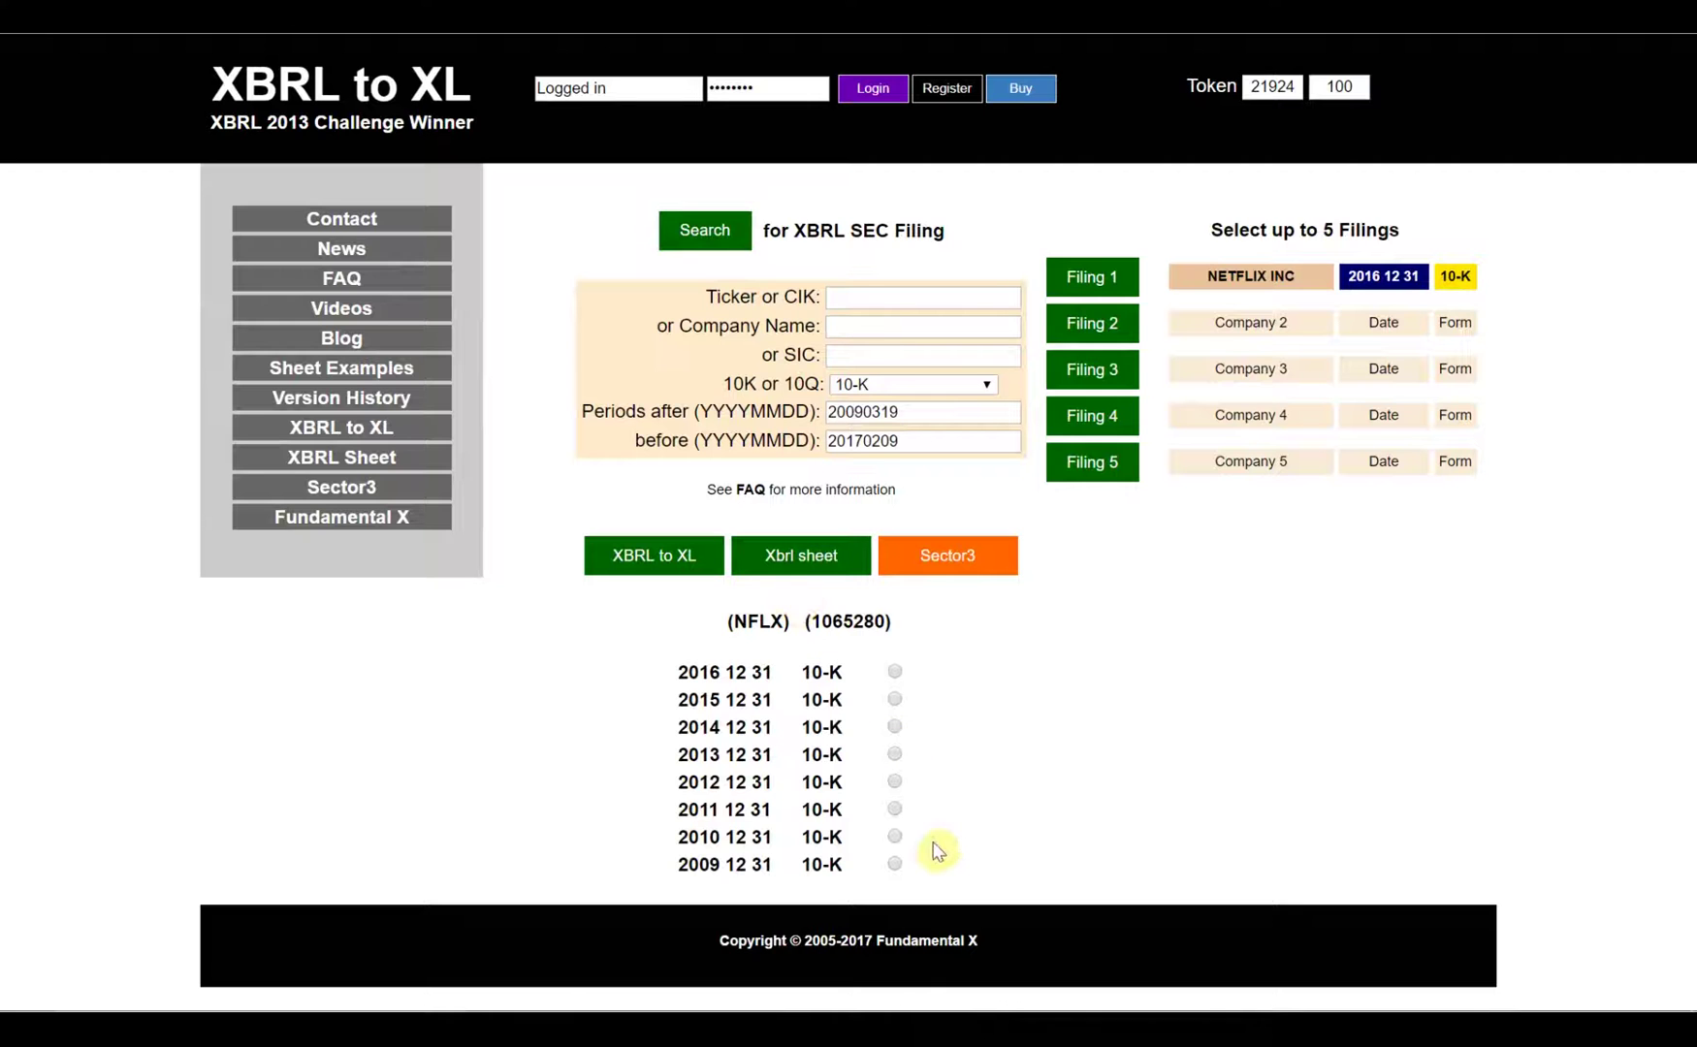
{"action": "left_click", "coordinate": [894, 699]}
{"action": "left_click", "coordinate": [1086, 325]}
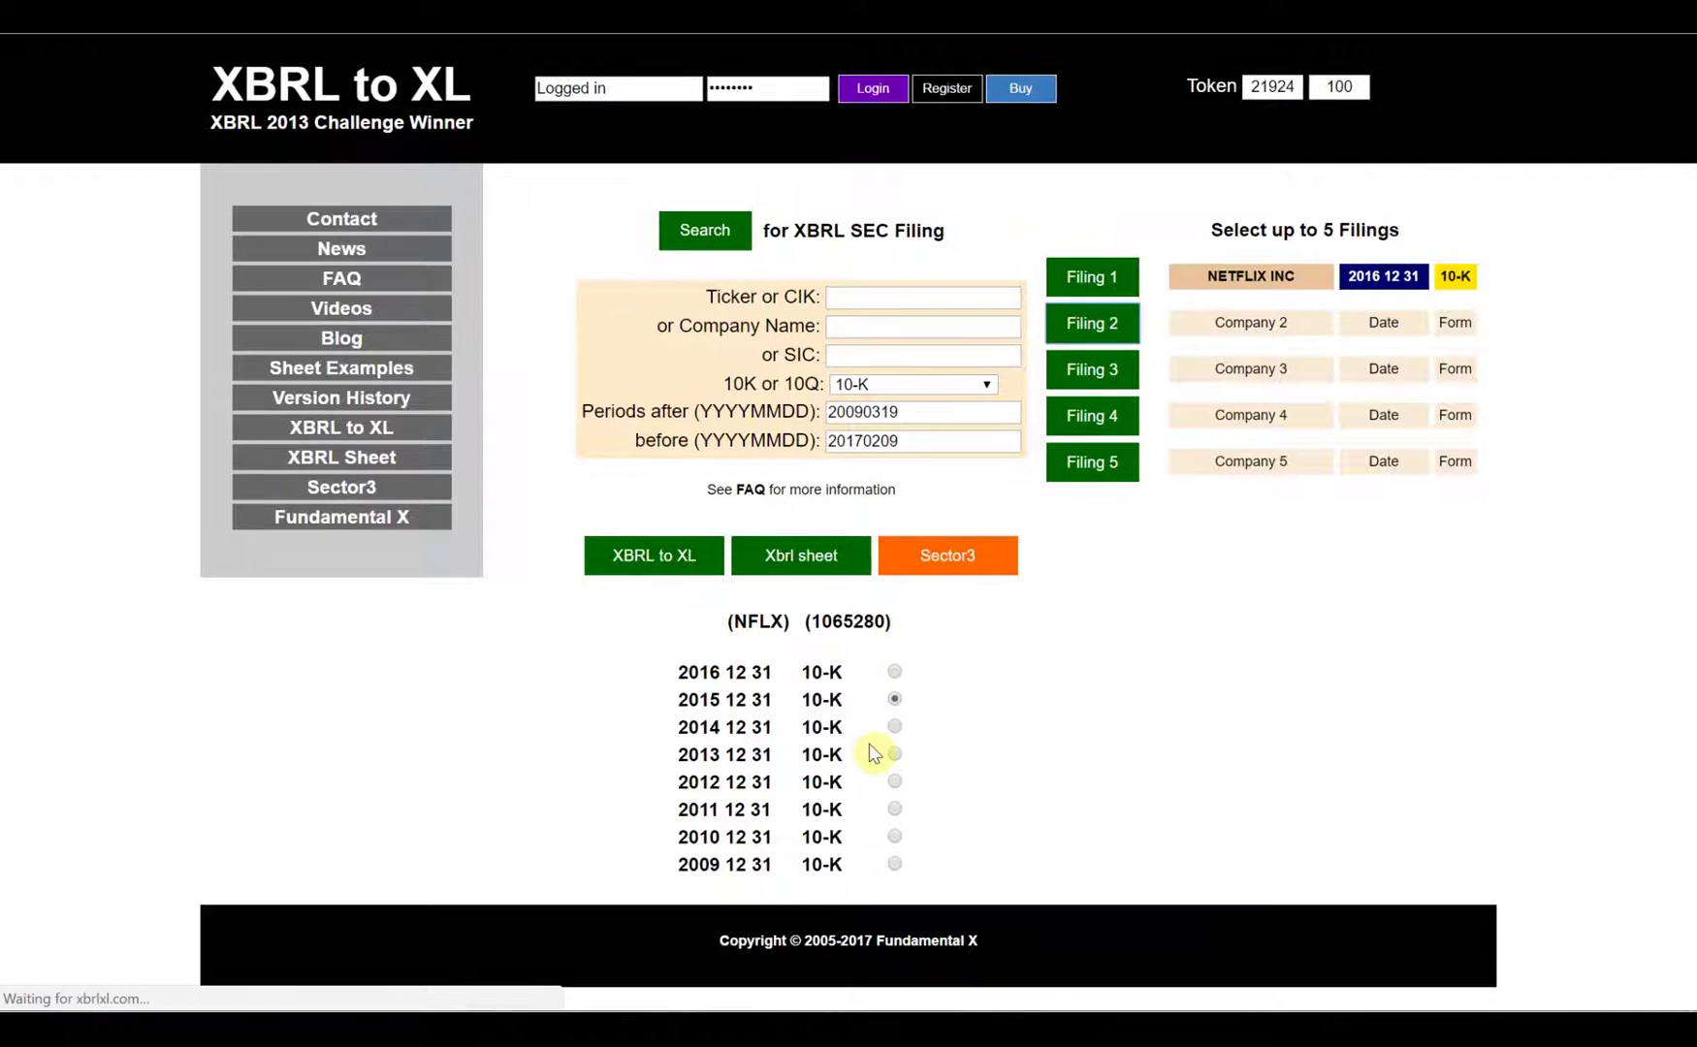
{"action": "left_click", "coordinate": [893, 727]}
{"action": "left_click", "coordinate": [1088, 372]}
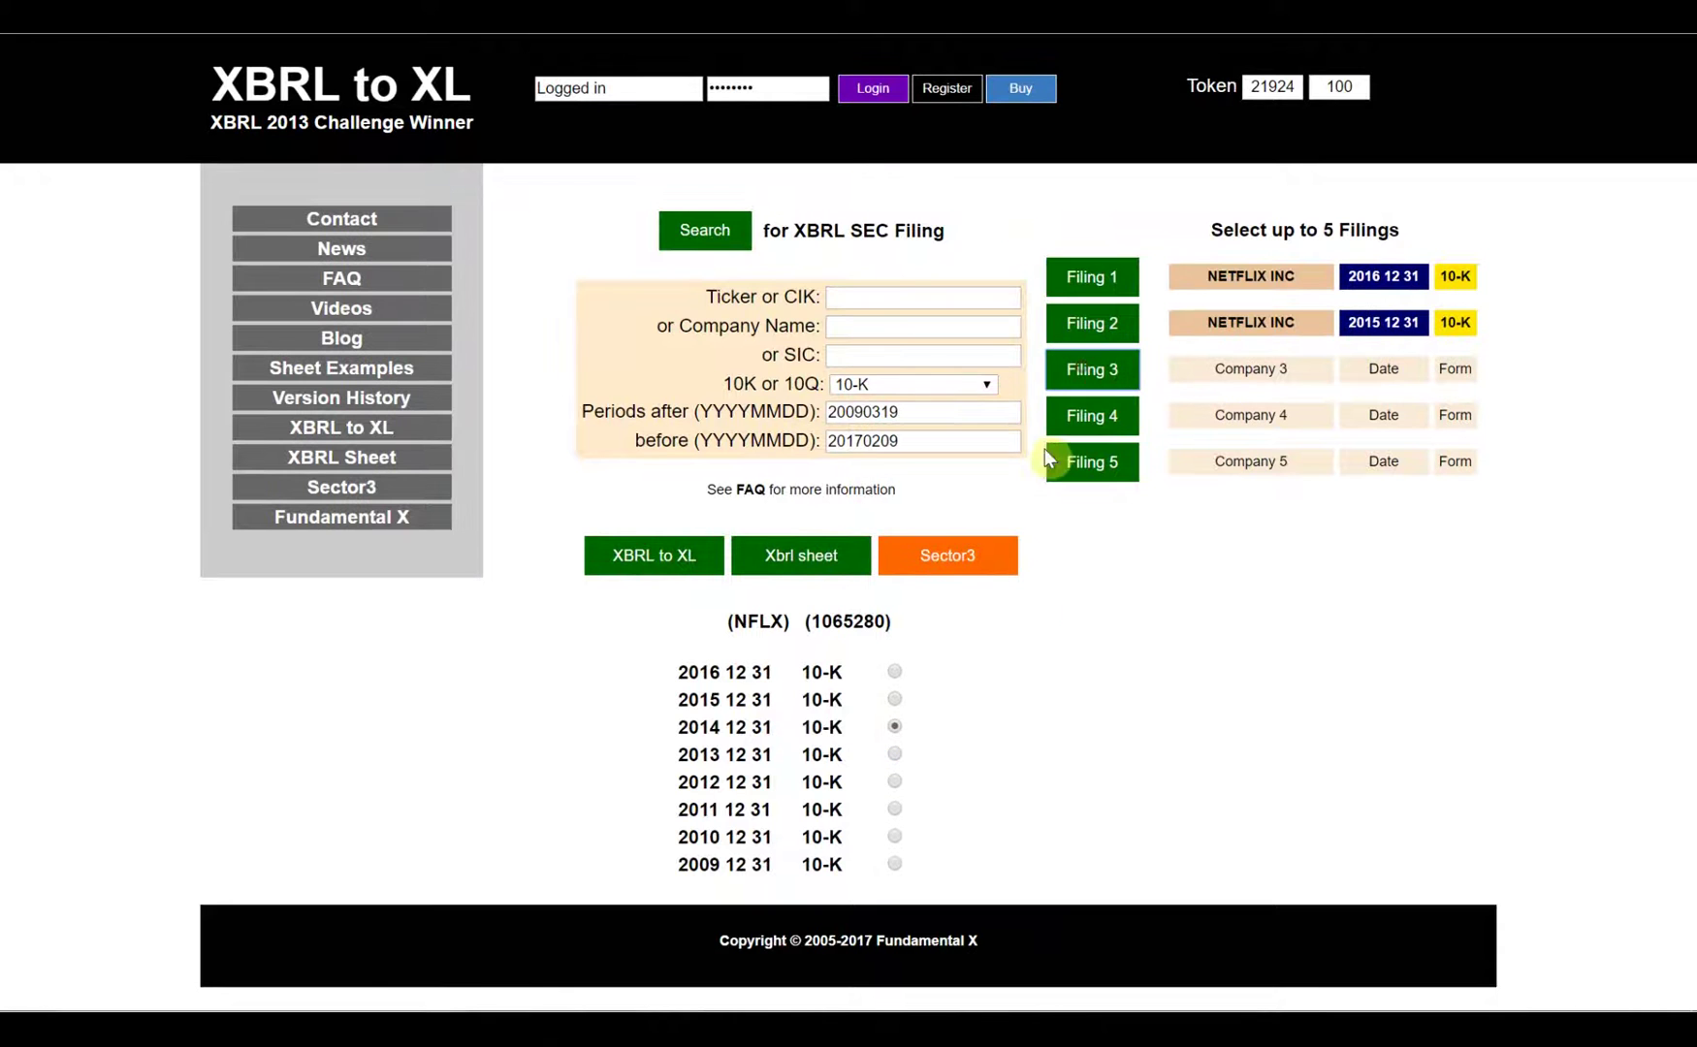
{"action": "left_click", "coordinate": [894, 754]}
{"action": "left_click", "coordinate": [1115, 418]}
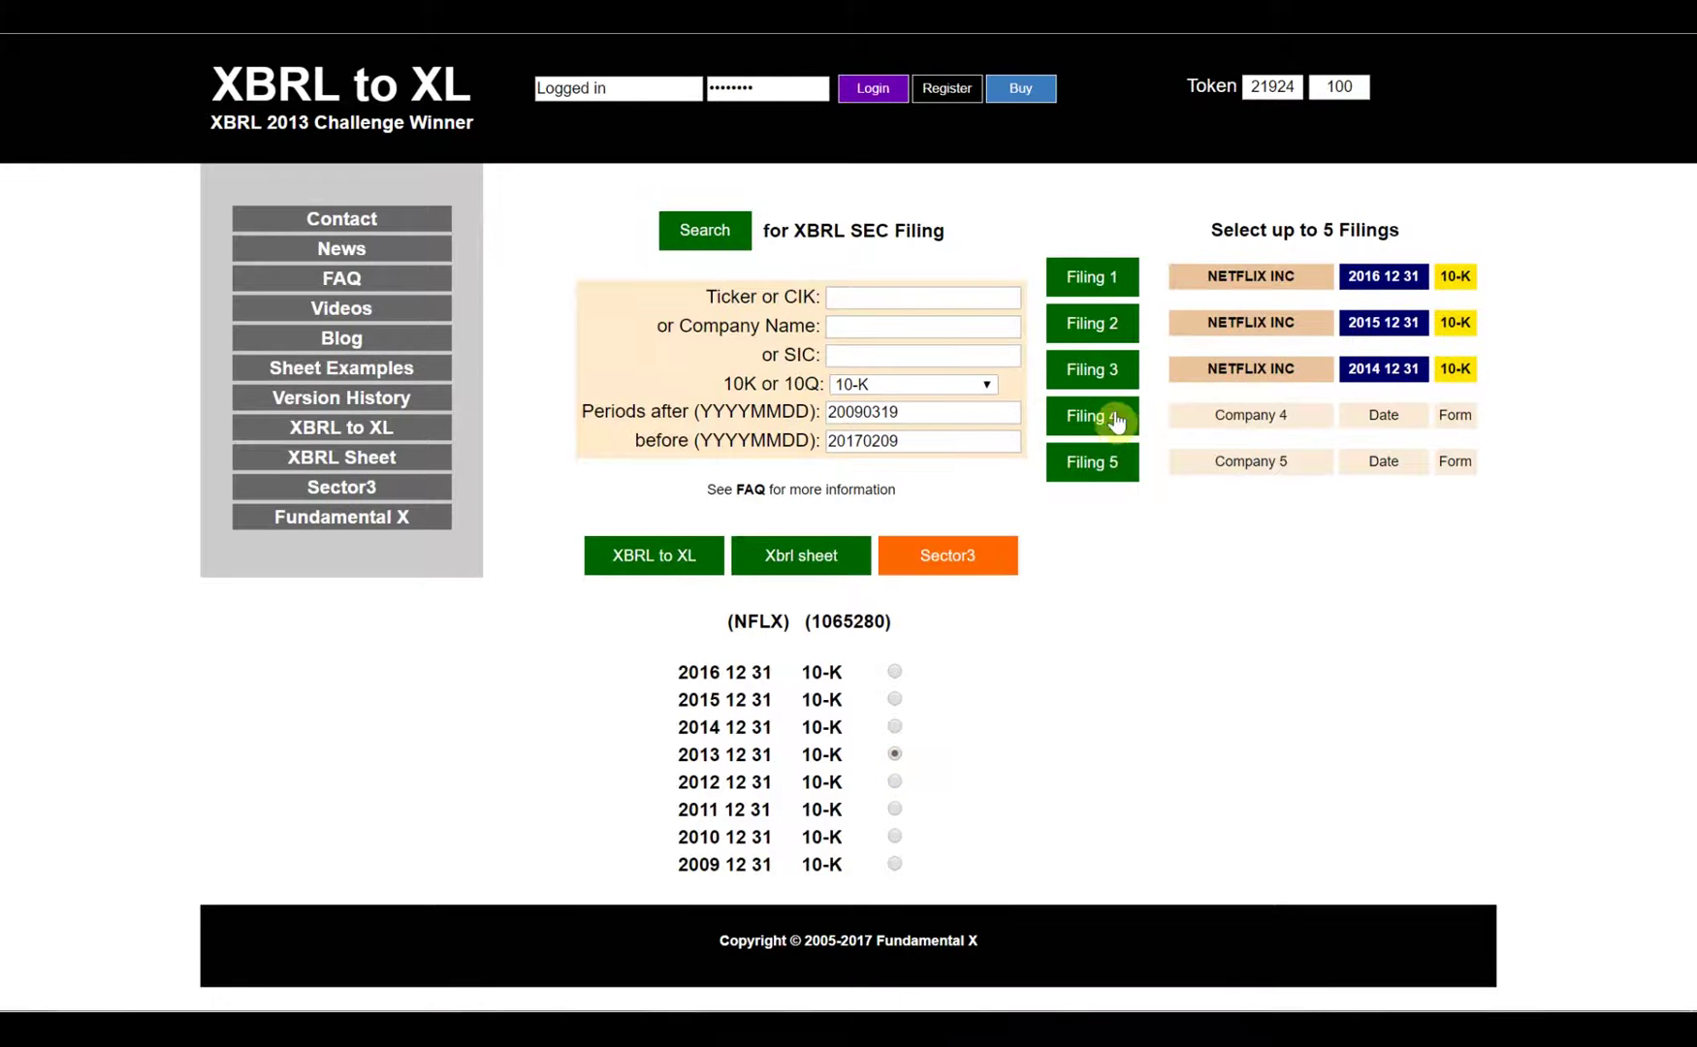
- With the 2012 12 31 filing marked, generate the Xbrl sheet and download it as an unzipped workbook
{"action": "left_click", "coordinate": [897, 783]}
{"action": "left_click", "coordinate": [895, 781]}
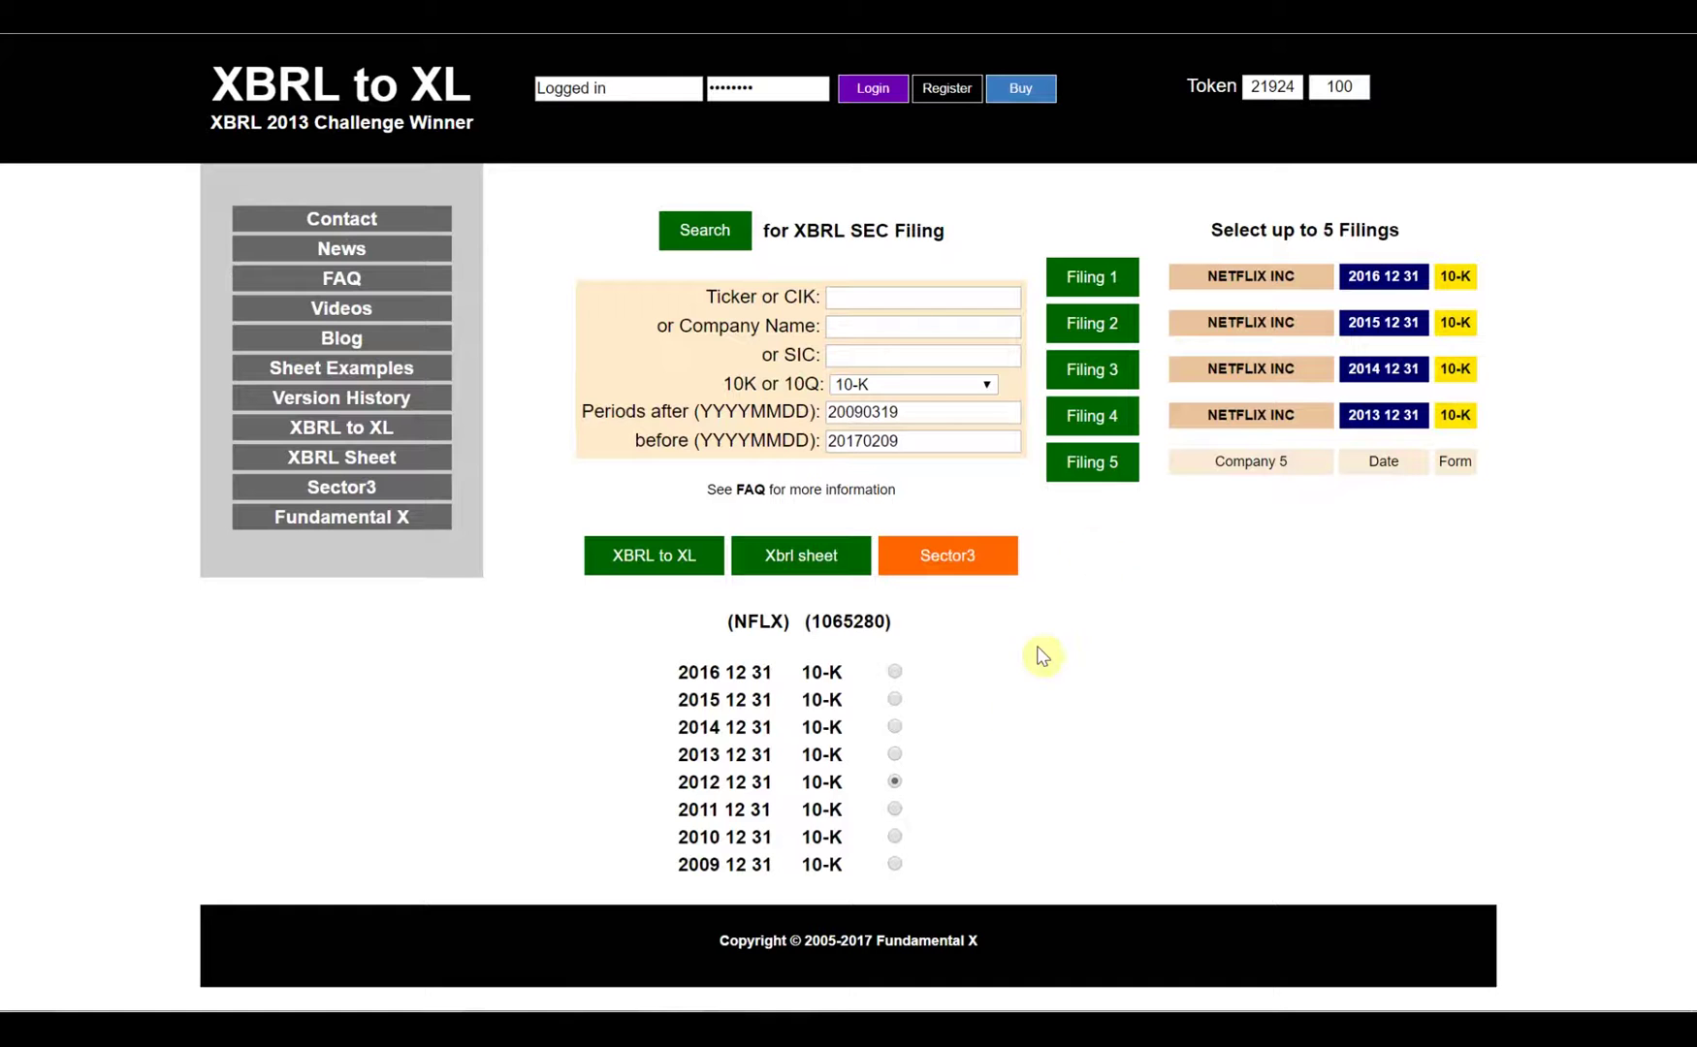
{"action": "left_click", "coordinate": [793, 560]}
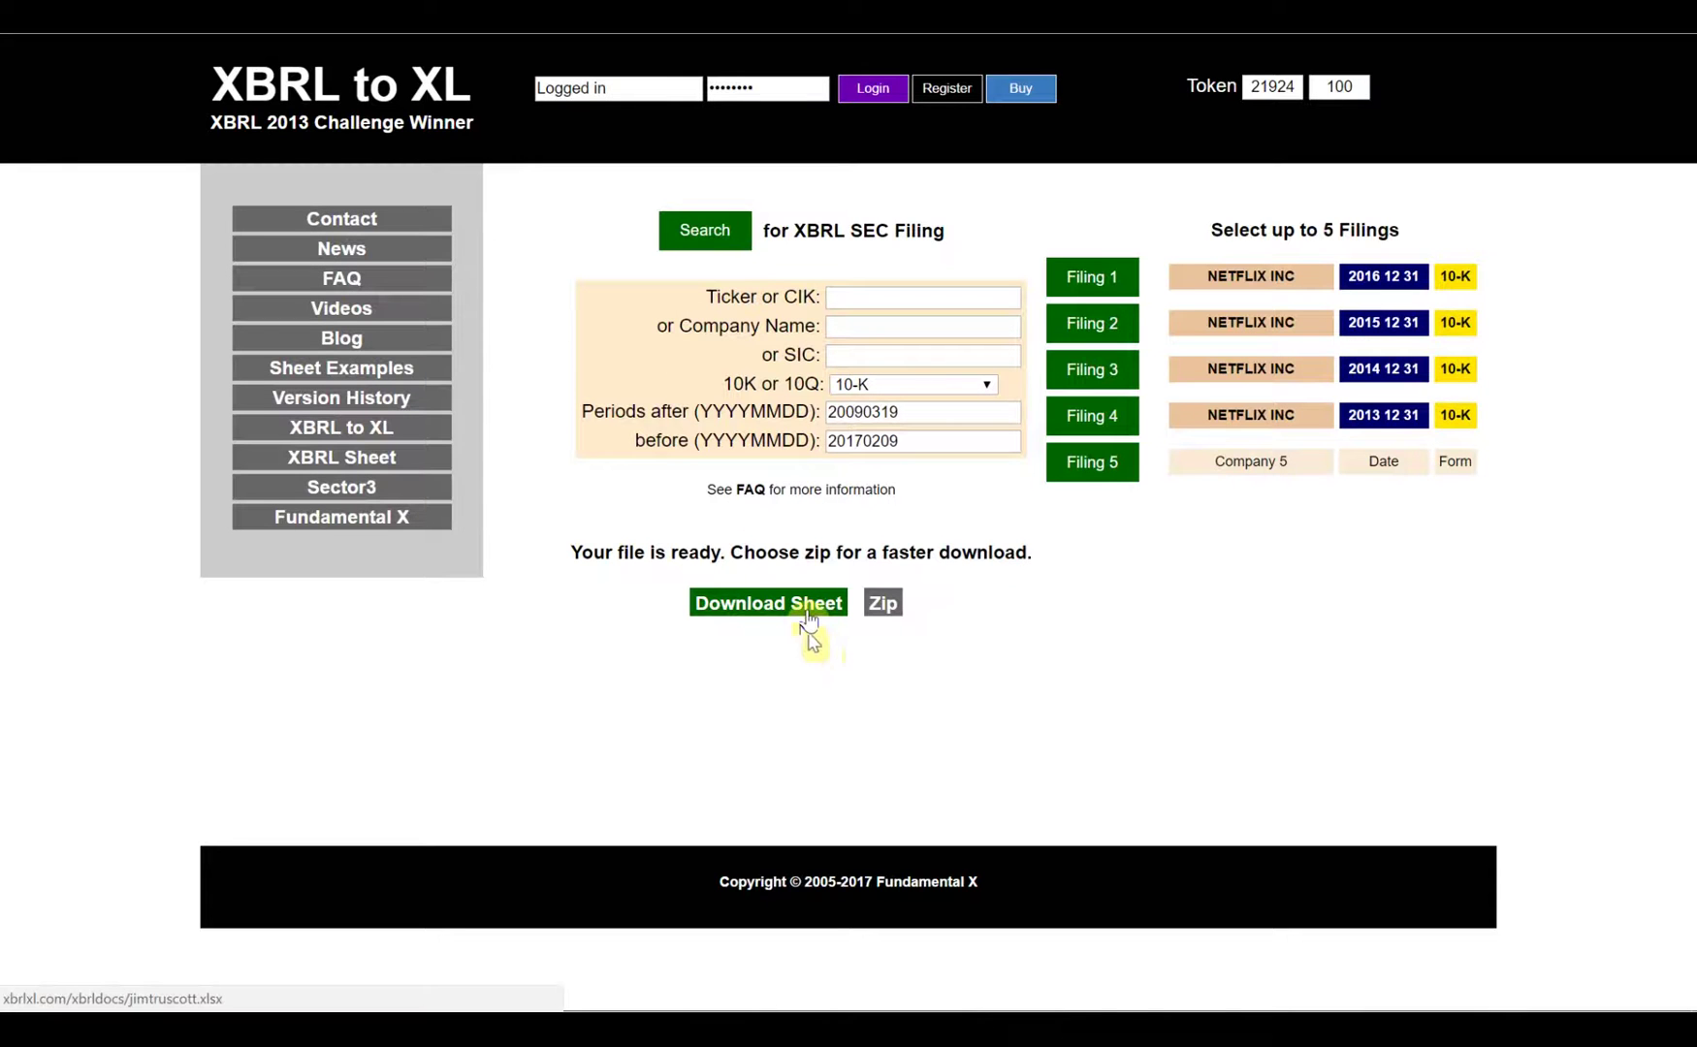
{"action": "left_click", "coordinate": [808, 617]}
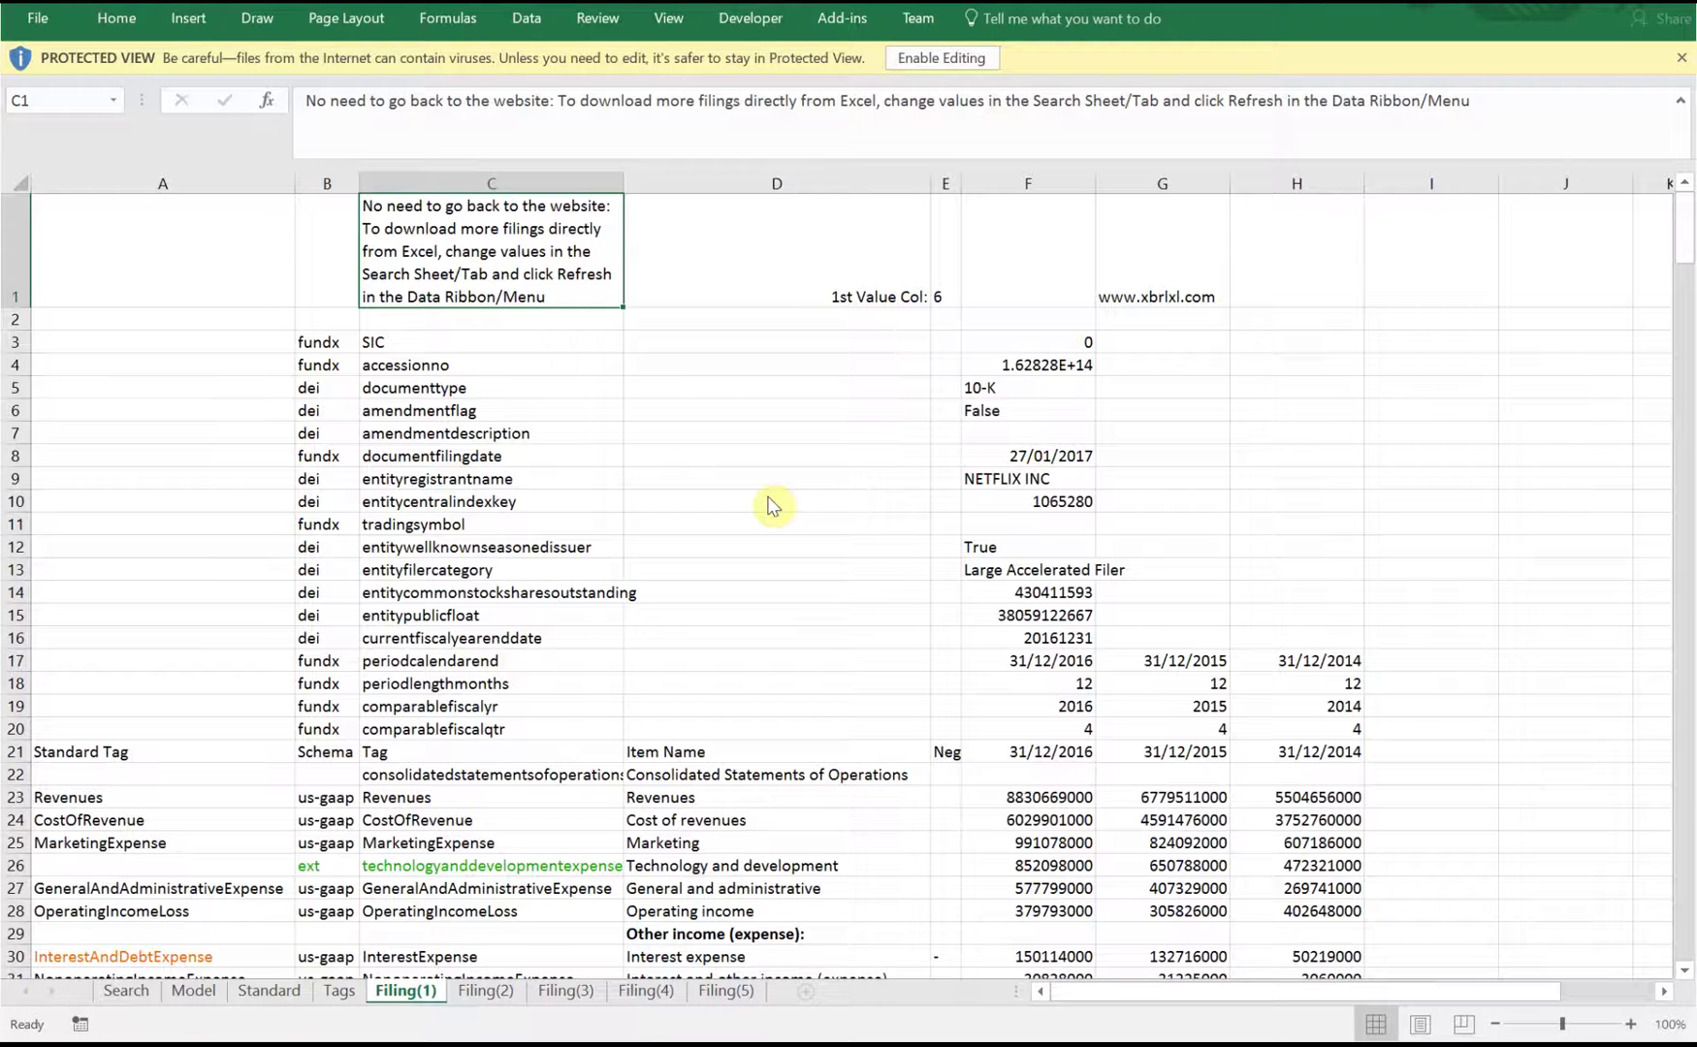
- In the downloaded Excel workbook, check the filing date and refresh instructions, and enable editing and external data connections
{"action": "left_click", "coordinate": [1059, 455]}
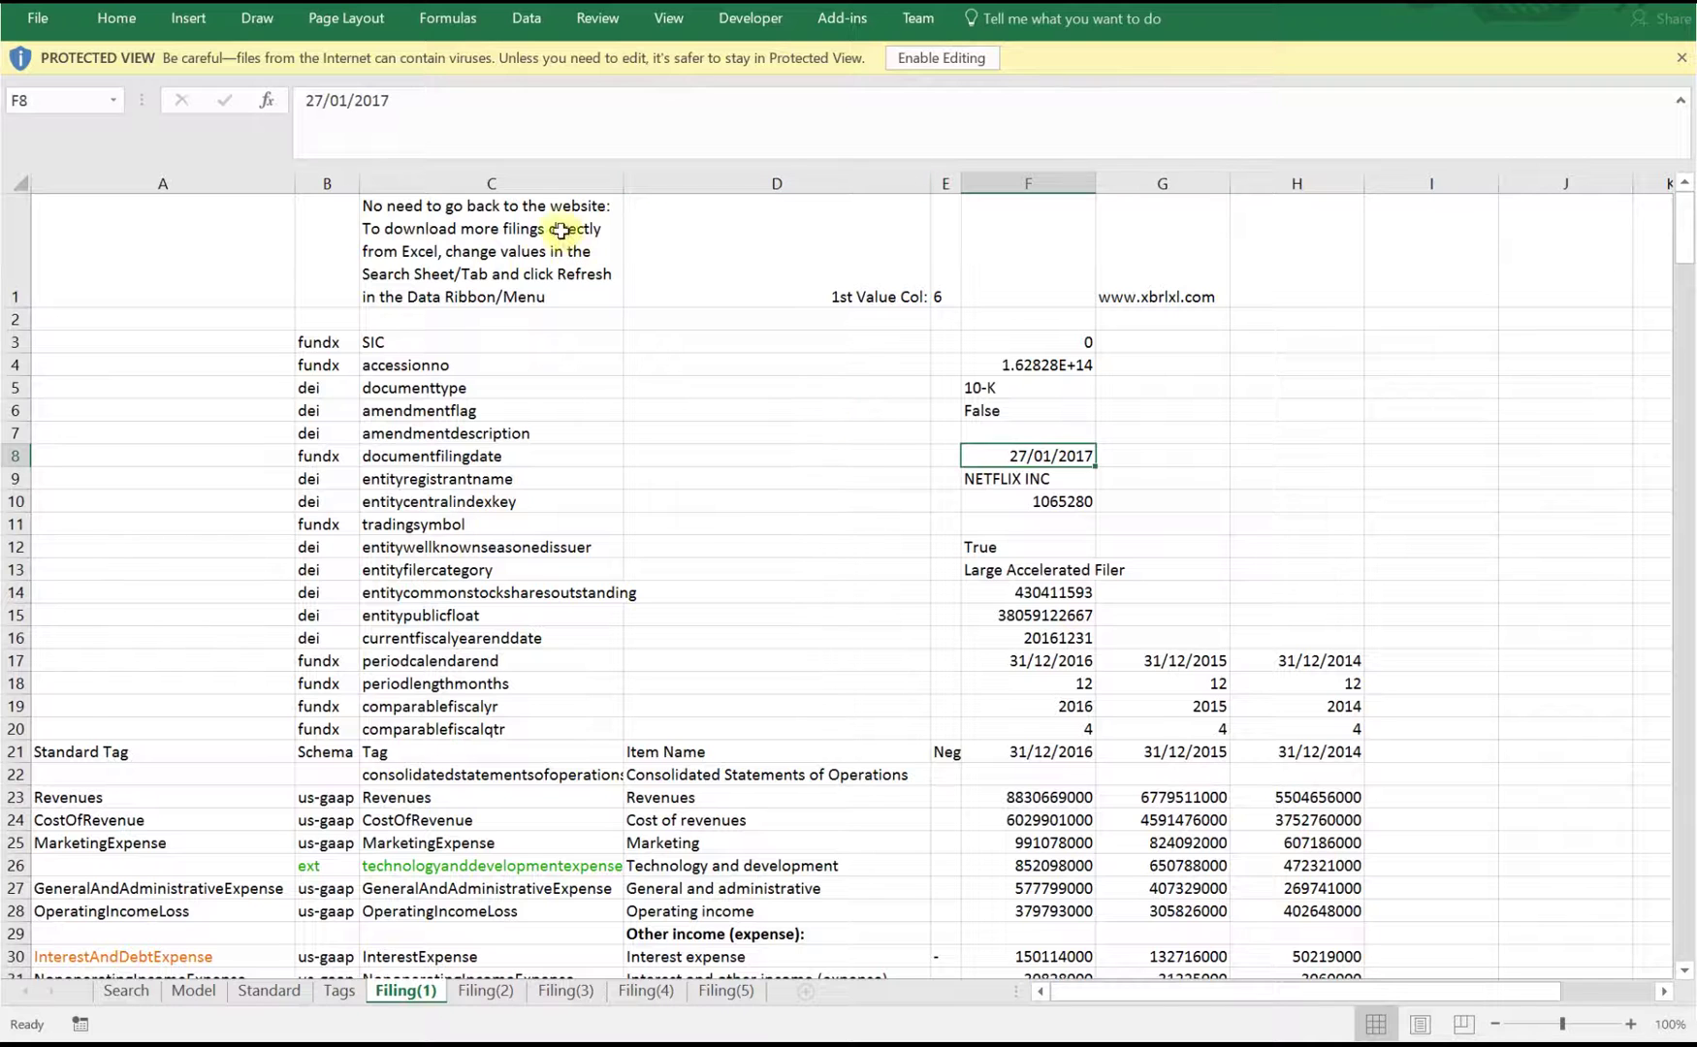
{"action": "left_click", "coordinate": [524, 256]}
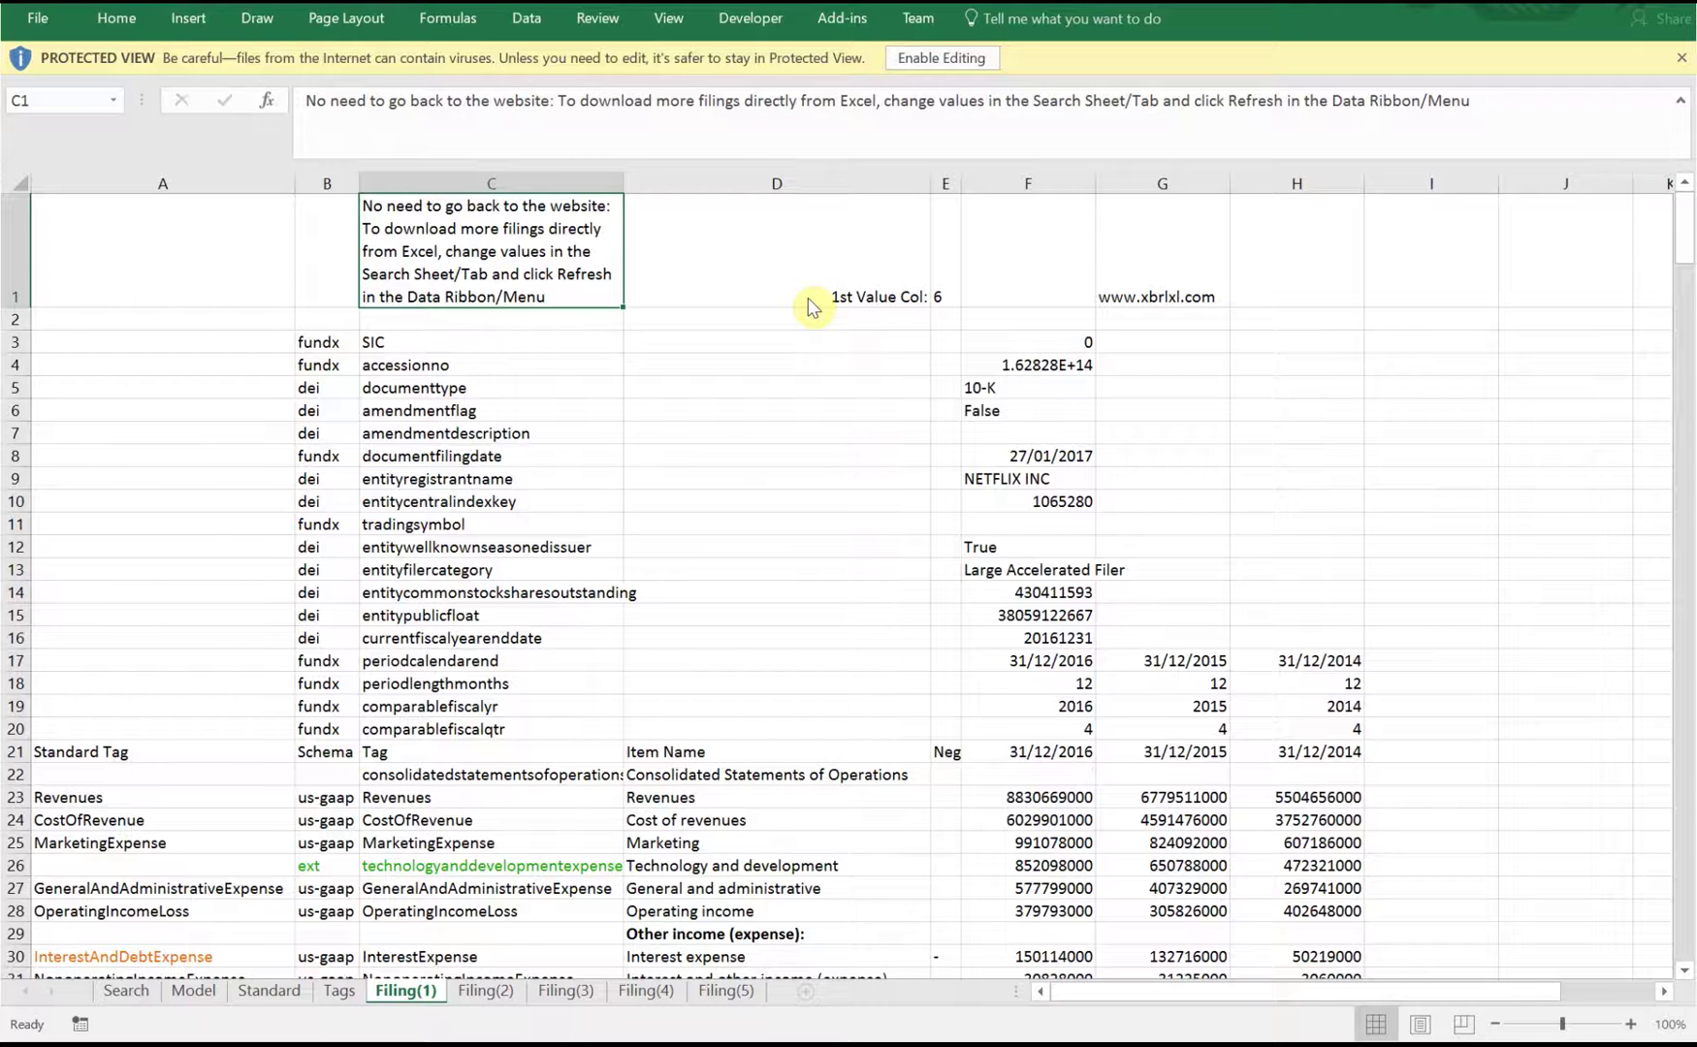
{"action": "left_click", "coordinate": [938, 60]}
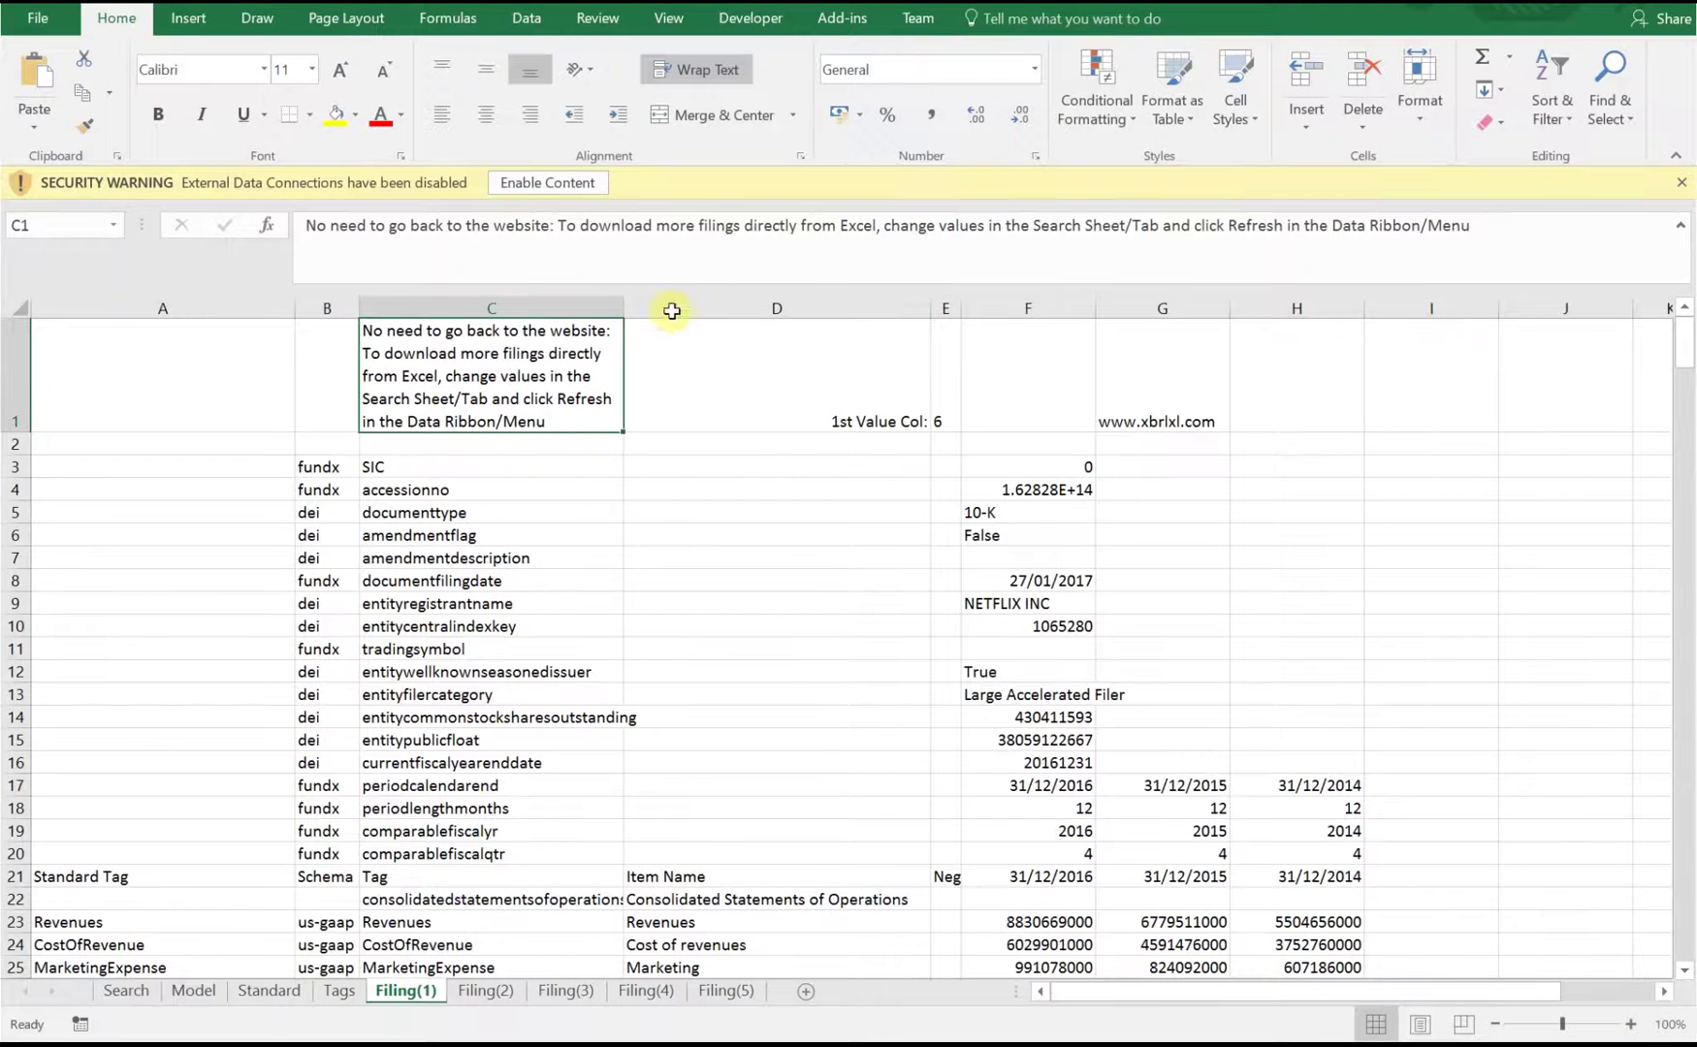
{"action": "left_click", "coordinate": [536, 184]}
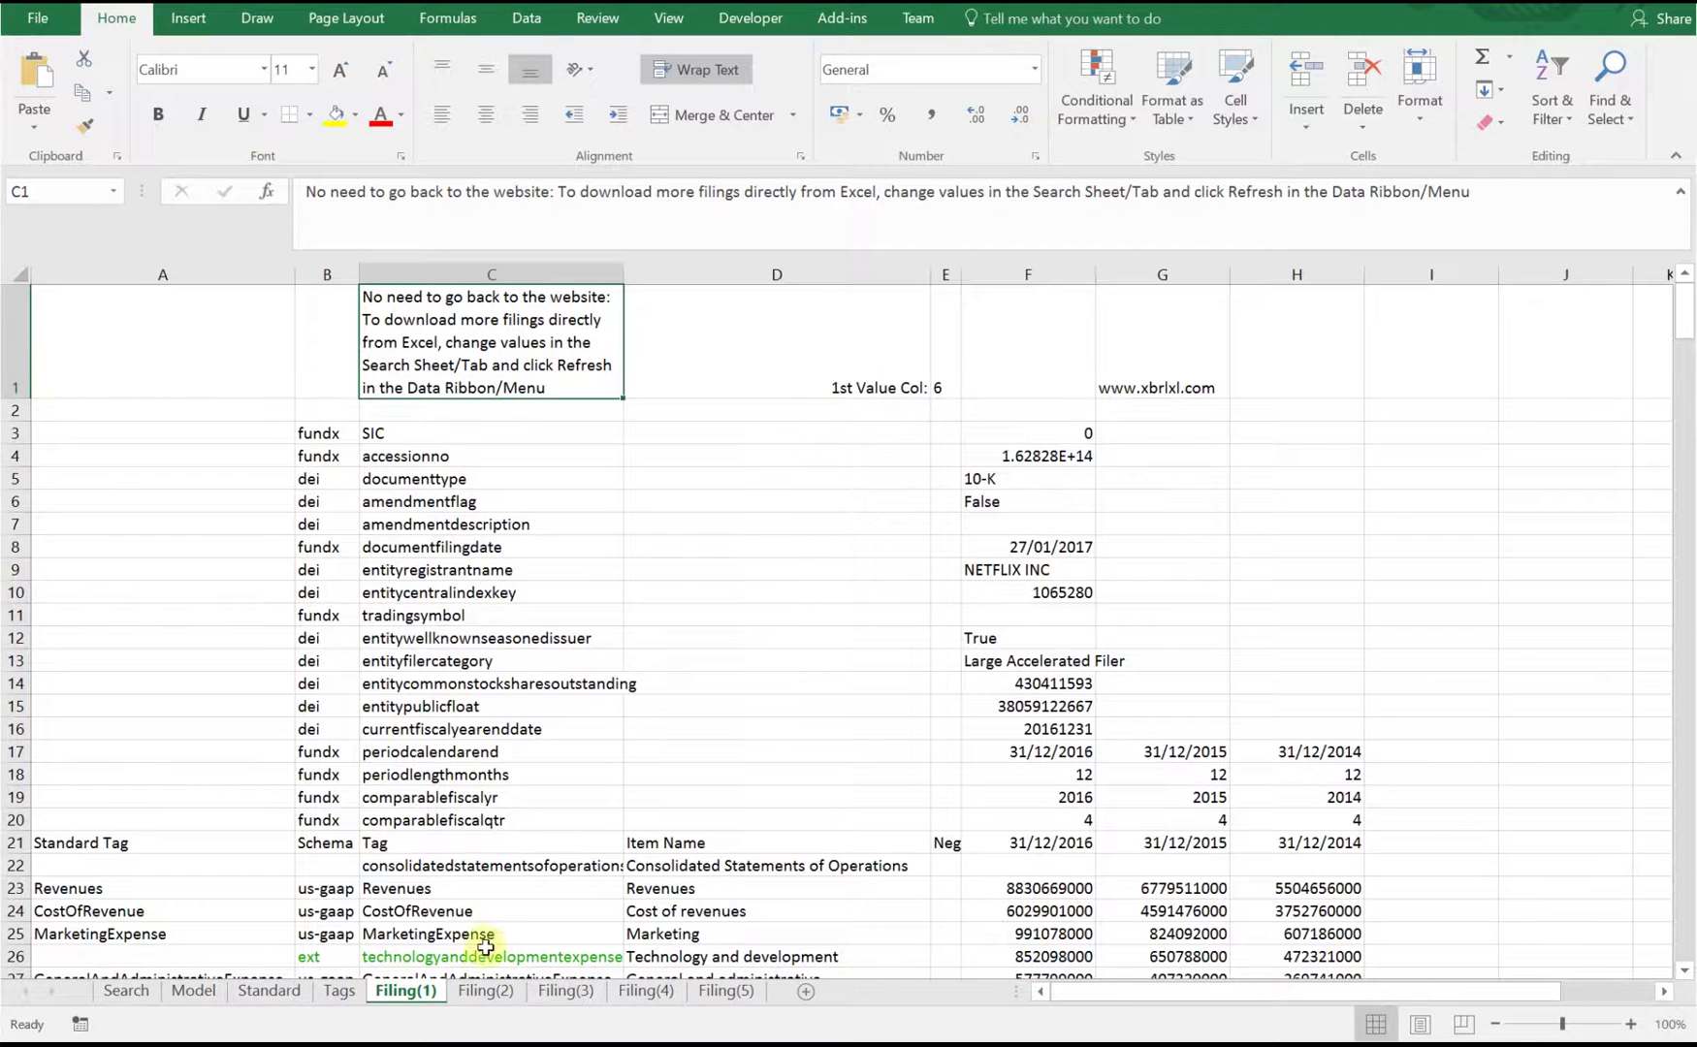
- Review the Filing(2) and Filing(5) sheets, the search parameters on the Search sheet, and the filing comparison on the Standard sheet
{"action": "left_click", "coordinate": [504, 990]}
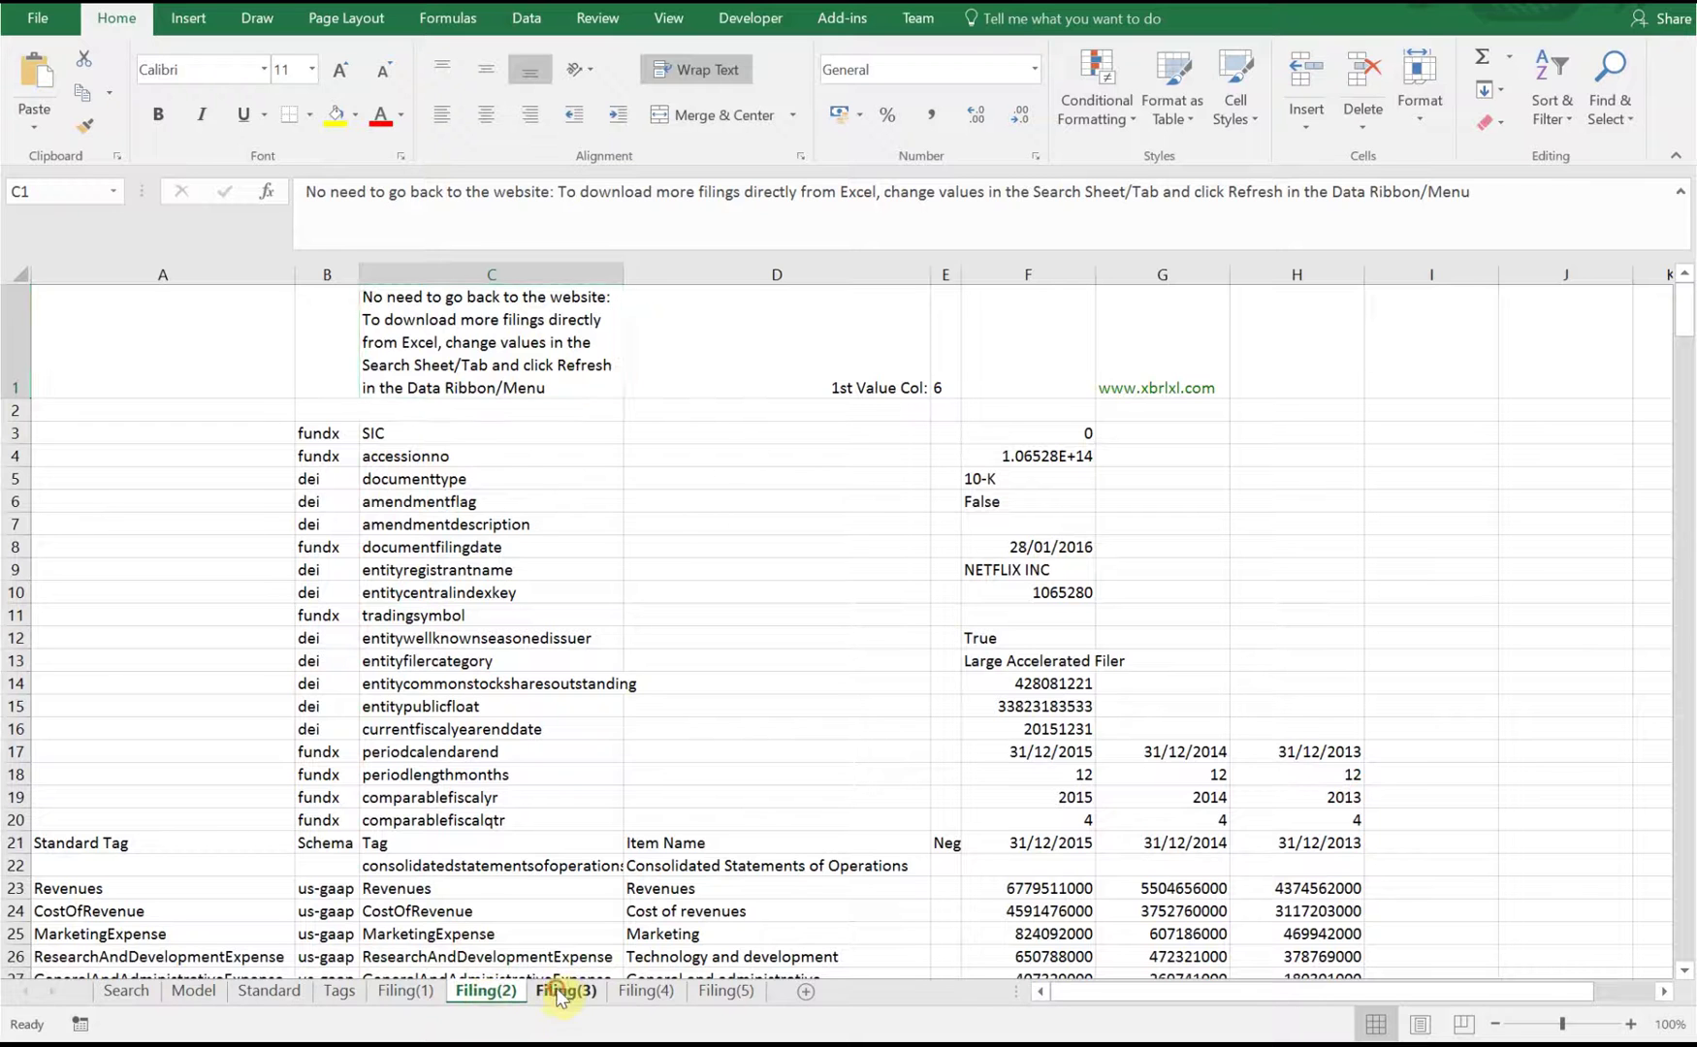
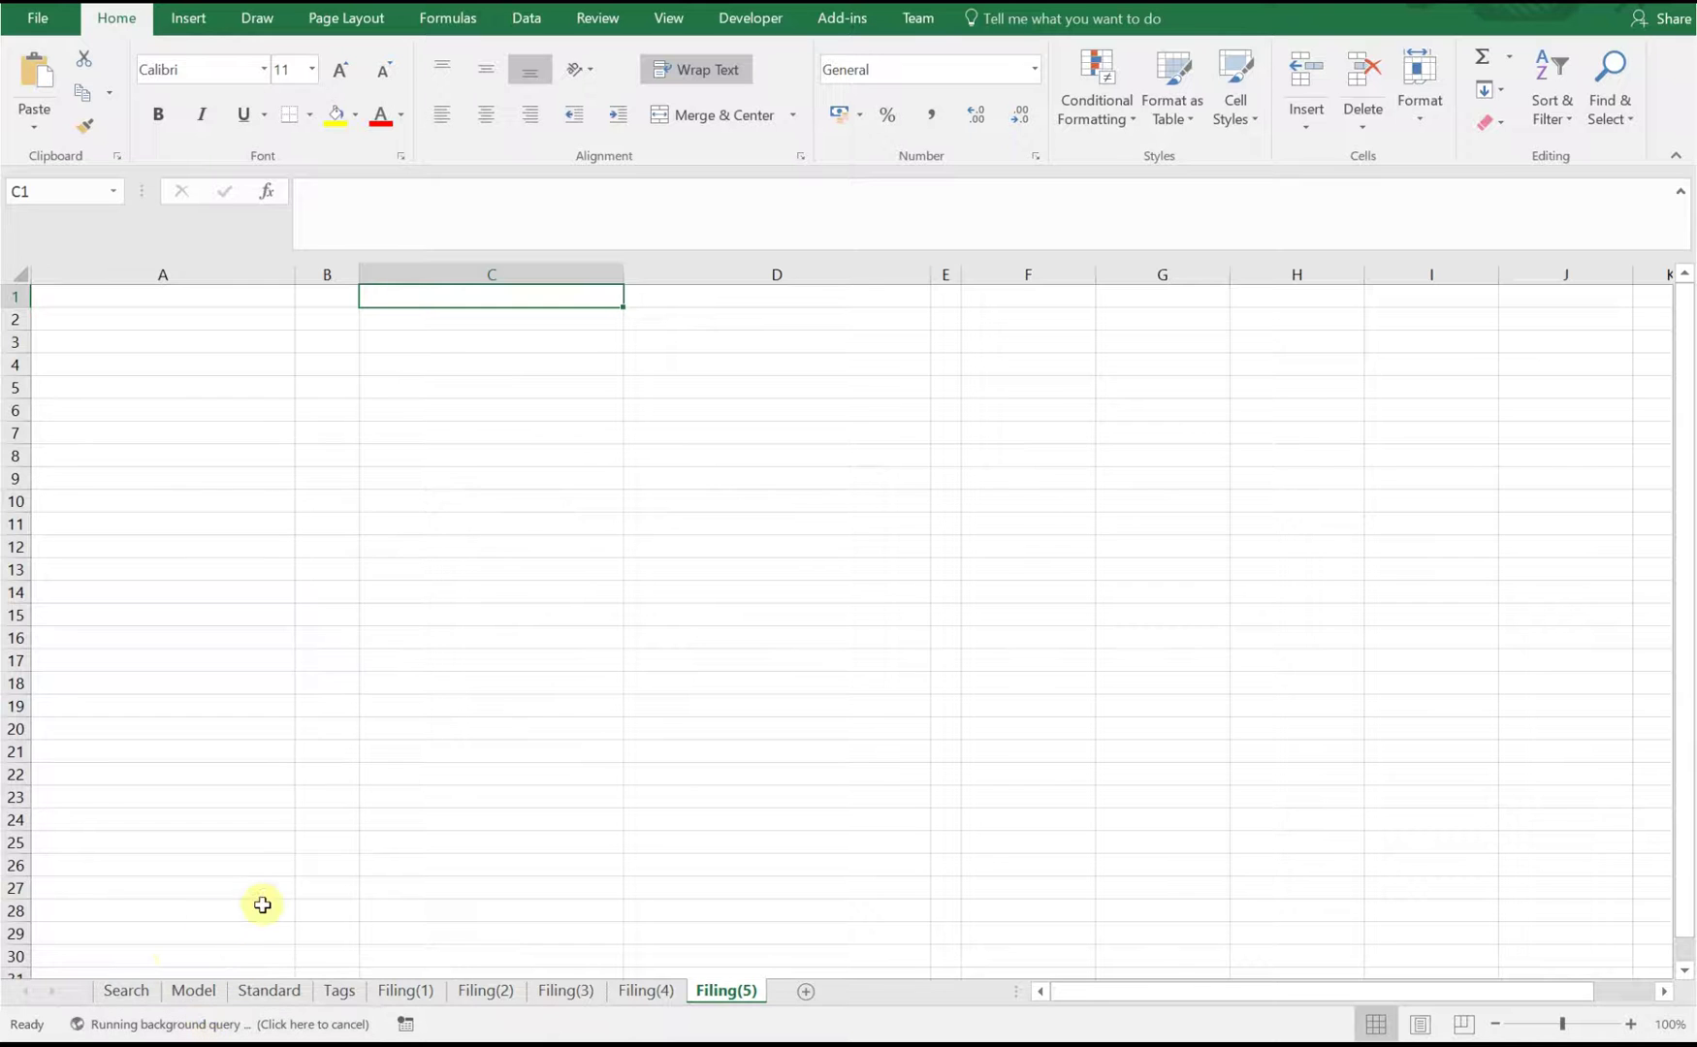
{"action": "left_click", "coordinate": [127, 989]}
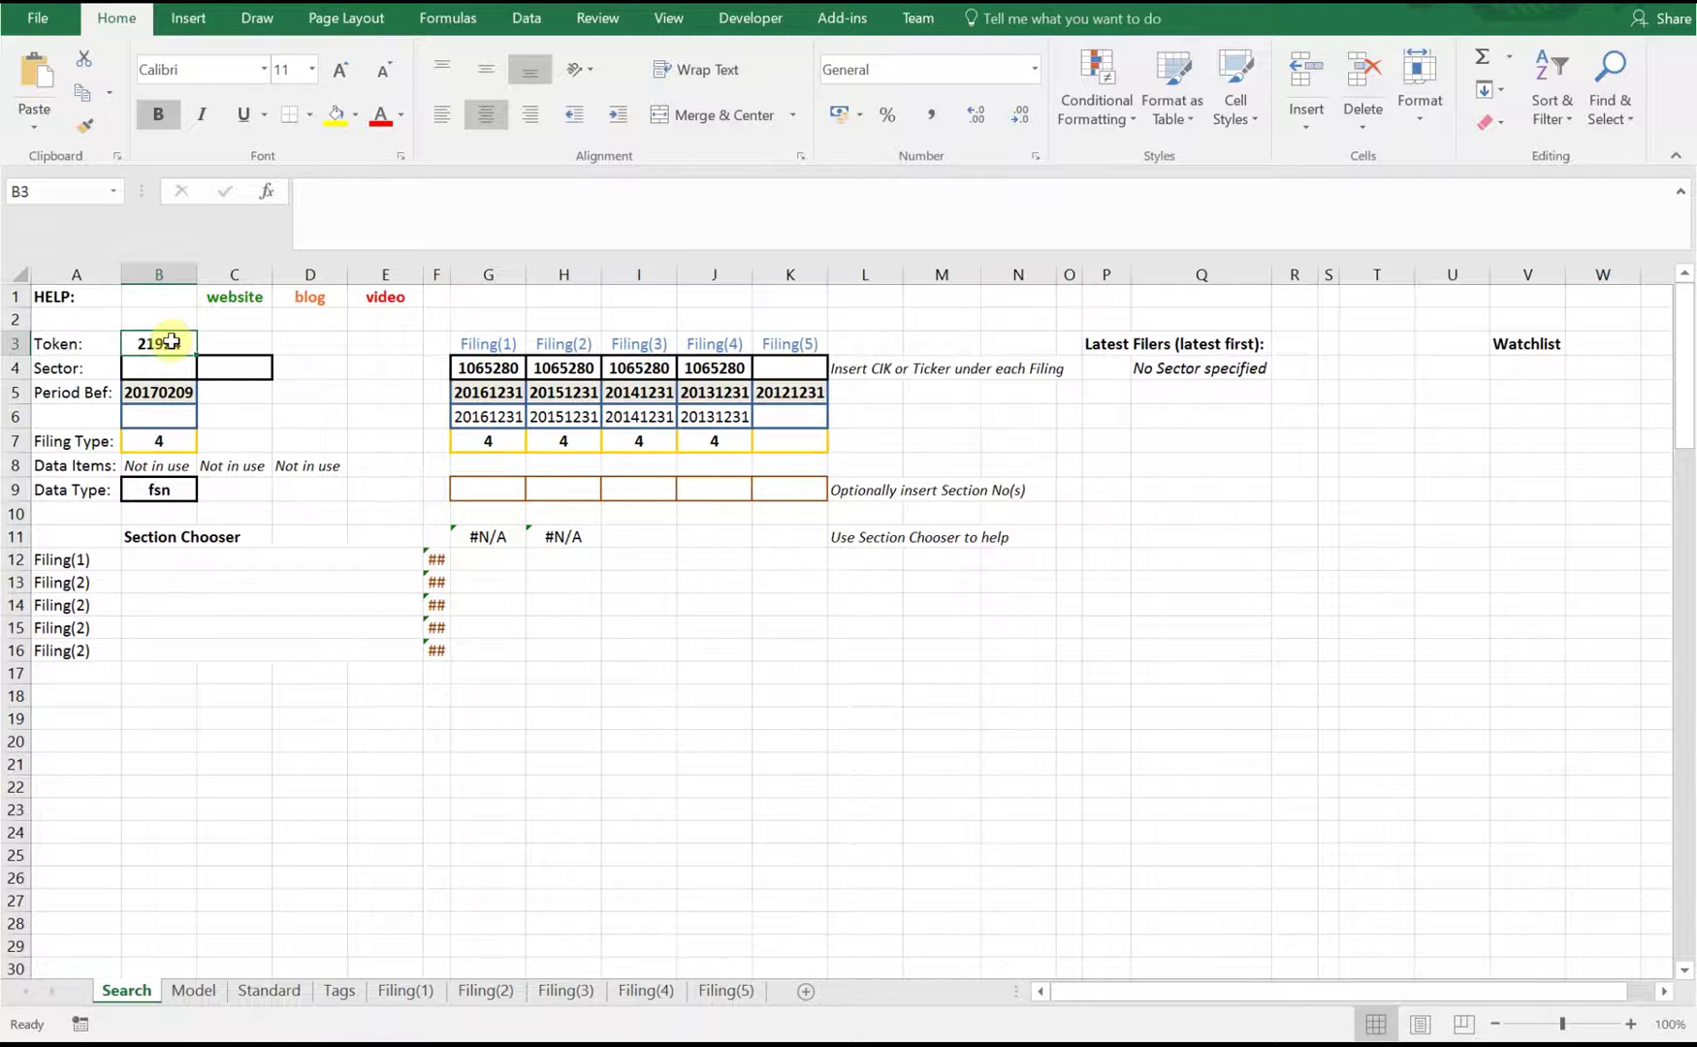
{"action": "left_click", "coordinate": [171, 341]}
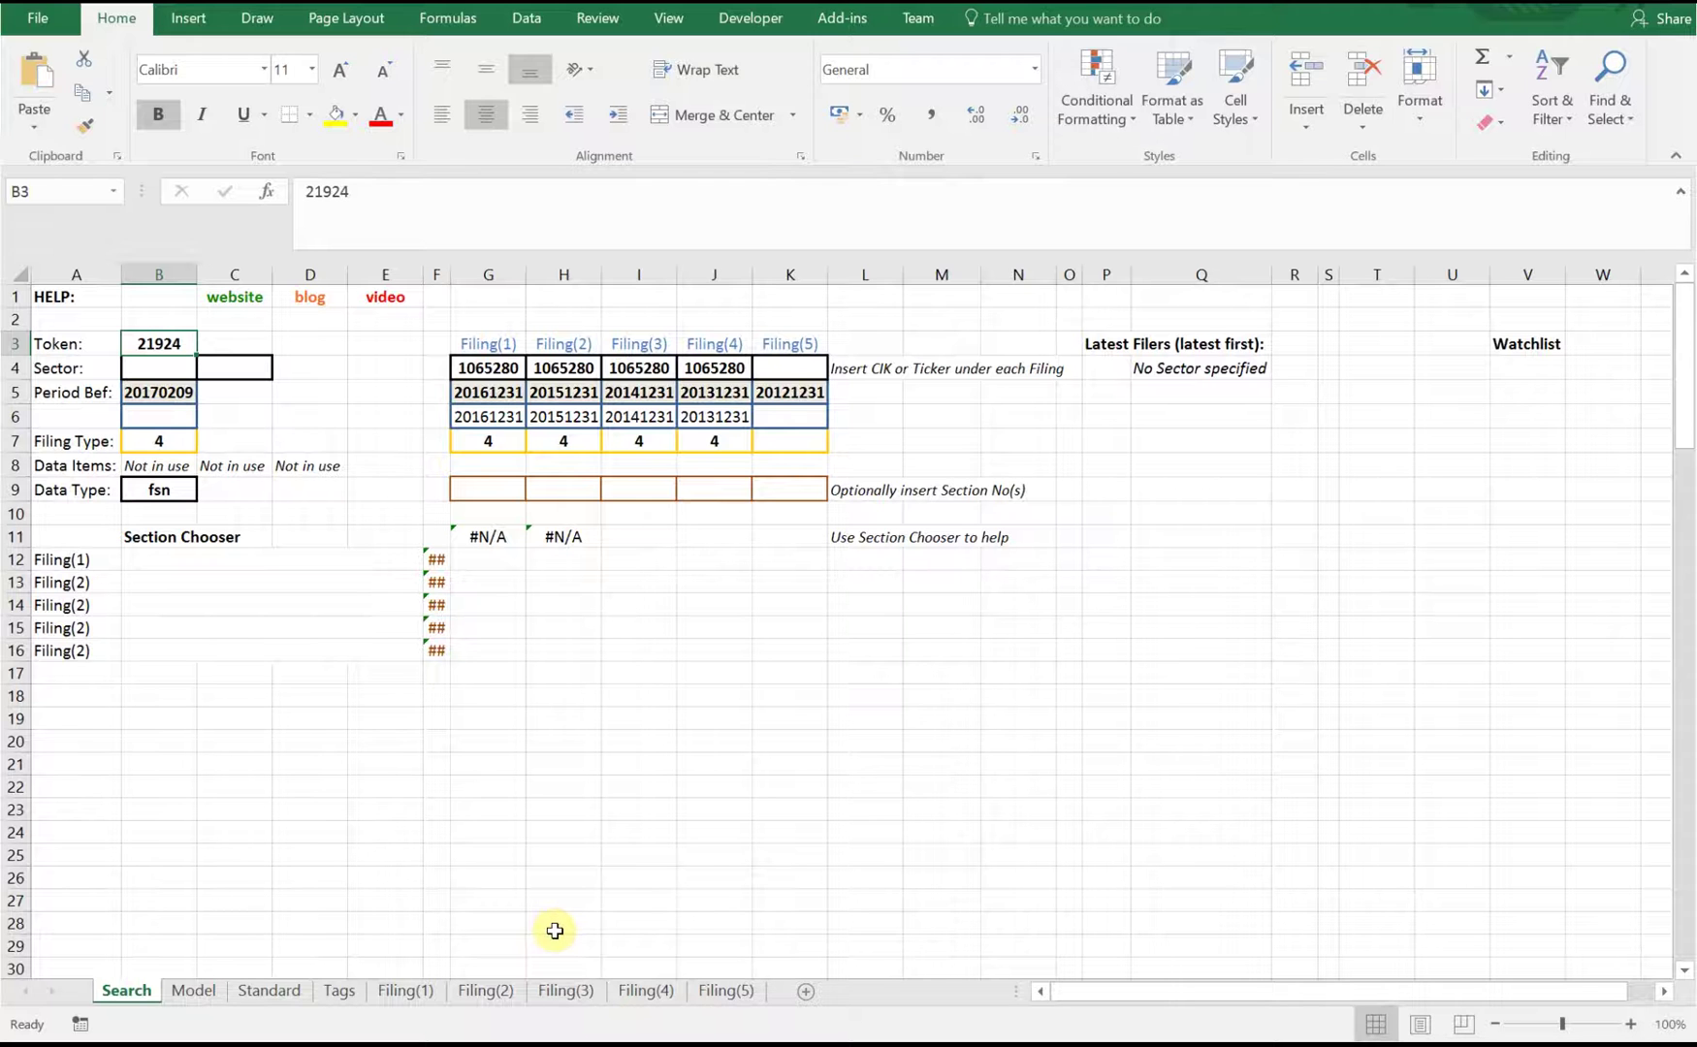
{"action": "left_click", "coordinate": [726, 991]}
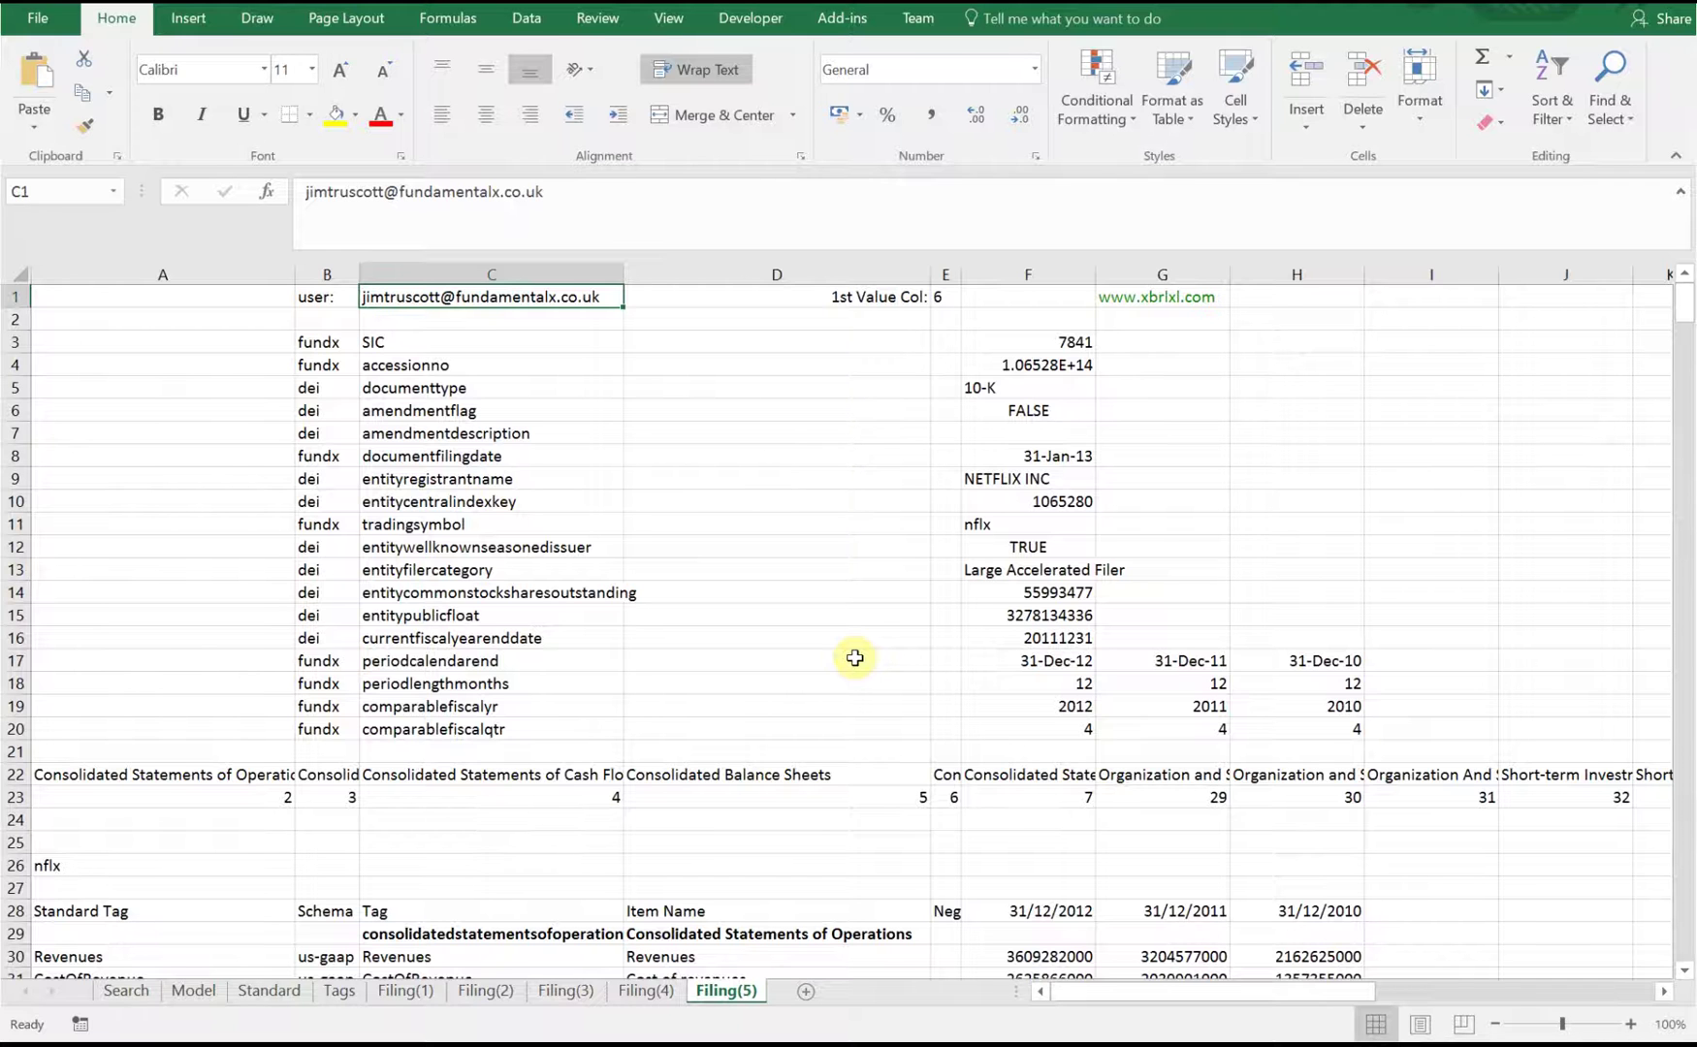
{"action": "left_click", "coordinate": [127, 993]}
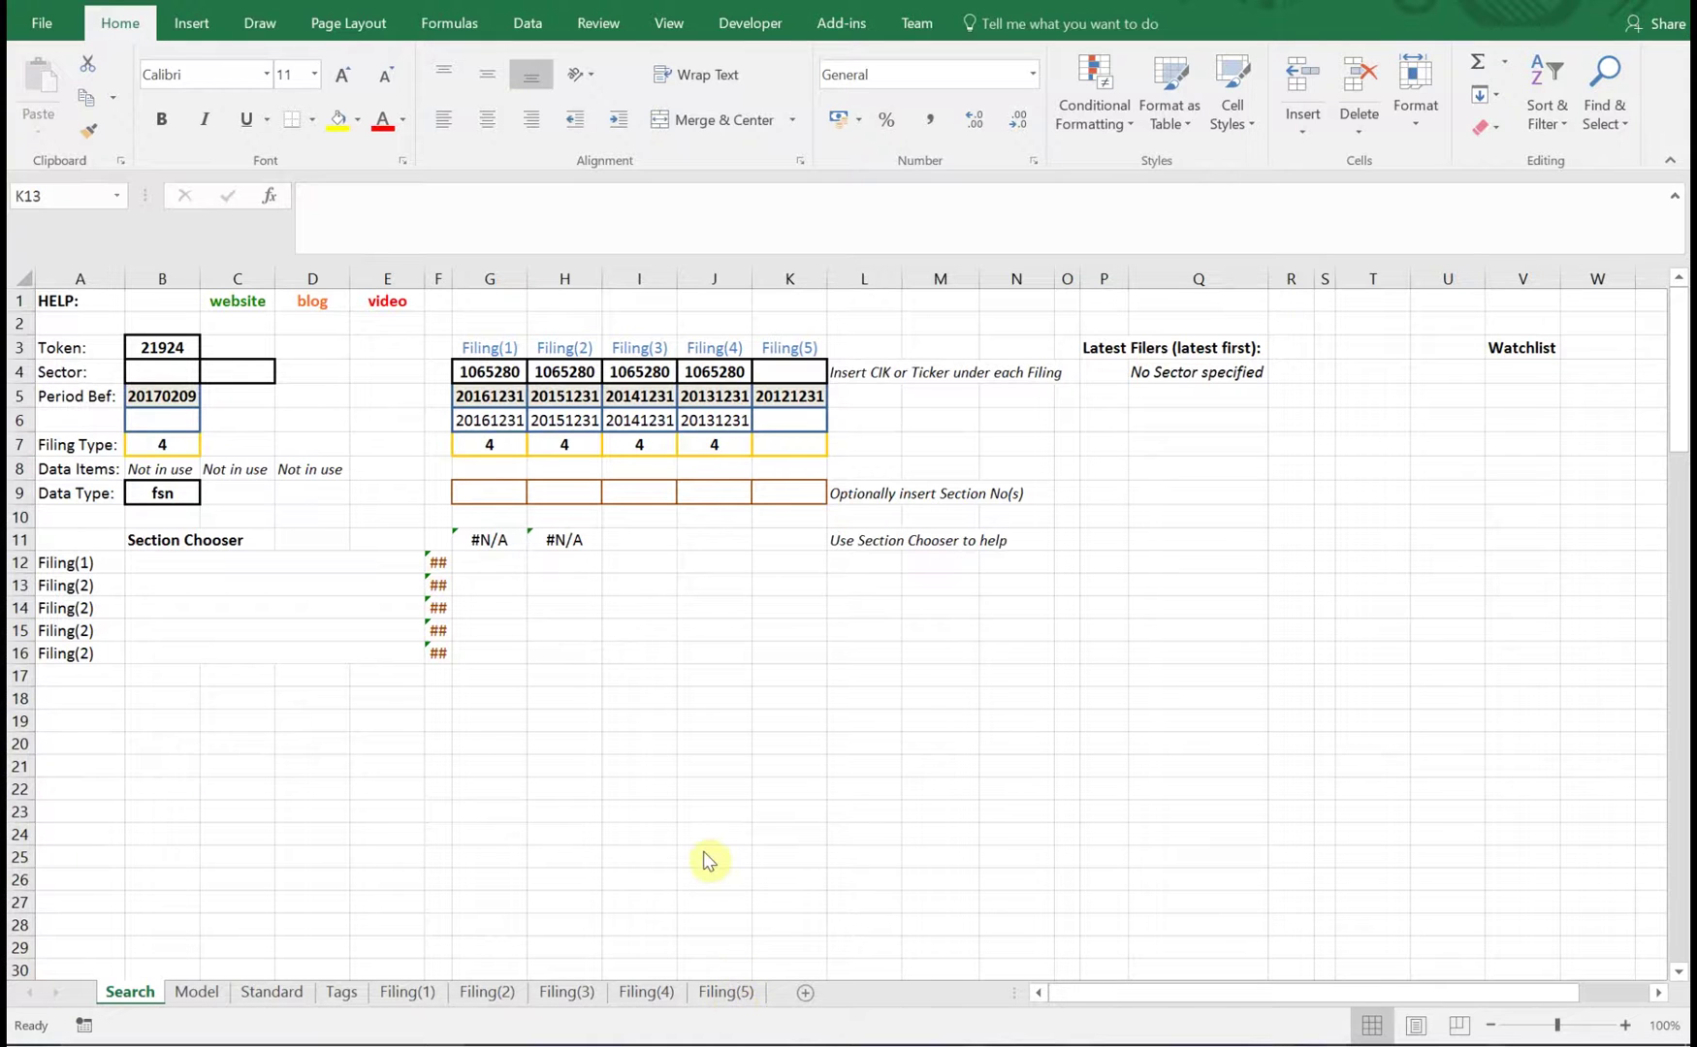
{"action": "left_click", "coordinate": [272, 993]}
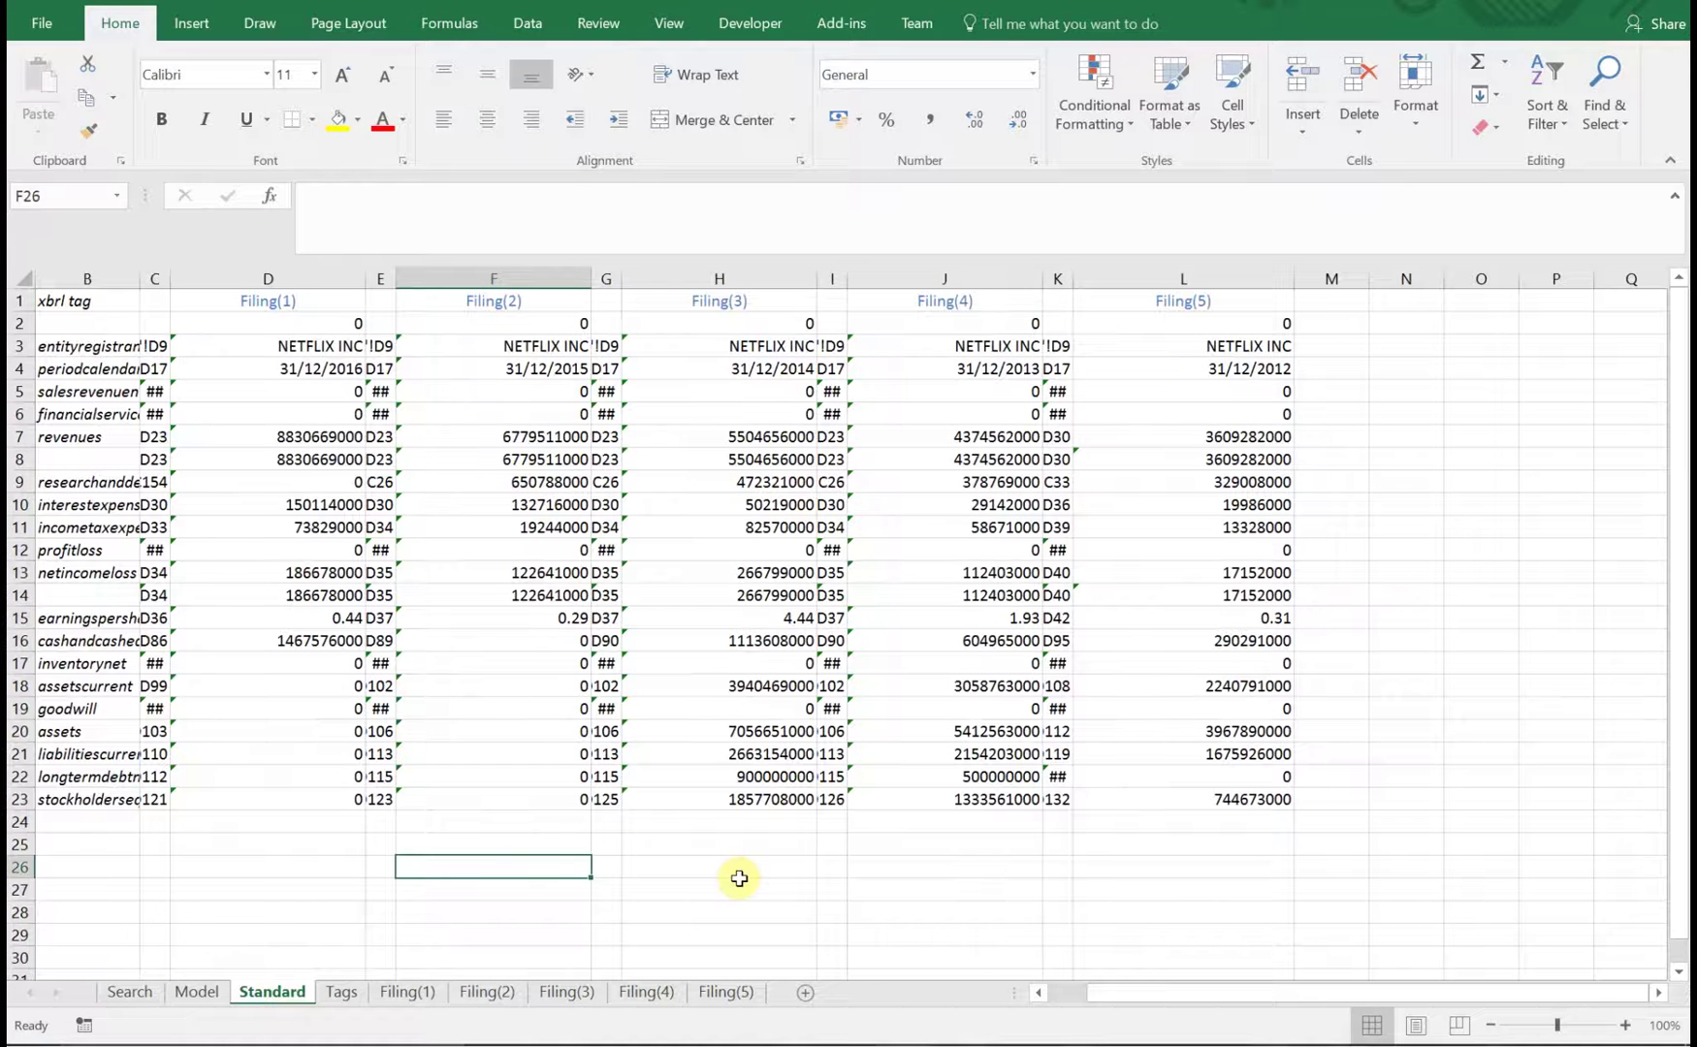
{"action": "left_click", "coordinate": [116, 992]}
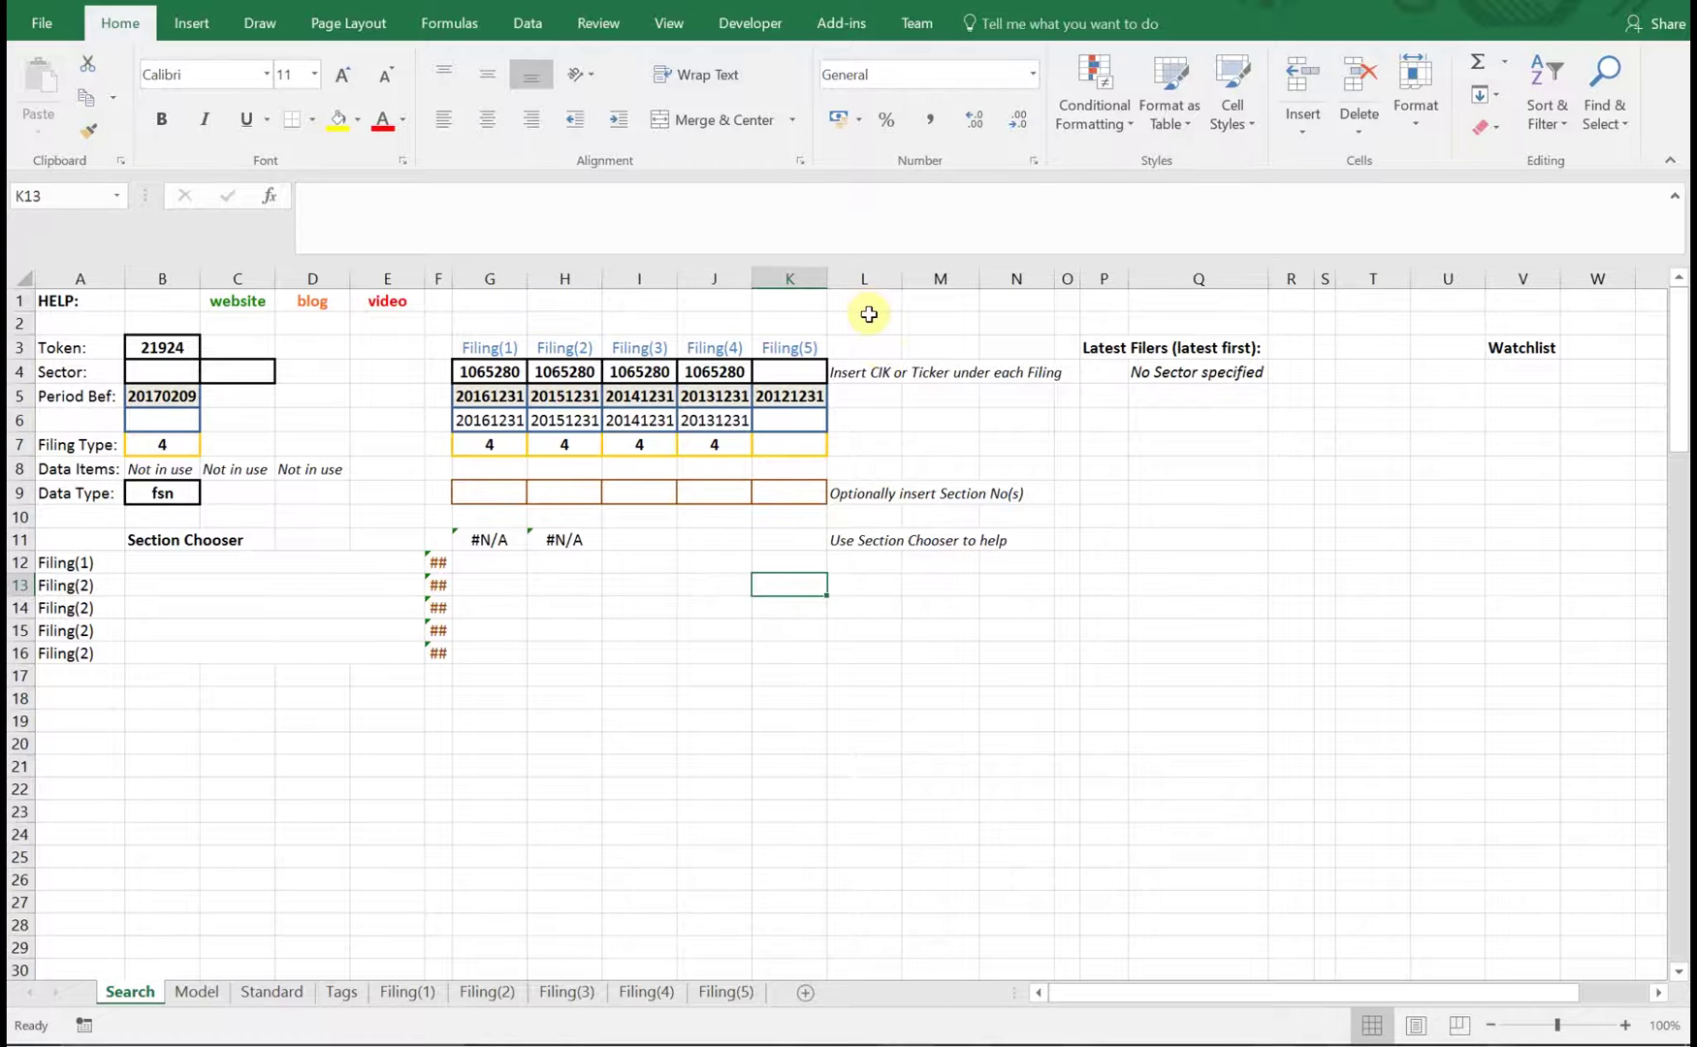
- Insert three new columns on the Search sheet directly after the Filing(5) column
{"action": "left_click", "coordinate": [875, 370]}
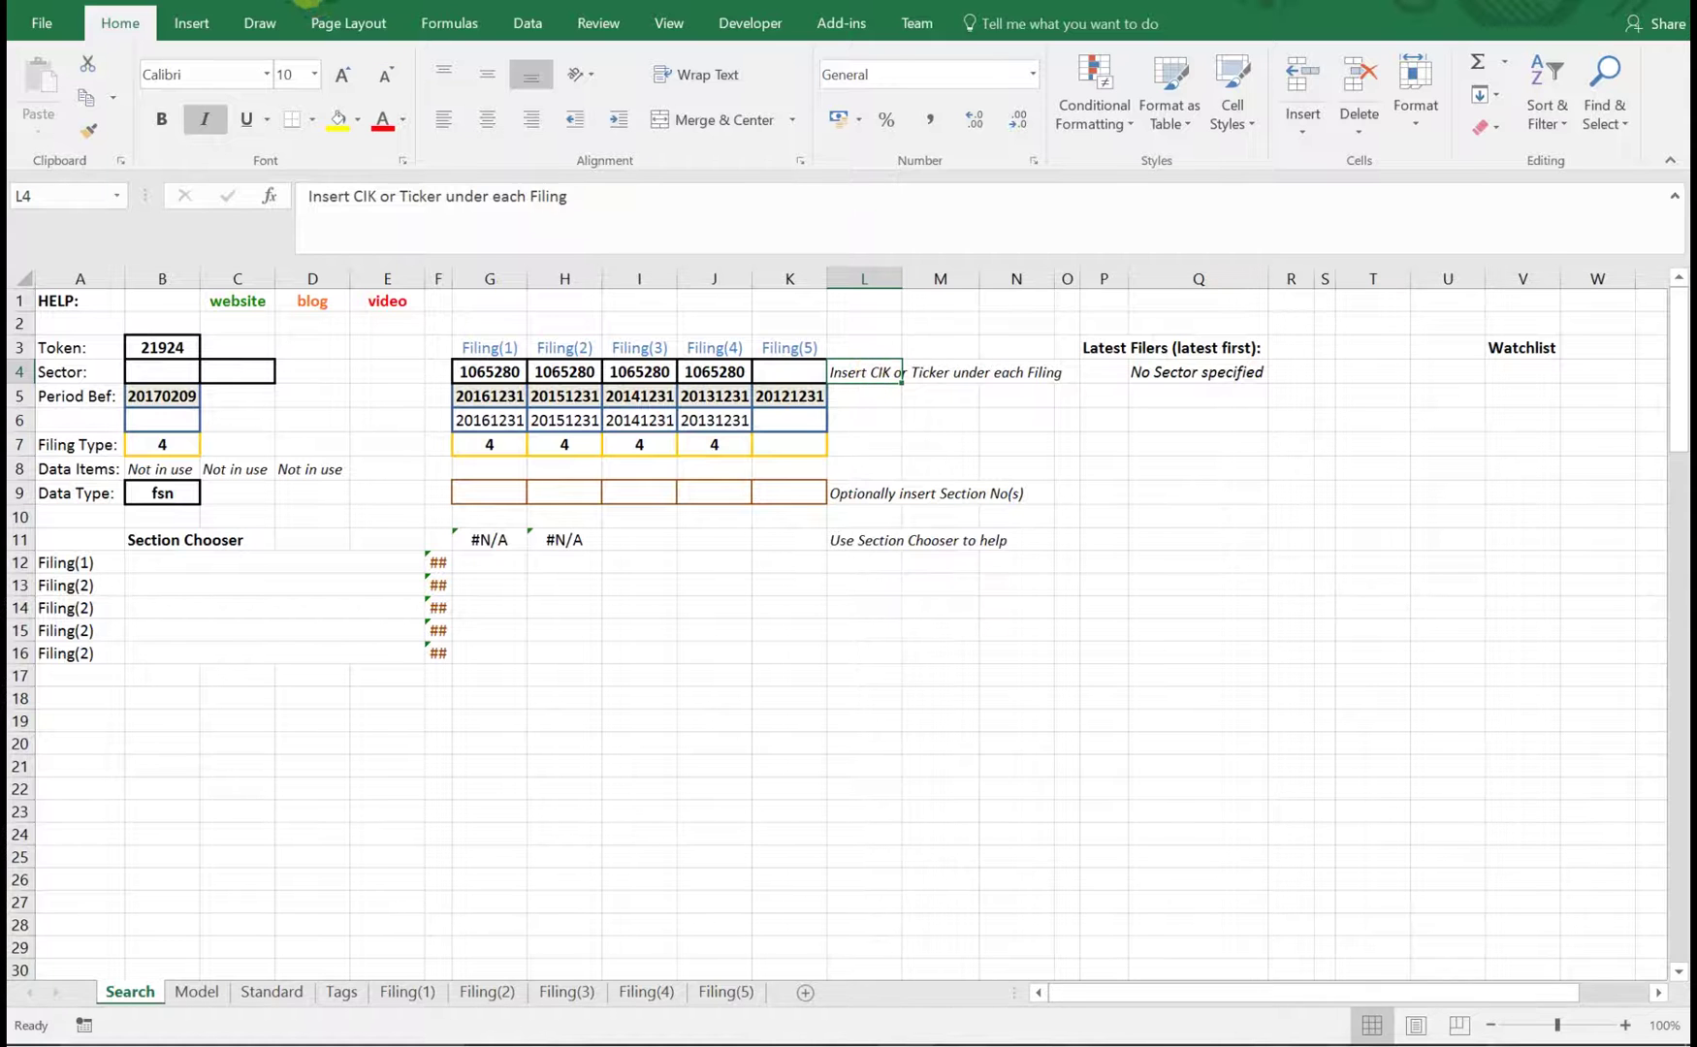
{"action": "left_click", "coordinate": [309, 2]}
{"action": "key", "text": "F4"}
{"action": "key", "text": "F4"}
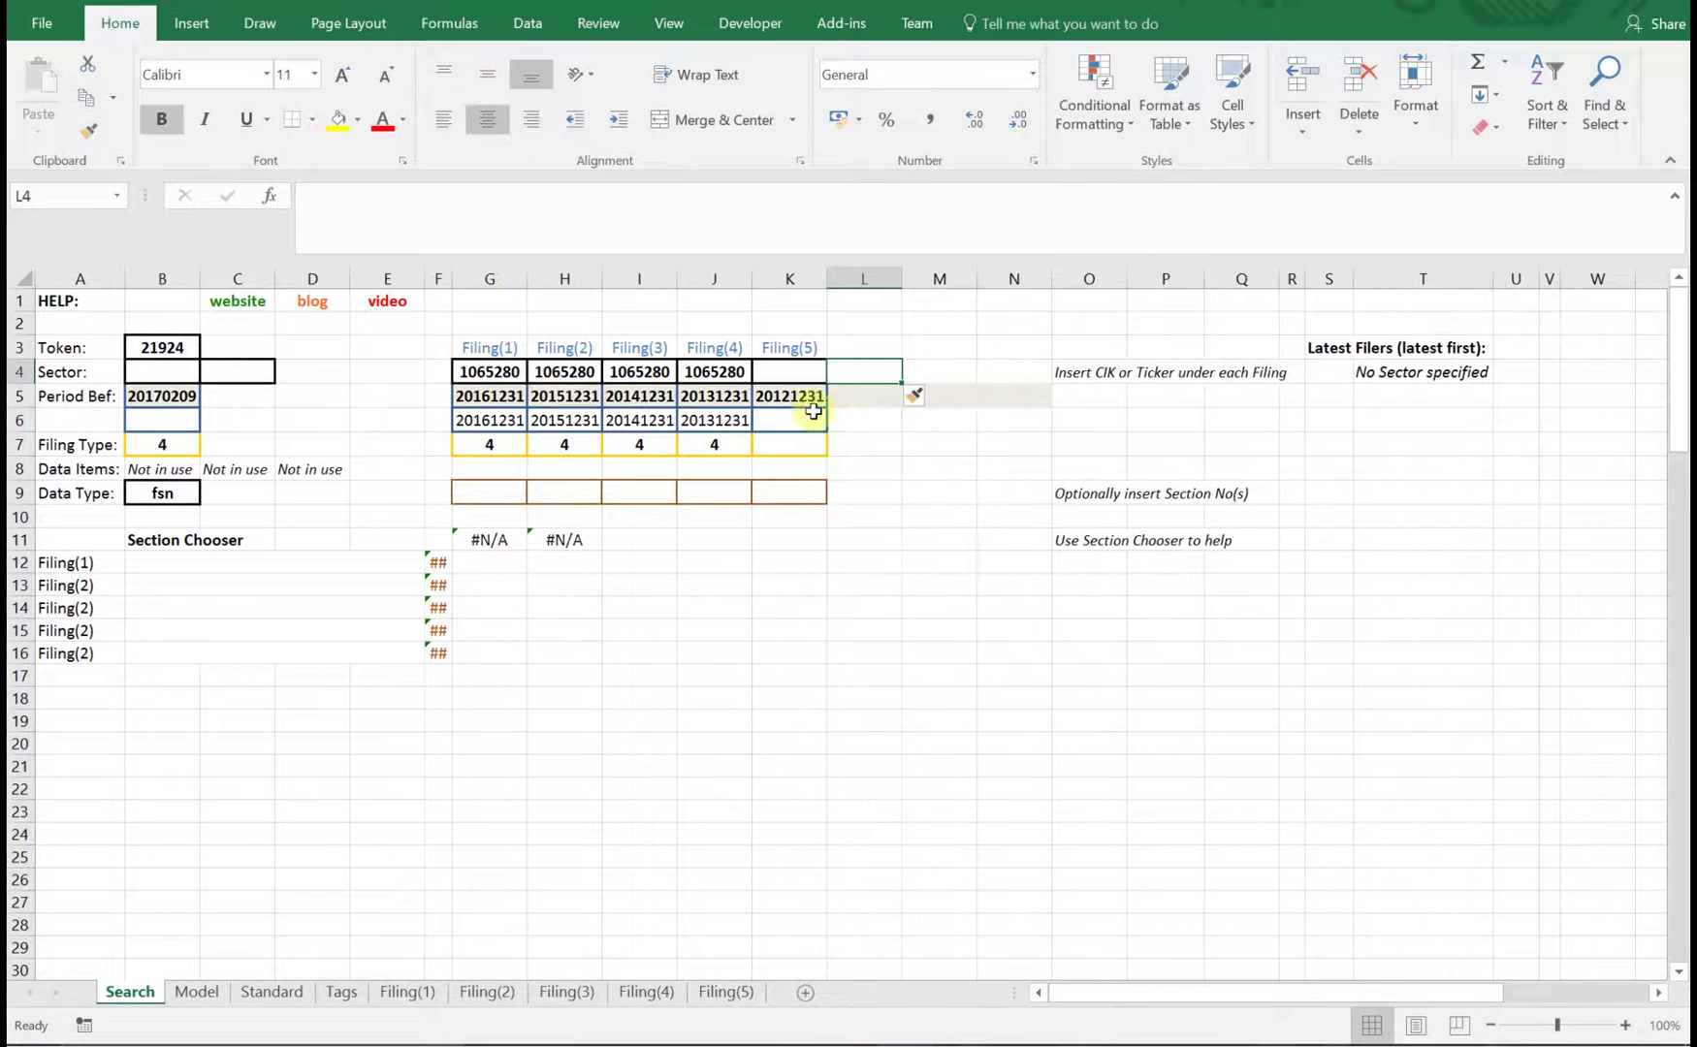
{"action": "left_click", "coordinate": [831, 558]}
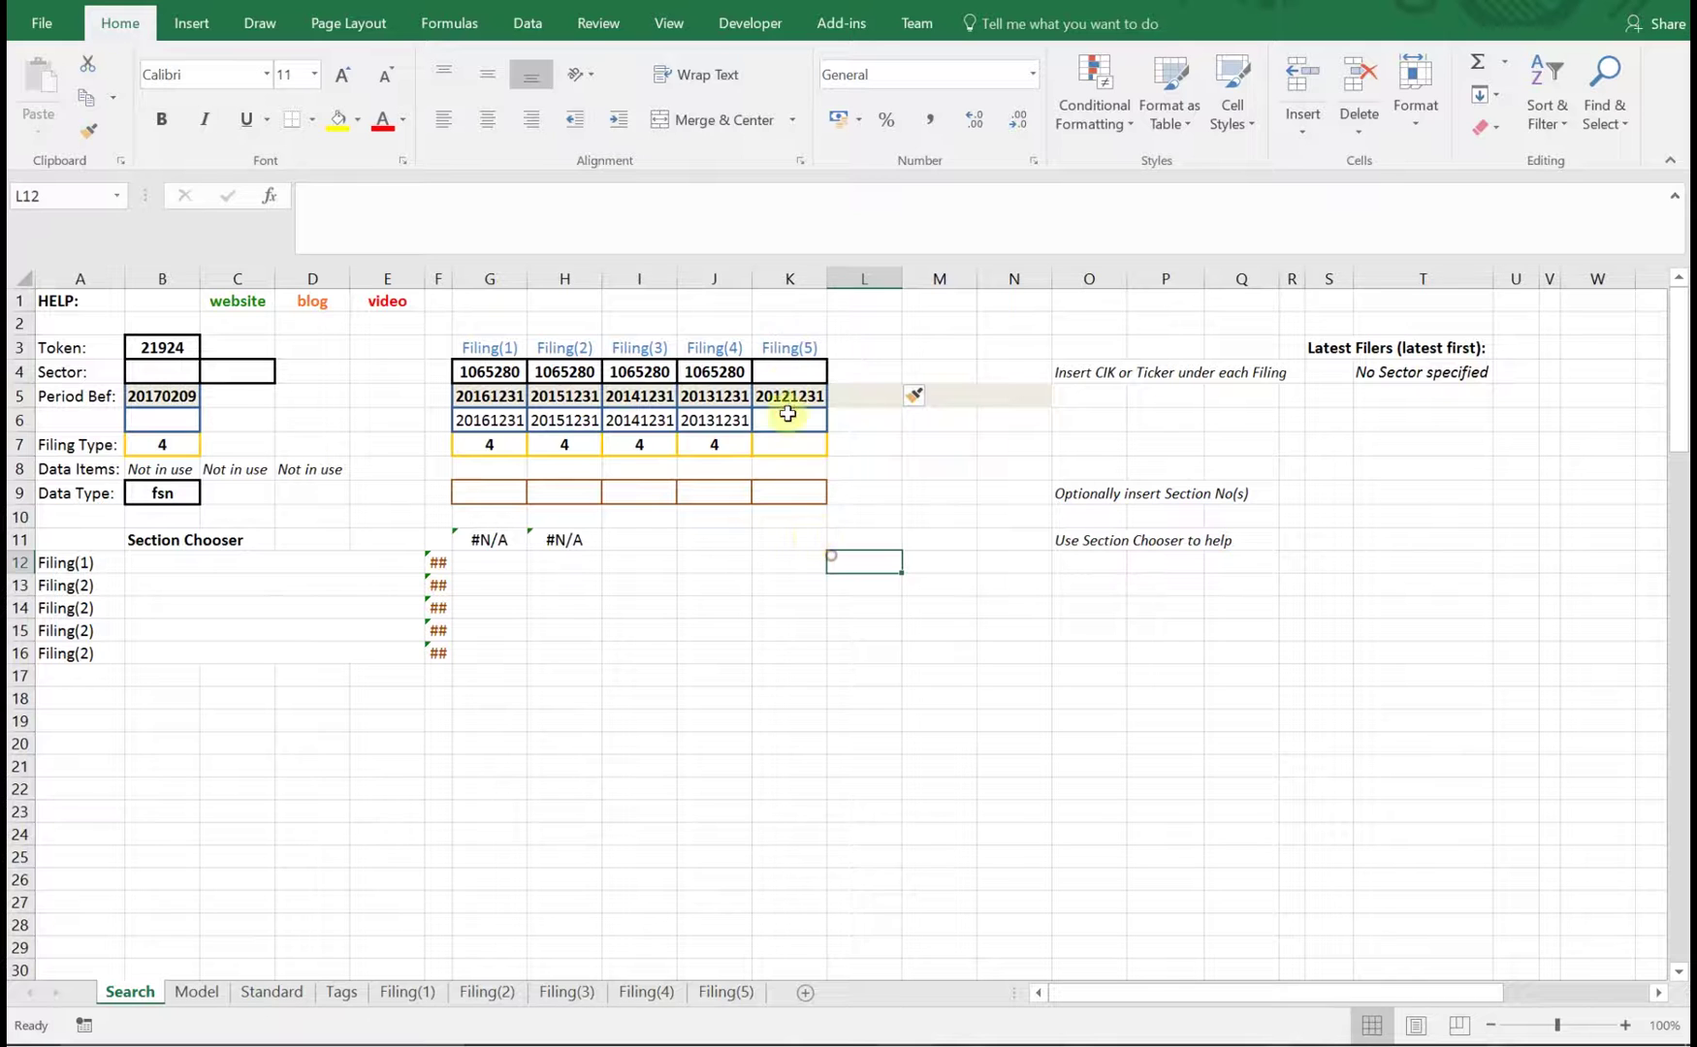
- Copy the Filing(5) parameter block K3:K9 into the three new columns L to N, starting at row 3
{"action": "left_click", "coordinate": [774, 334]}
{"action": "key", "text": "shift+Down"}
{"action": "key", "text": "shift+Down"}
{"action": "key", "text": "shift+Down"}
{"action": "key", "text": "shift+Down"}
{"action": "key", "text": "shift+Down"}
{"action": "key", "text": "shift+Down"}
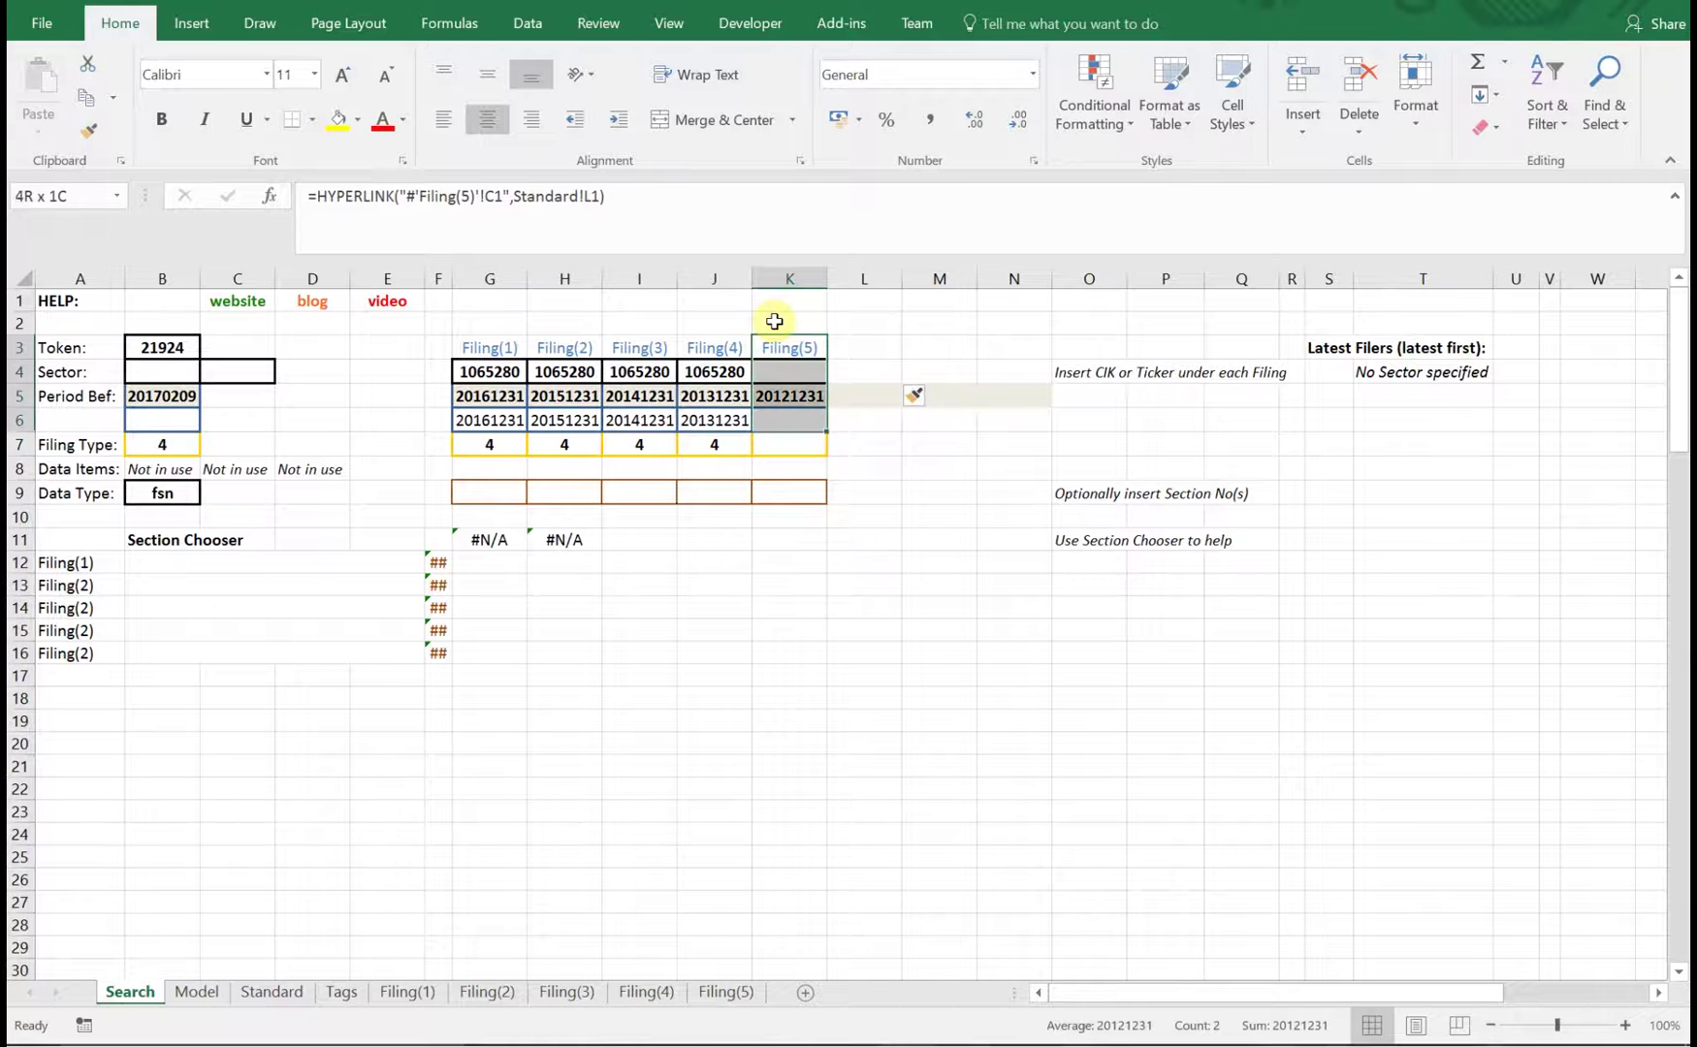
{"action": "right_click", "coordinate": [771, 451]}
{"action": "left_click", "coordinate": [866, 502]}
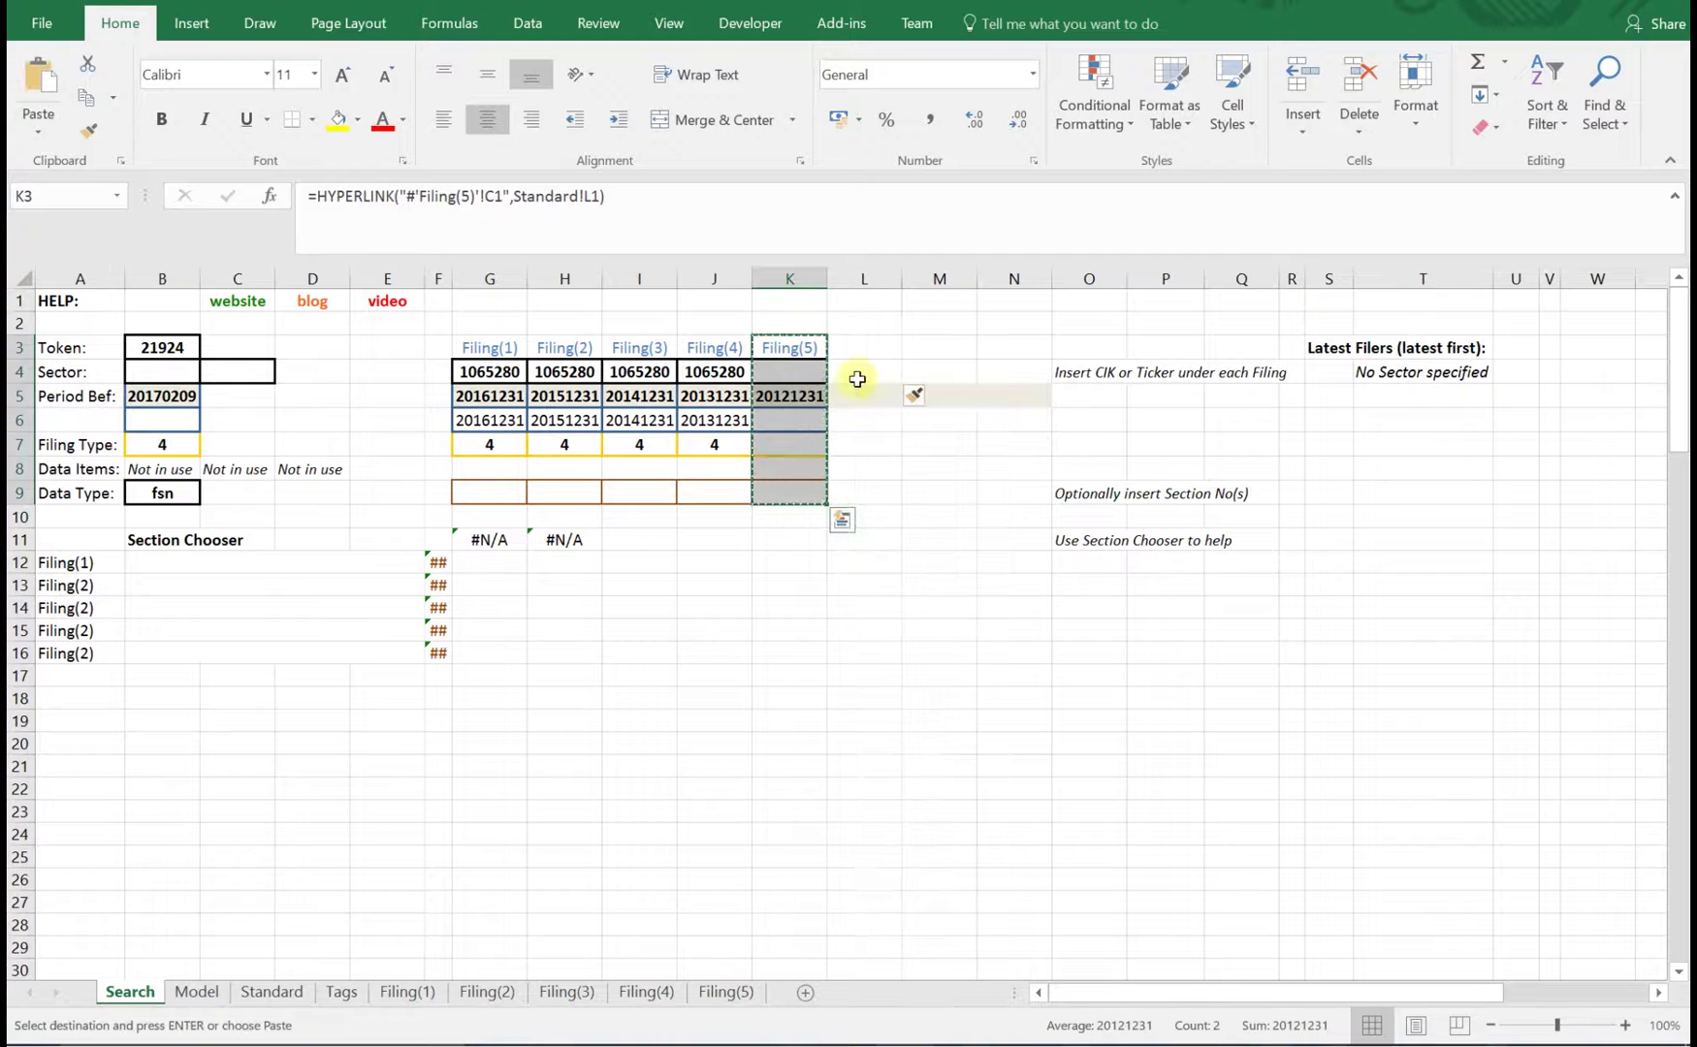
{"action": "left_click_drag", "start_coordinate": [869, 347], "coordinate": [1023, 361]}
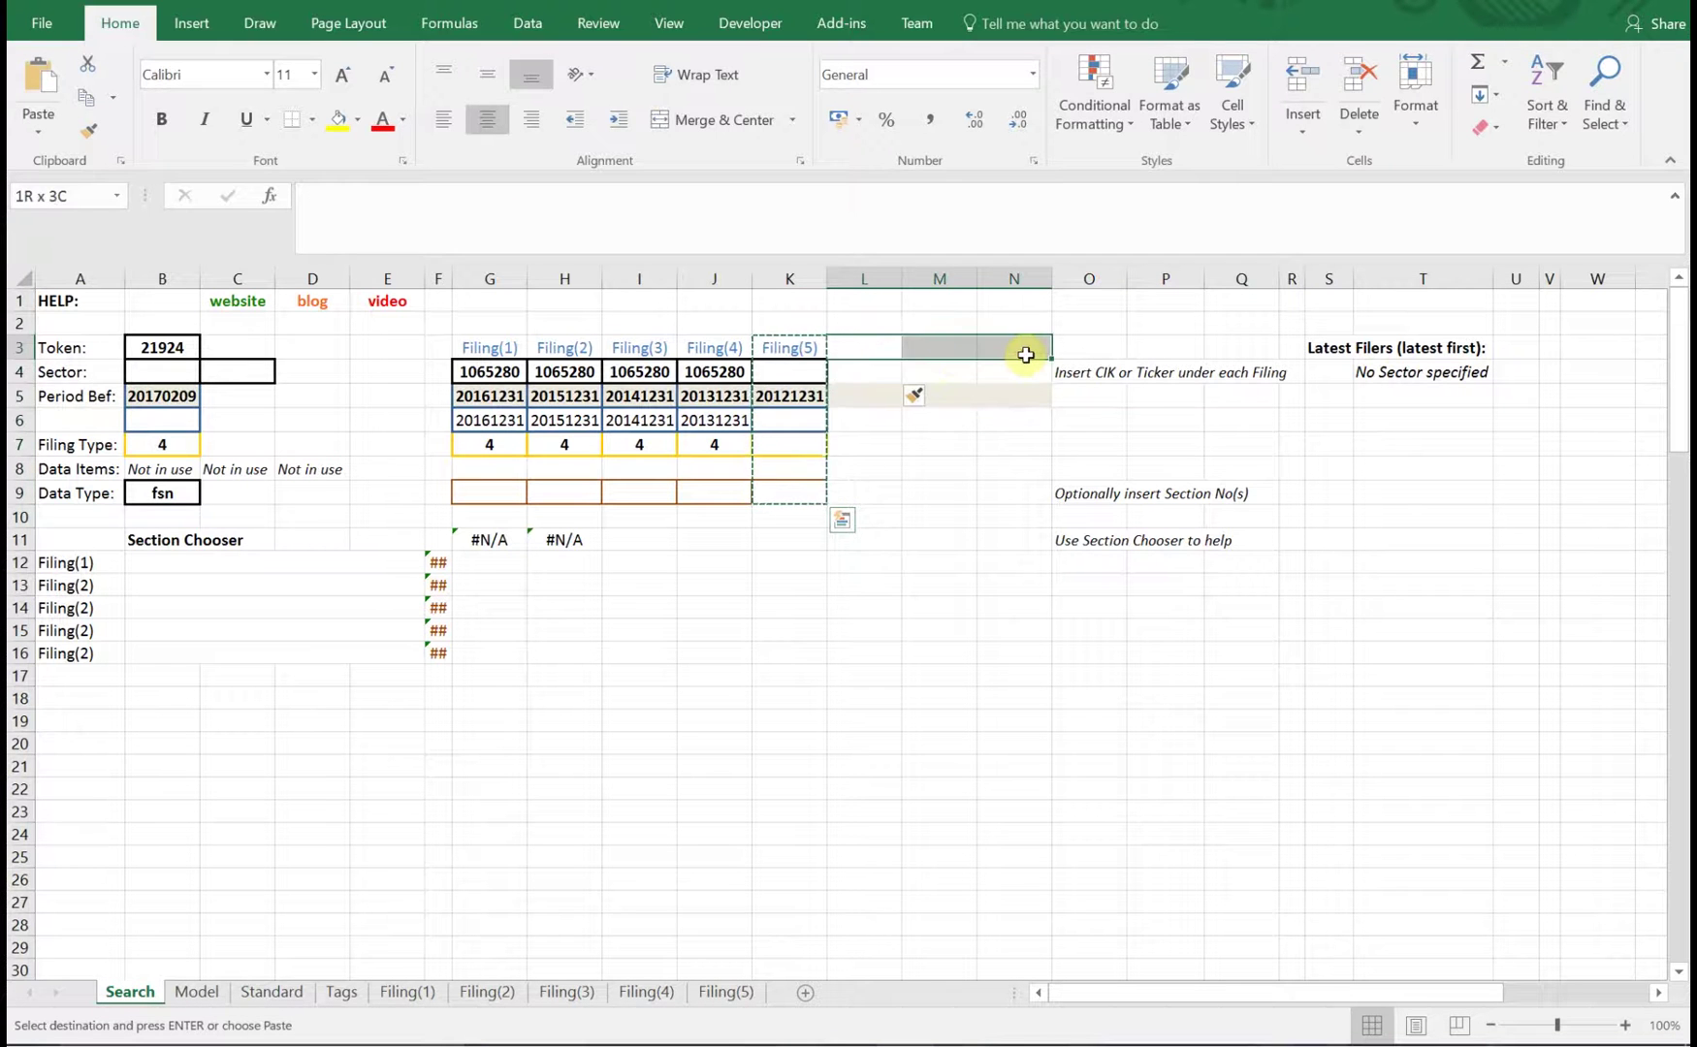
{"action": "key", "text": "ctrl+v"}
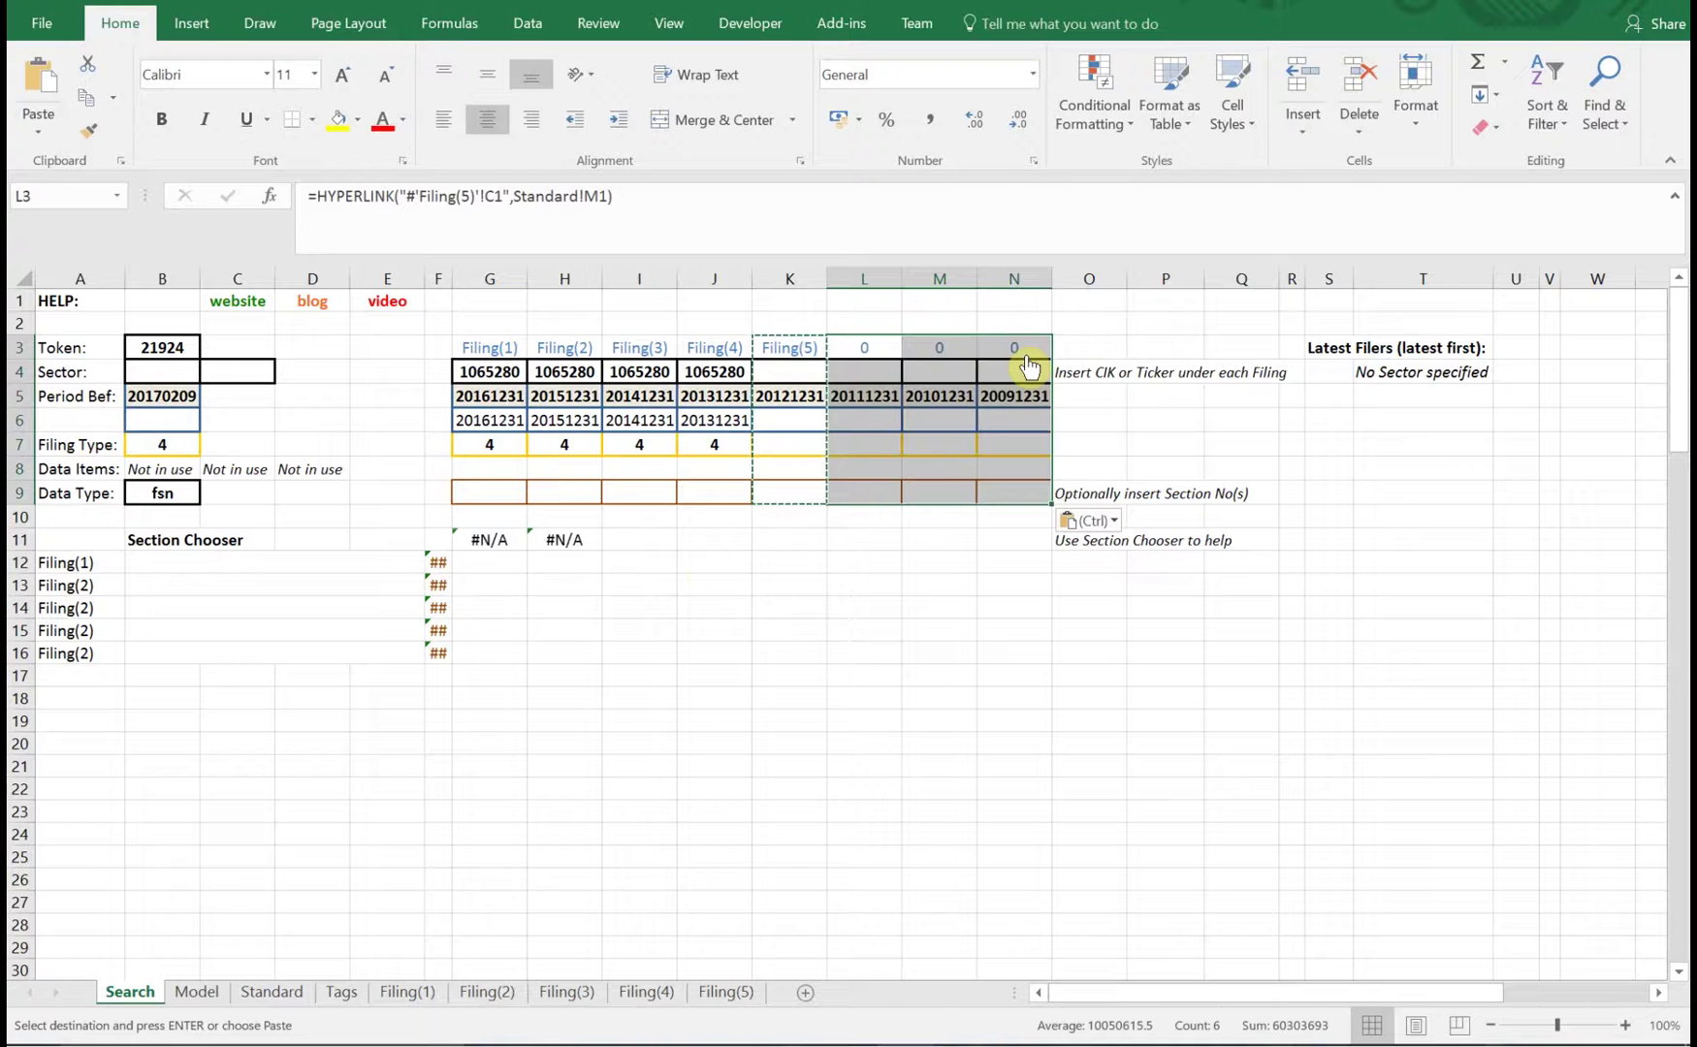
{"action": "left_click", "coordinate": [808, 577]}
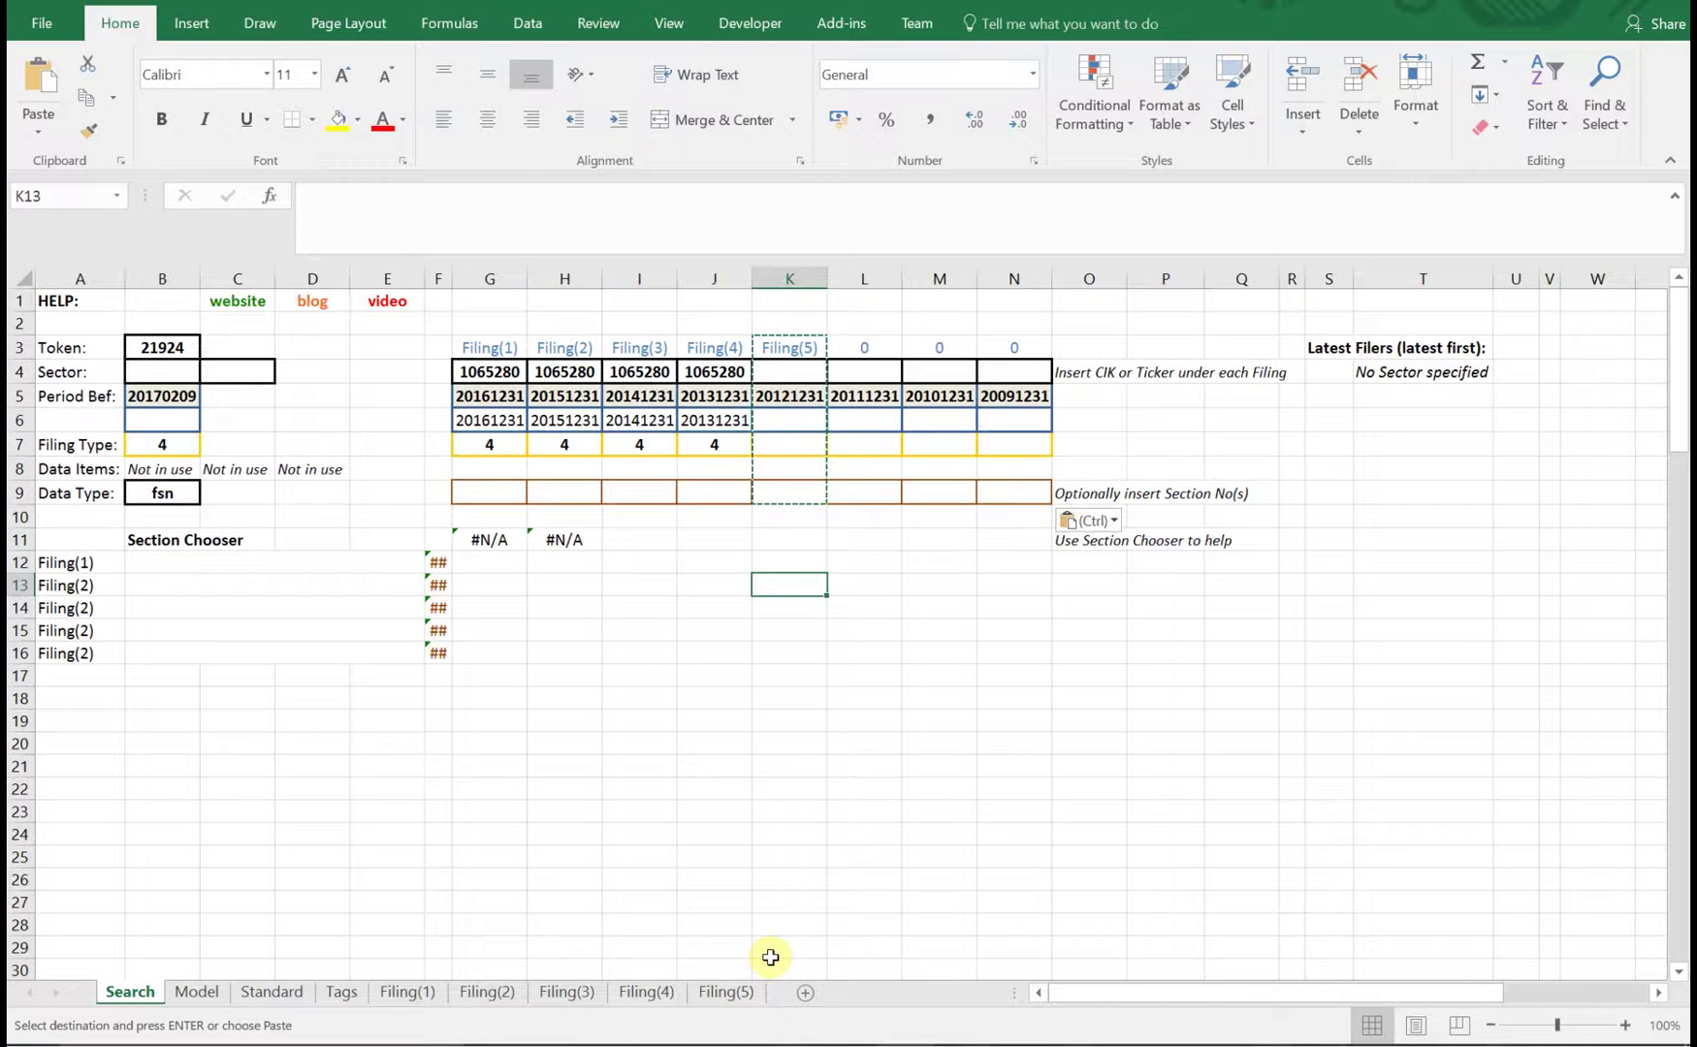
- Duplicate the Filing(5) sheet as Filing(6), Filing(7) and Filing(8), and open Filing(6)
{"action": "left_click", "coordinate": [722, 994]}
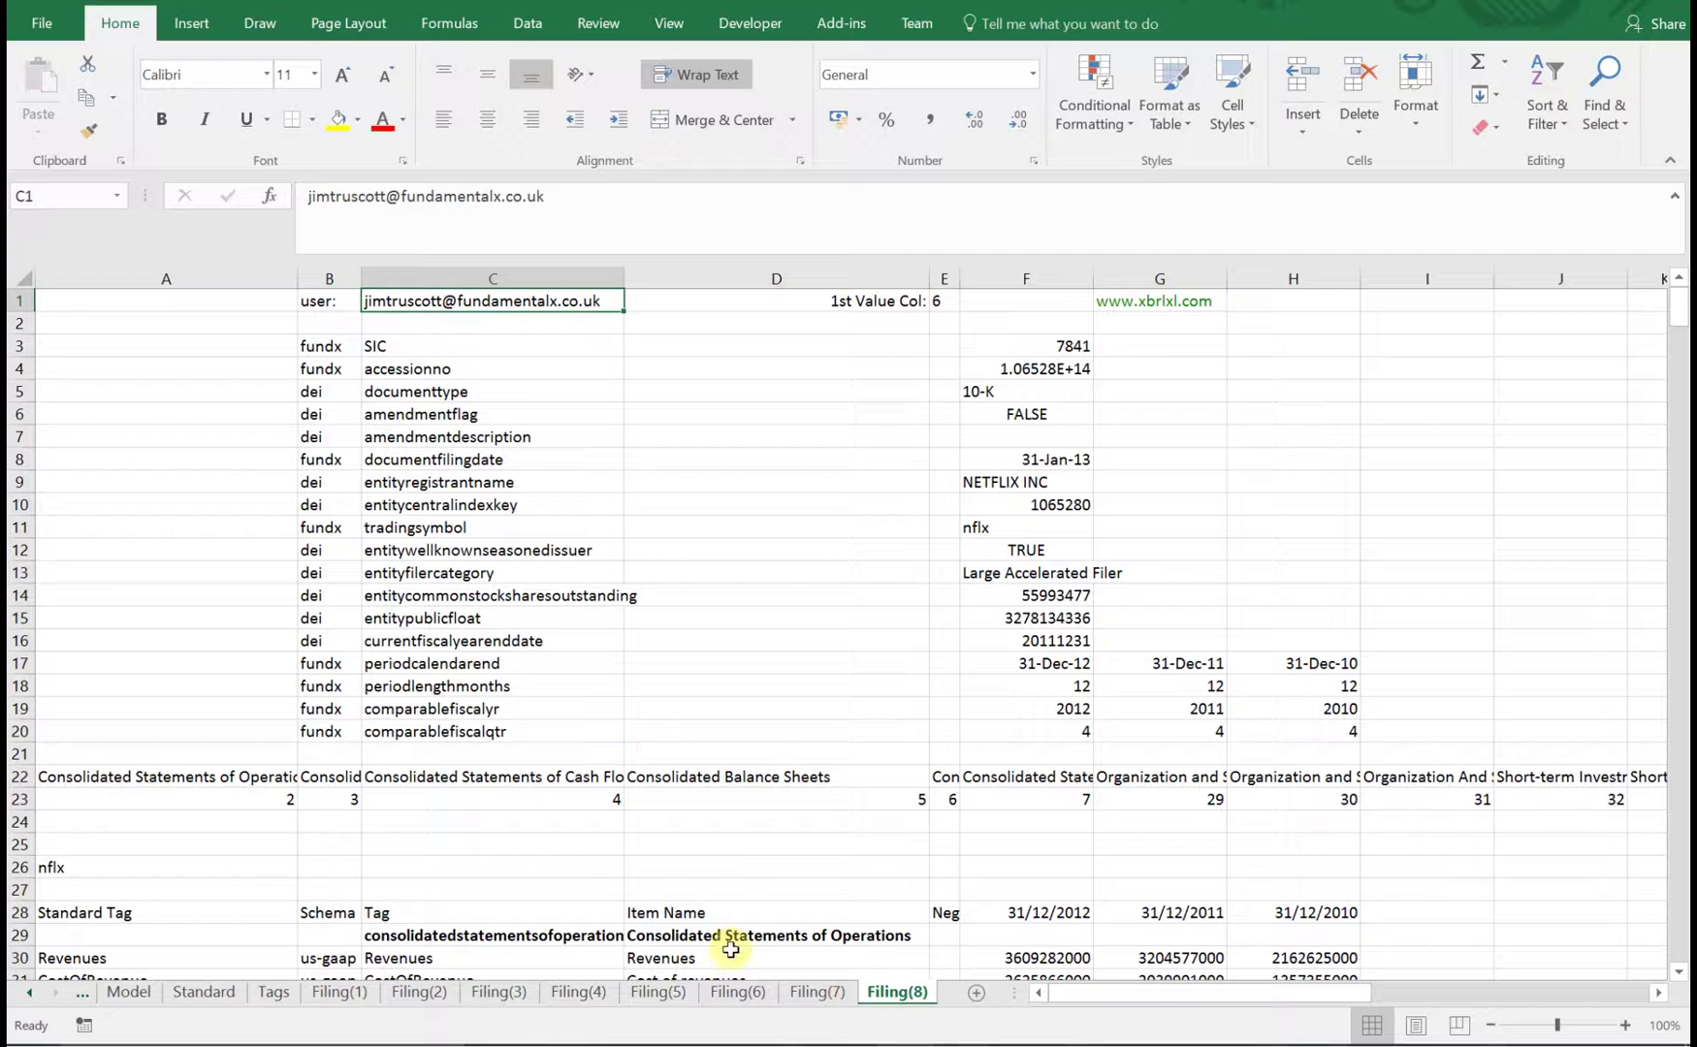
{"action": "left_click", "coordinate": [727, 993]}
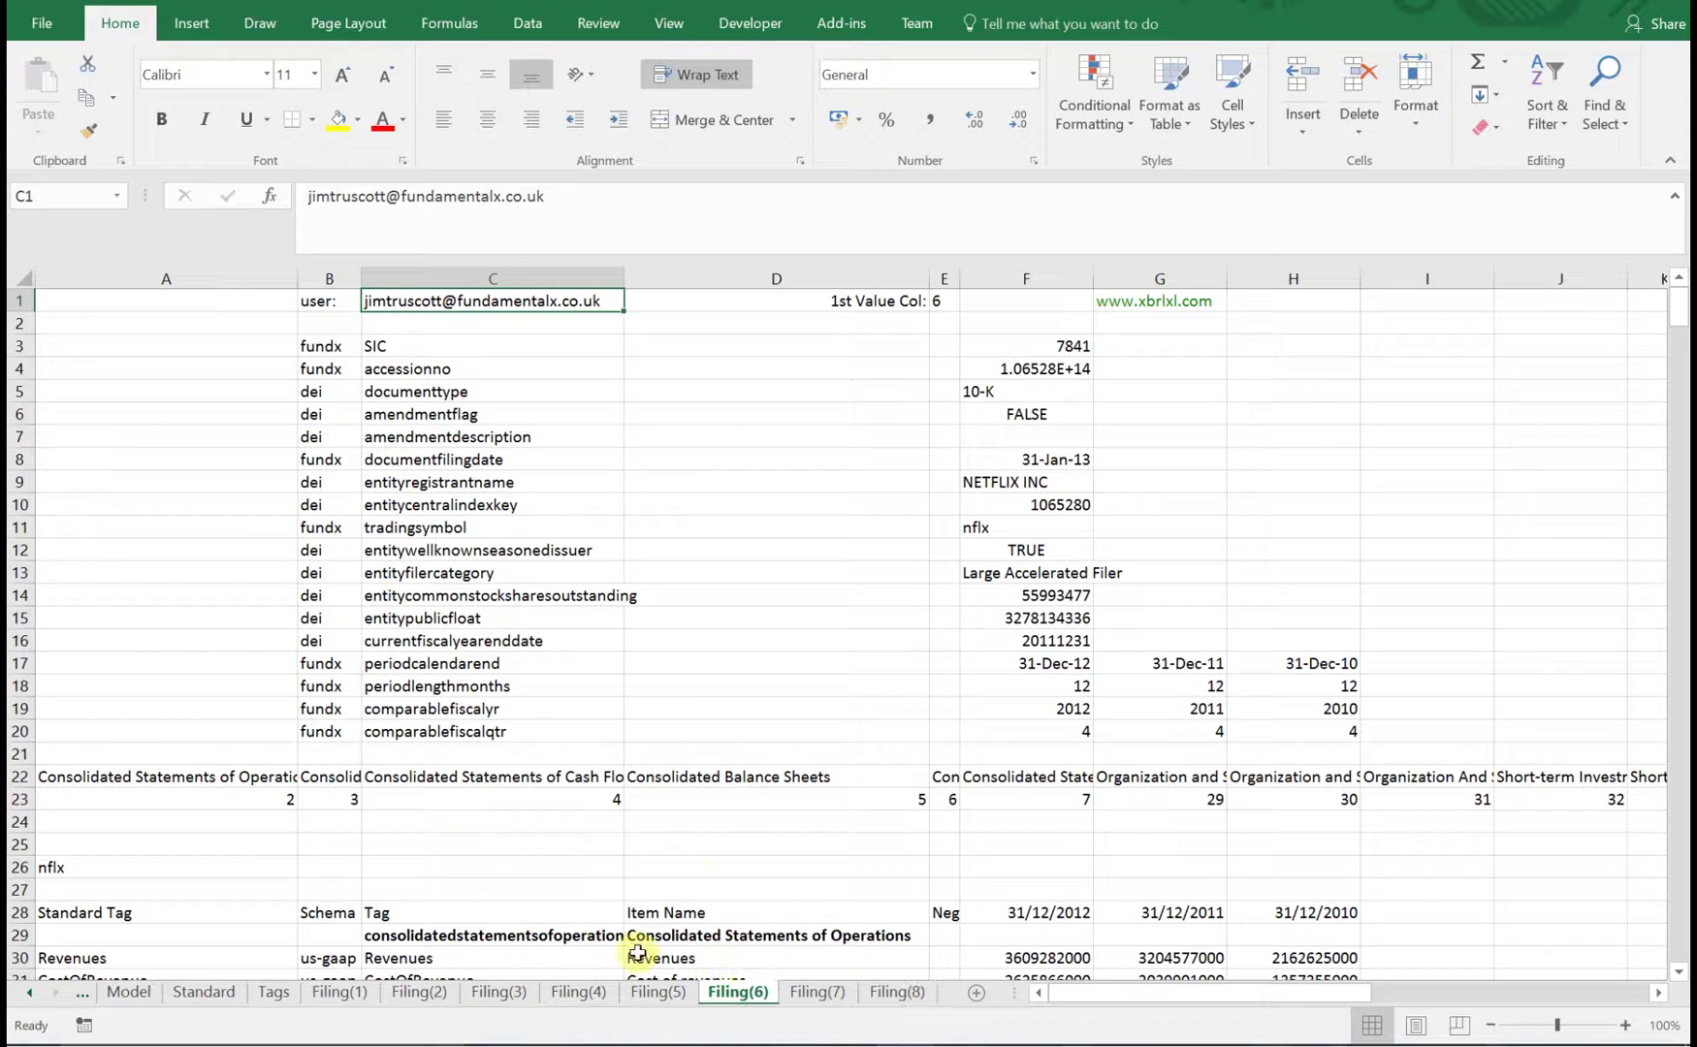
- Open the query parameters of the Filing(6) sheet and examine the Search sheet references used by Token? and Co Id?
{"action": "right_click", "coordinate": [186, 657]}
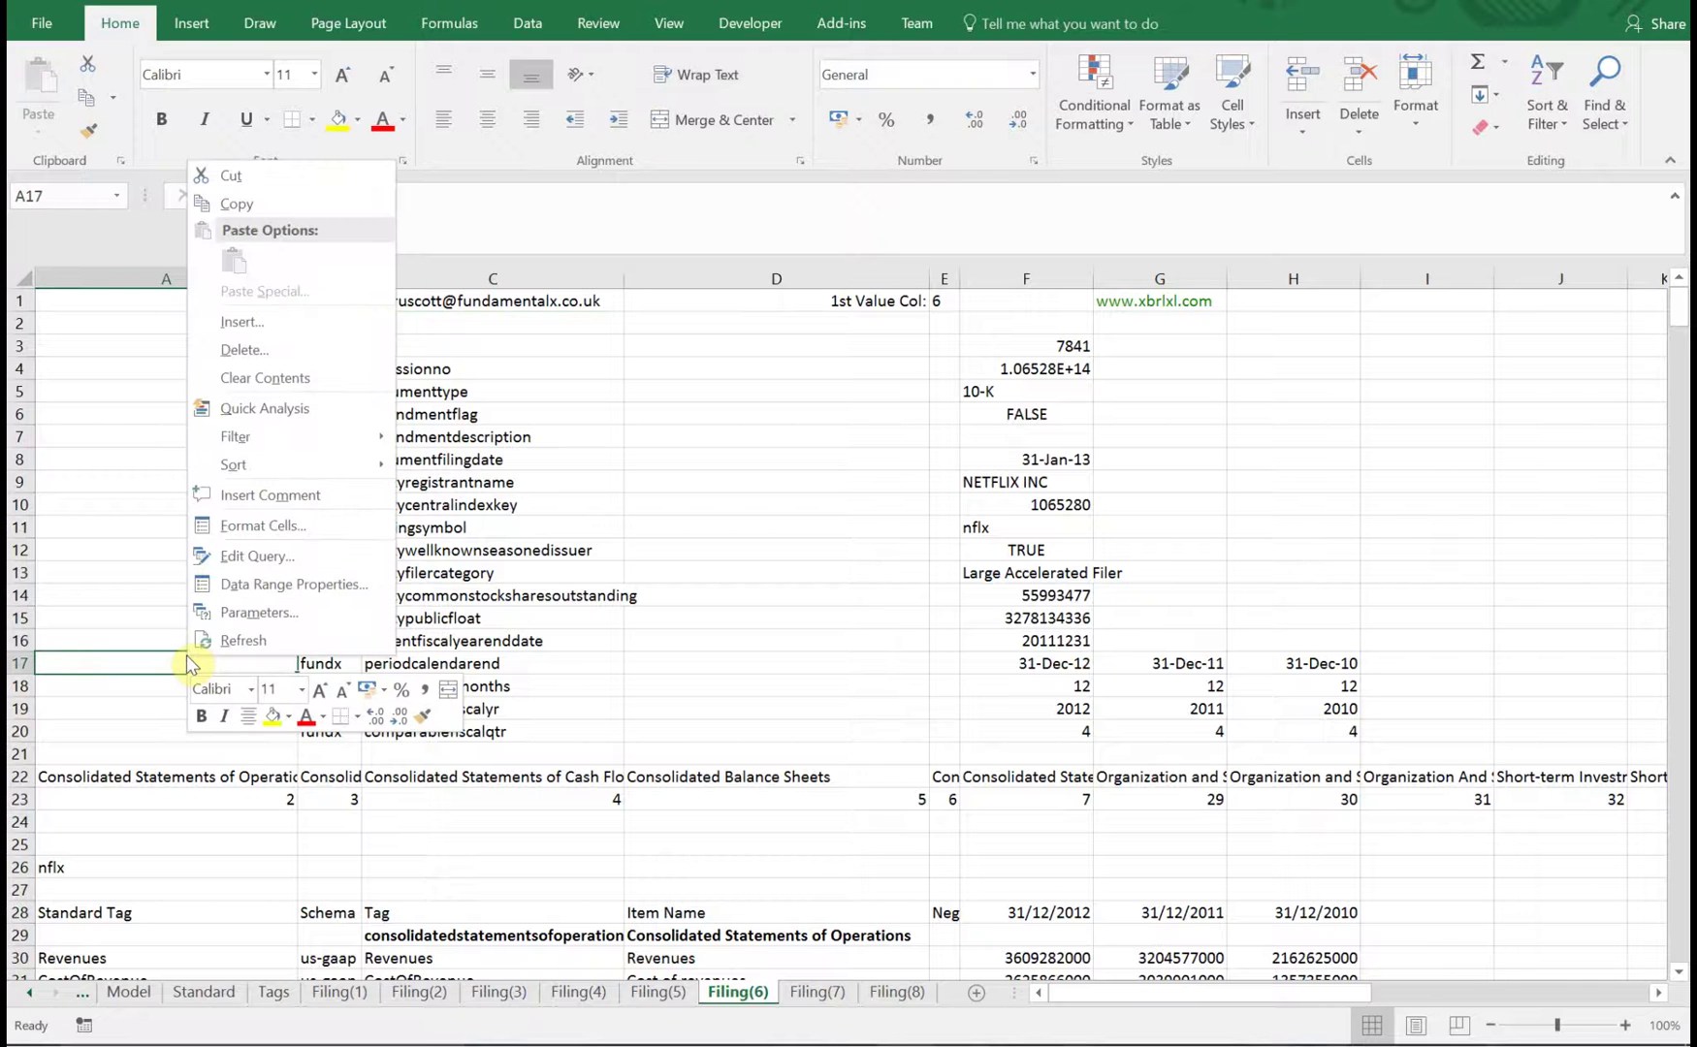
{"action": "left_click", "coordinate": [271, 612]}
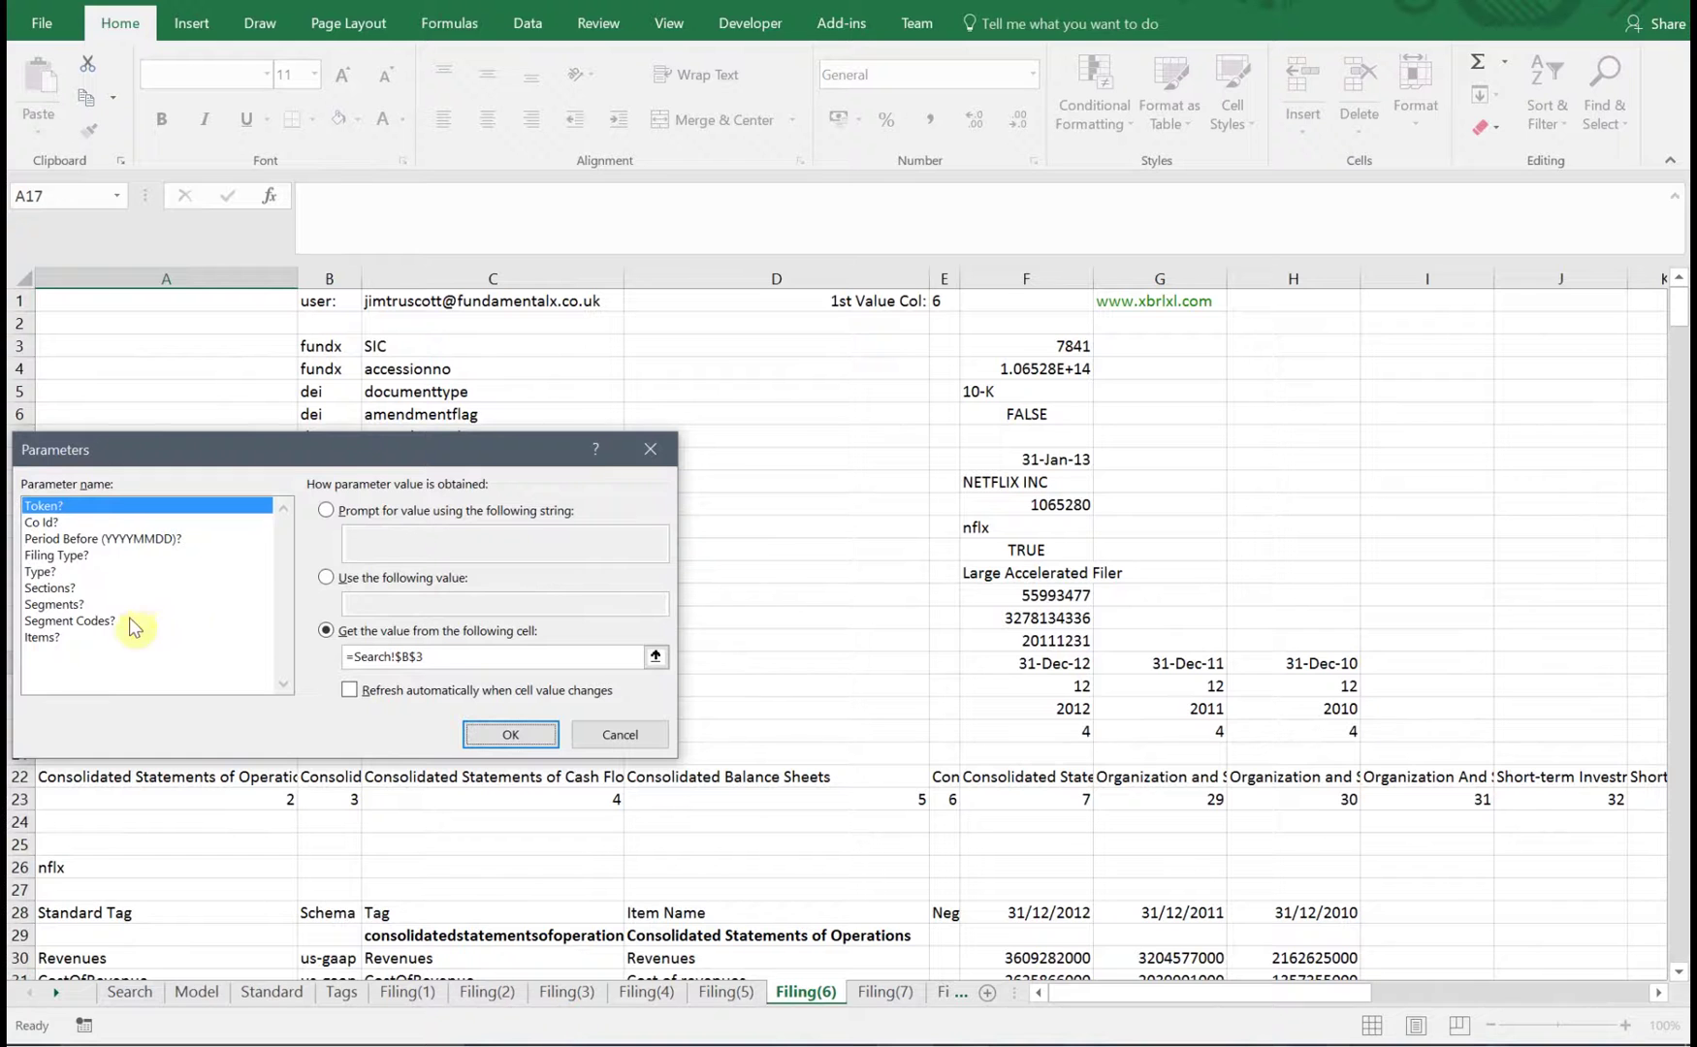
{"action": "left_click", "coordinate": [654, 658]}
{"action": "left_click", "coordinate": [655, 658]}
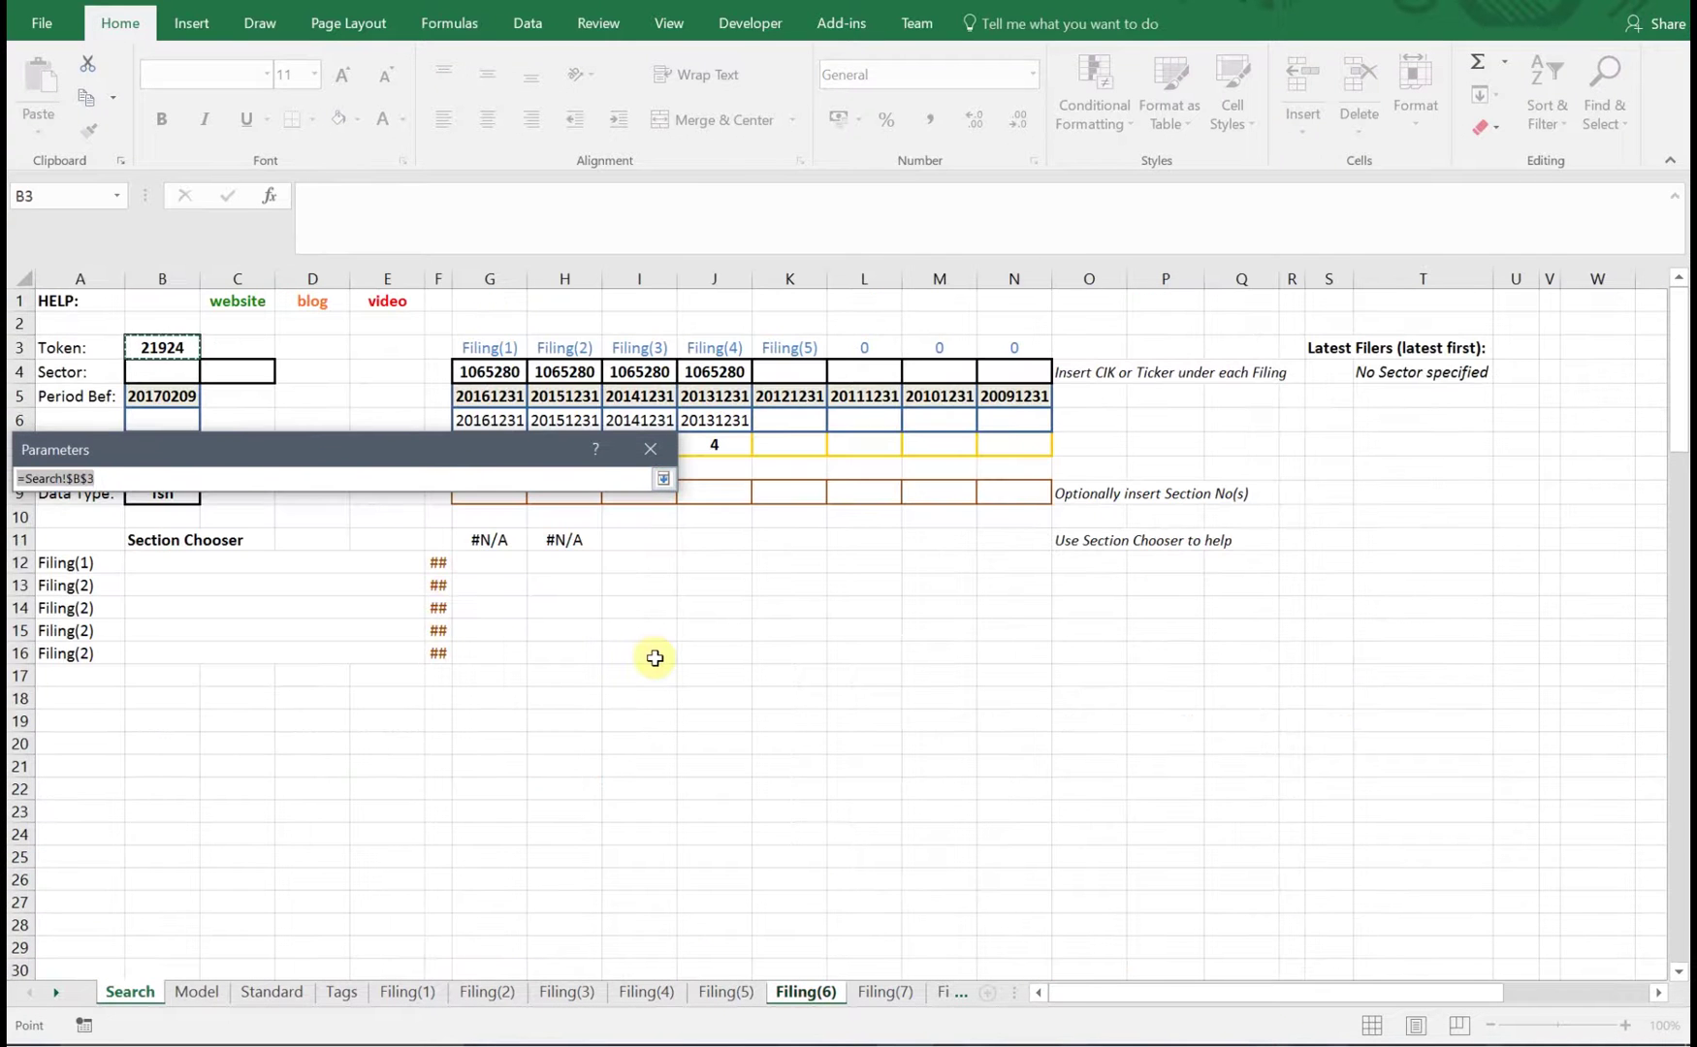
{"action": "left_click", "coordinate": [171, 347]}
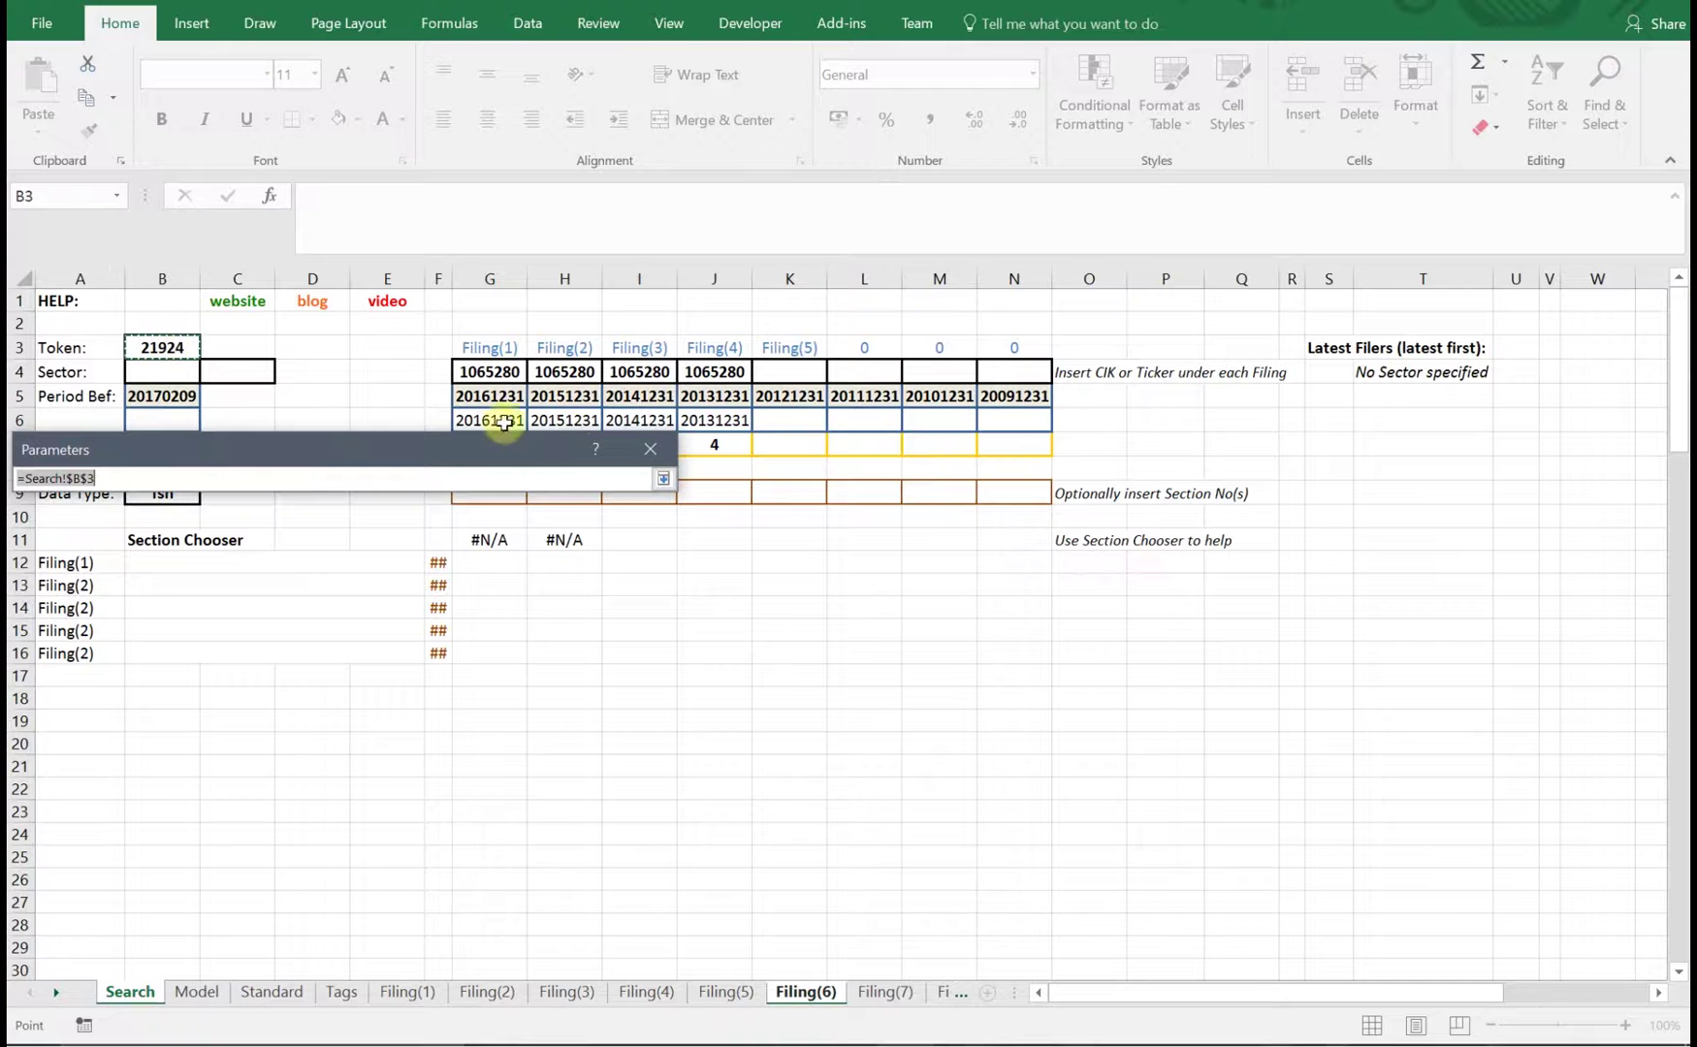
{"action": "left_click", "coordinate": [664, 480]}
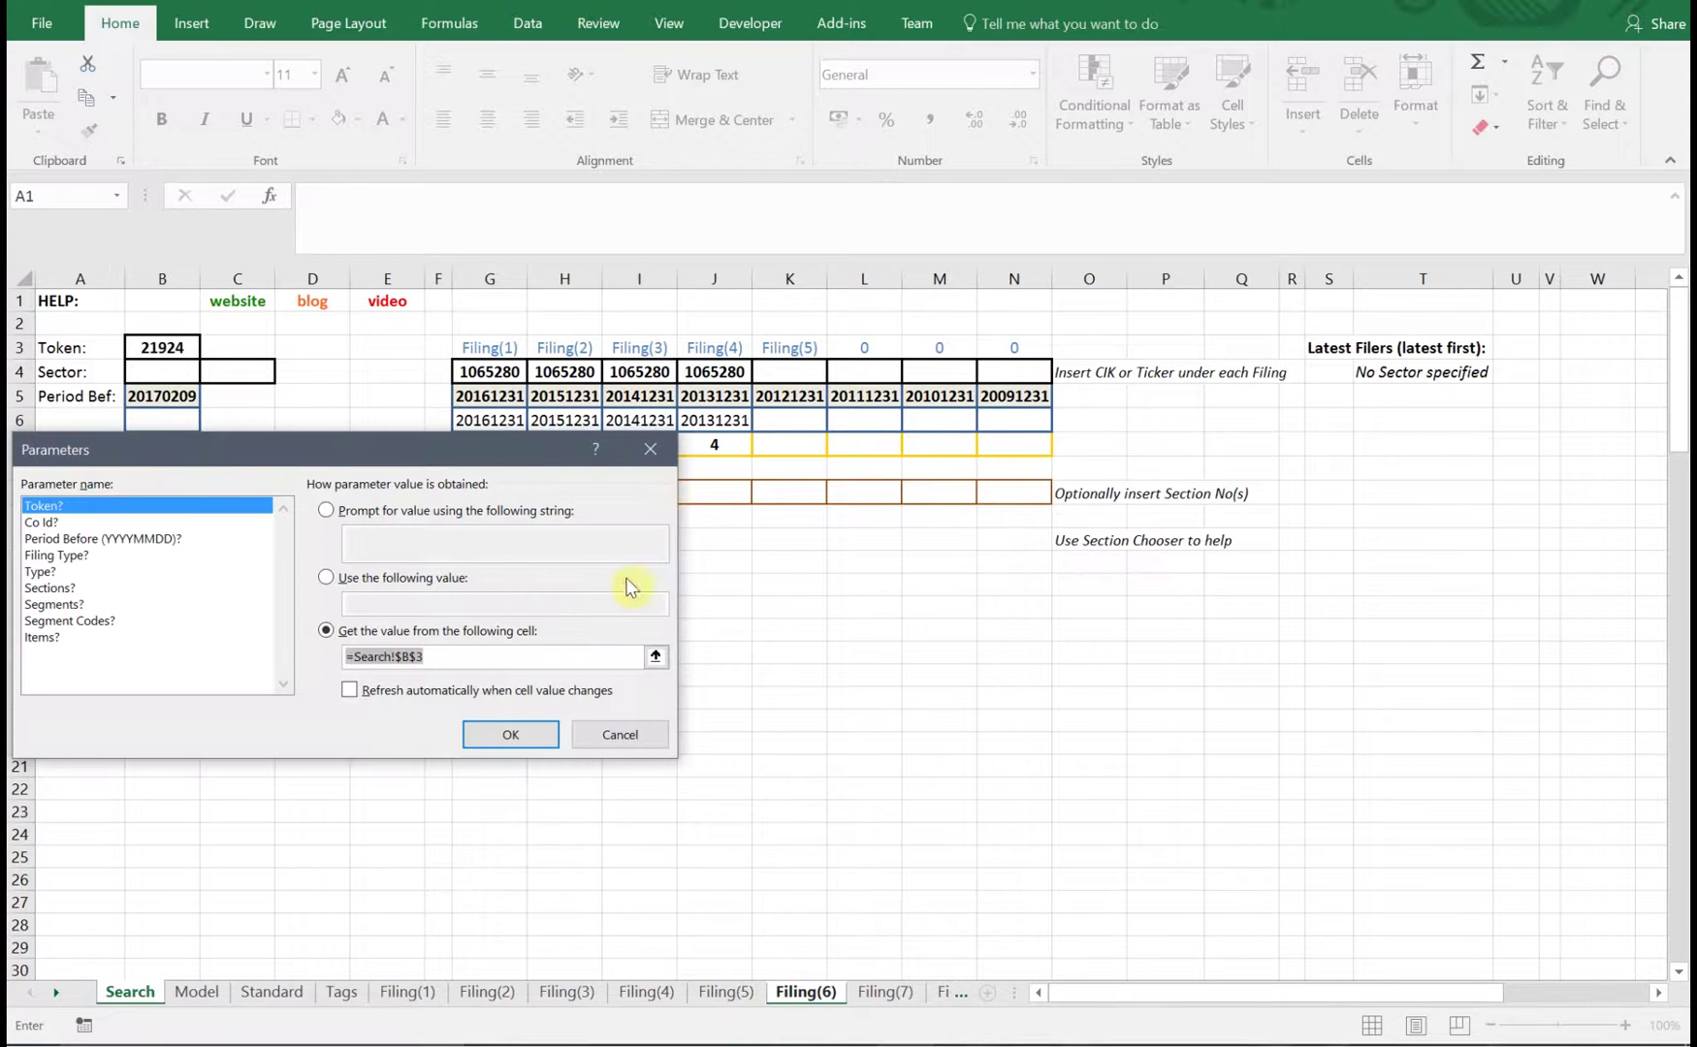
{"action": "left_click", "coordinate": [41, 523]}
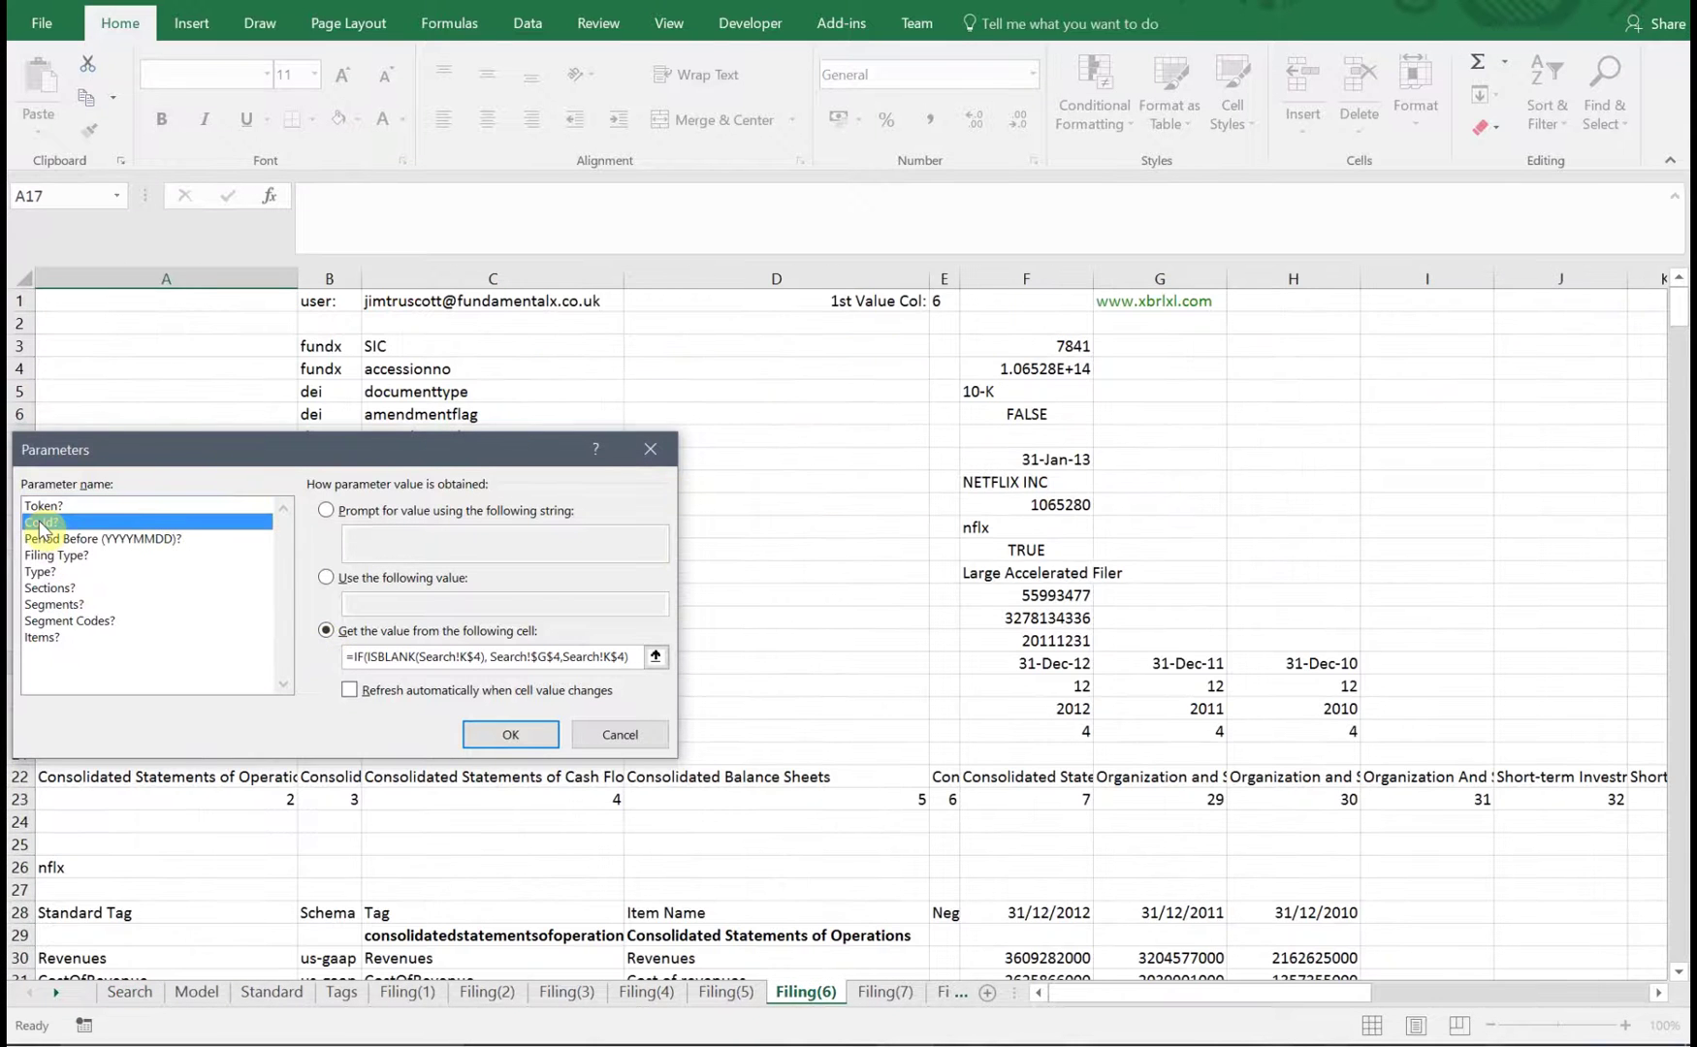
{"action": "left_click", "coordinate": [655, 656]}
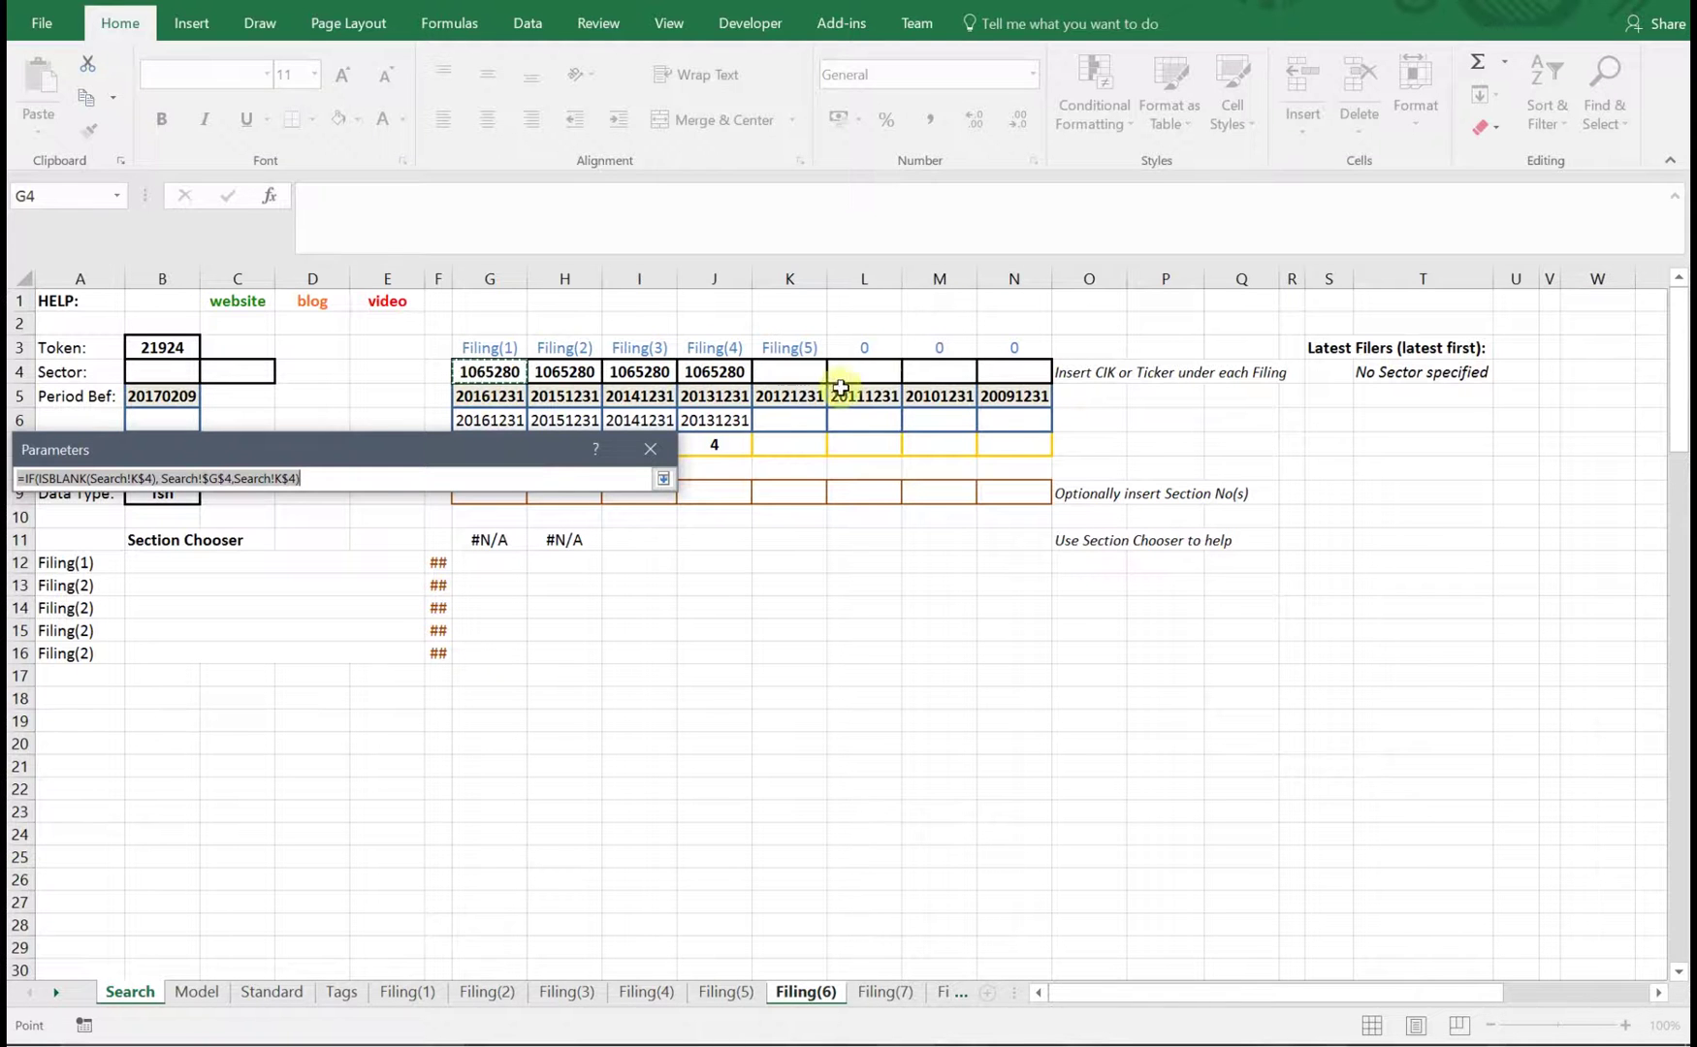
{"action": "left_click", "coordinate": [664, 479]}
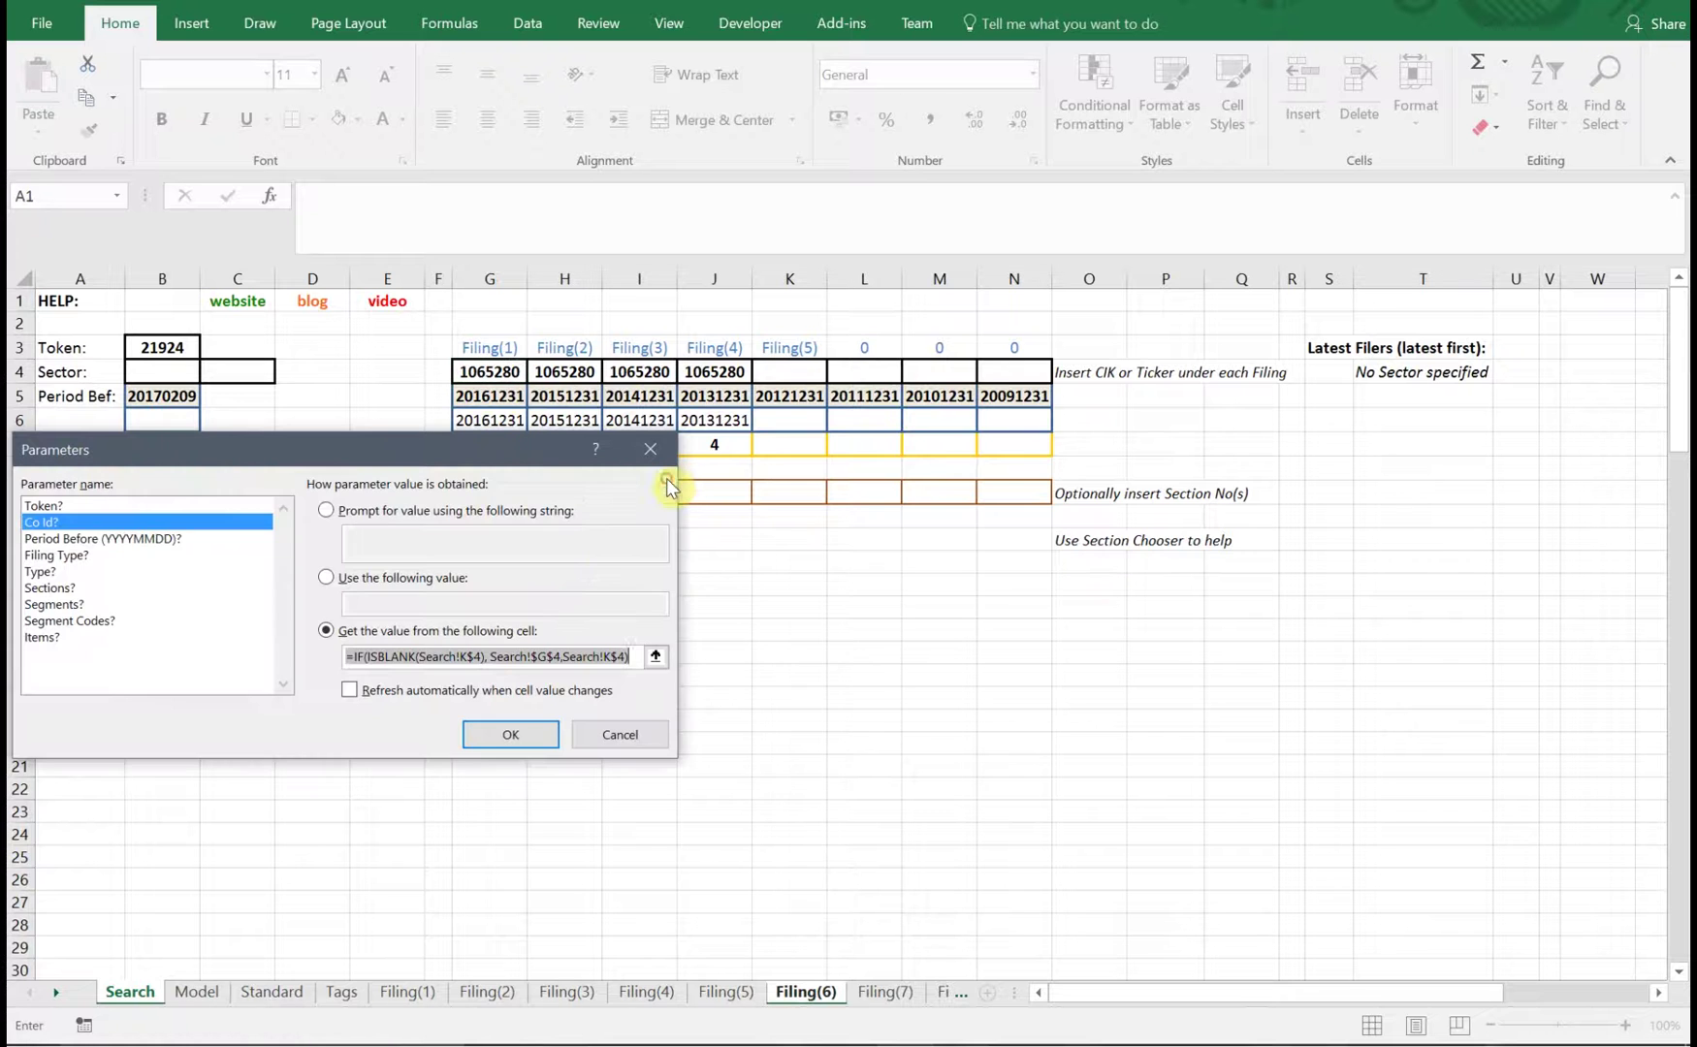
- Point the Period Before parameter of the Filing(6) query to =Search!L$5
{"action": "left_click", "coordinate": [163, 539]}
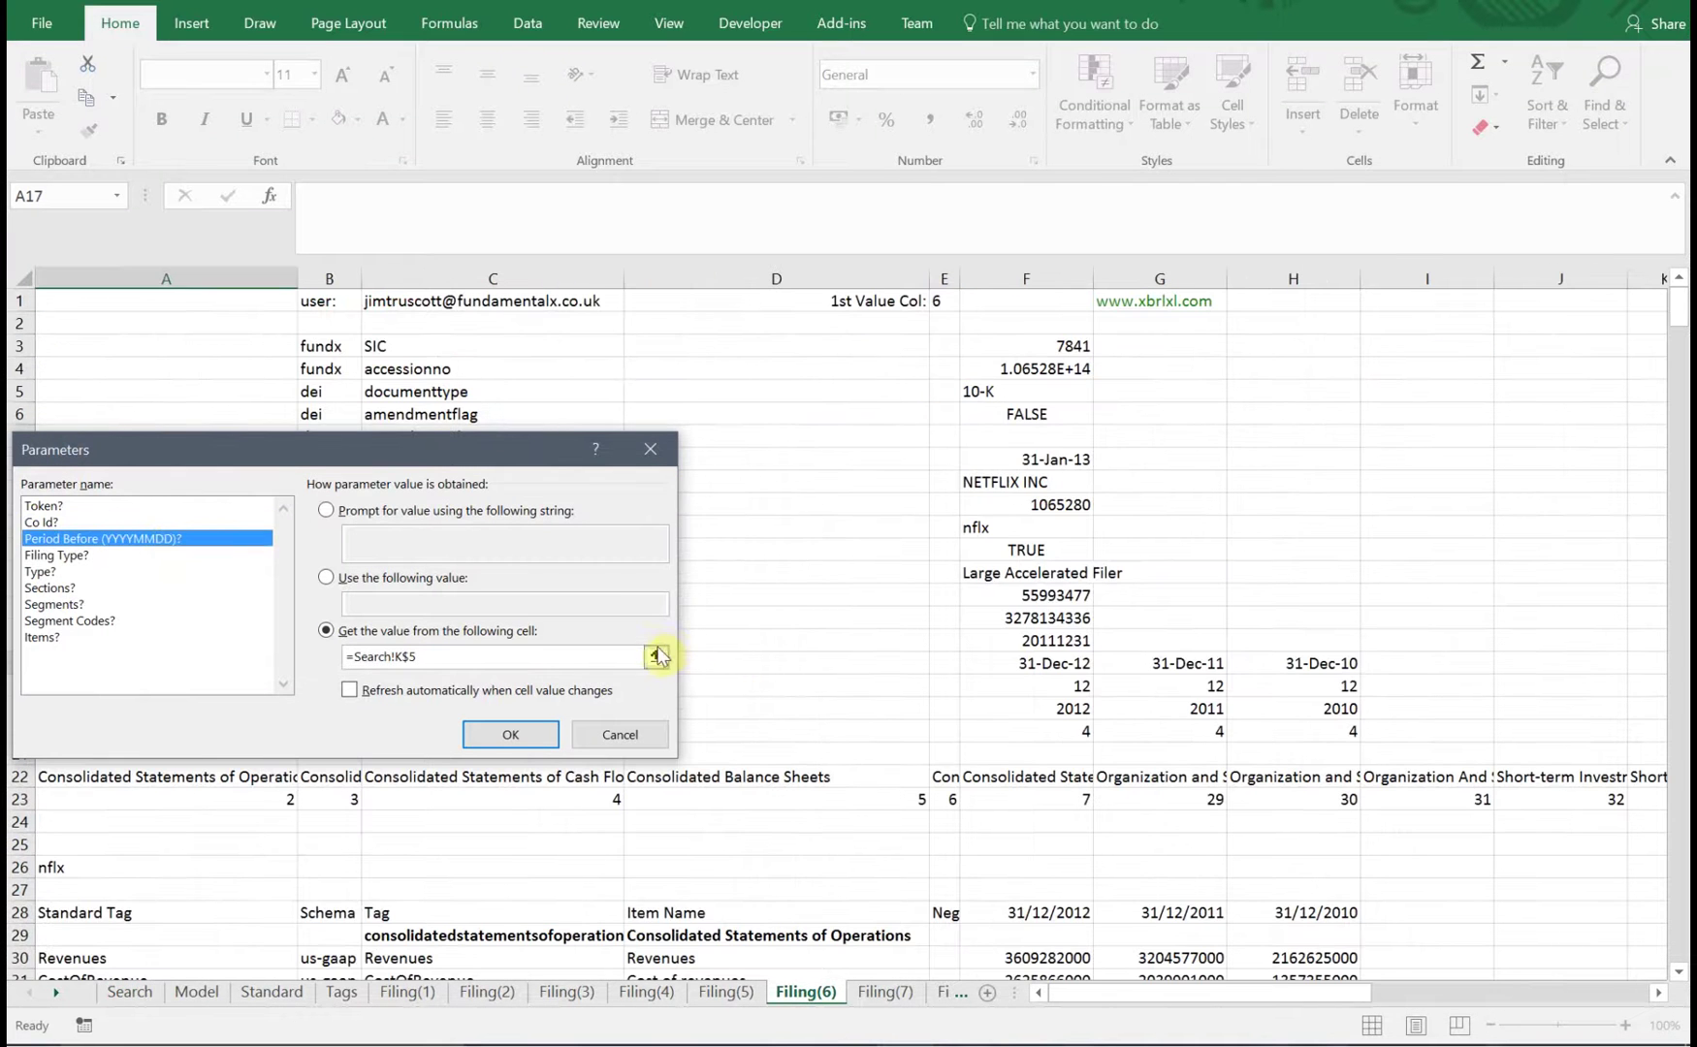
{"action": "left_click", "coordinate": [657, 656]}
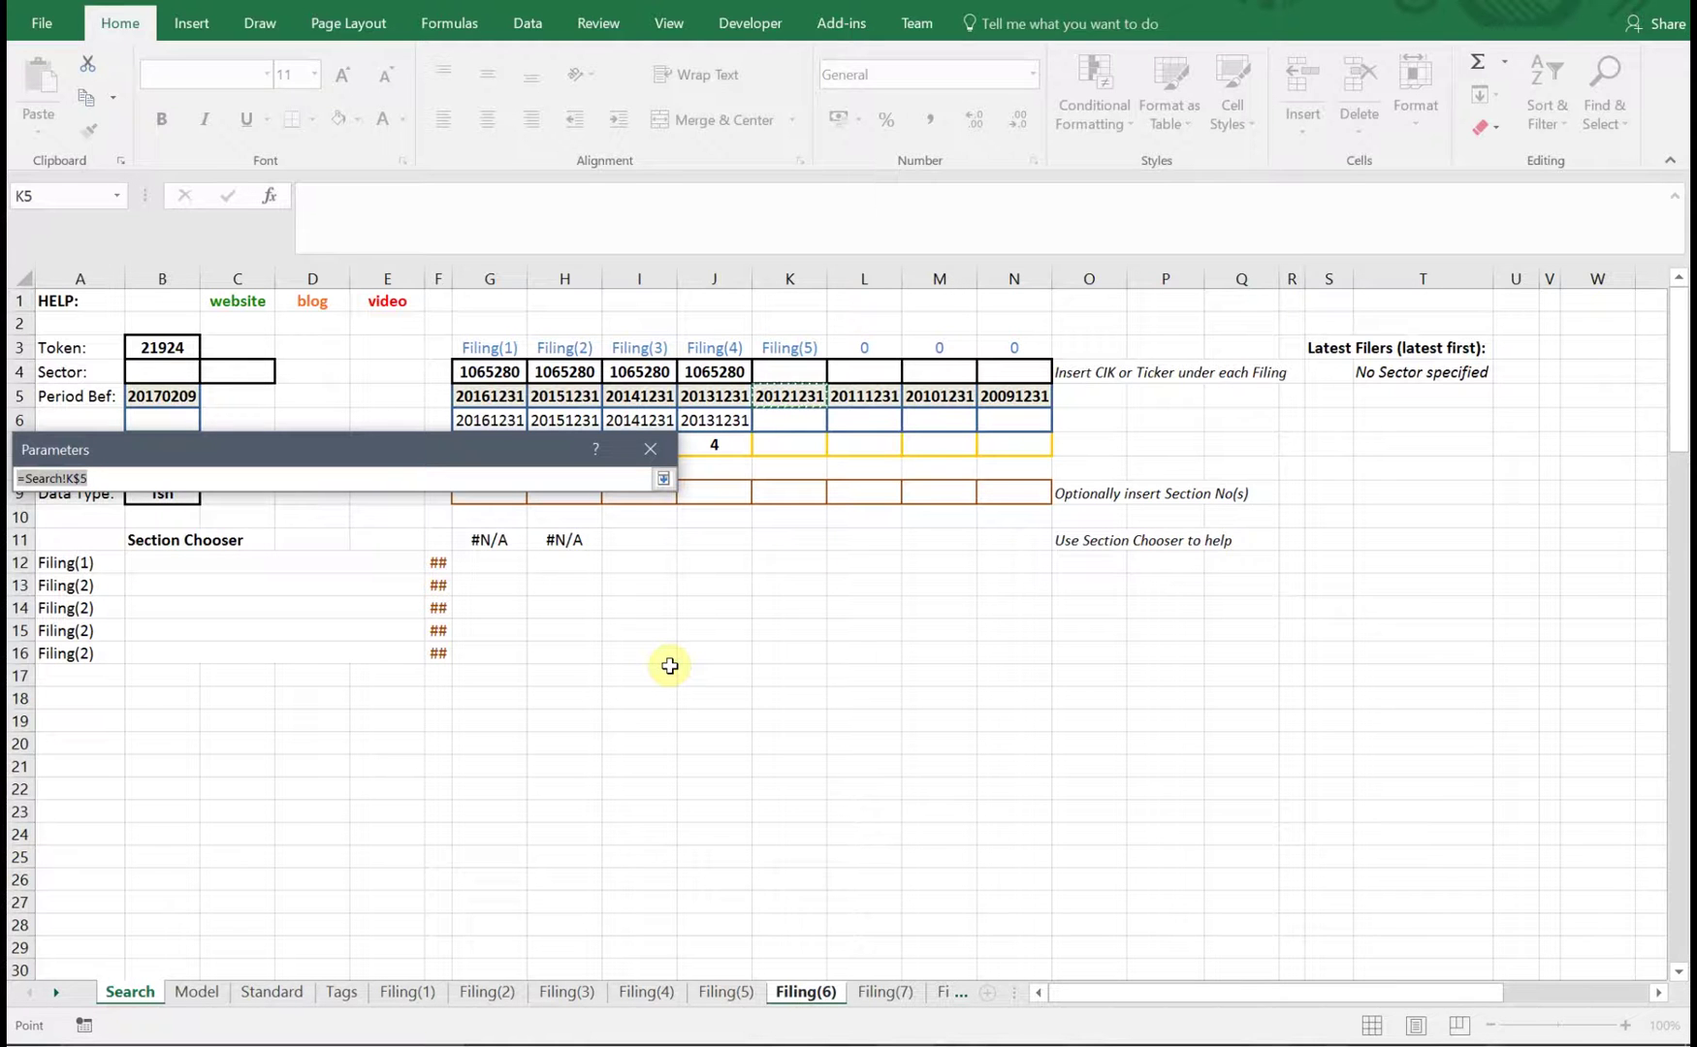
{"action": "left_click", "coordinate": [75, 479]}
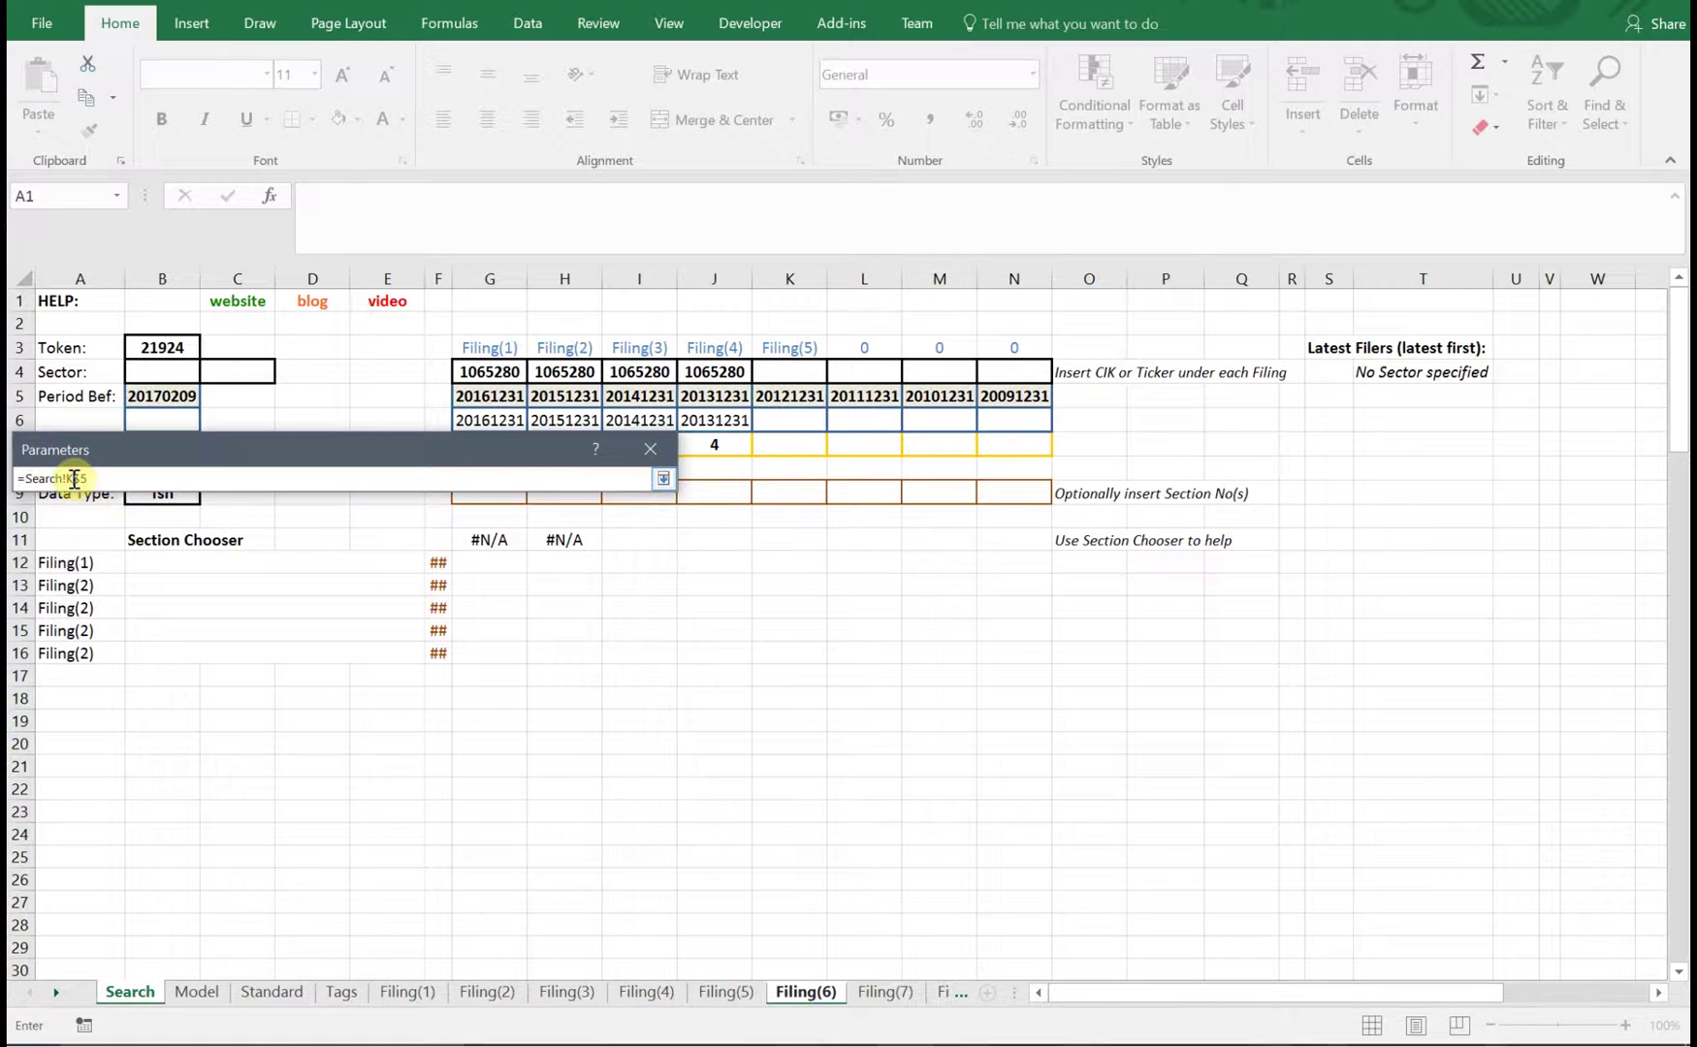
{"action": "key", "text": "BackSpace"}
{"action": "type", "text": "L"}
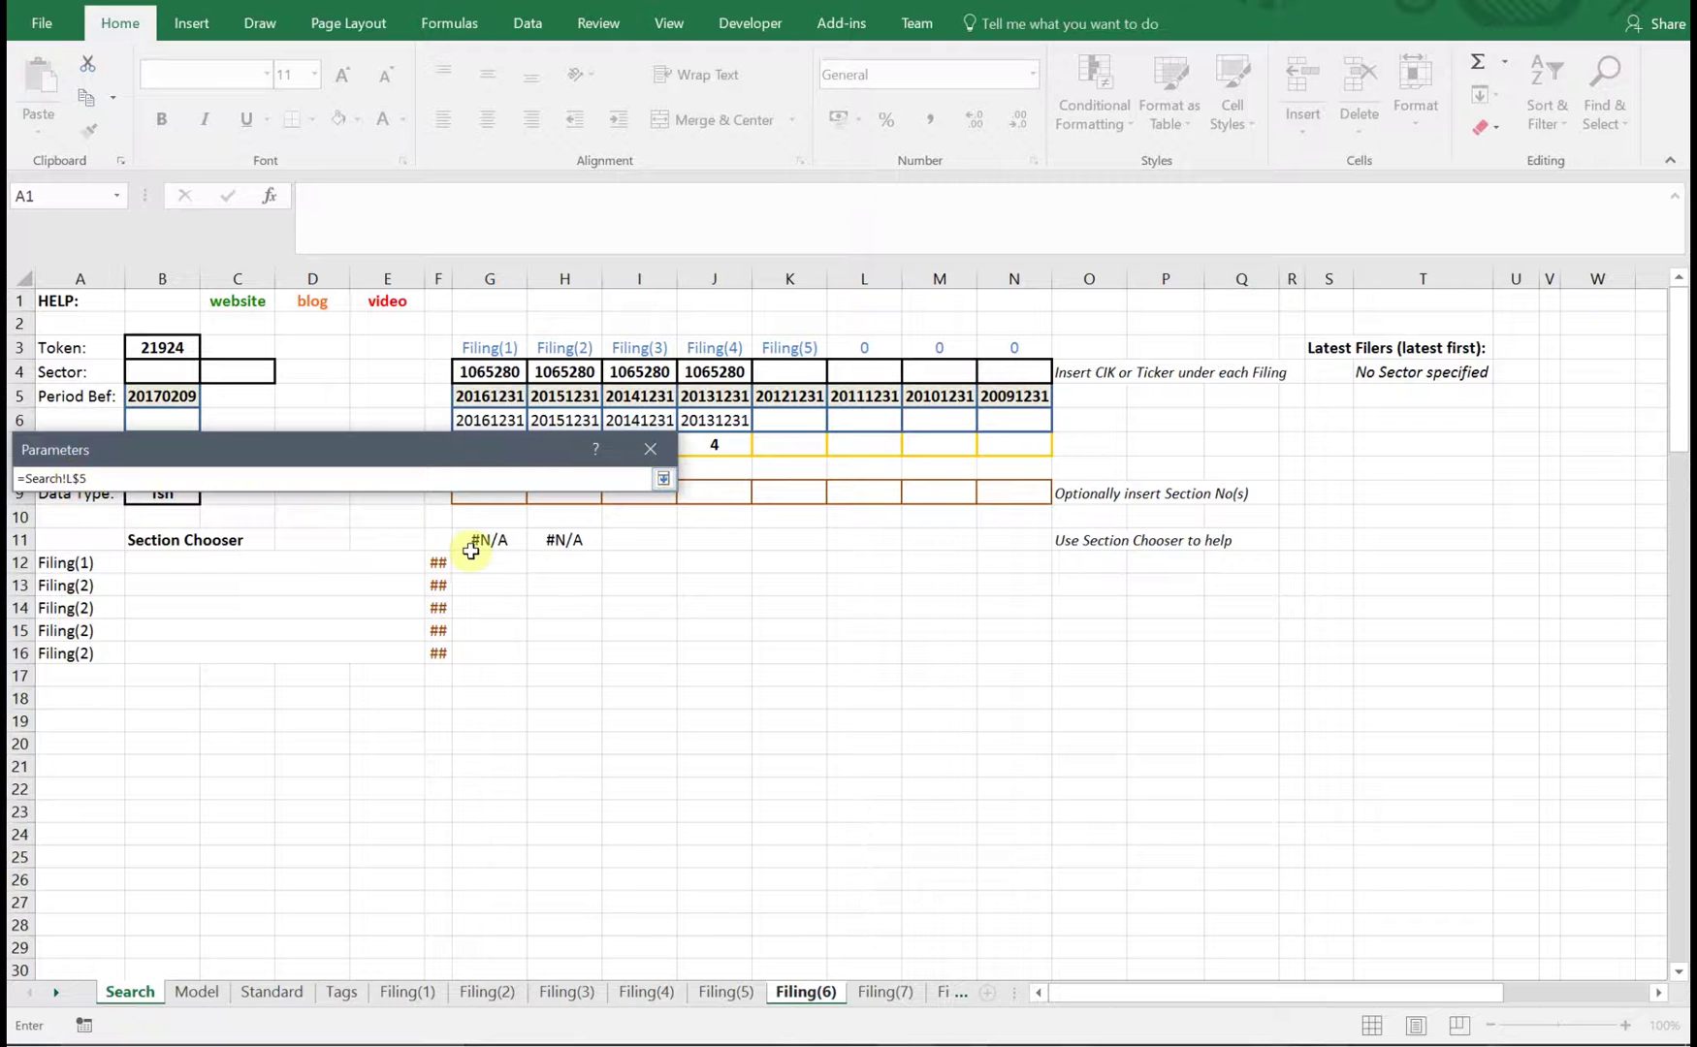
{"action": "left_click", "coordinate": [665, 480]}
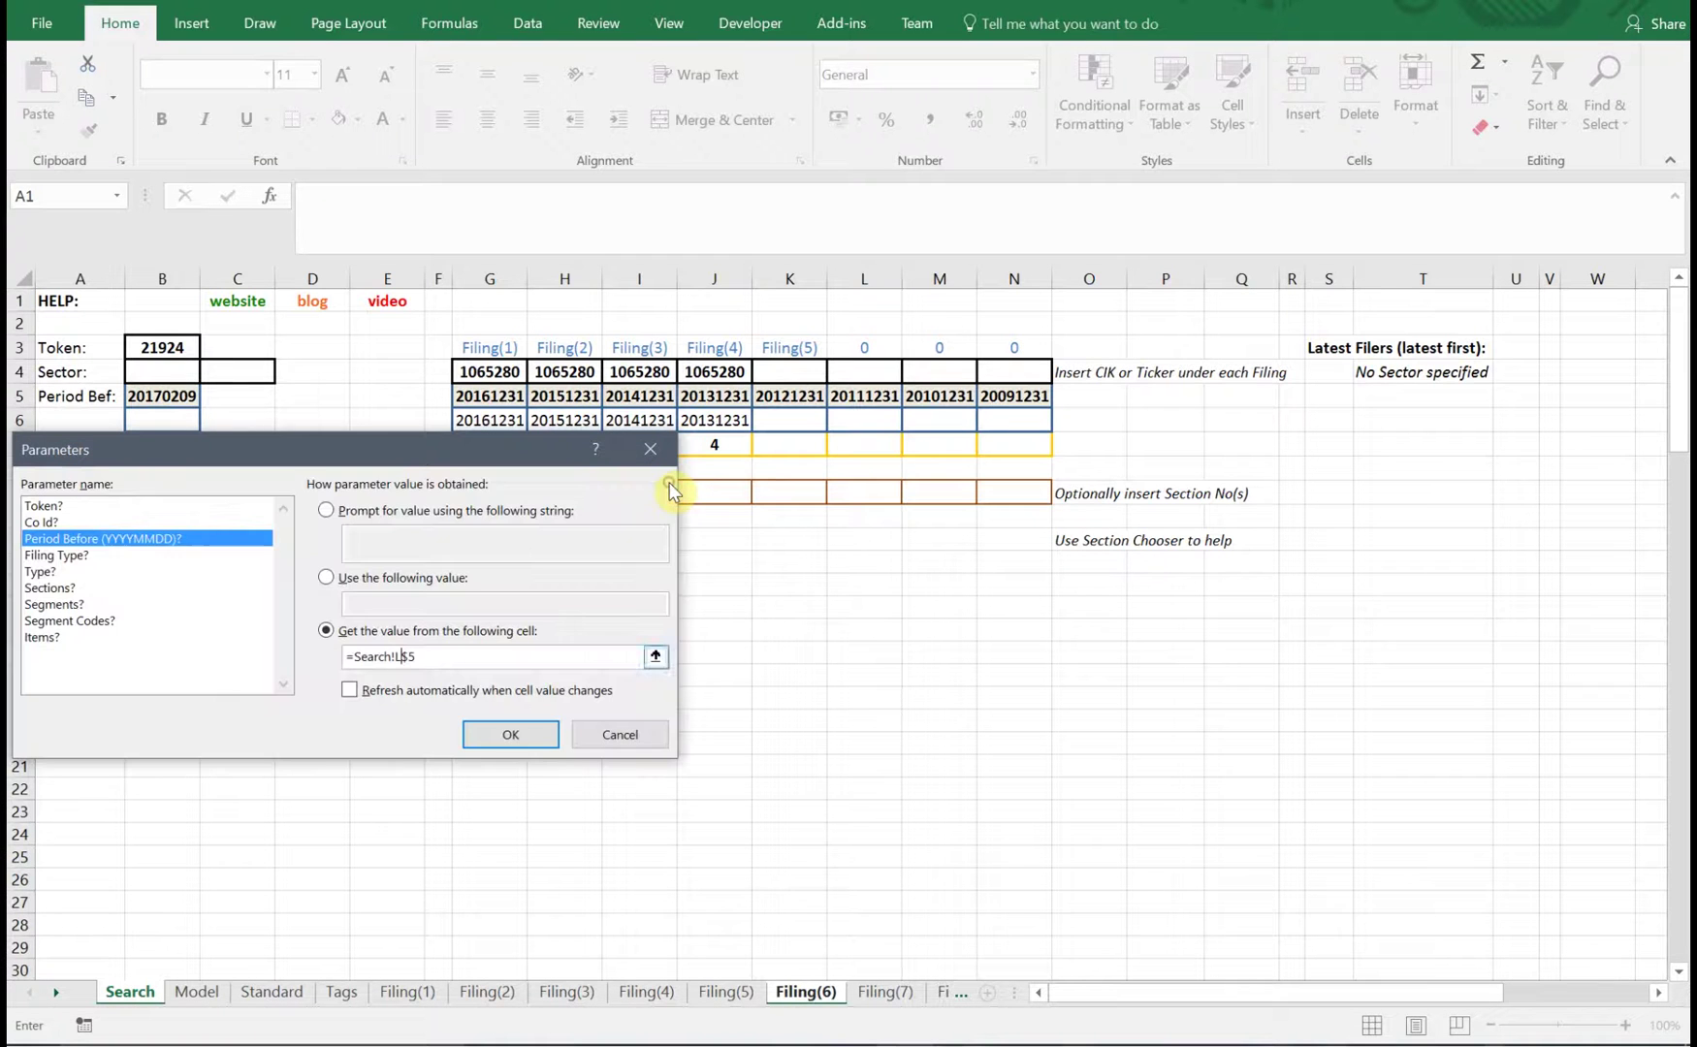
- Examine the cell references behind the Filing Type?, Type?, Sections? and Segments? parameters of the Filing(6) query
{"action": "left_click", "coordinate": [77, 556]}
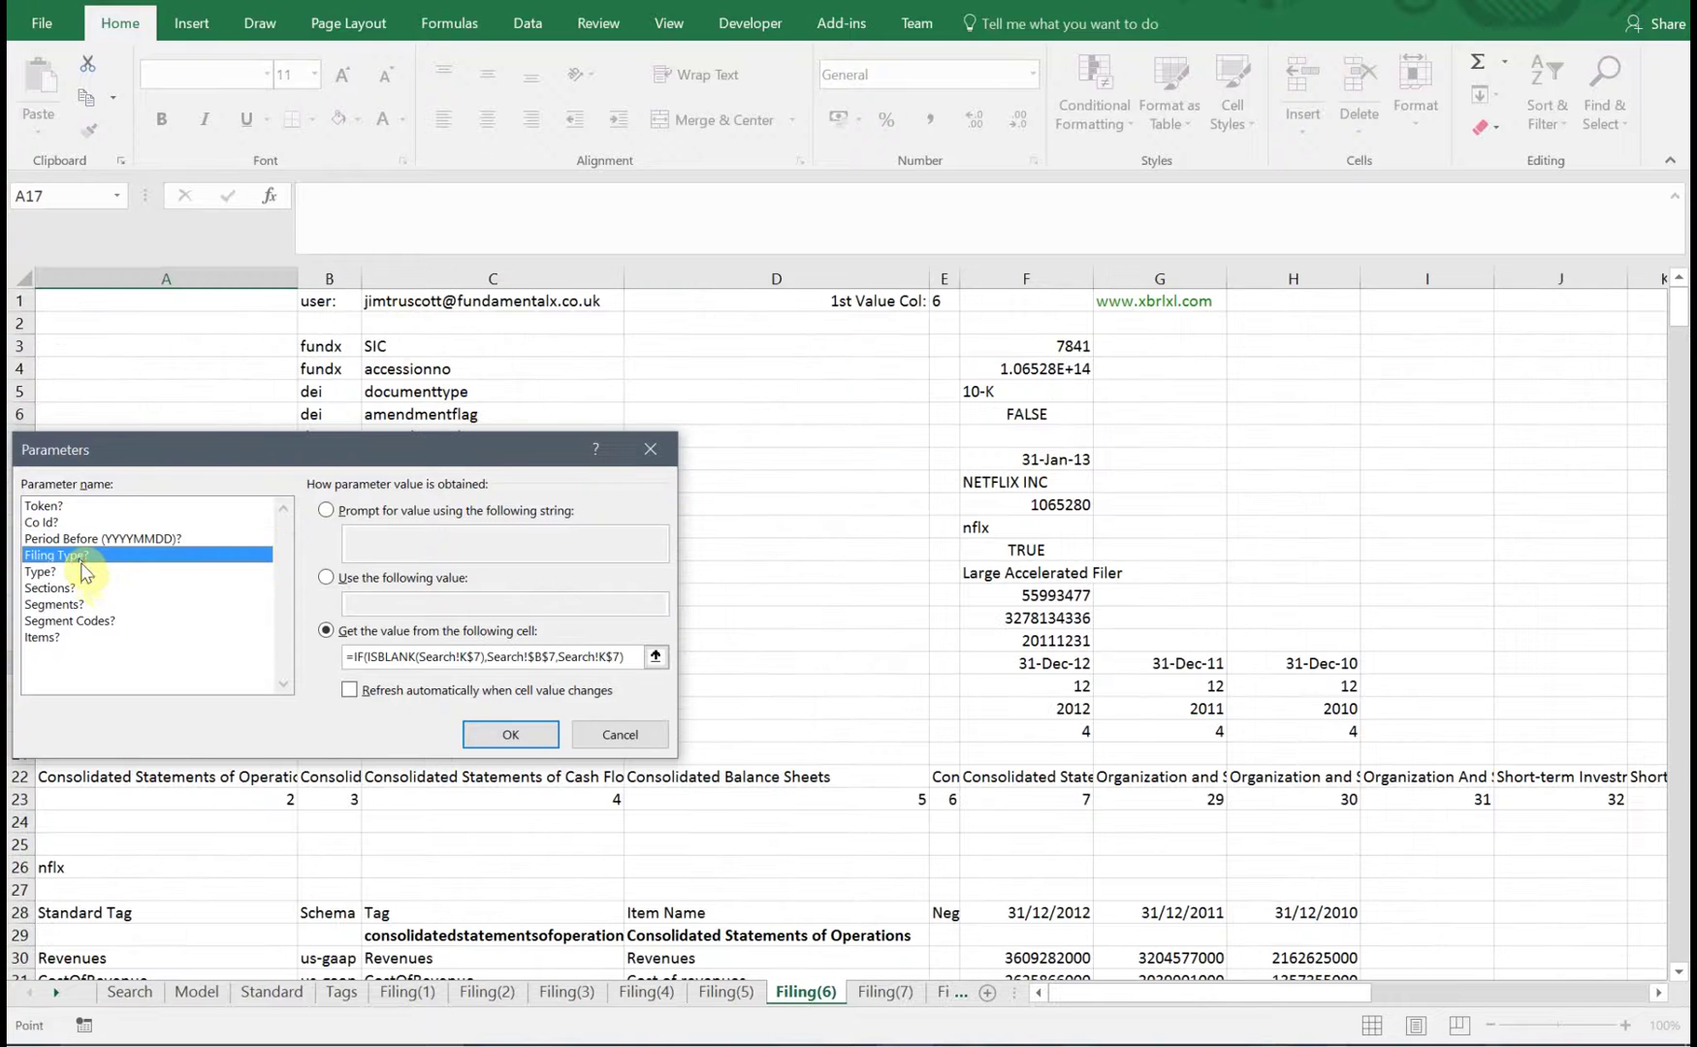
{"action": "left_click", "coordinate": [659, 661]}
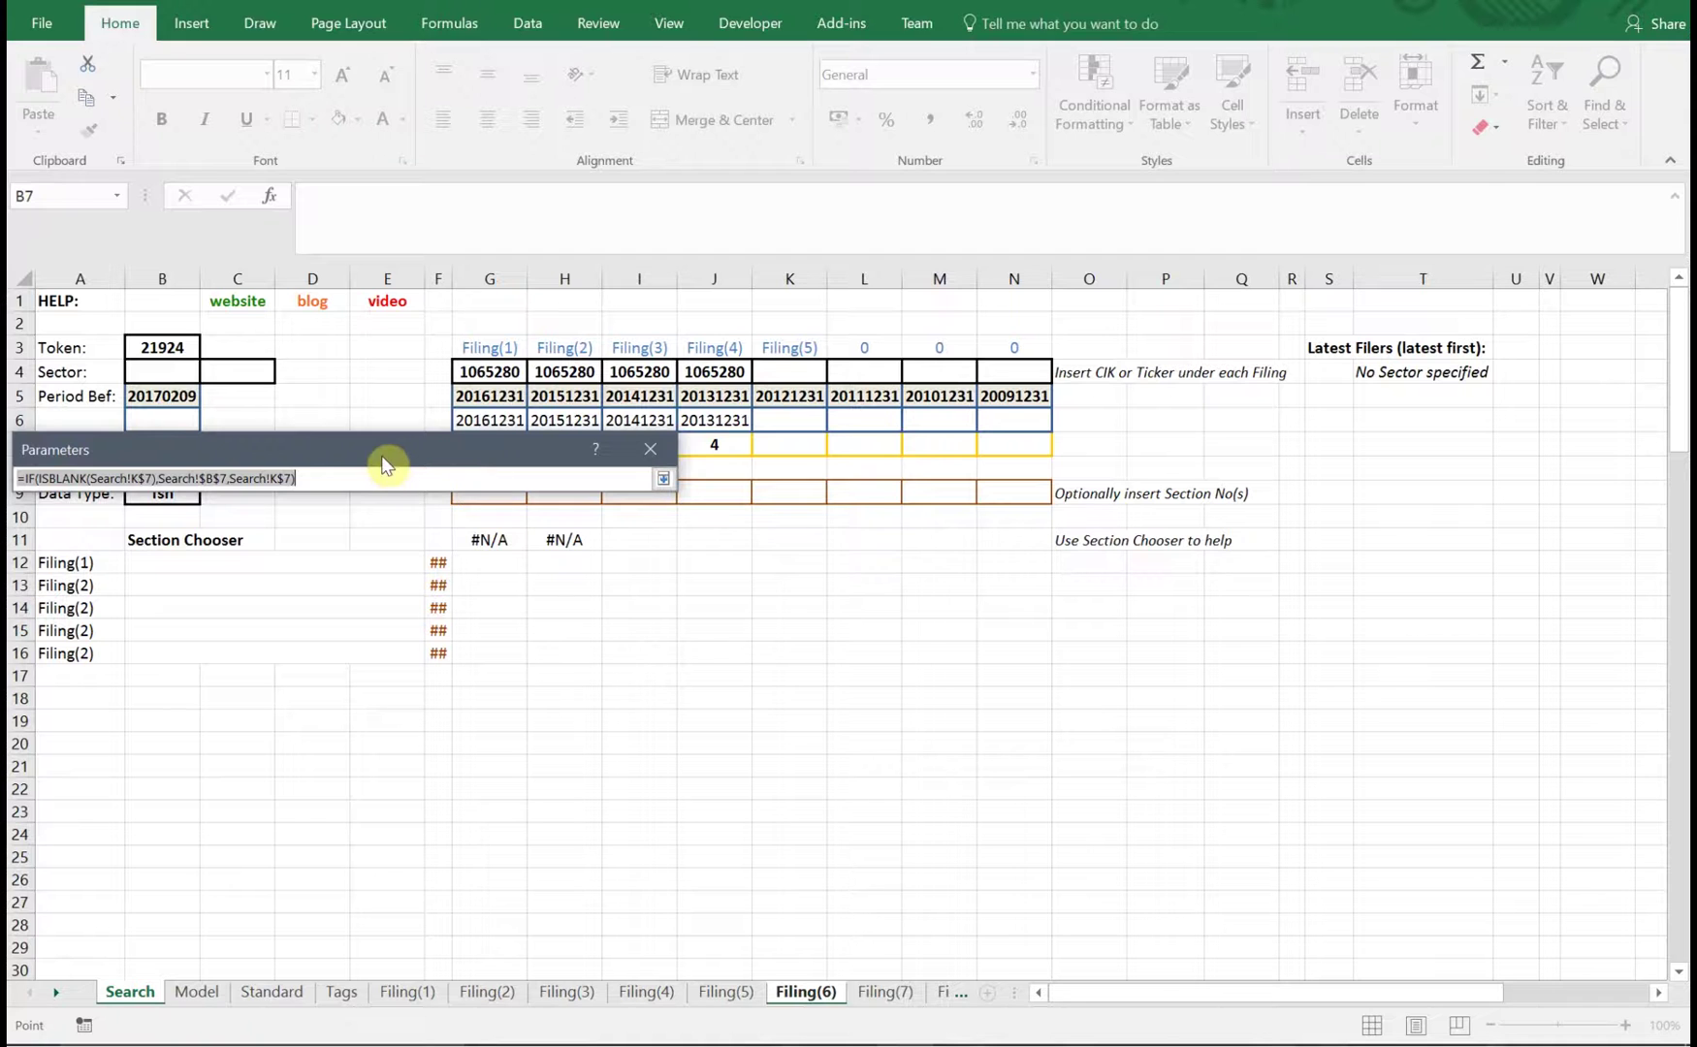
{"action": "left_click_drag", "start_coordinate": [386, 466], "coordinate": [653, 572]}
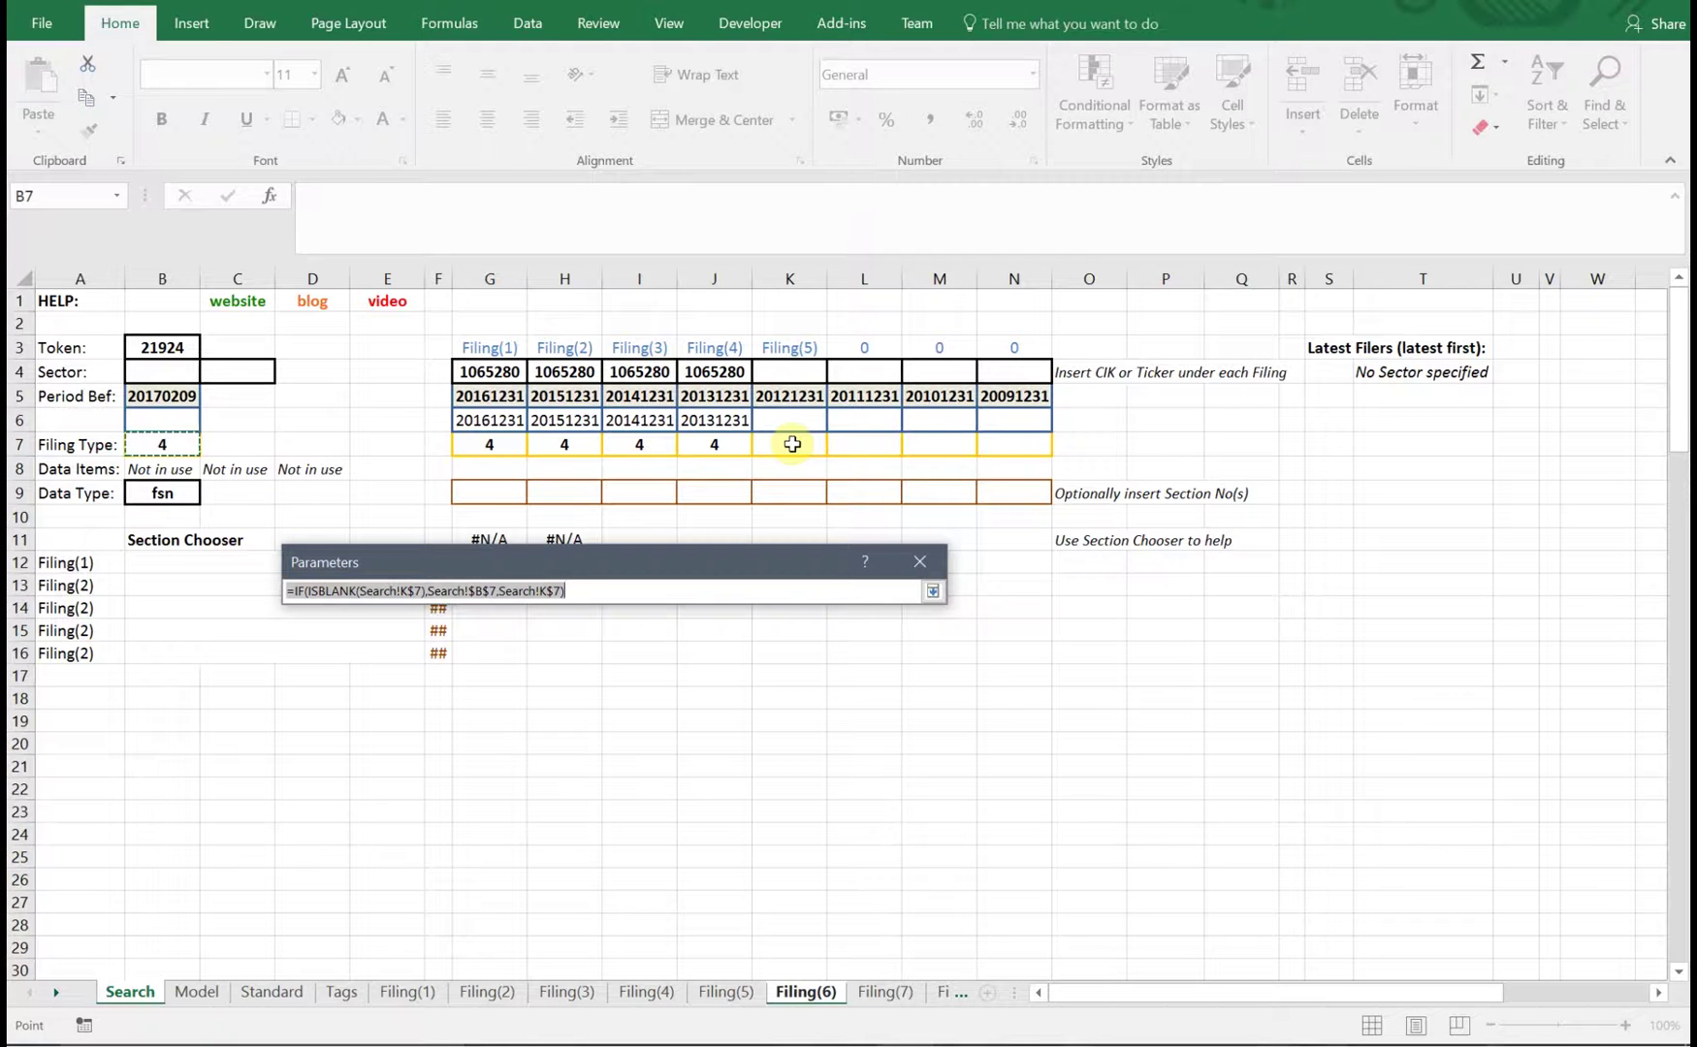
{"action": "left_click", "coordinate": [931, 591]}
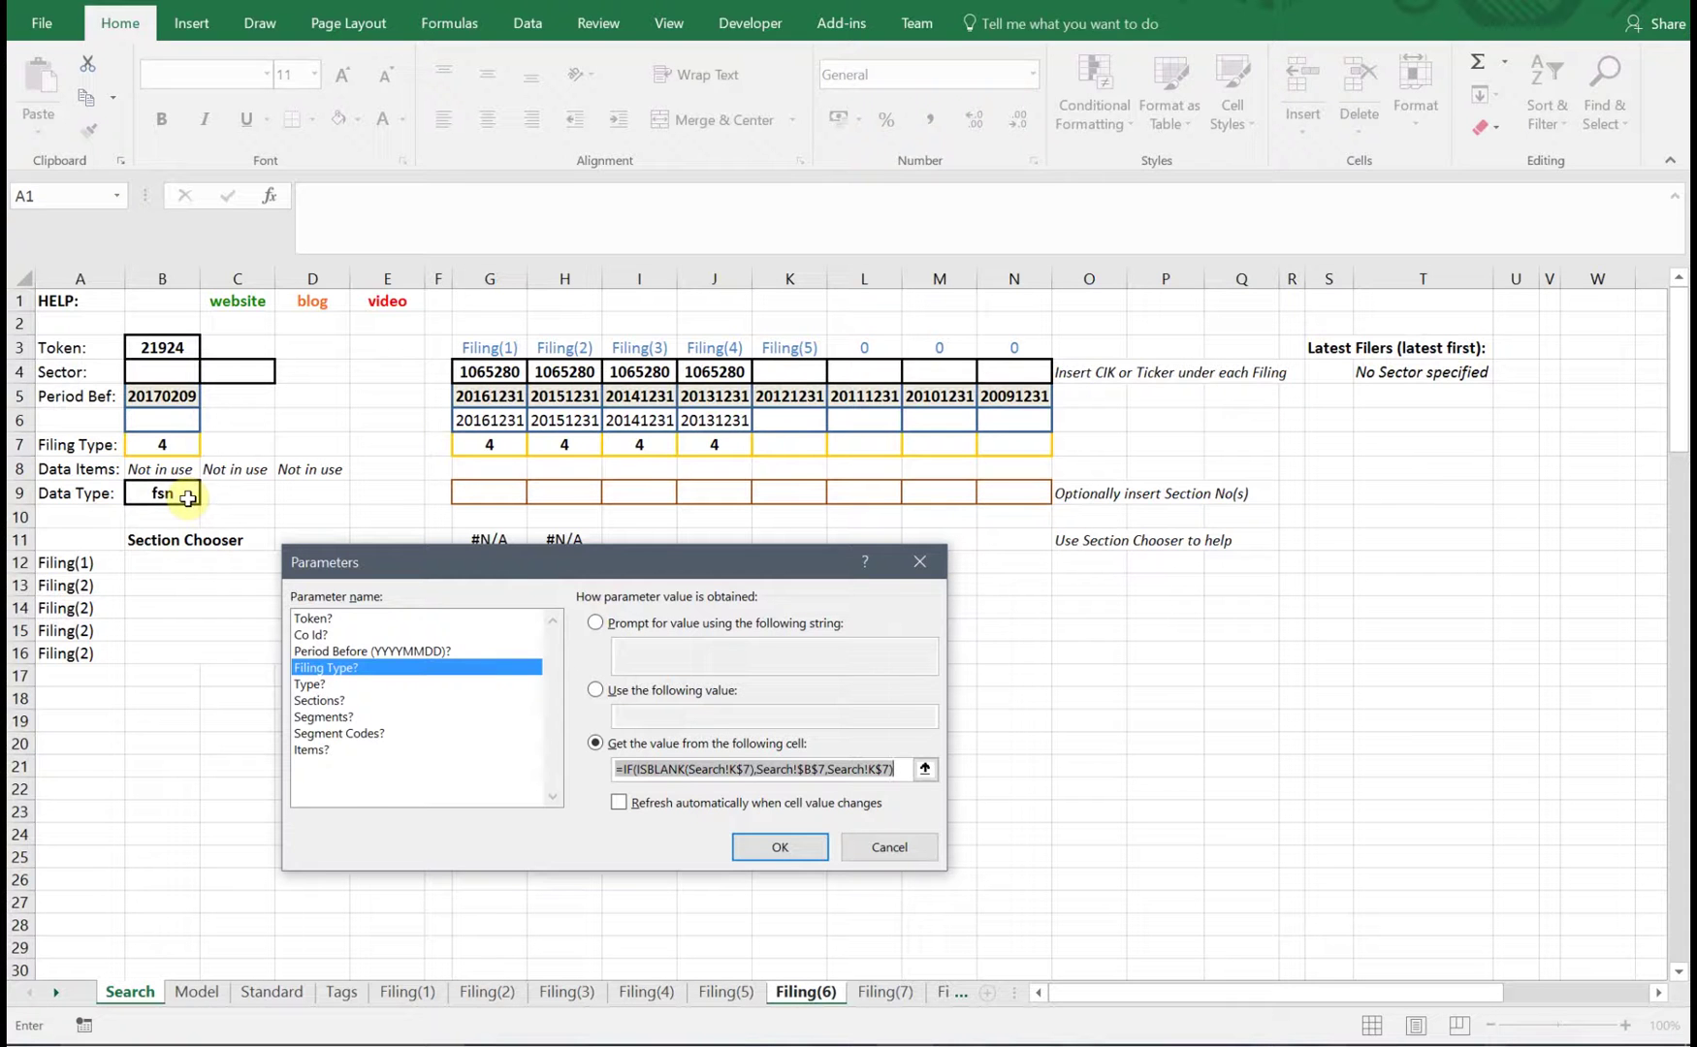
{"action": "left_click", "coordinate": [312, 683]}
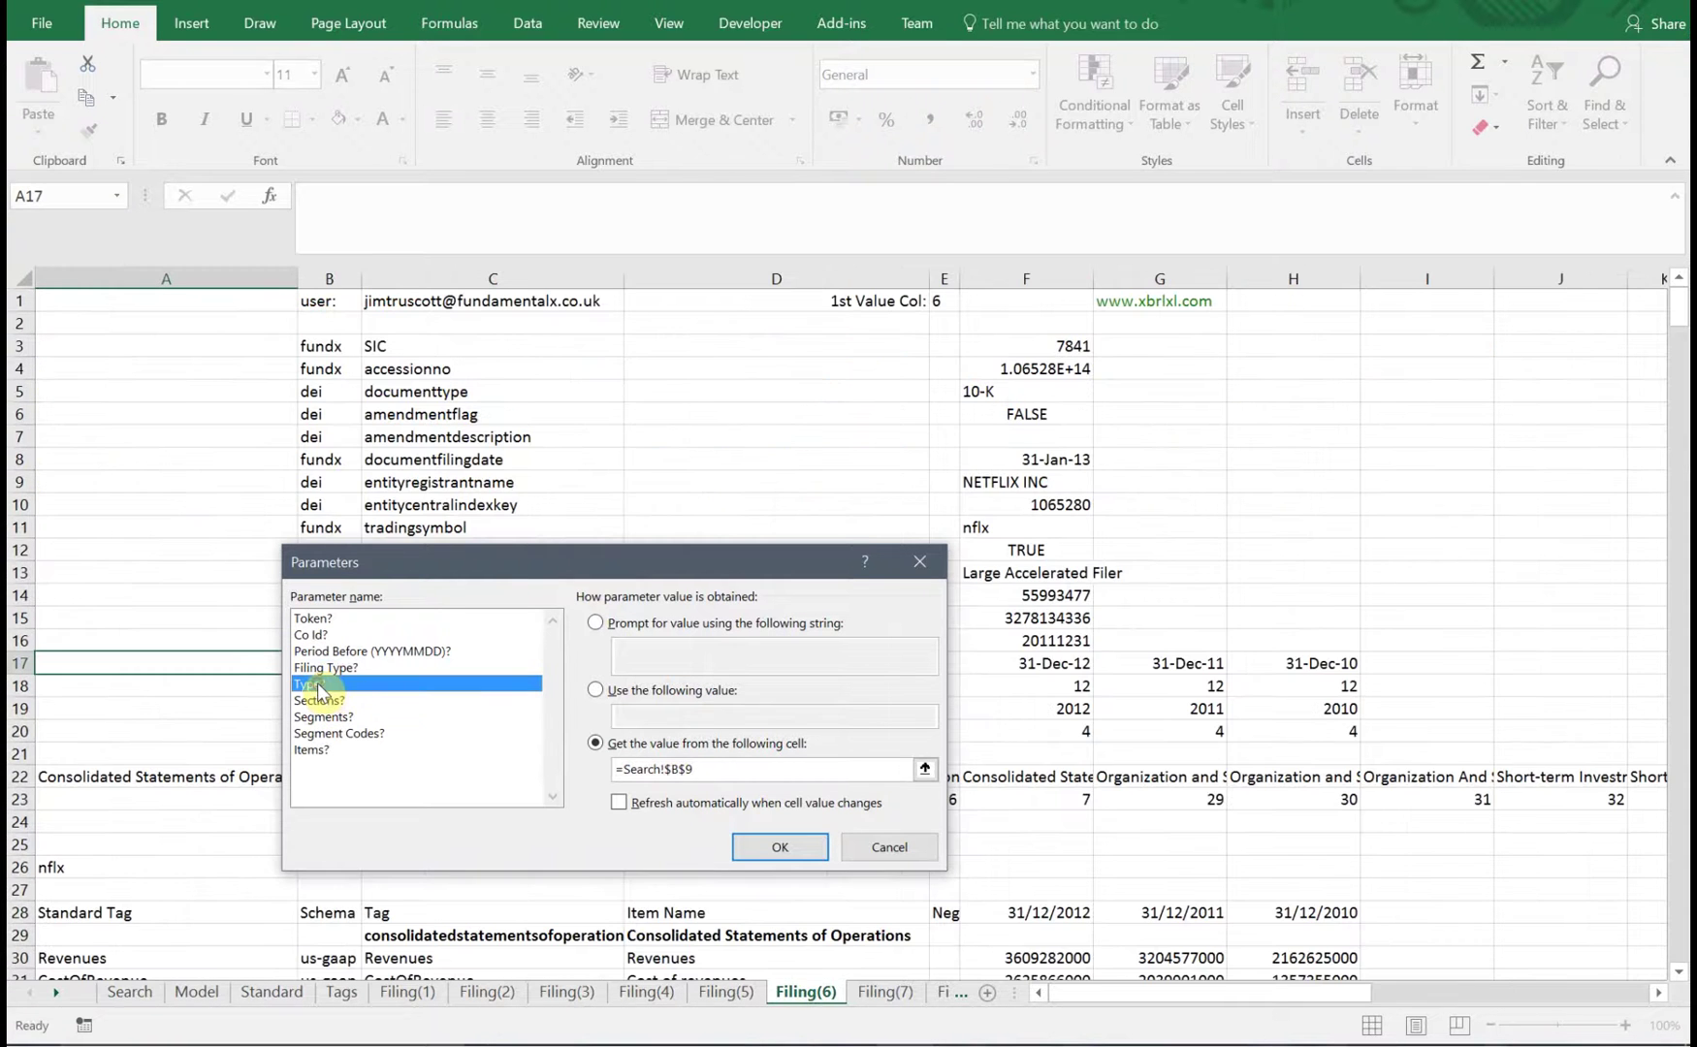
{"action": "left_click", "coordinate": [323, 701]}
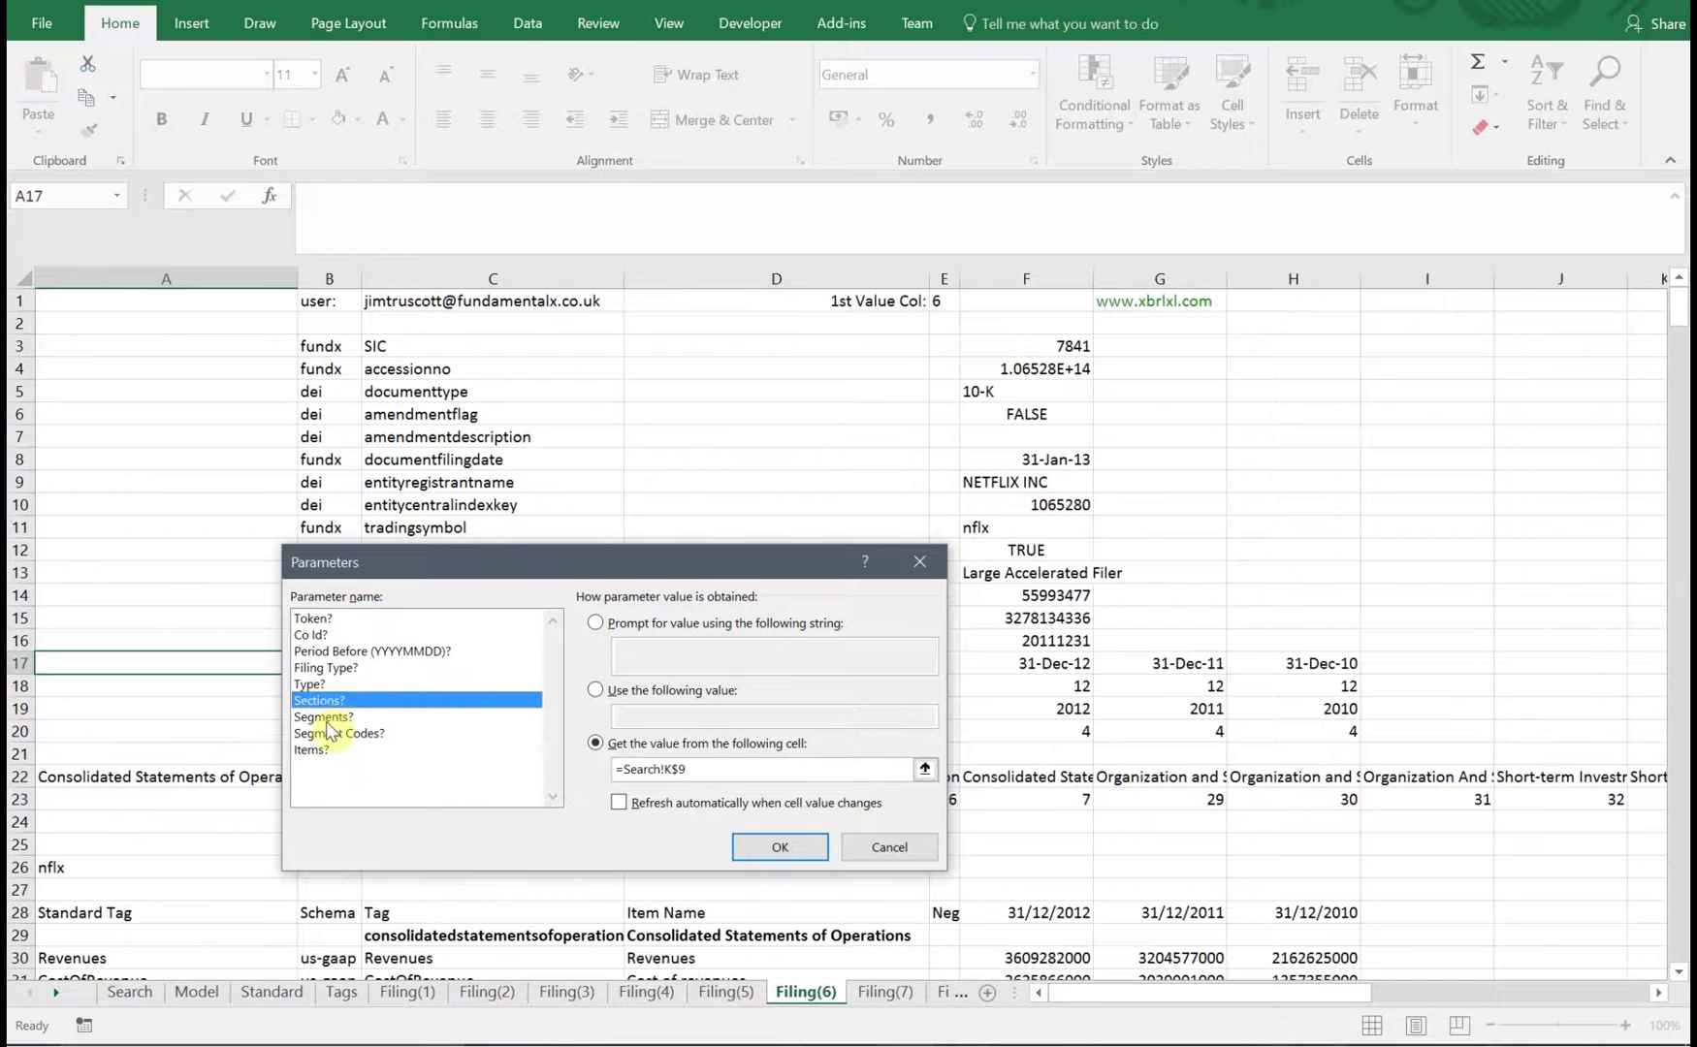
{"action": "left_click", "coordinate": [332, 720]}
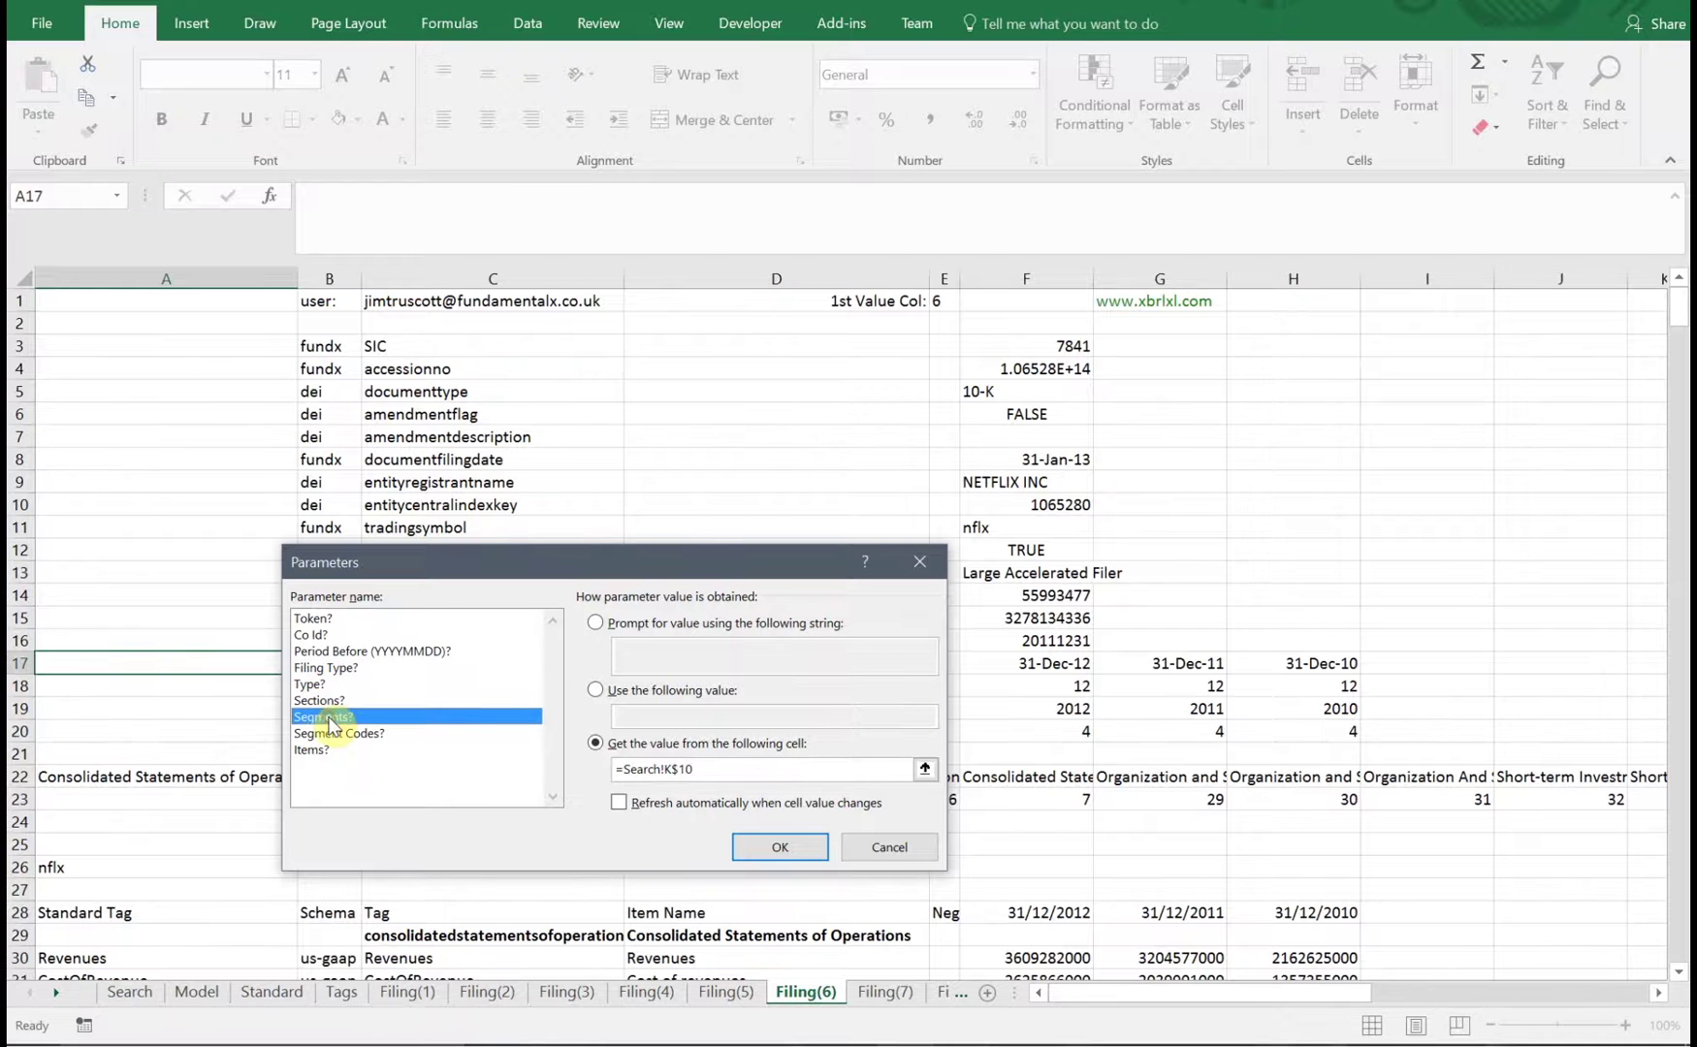
{"action": "left_click", "coordinate": [318, 700]}
{"action": "left_click", "coordinate": [324, 717]}
{"action": "left_click", "coordinate": [318, 700]}
- Point the Segments? parameter of the Filing(6) query to =Search!L$10
{"action": "left_click", "coordinate": [324, 717]}
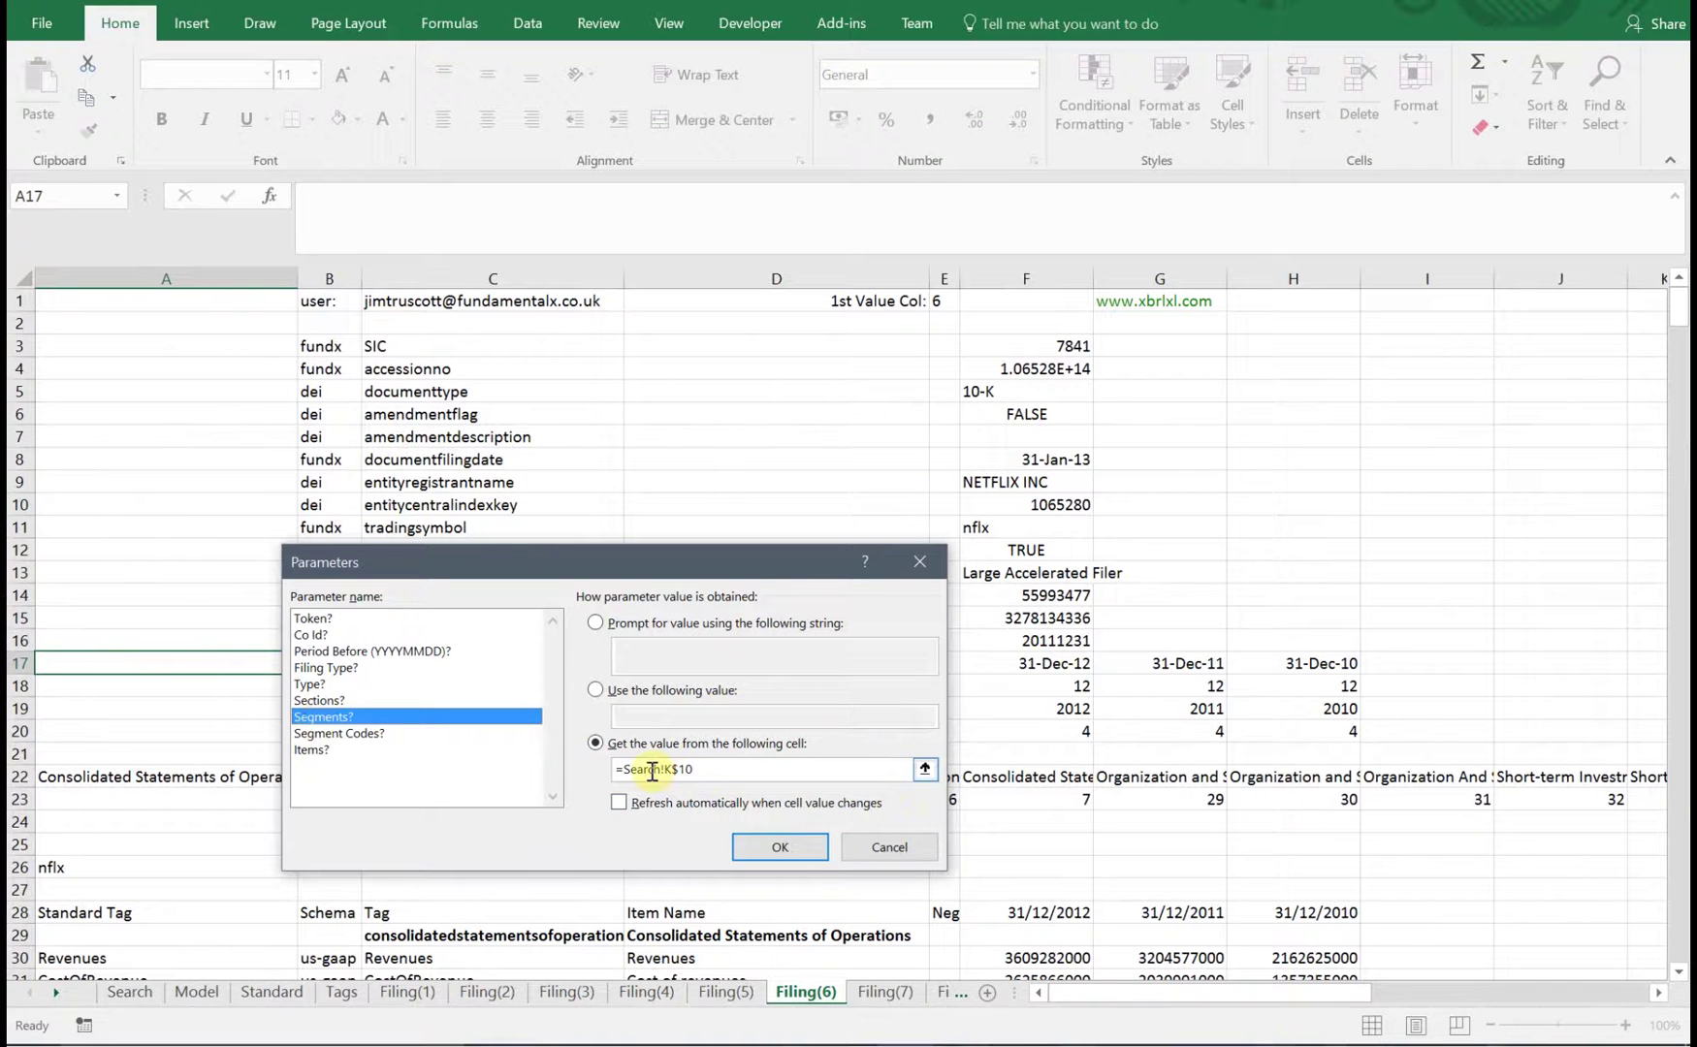
{"action": "left_click", "coordinate": [925, 768]}
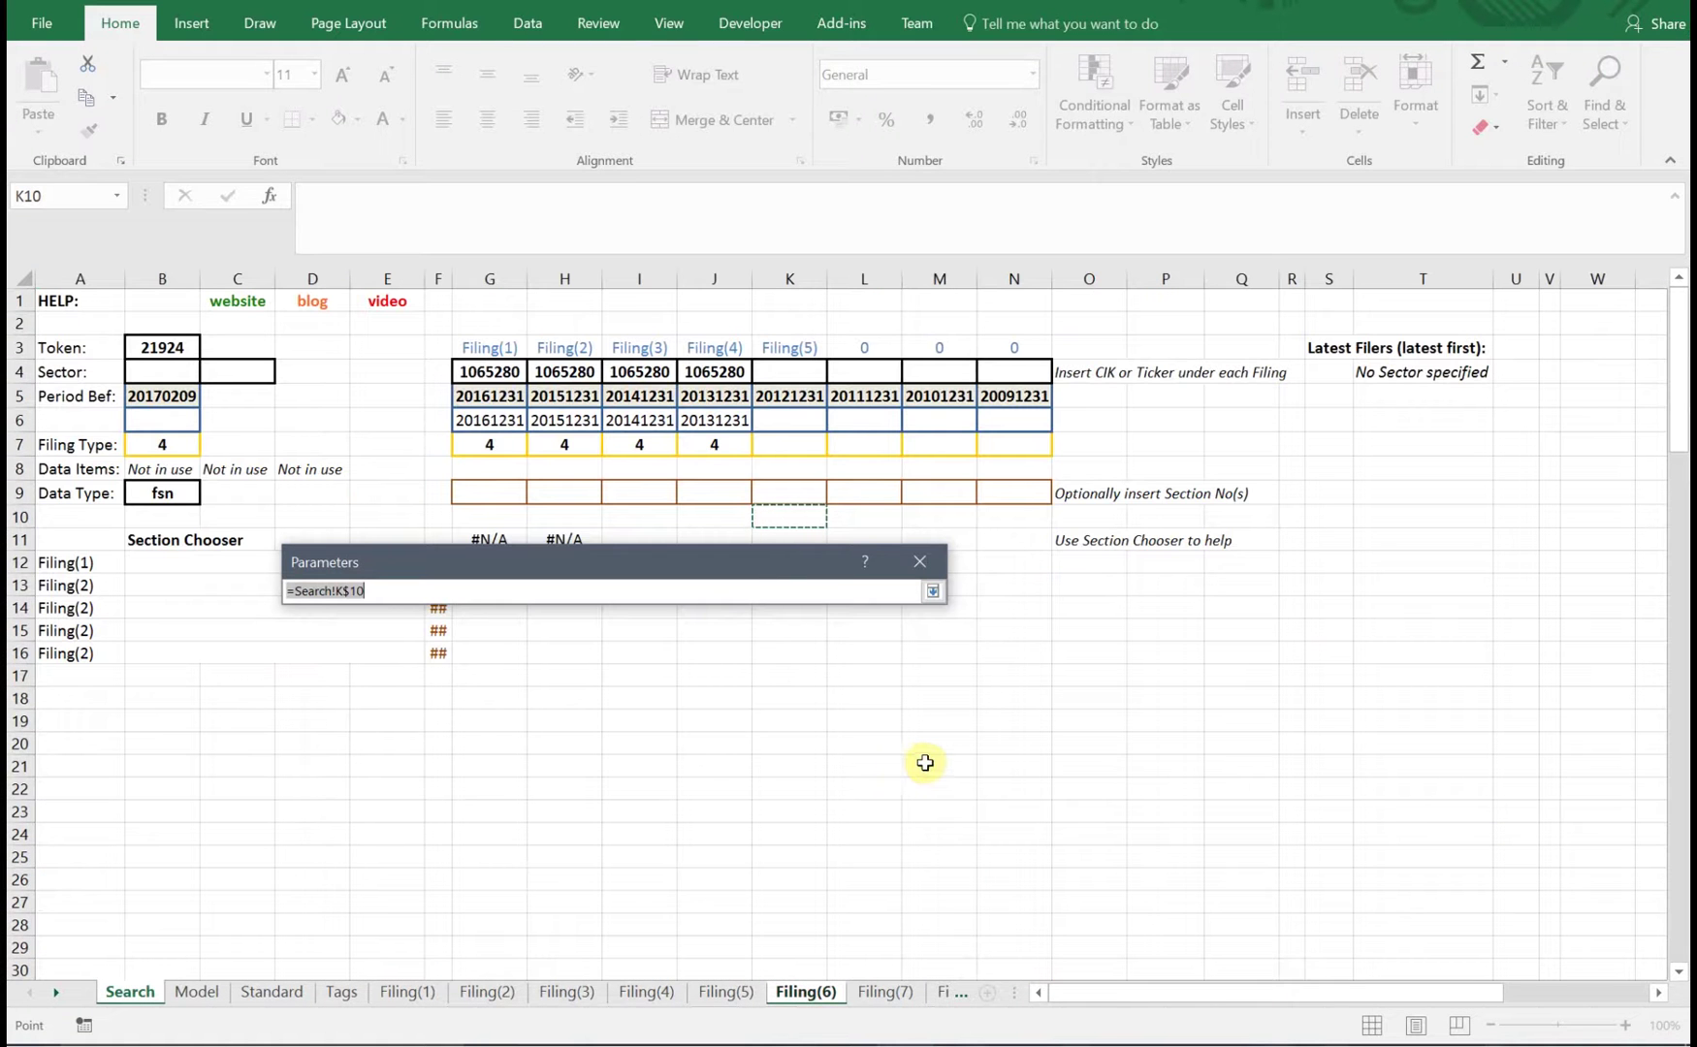
{"action": "left_click", "coordinate": [342, 590]}
{"action": "key", "text": "BackSpace"}
{"action": "type", "text": "L"}
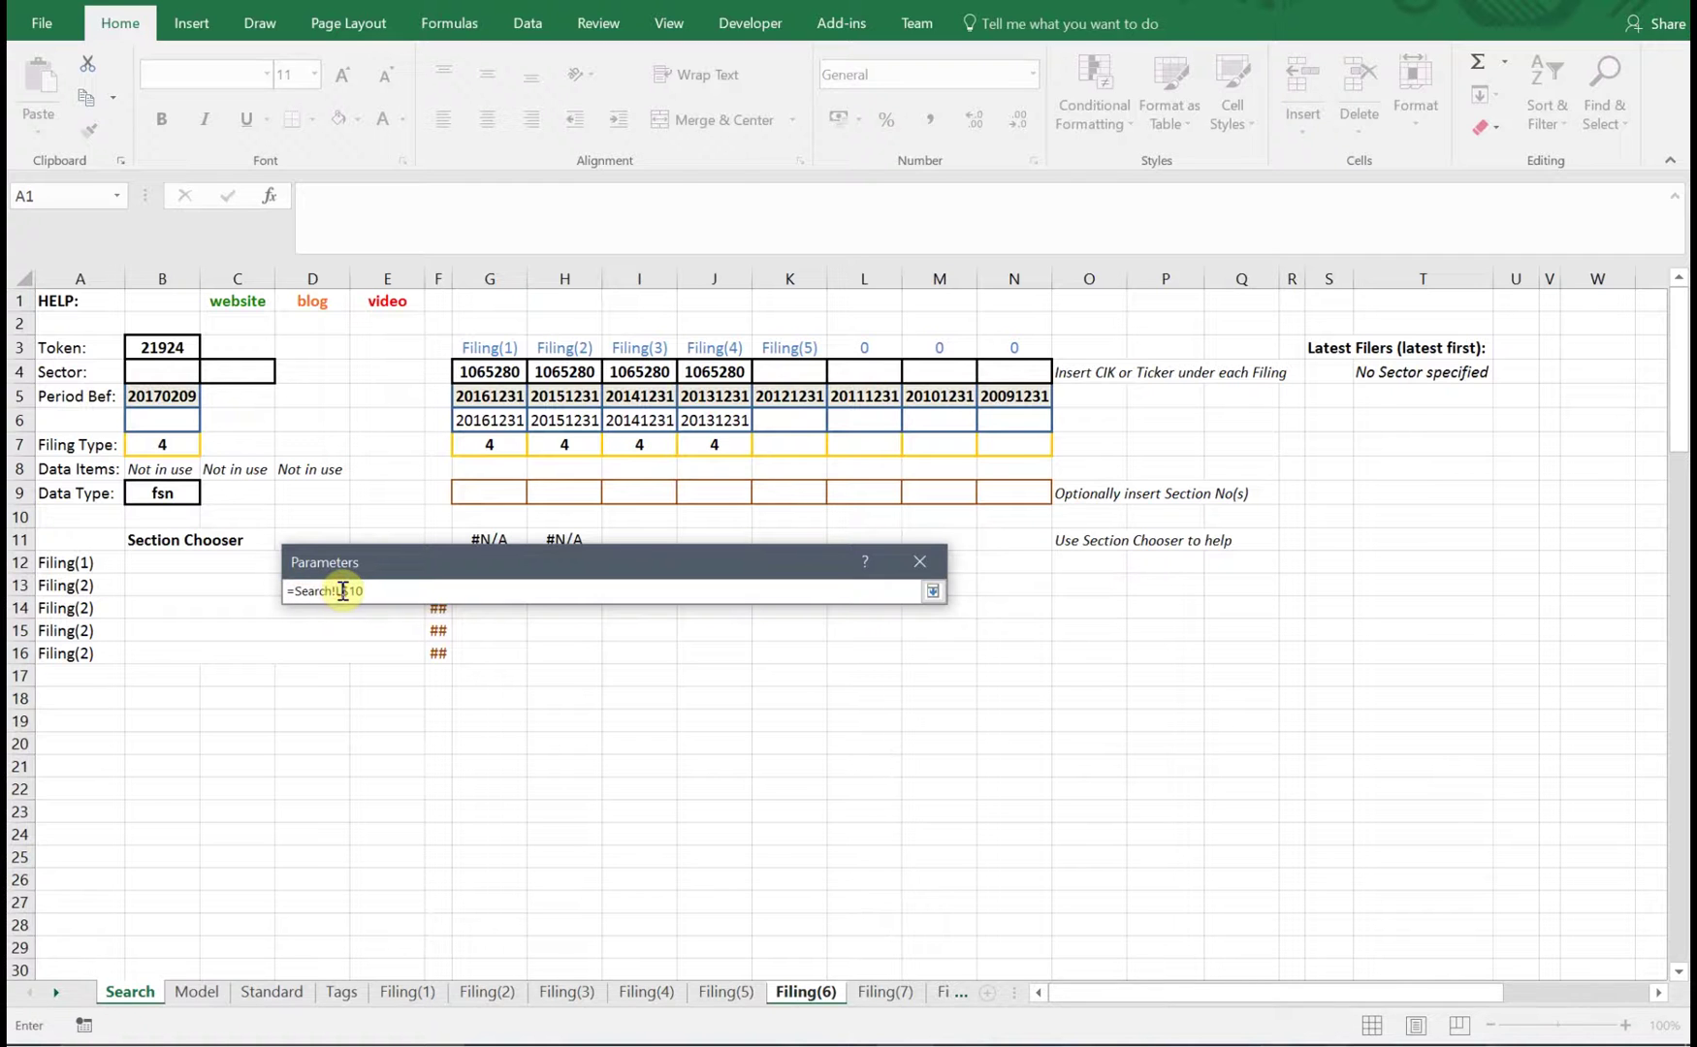
{"action": "left_click", "coordinate": [931, 590]}
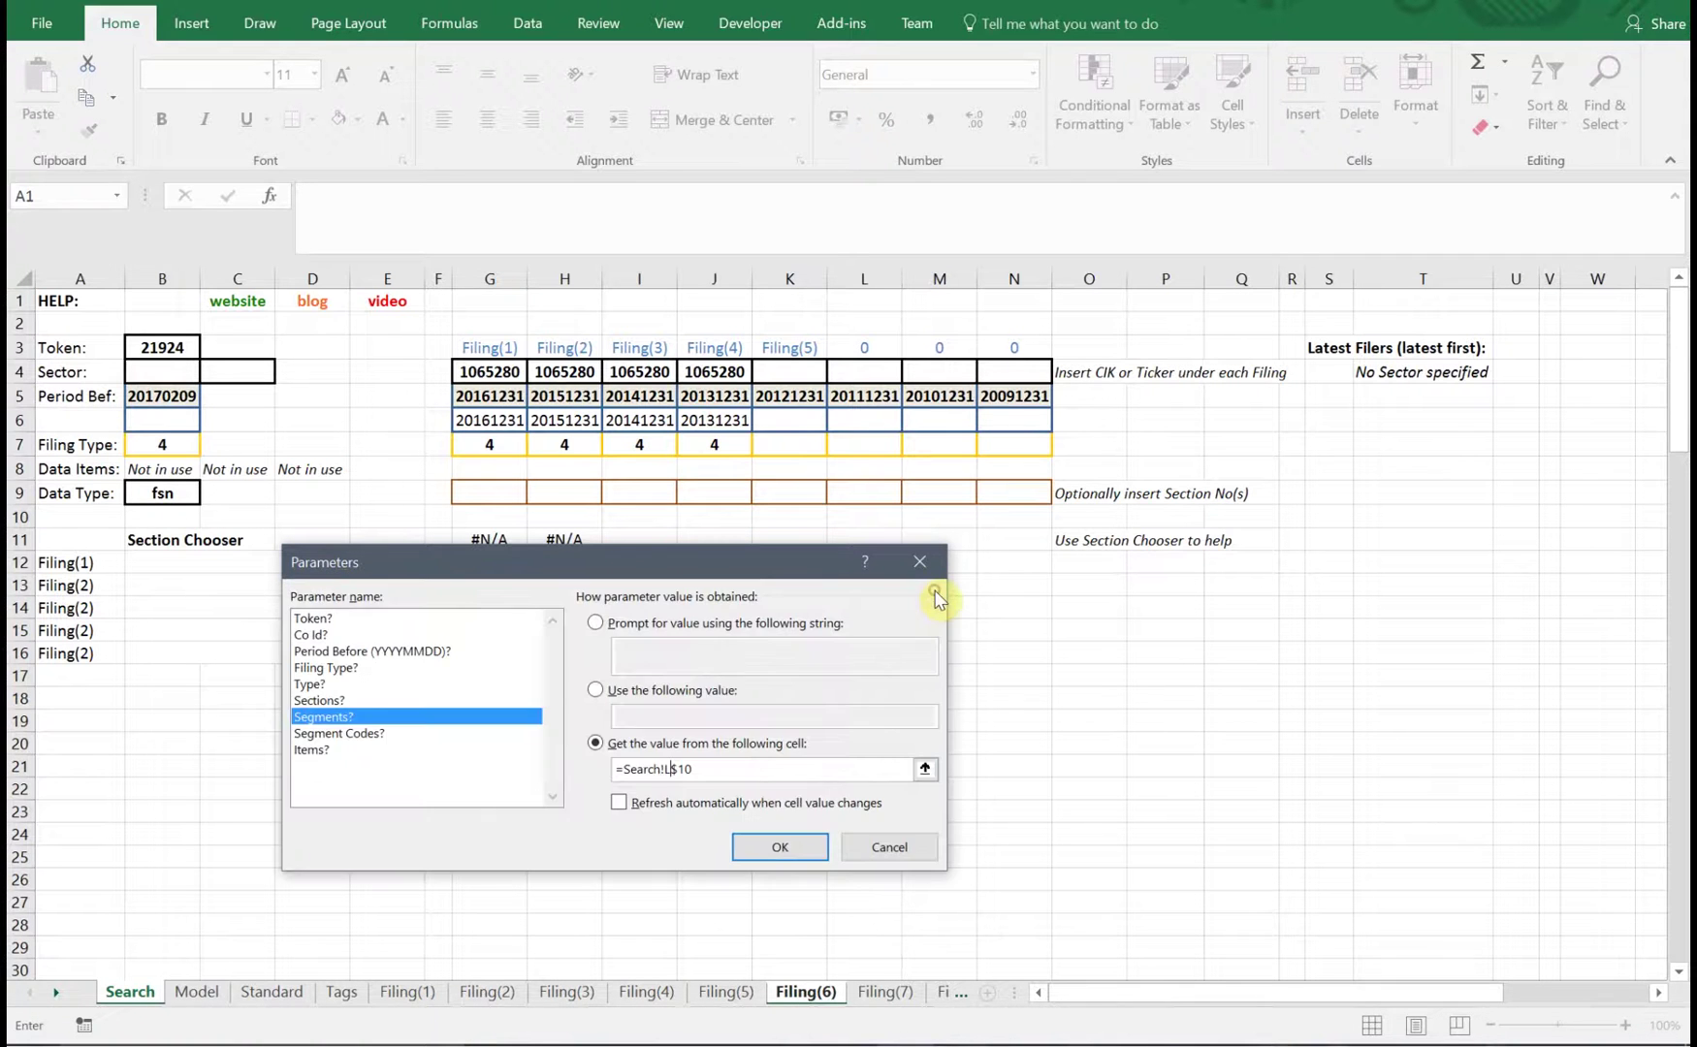
- Edit the column letter in the Sections? parameter's Search sheet reference and apply the Filing(6) parameter changes
{"action": "left_click", "coordinate": [320, 700]}
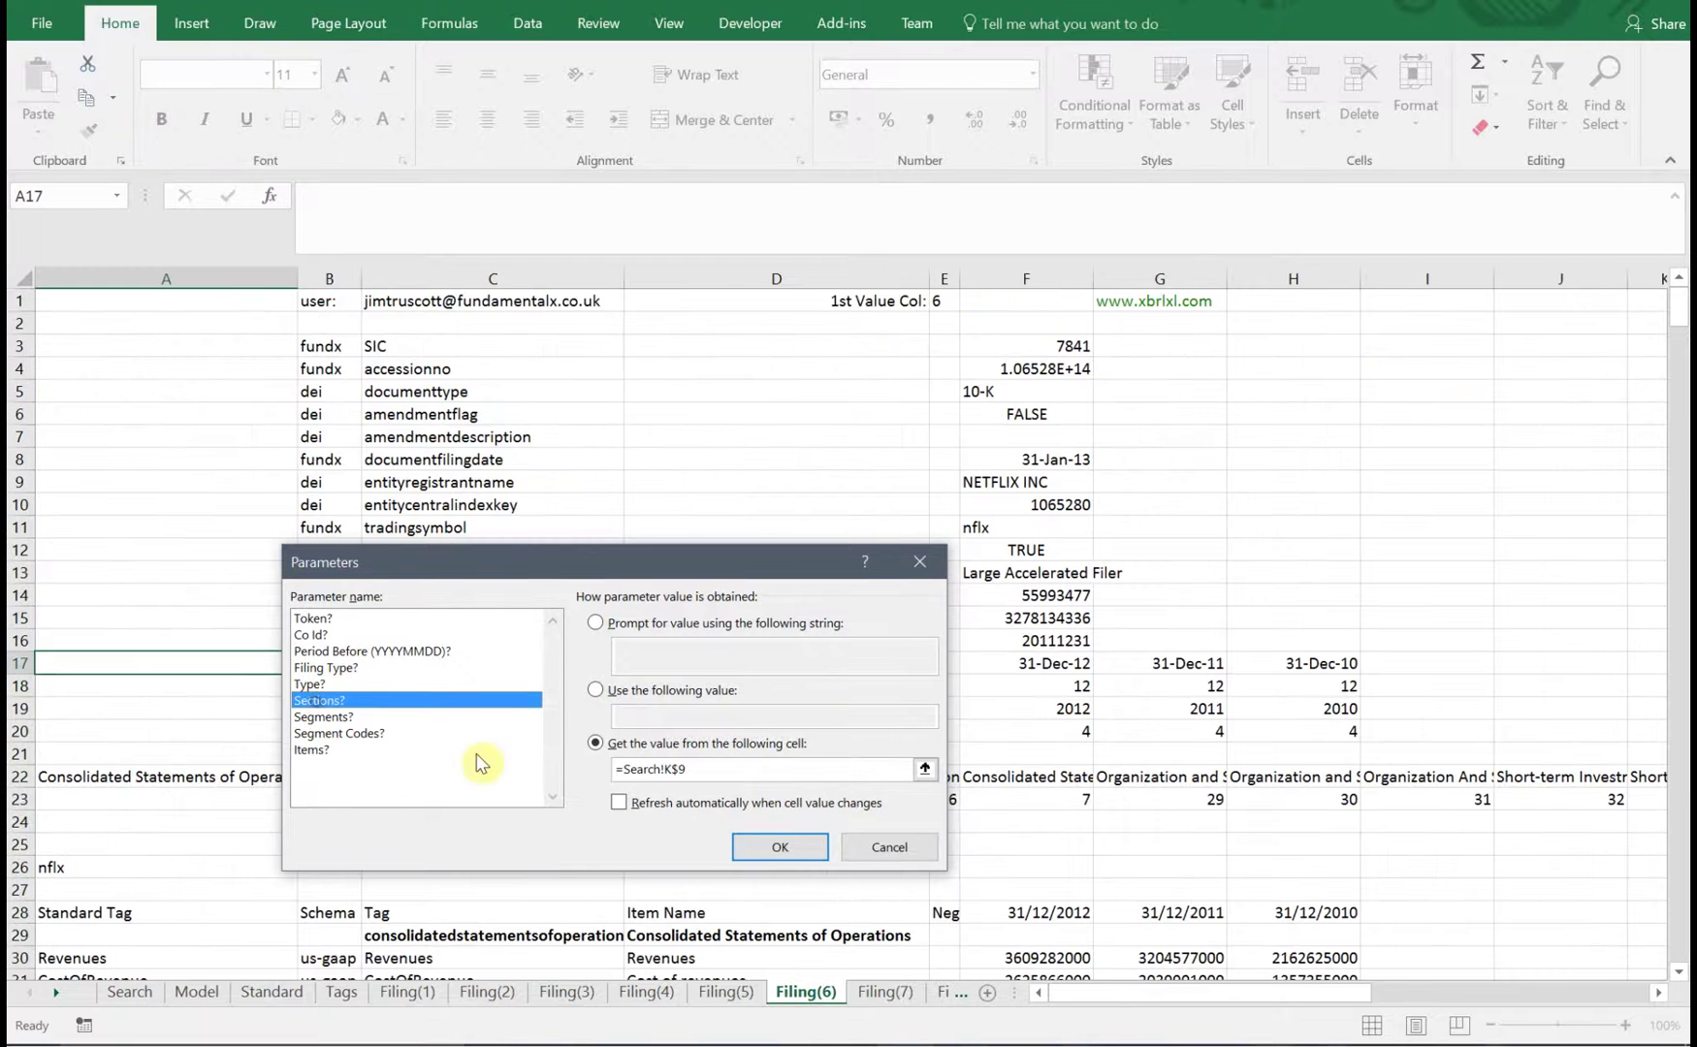
{"action": "left_click", "coordinate": [669, 769]}
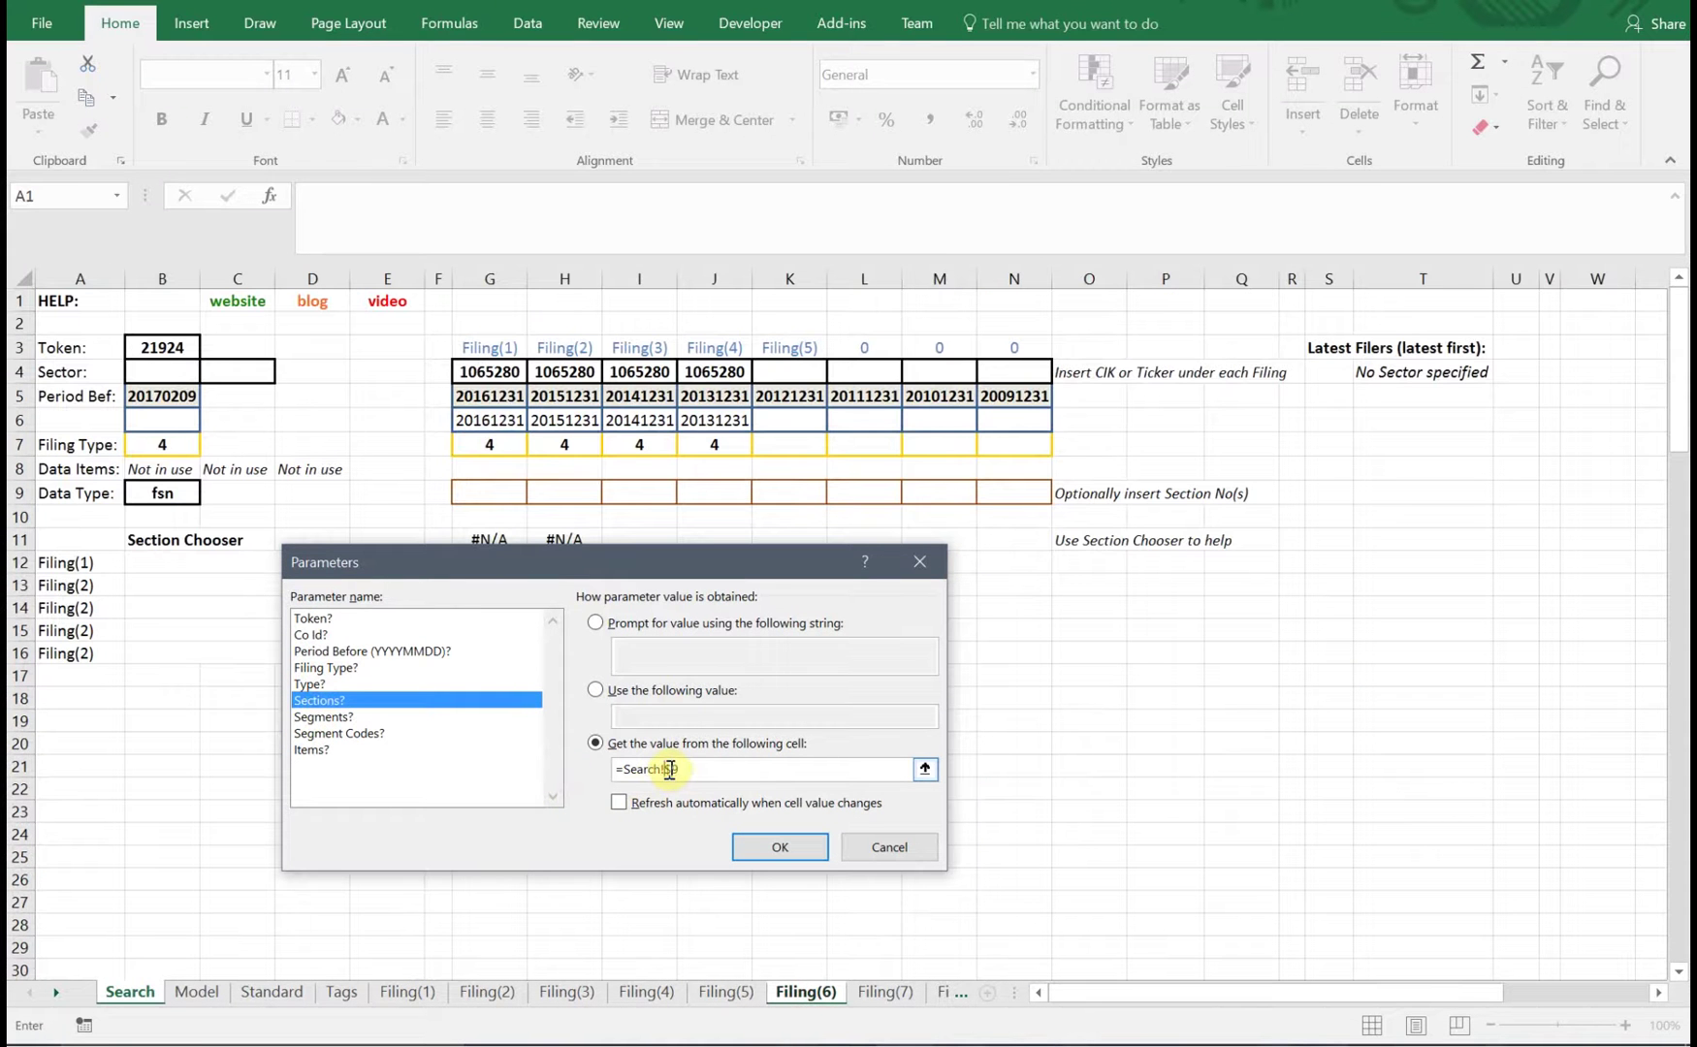
{"action": "left_click", "coordinate": [761, 847]}
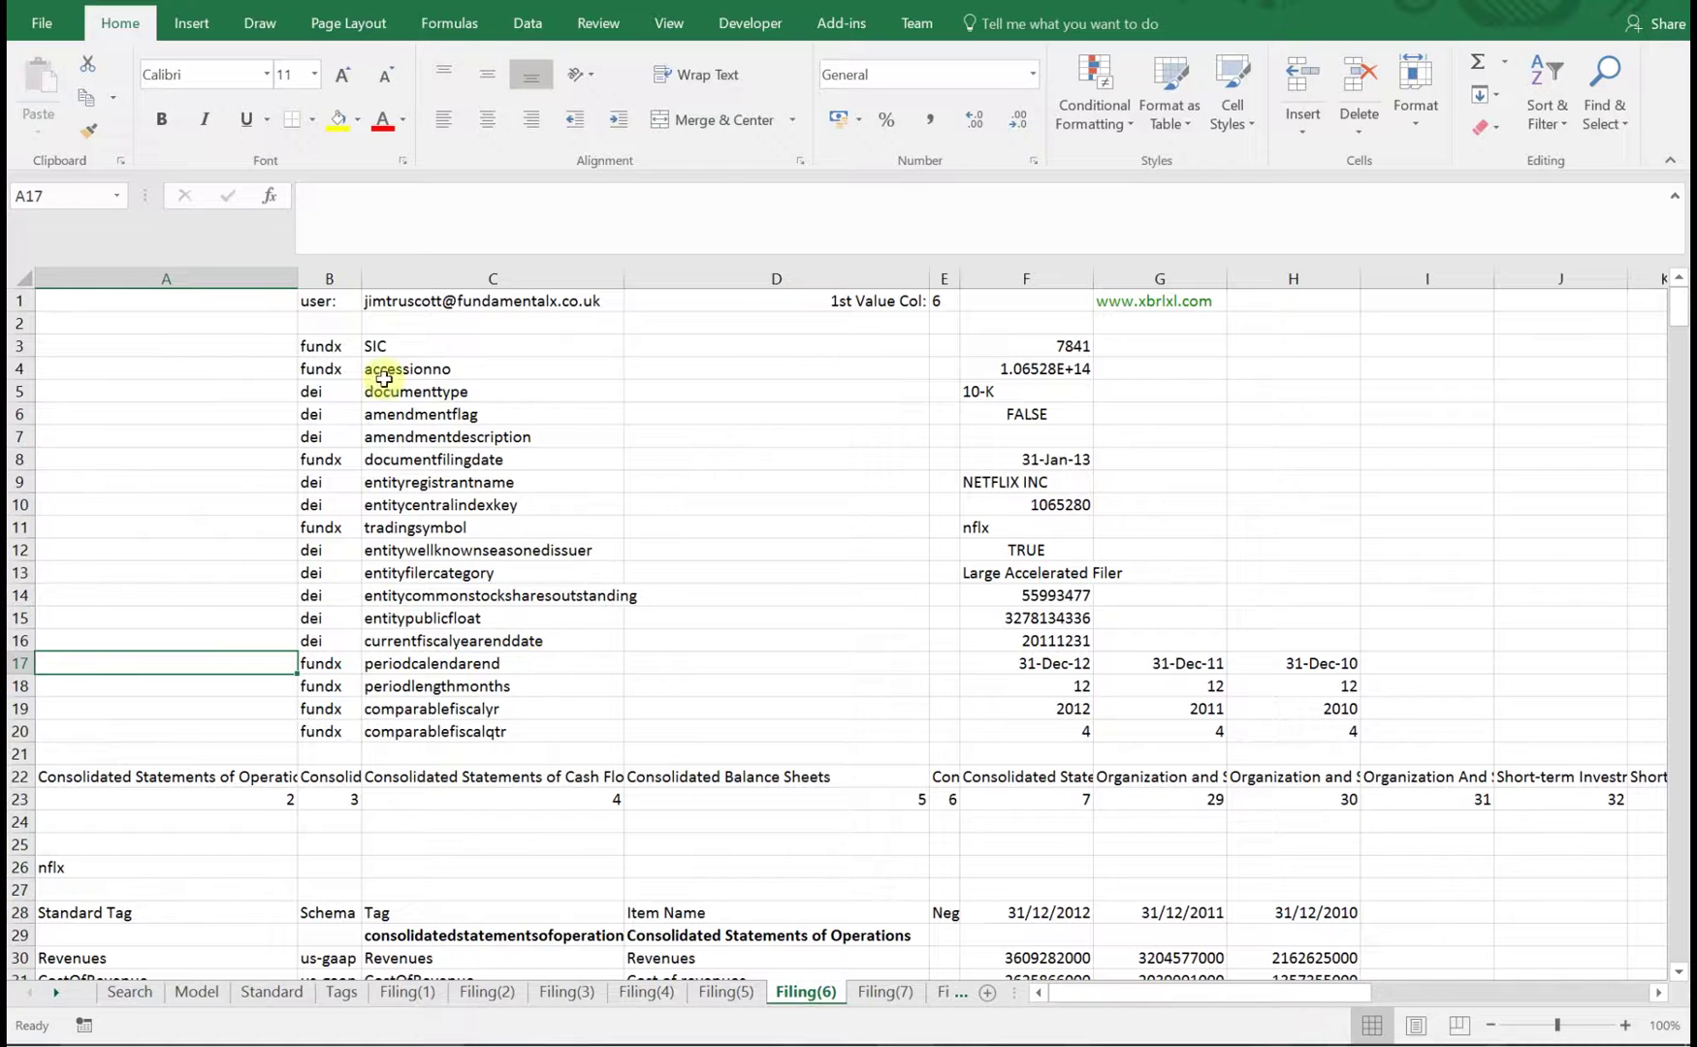
- Refresh the Filing(6) query from cell C1, check the Search sheet meanwhile, and return to the Filing(6) sheet
{"action": "left_click", "coordinate": [497, 301]}
{"action": "right_click", "coordinate": [496, 300]}
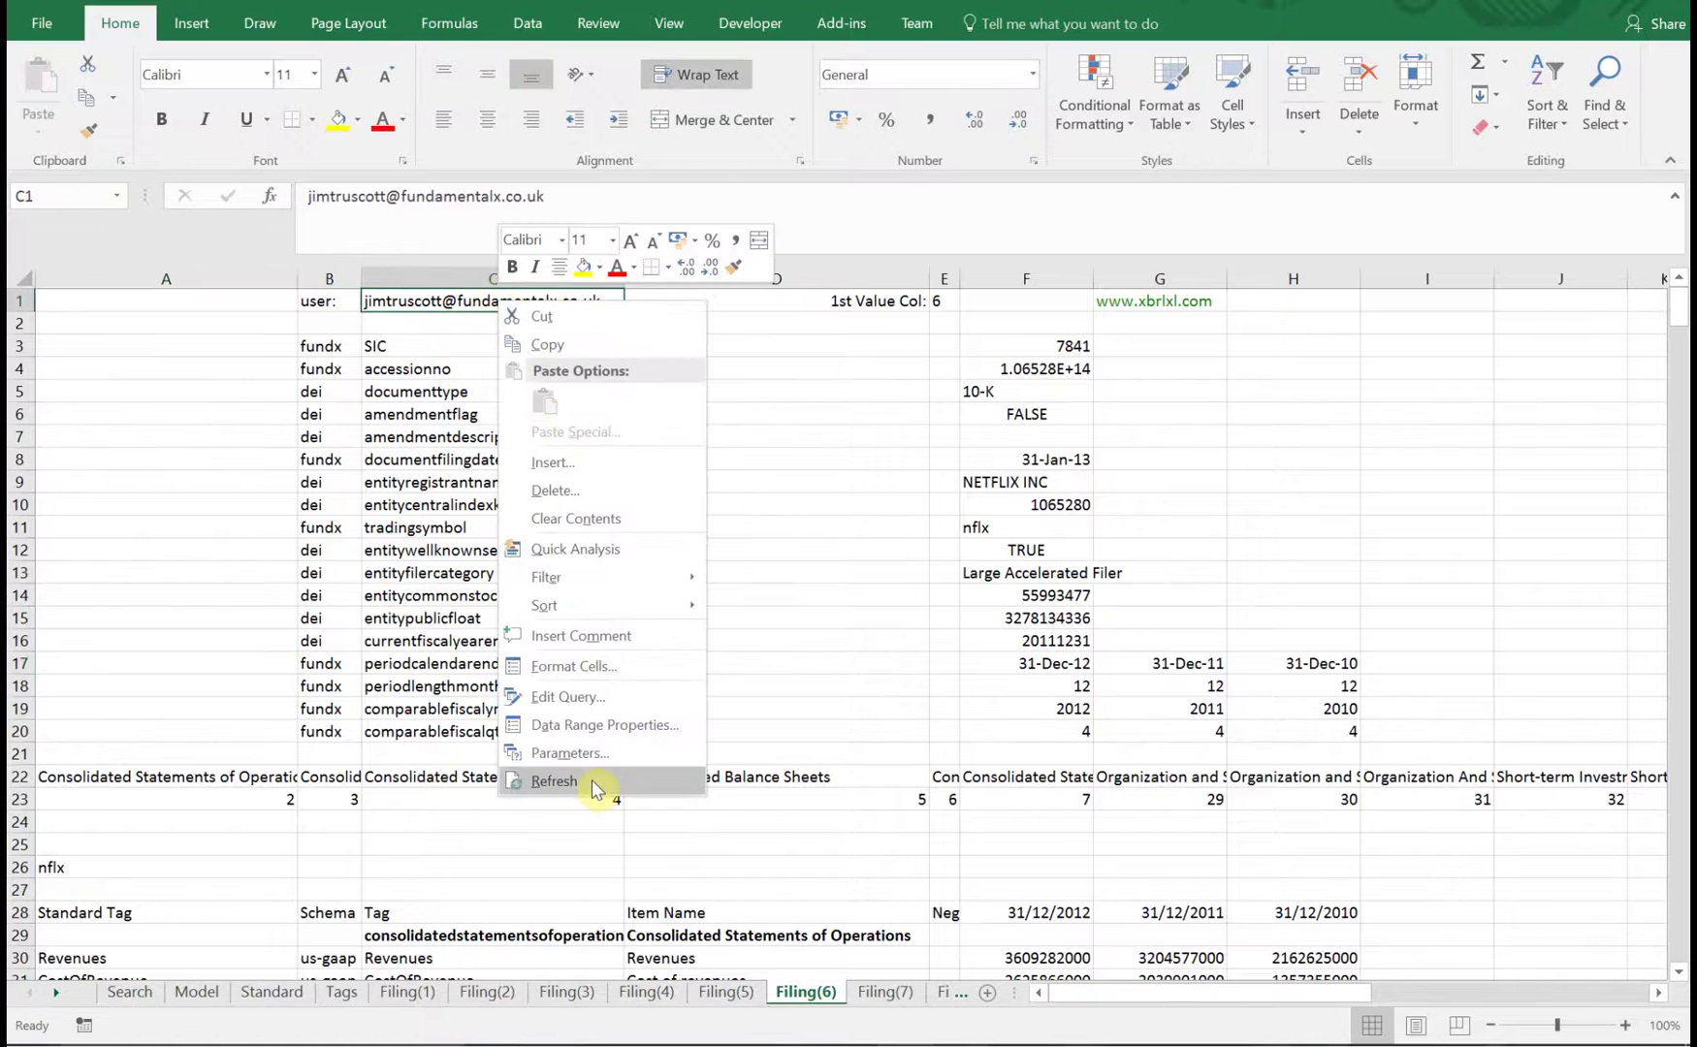
{"action": "left_click", "coordinate": [553, 781]}
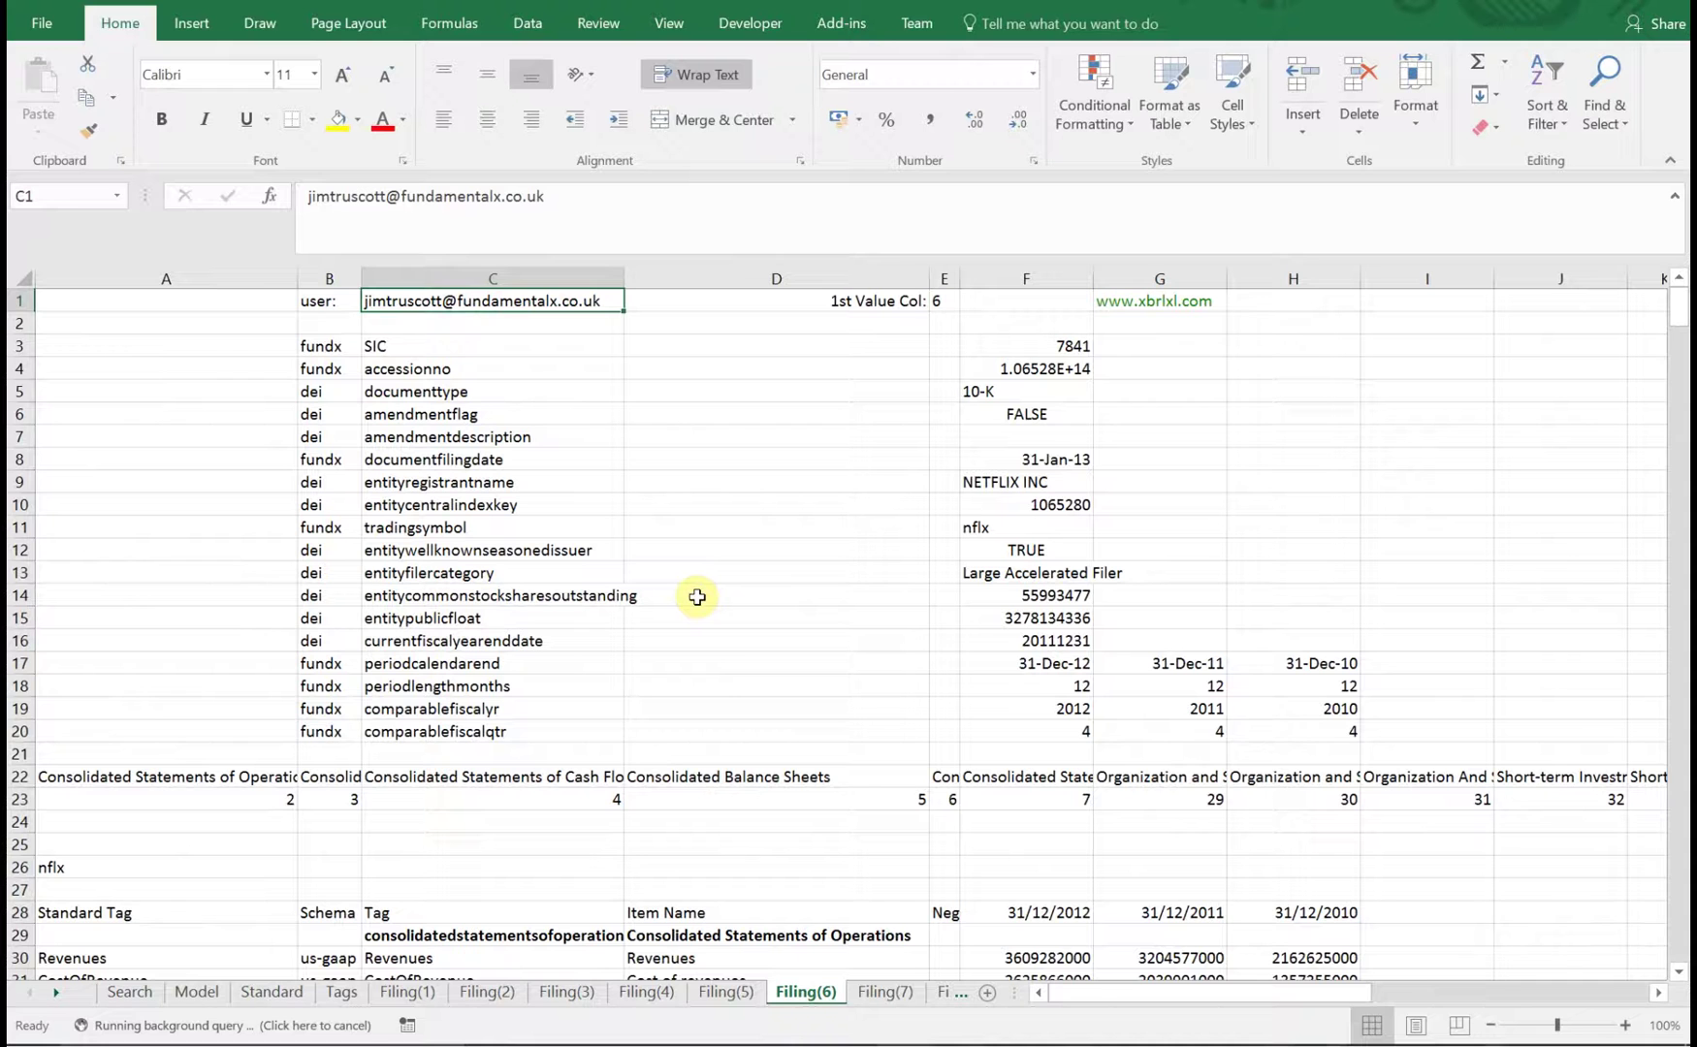
{"action": "left_click", "coordinate": [130, 990]}
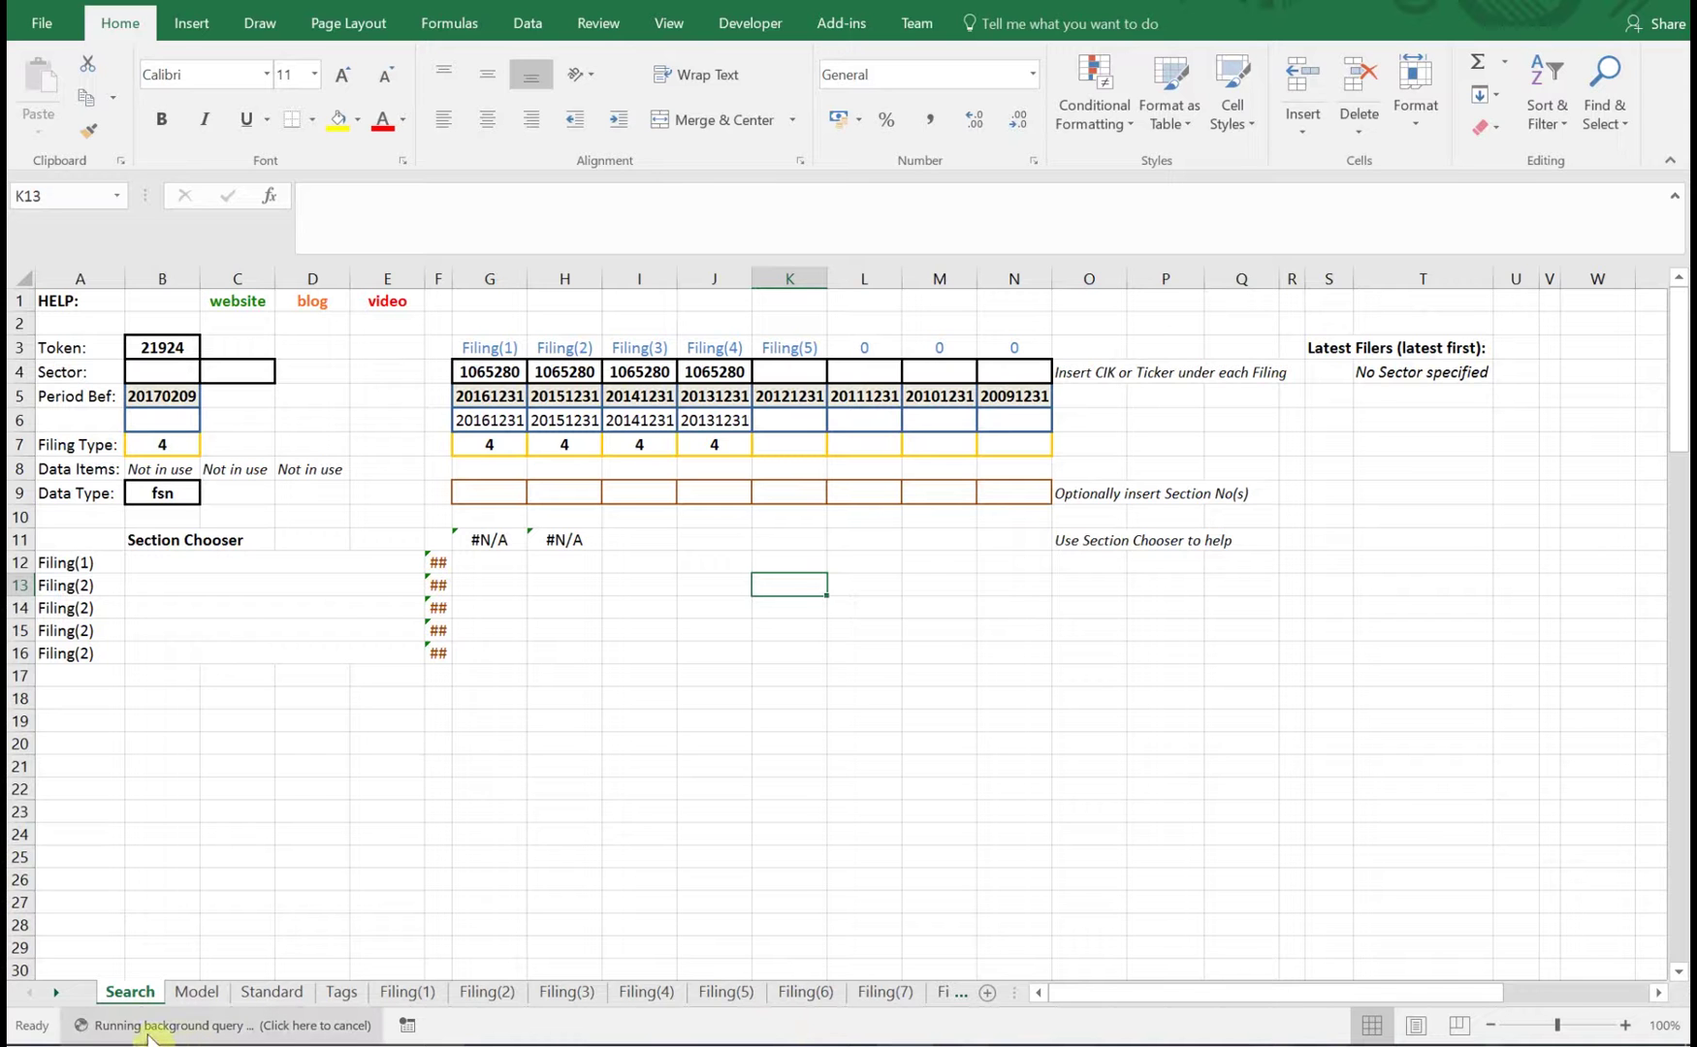
{"action": "left_click", "coordinate": [801, 992]}
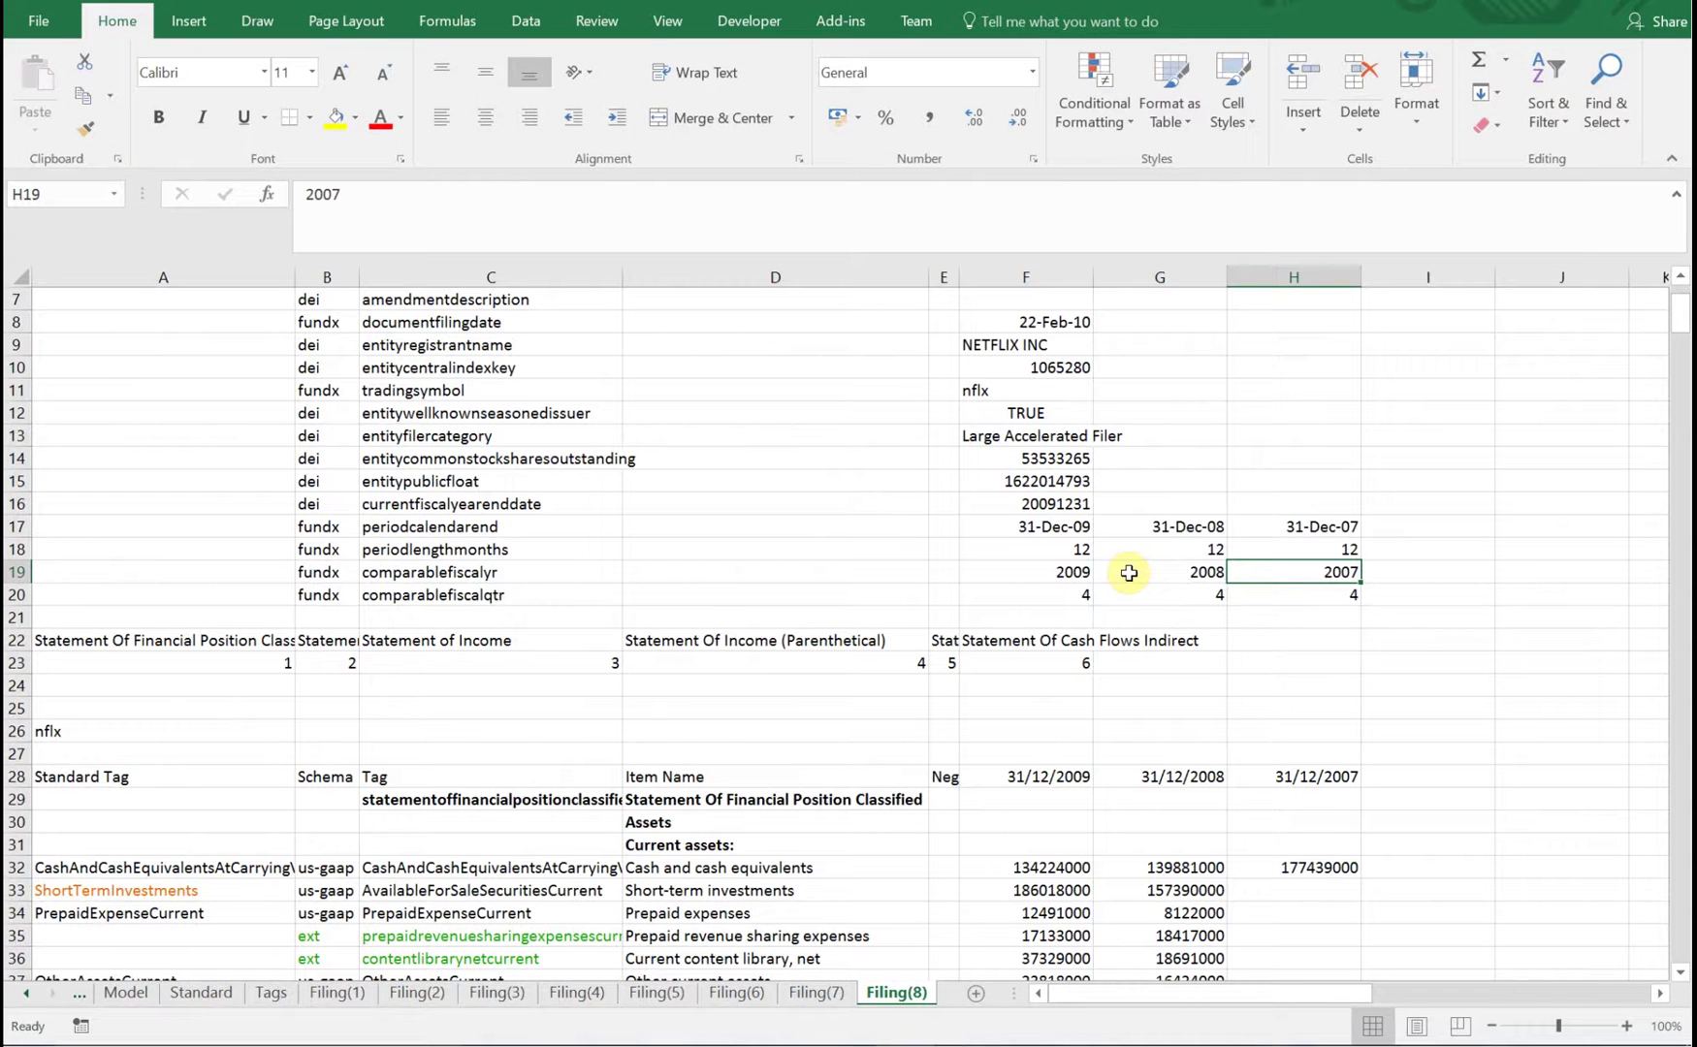
- On the Standard sheet, copy the Filing(5) column pair K:L into columns M through R
{"action": "left_click", "coordinate": [189, 994]}
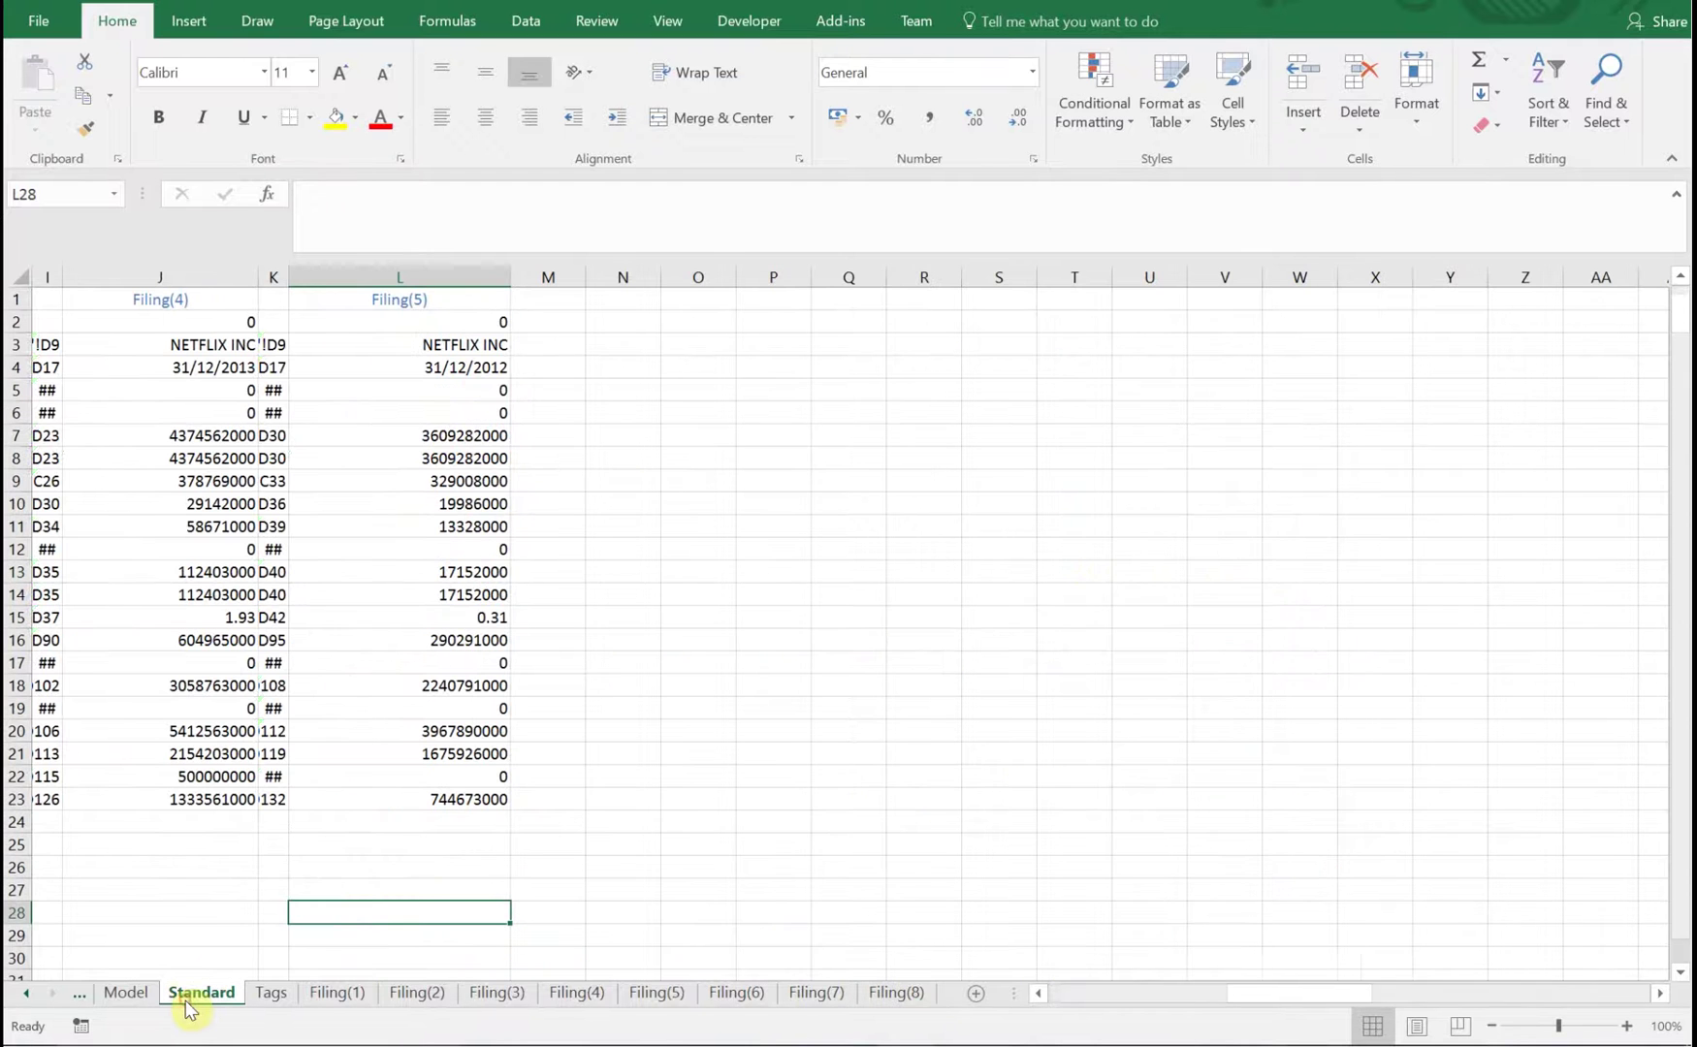
{"action": "left_click", "coordinate": [1093, 998]}
{"action": "scroll", "coordinate": [1079, 841], "scroll_direction": "left", "scroll_amount": 1}
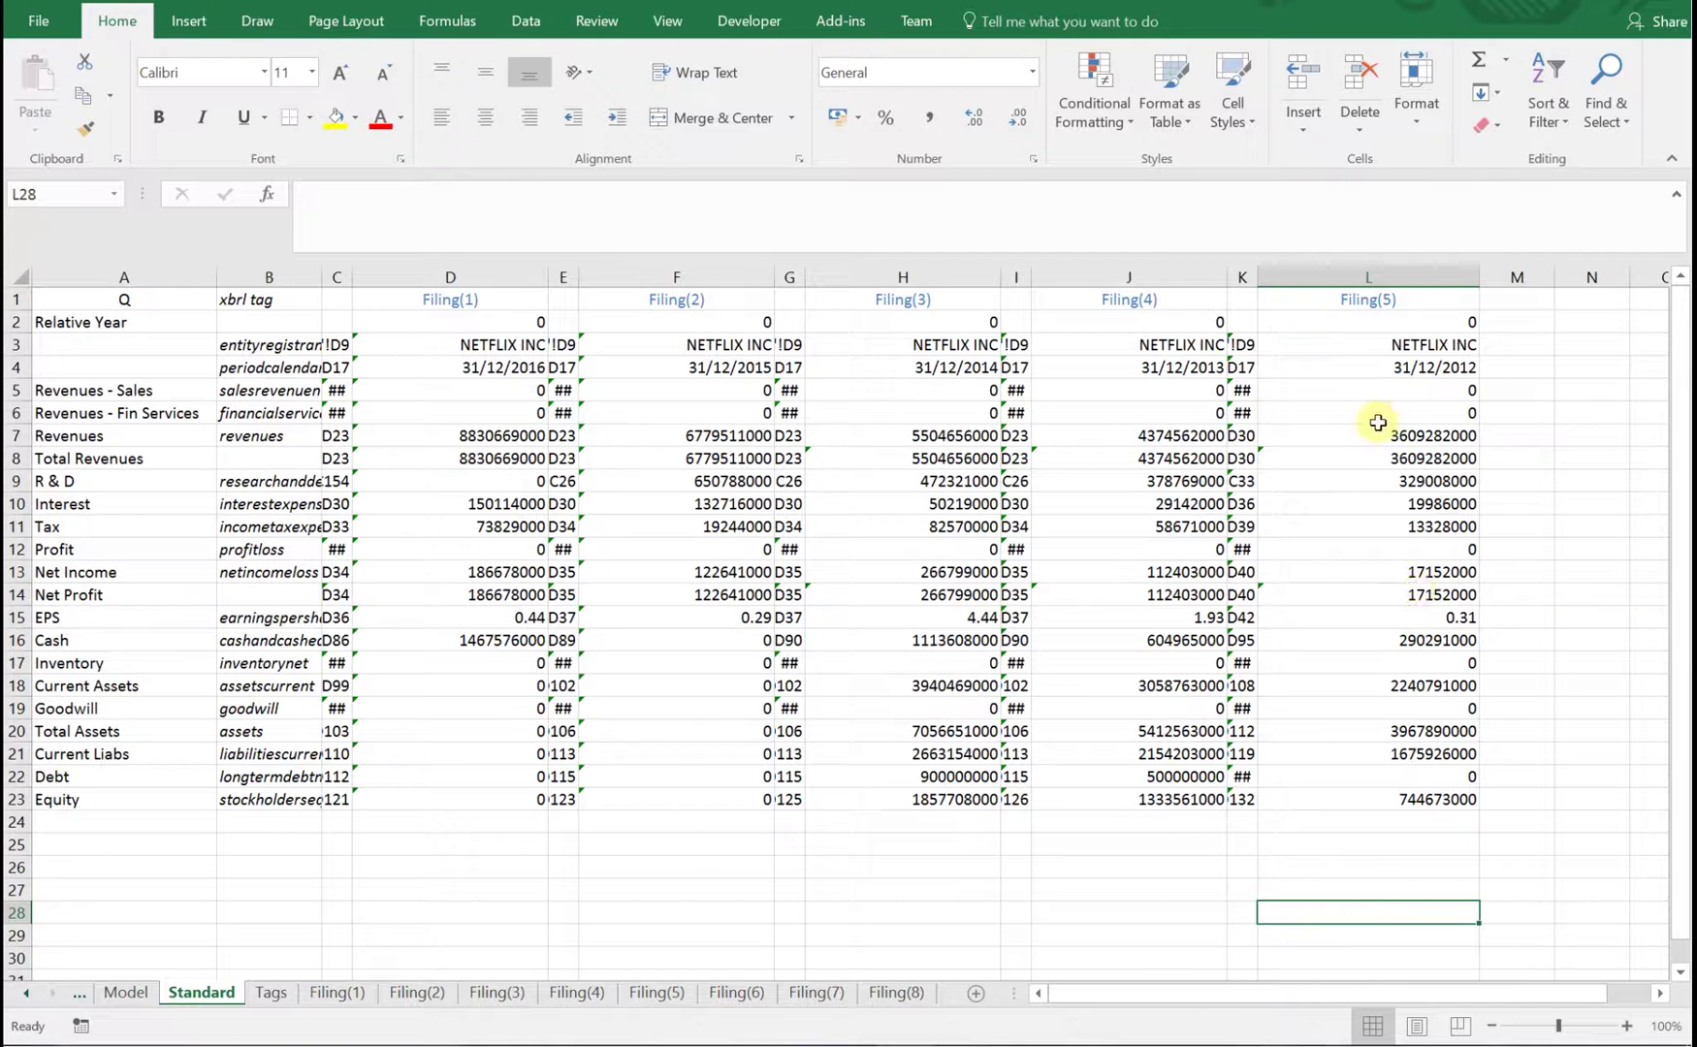
{"action": "left_click_drag", "start_coordinate": [1241, 276], "coordinate": [1346, 290]}
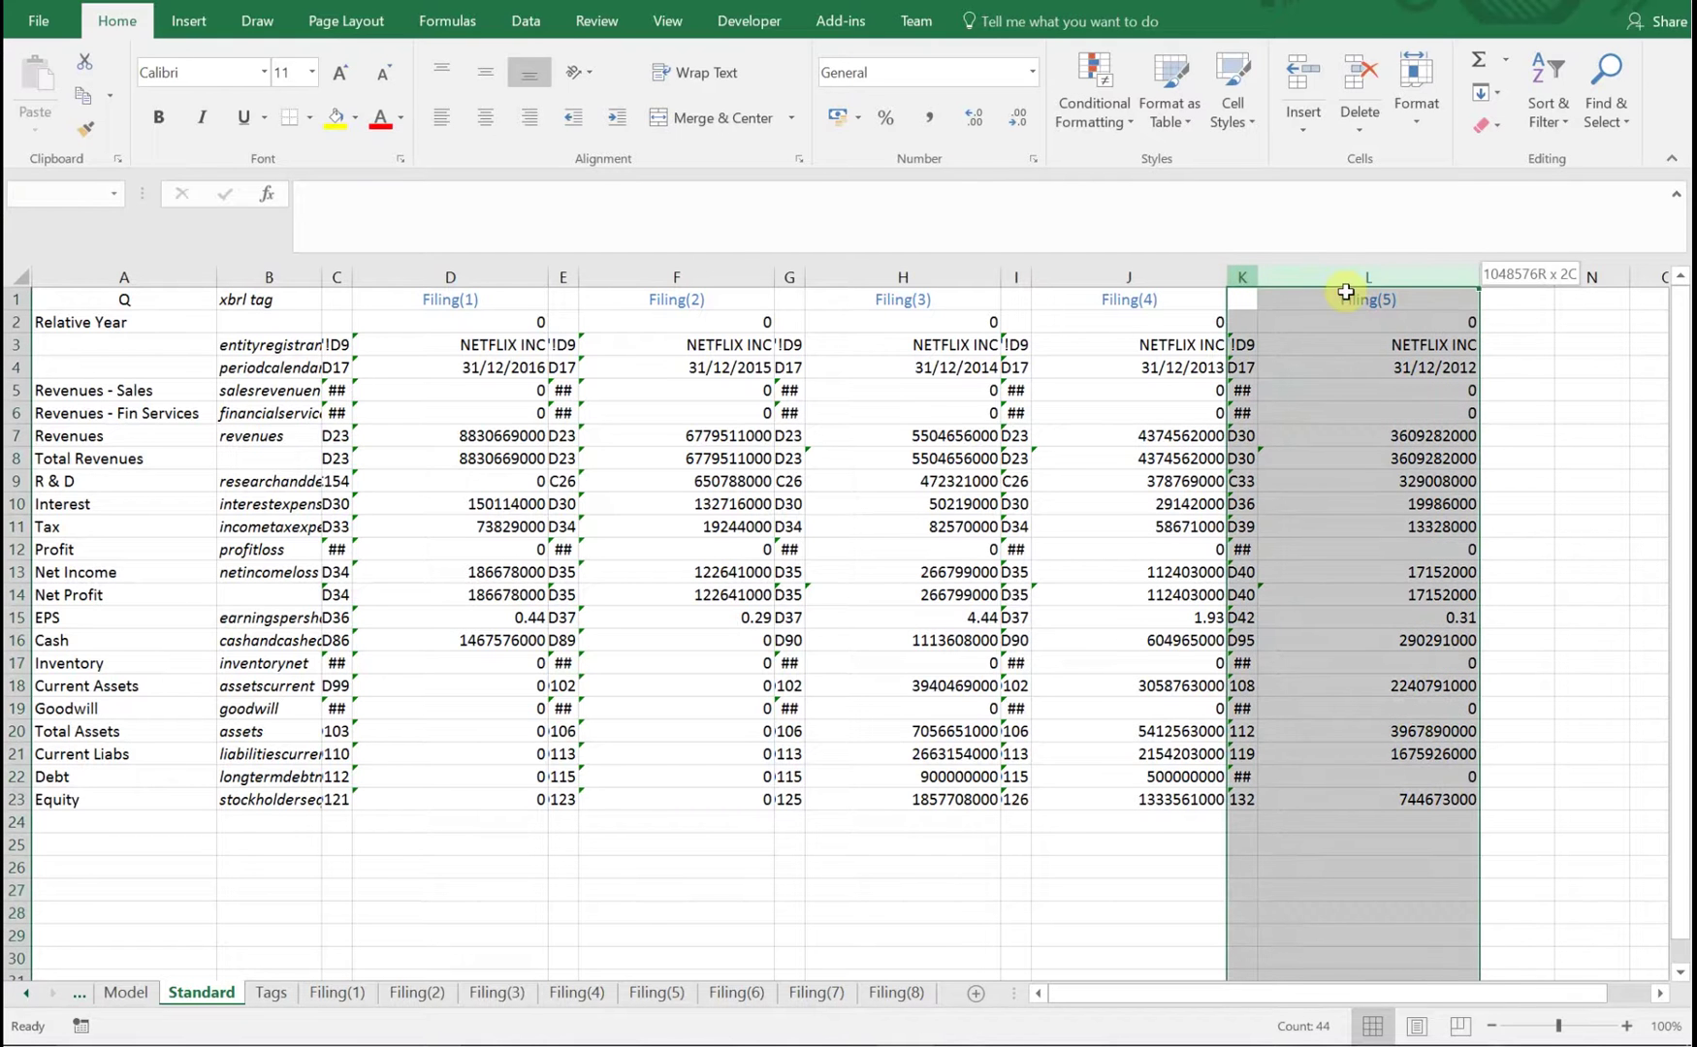
{"action": "left_click_drag", "start_coordinate": [1345, 292], "coordinate": [1345, 292]}
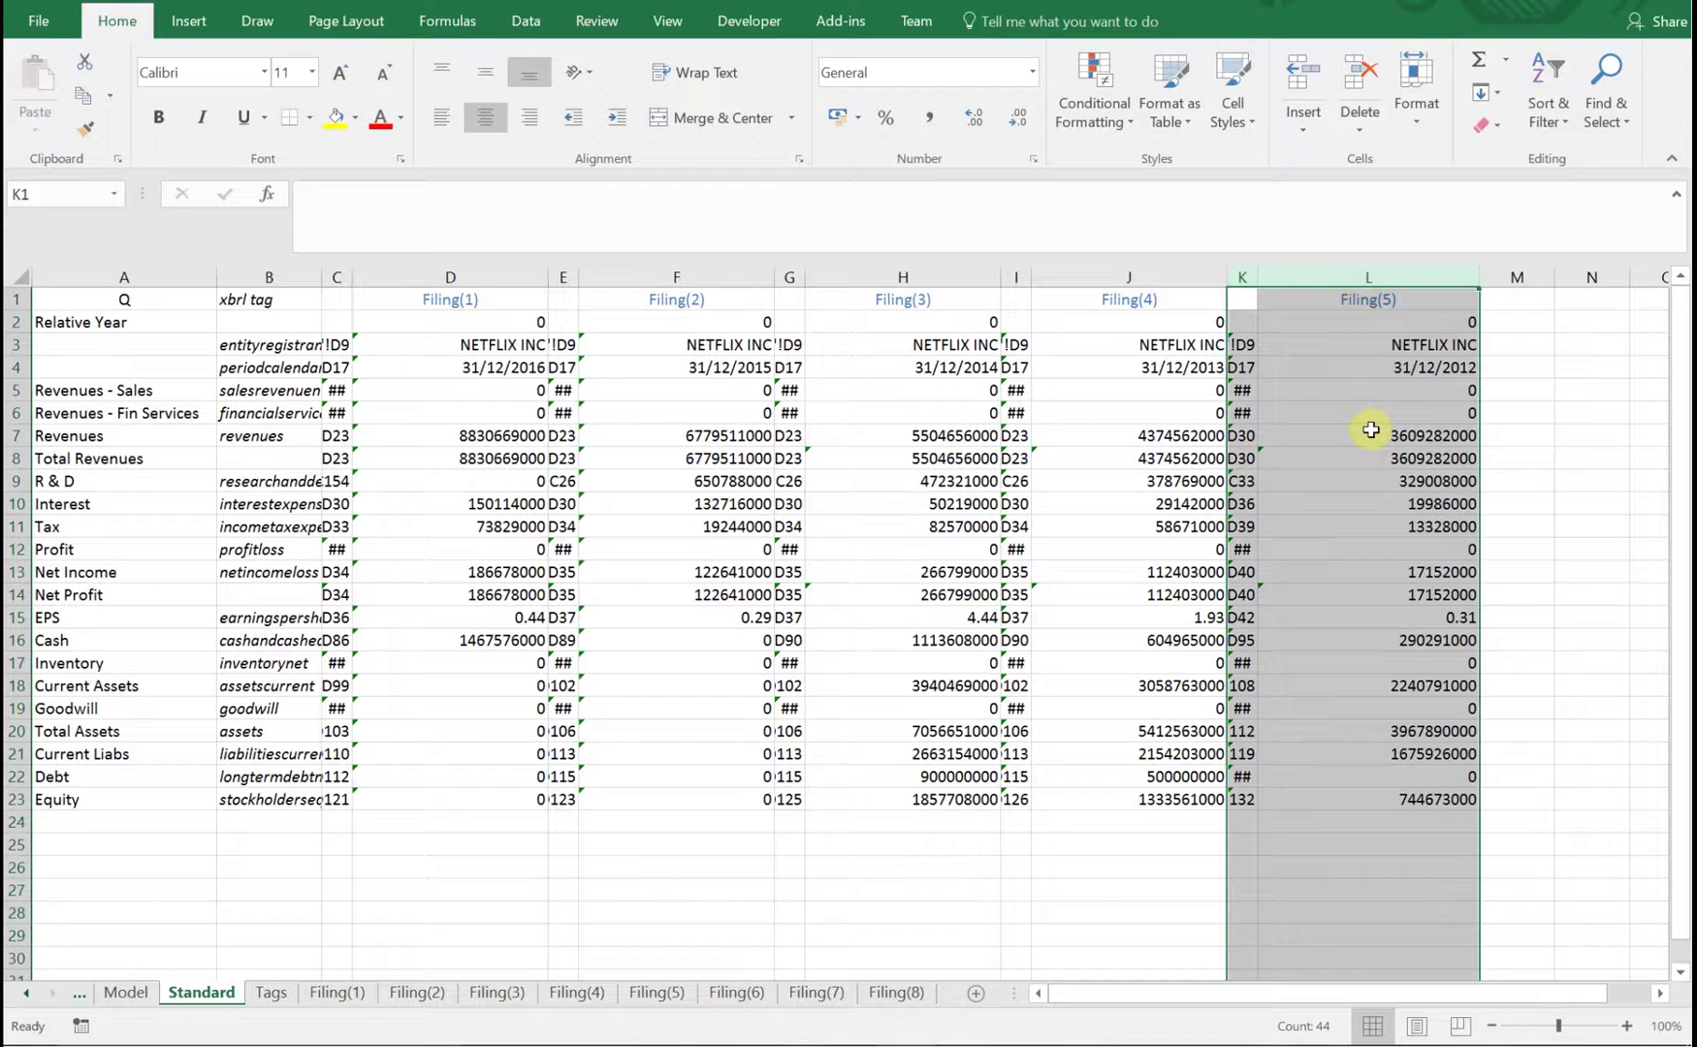
{"action": "key", "text": "ctrl+c"}
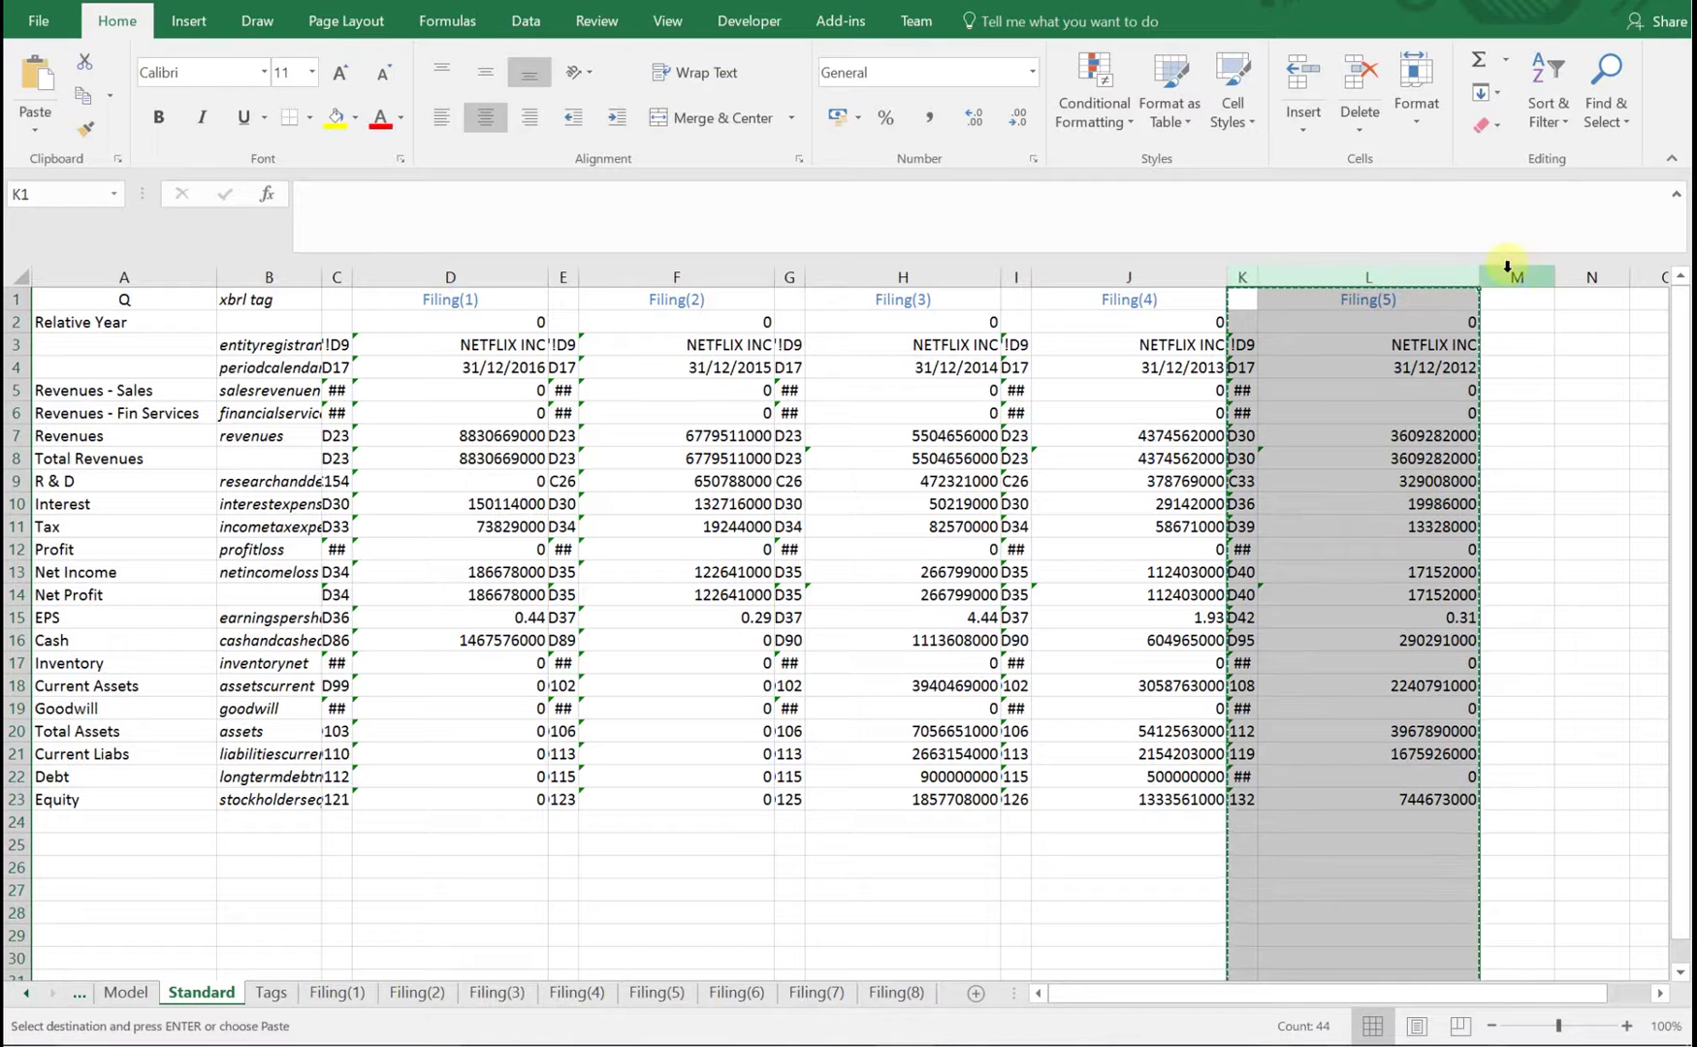
{"action": "left_click_drag", "start_coordinate": [1505, 276], "coordinate": [944, 289]}
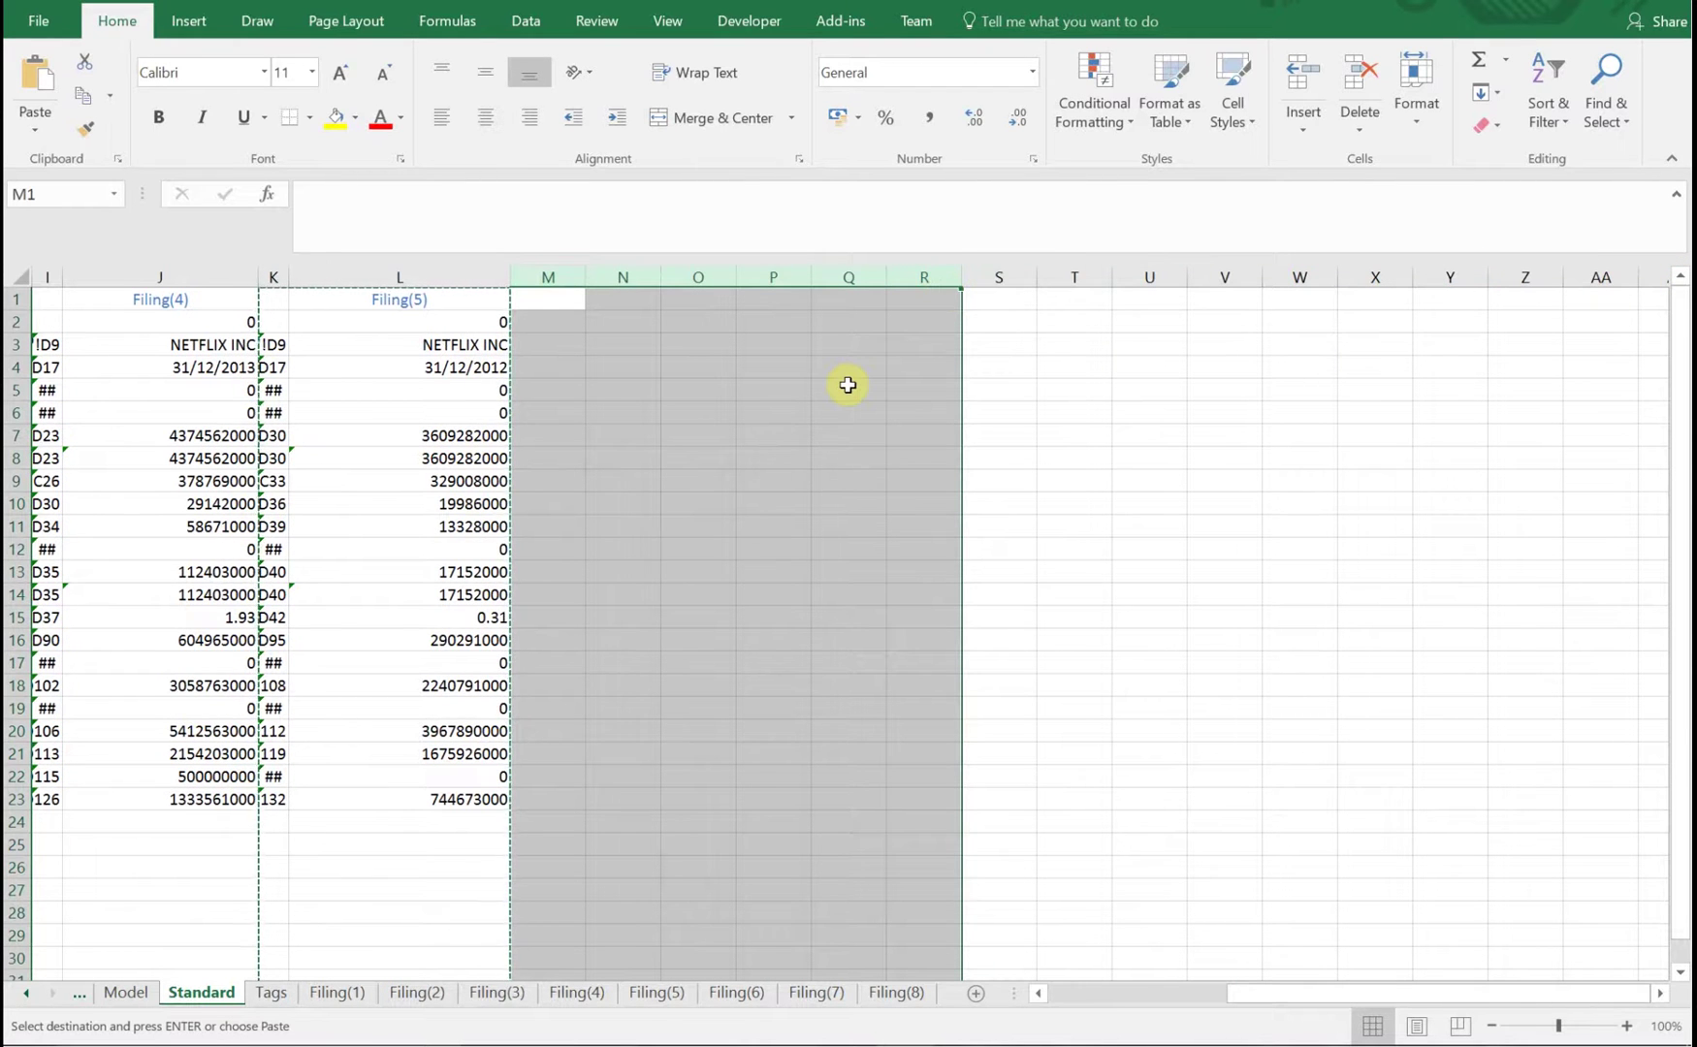
{"action": "key", "text": "ctrl+v"}
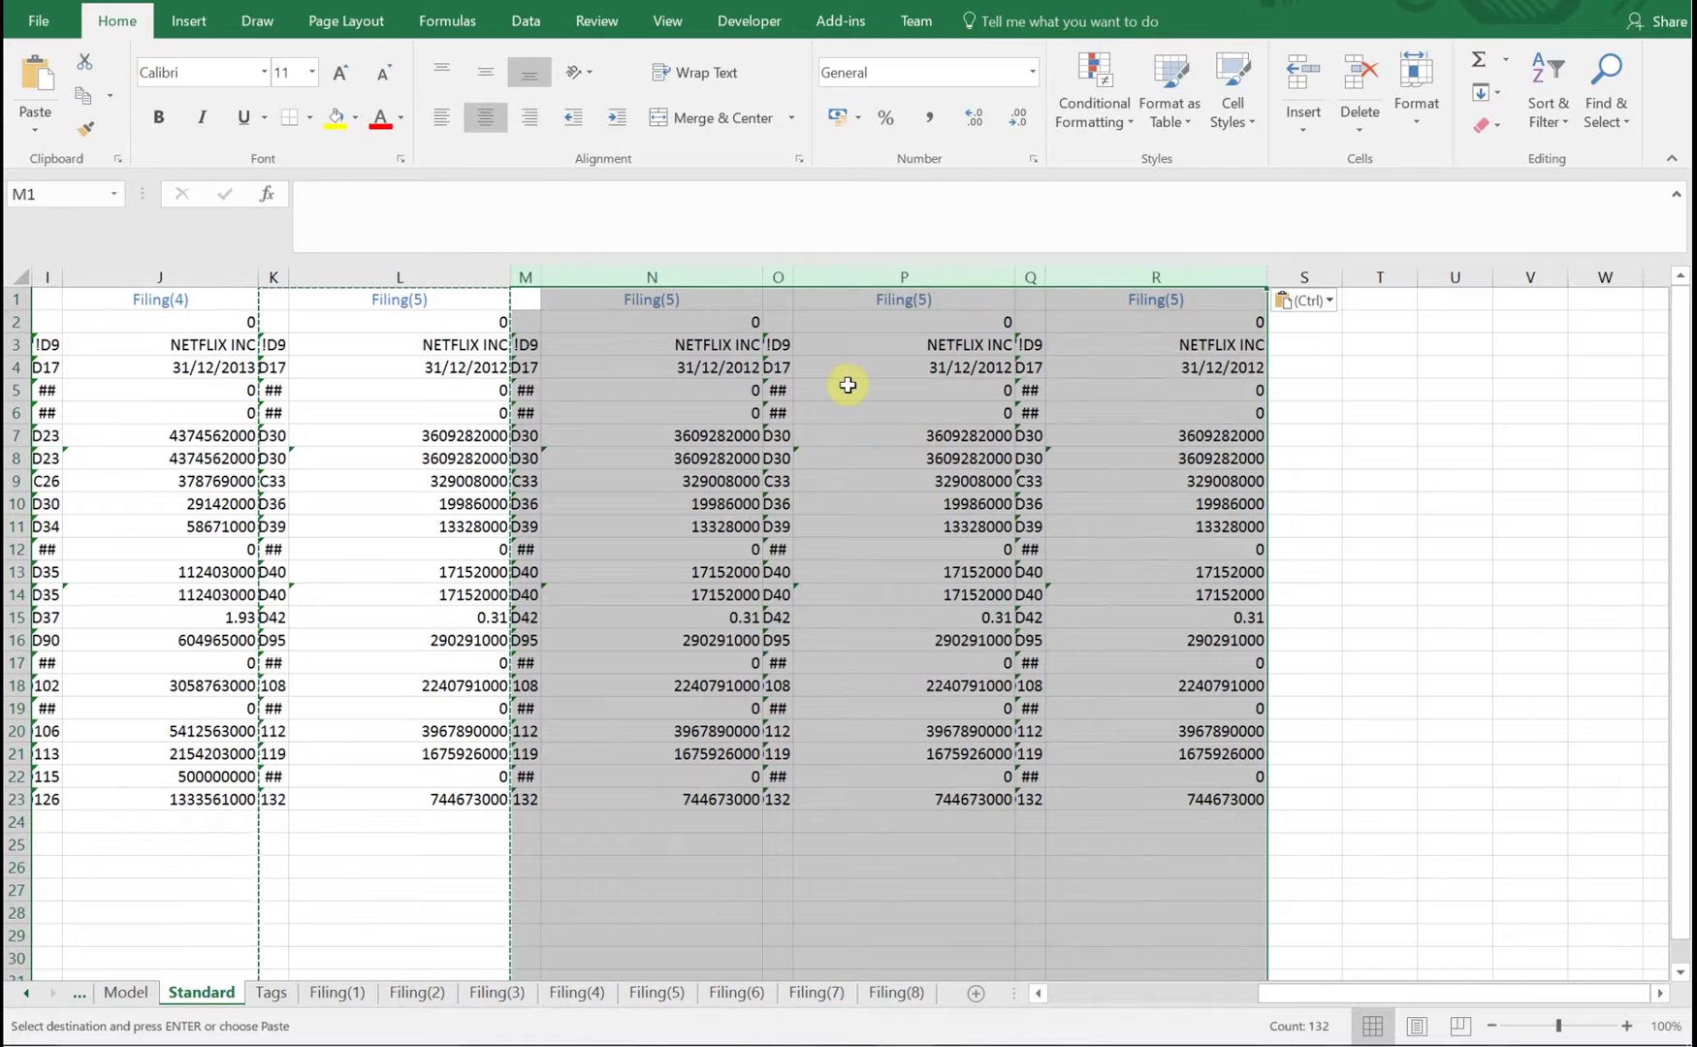
- Change the first copied column's heading in cell N1 to Filing(6)
{"action": "left_click", "coordinate": [597, 482]}
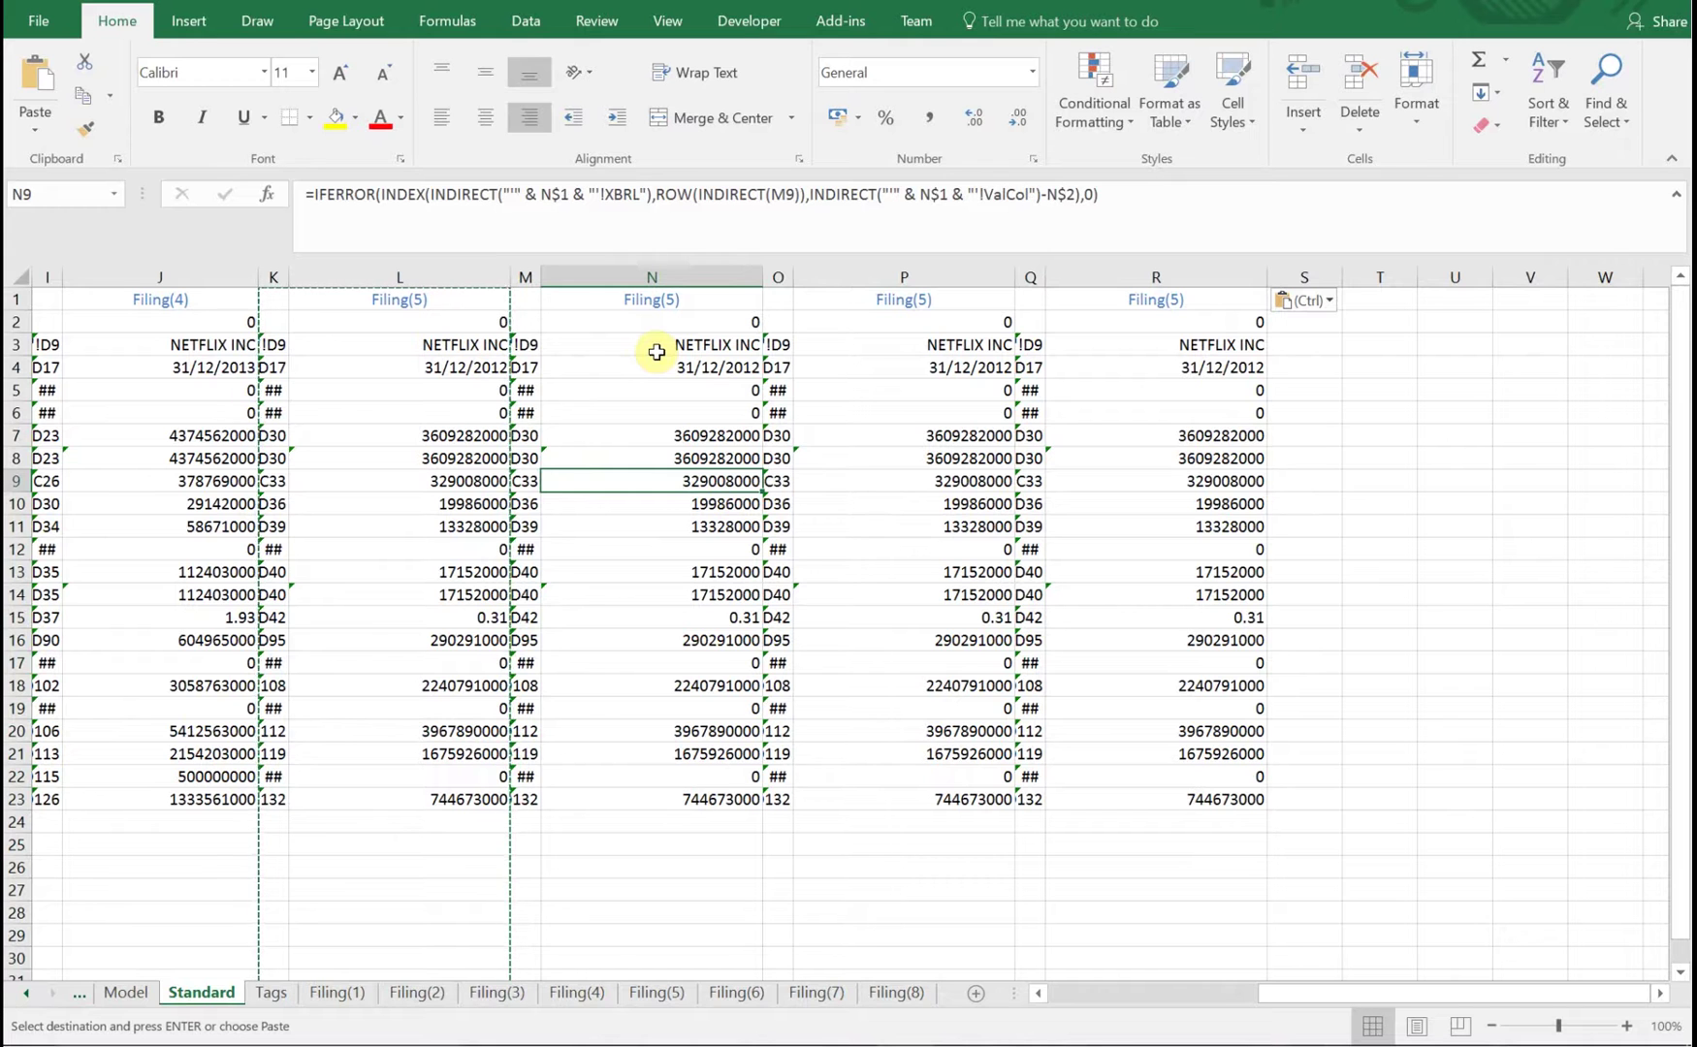
{"action": "key", "text": "Up"}
{"action": "key", "text": "Up"}
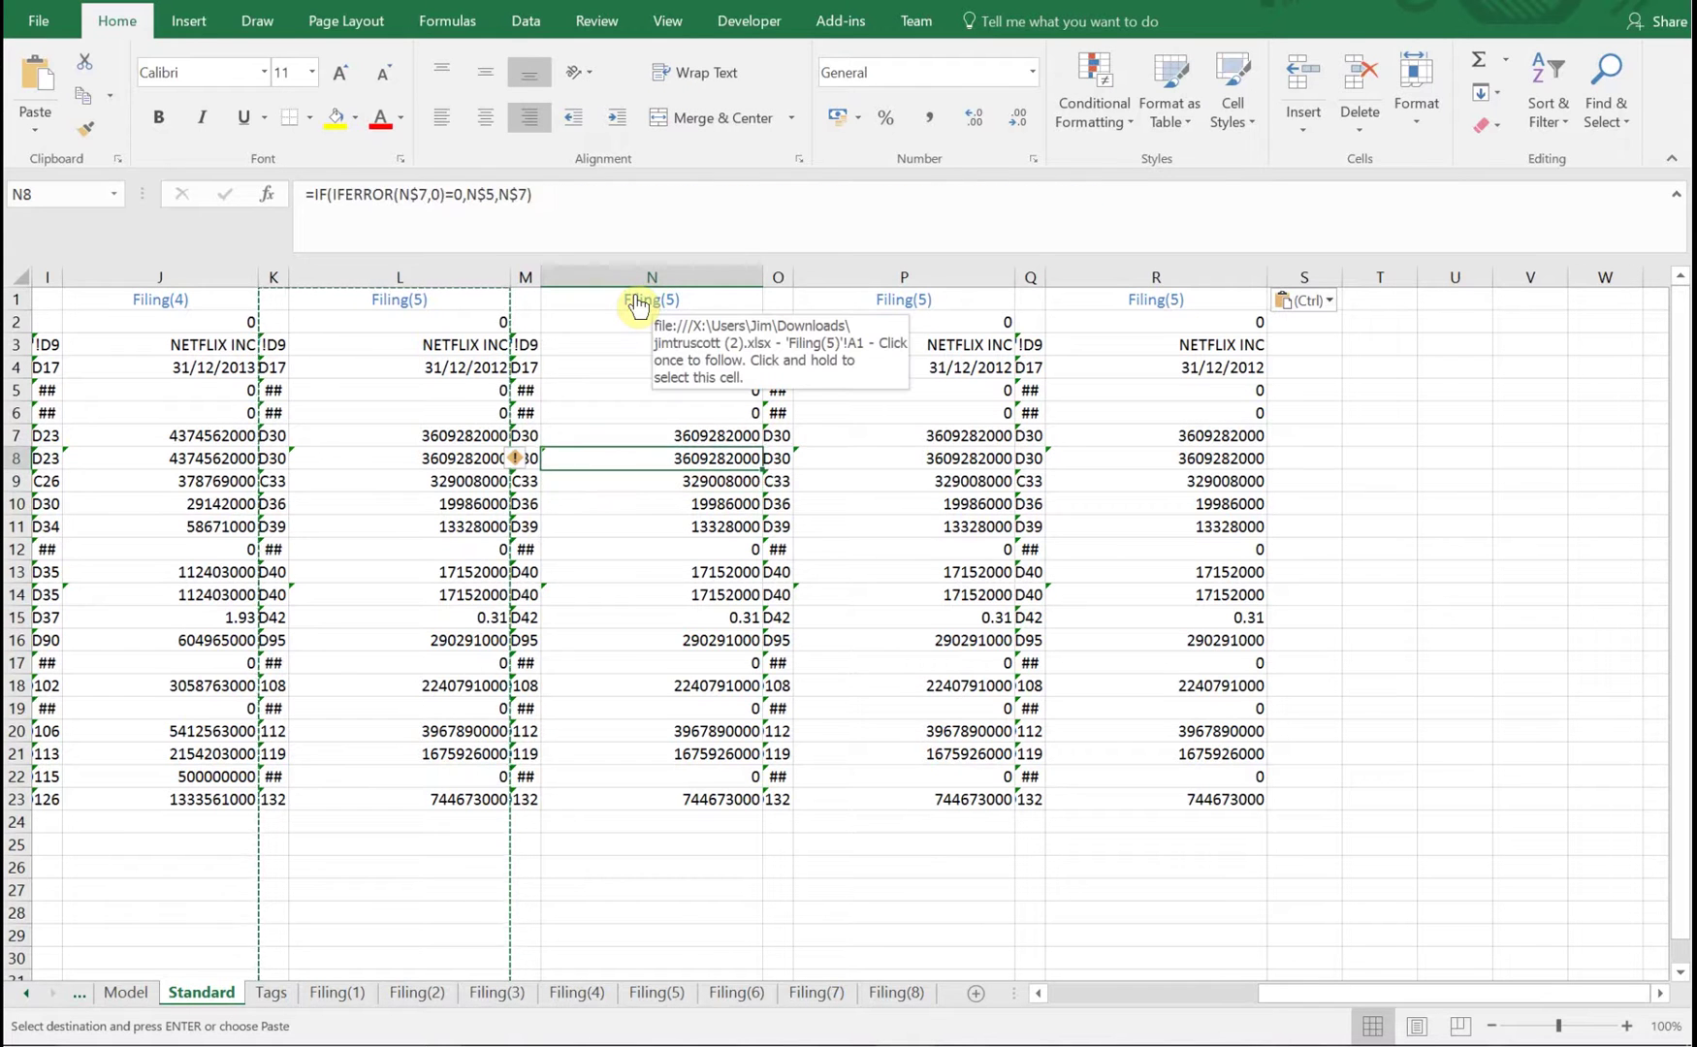
{"action": "key", "text": "Up"}
{"action": "key", "text": "Up"}
{"action": "key", "text": "Up"}
{"action": "key", "text": "Up"}
{"action": "key", "text": "Up"}
{"action": "key", "text": "Up"}
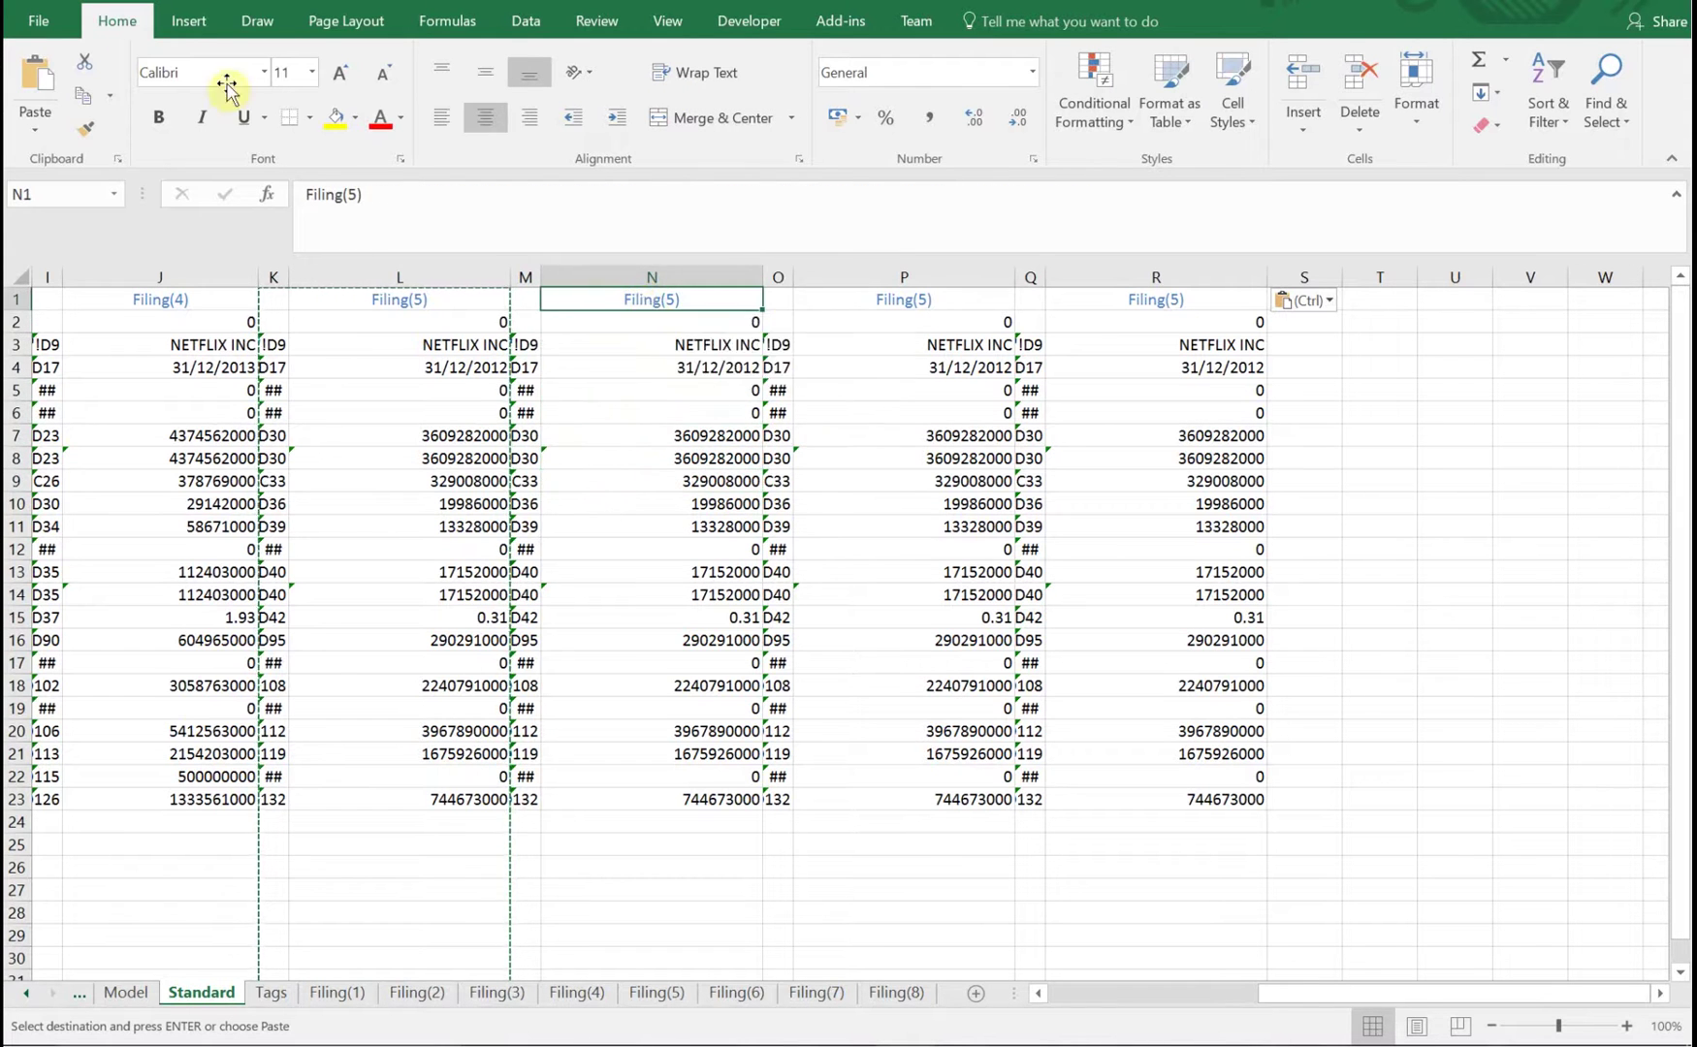
{"action": "left_click", "coordinate": [355, 194]}
{"action": "key", "text": "BackSpace"}
{"action": "type", "text": "6"}
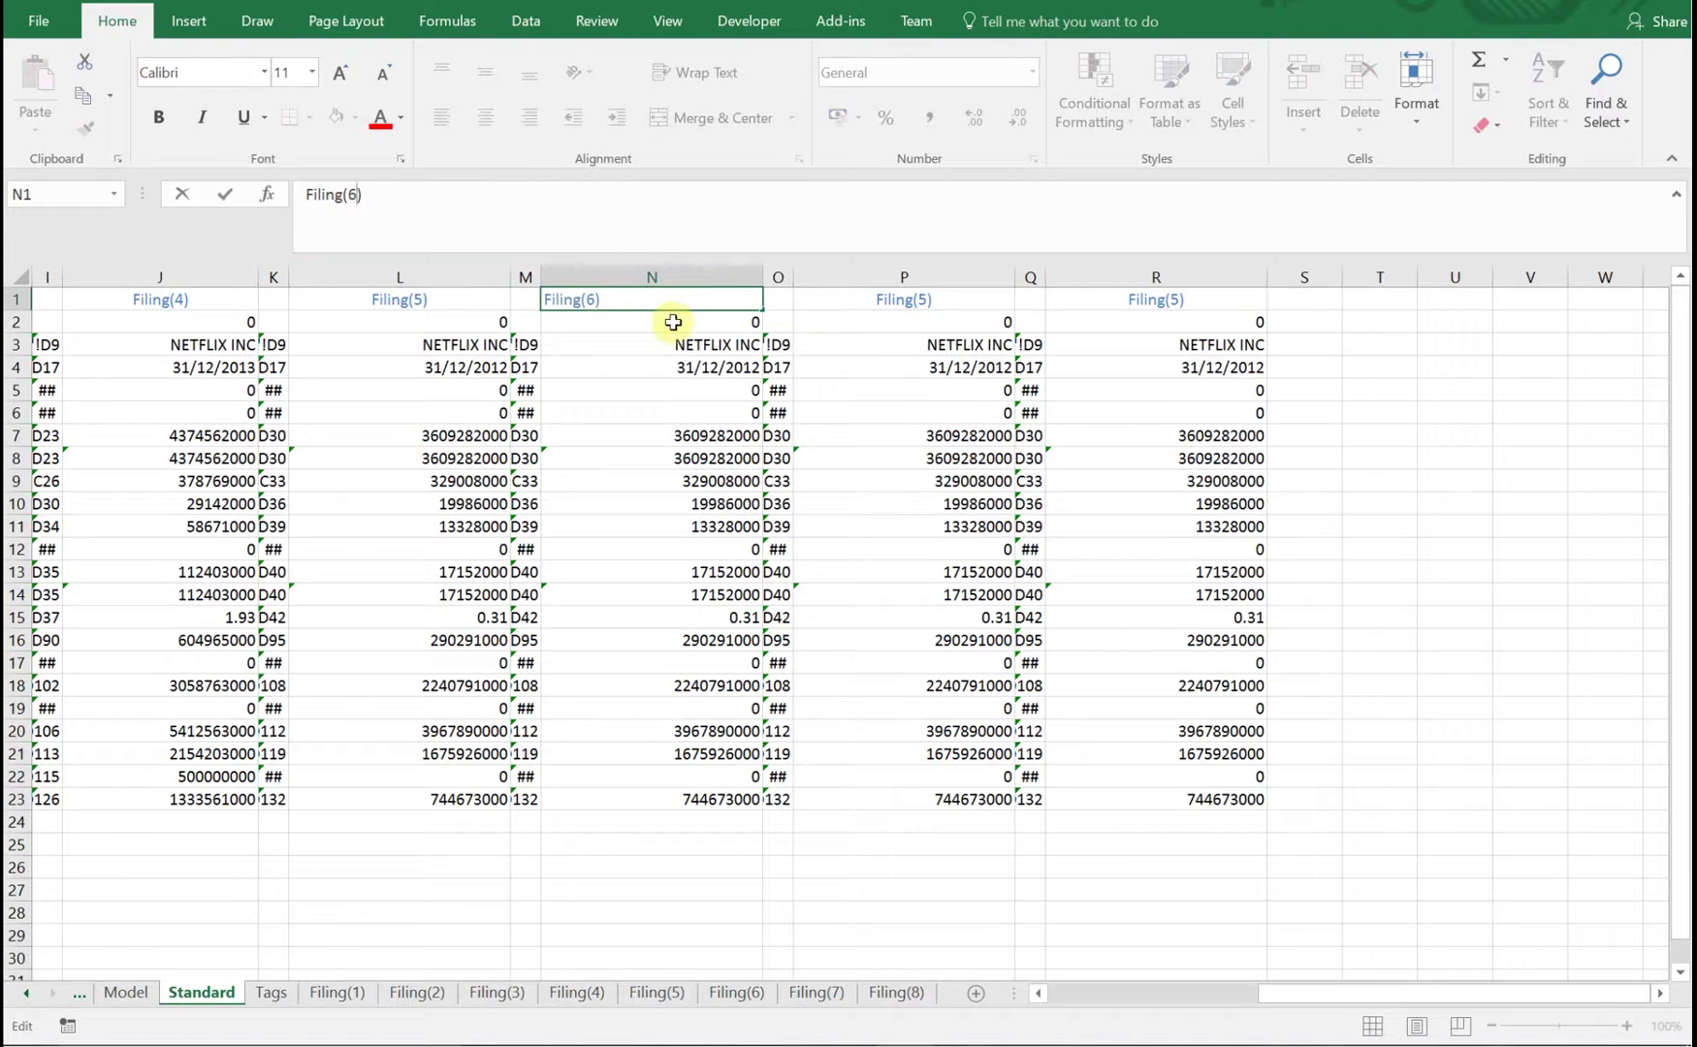
- Change the second copied column's heading in cell P1 to Filing(7)
{"action": "left_click", "coordinate": [906, 361]}
{"action": "key", "text": "Up"}
{"action": "key", "text": "Up"}
{"action": "key", "text": "Up"}
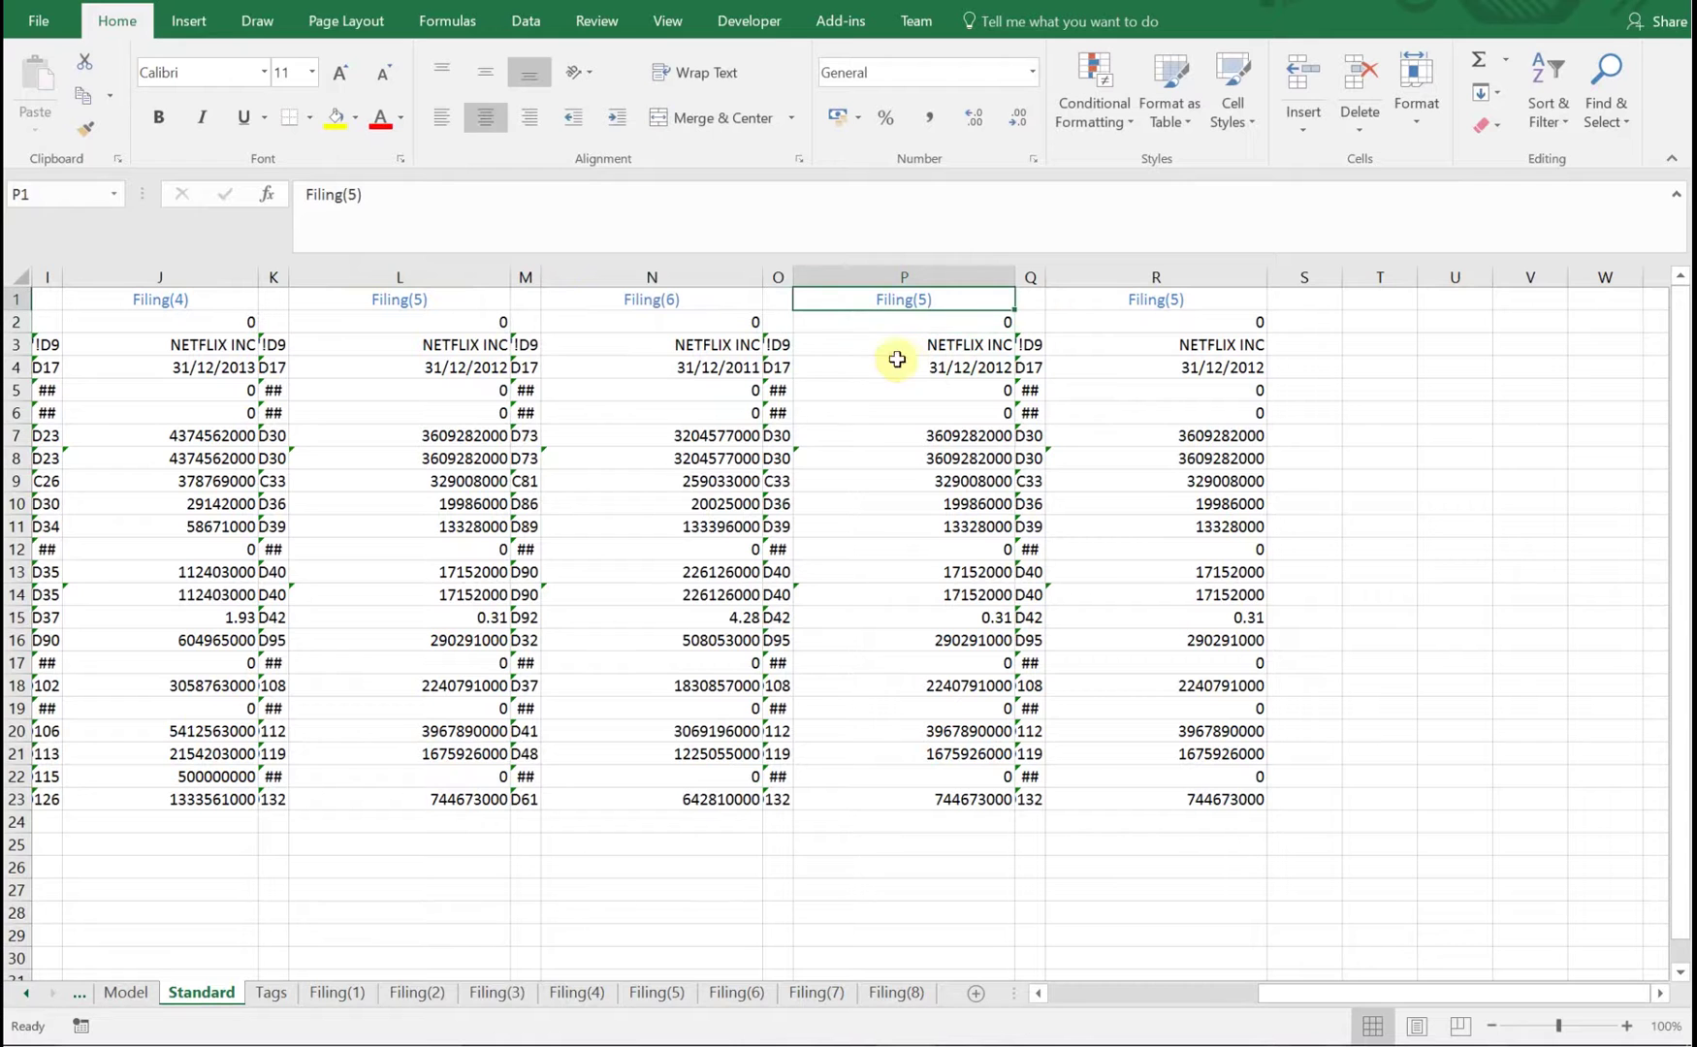
{"action": "left_click", "coordinate": [352, 194]}
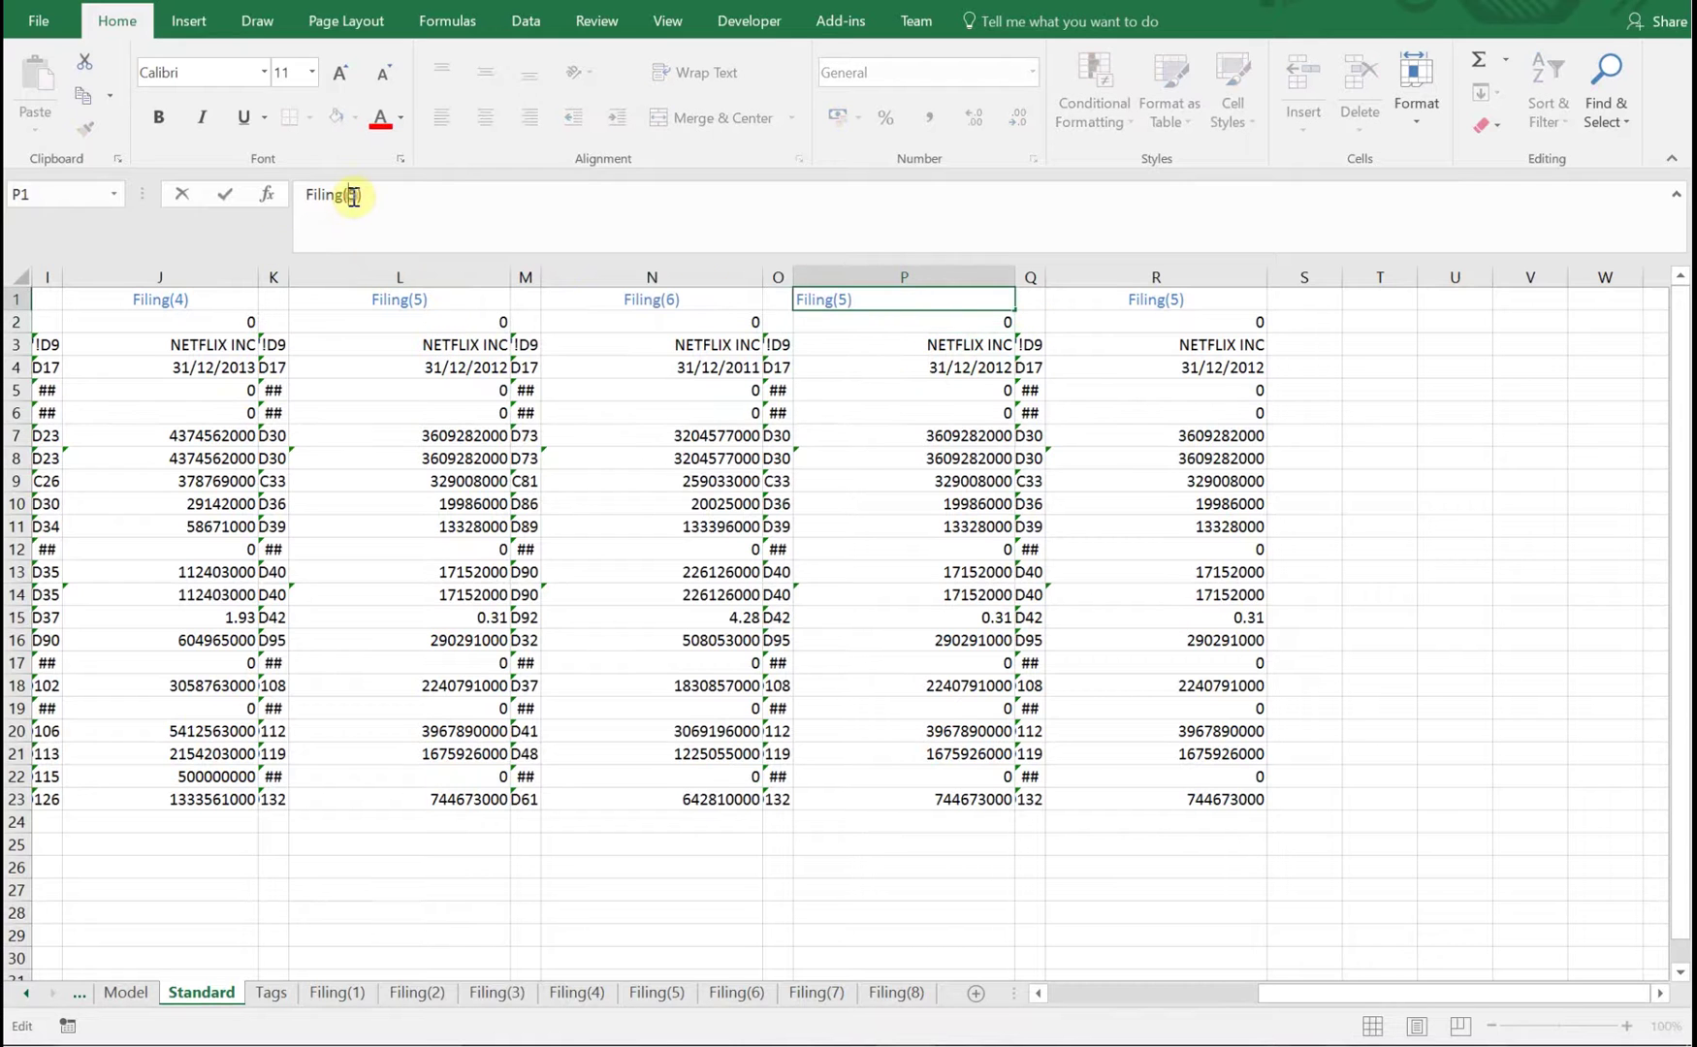
{"action": "key", "text": "BackSpace"}
{"action": "type", "text": "7"}
- Change the third copied column's heading in cell R1 to Filing(8) and apply it
{"action": "left_click", "coordinate": [1184, 390]}
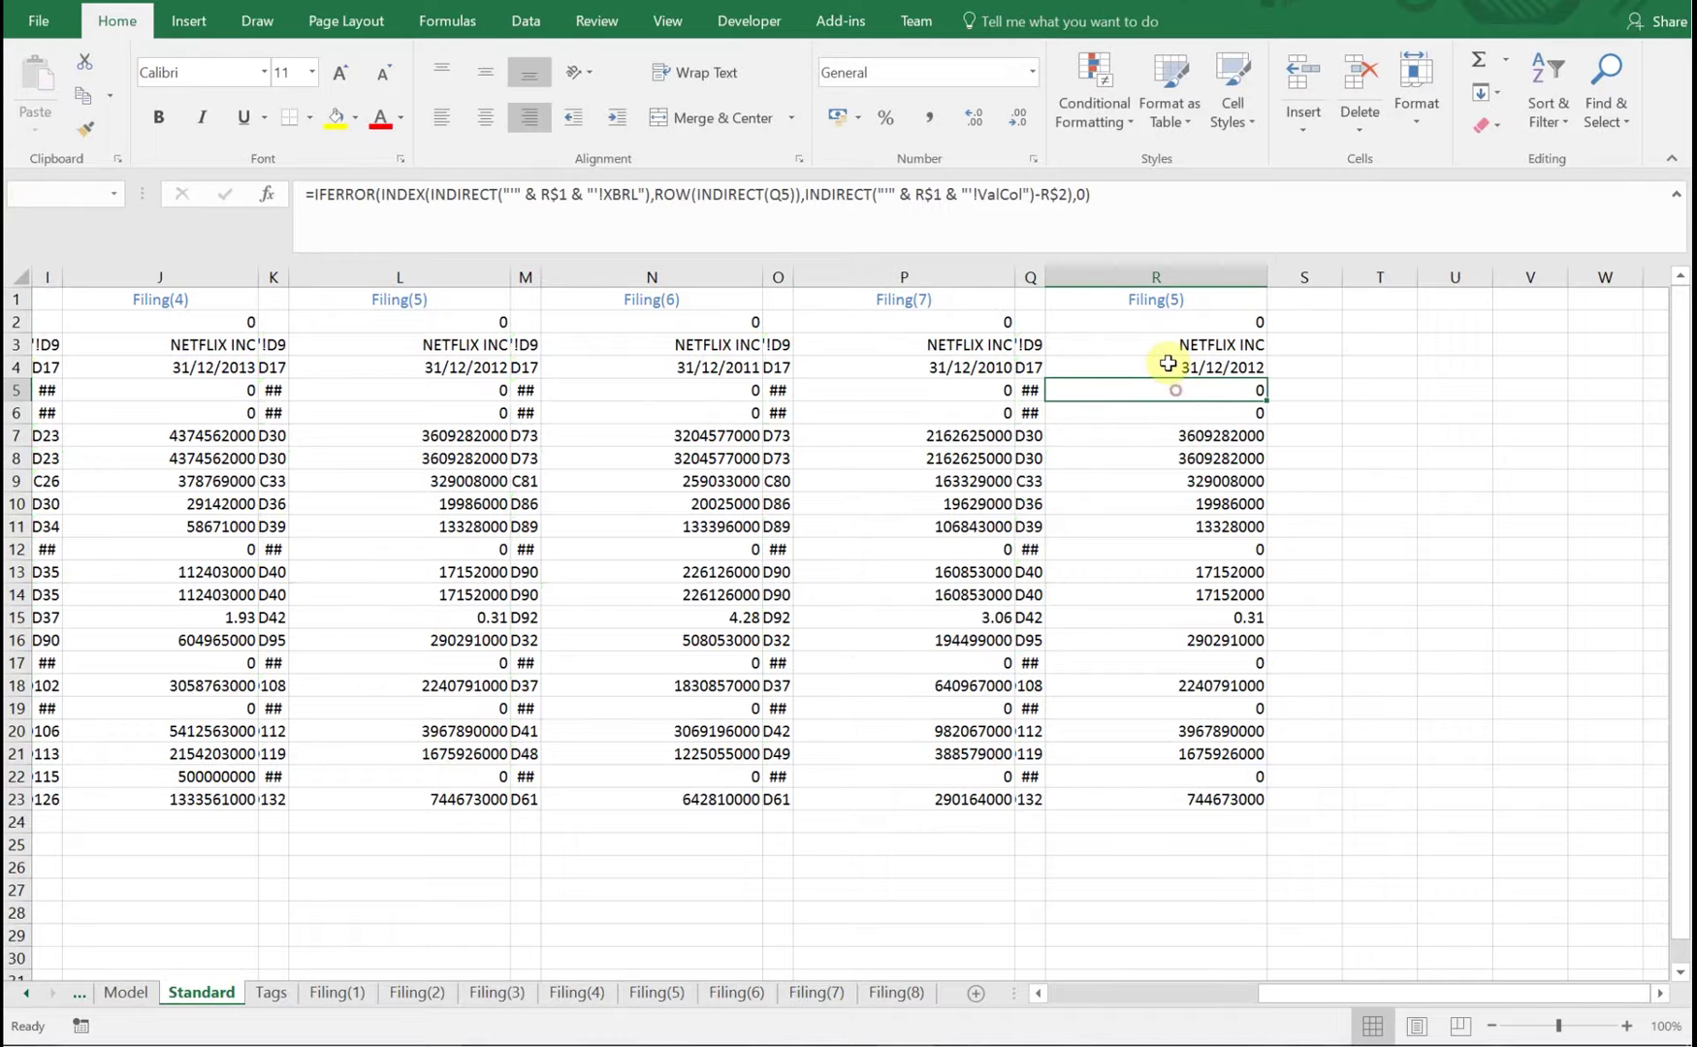
{"action": "key", "text": "Up"}
{"action": "key", "text": "Up"}
{"action": "key", "text": "Up"}
{"action": "key", "text": "Up"}
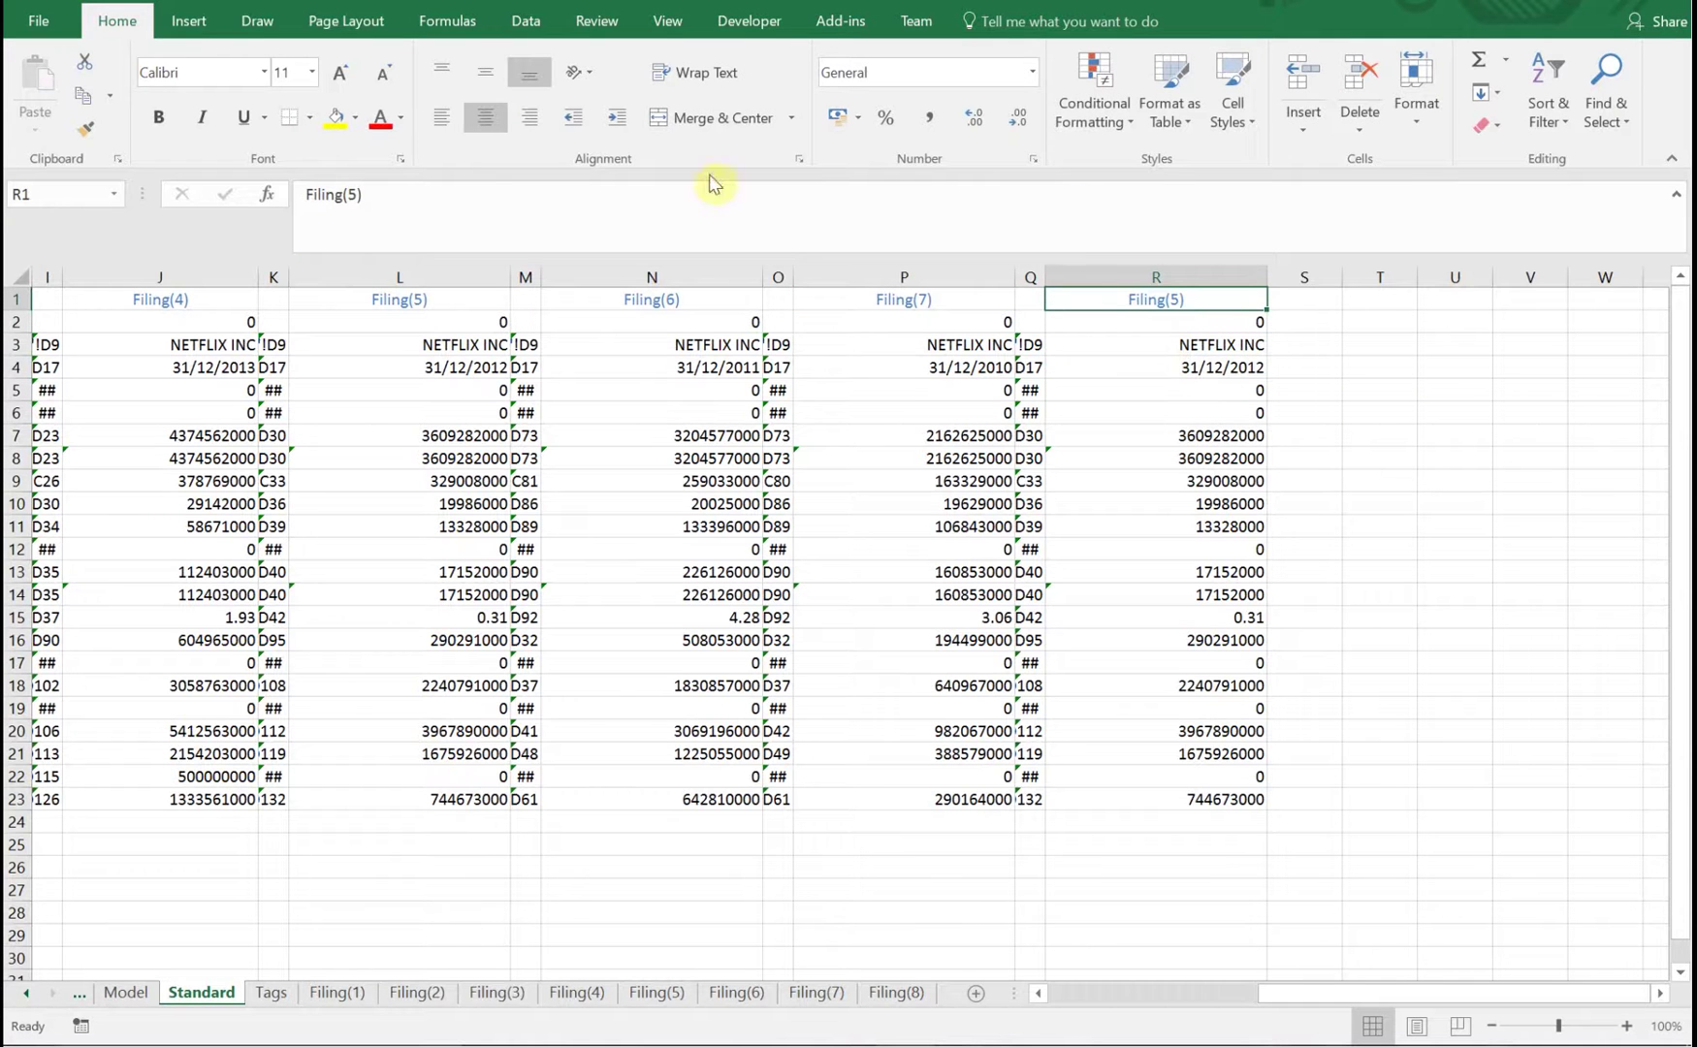
{"action": "left_click", "coordinate": [357, 195]}
{"action": "key", "text": "BackSpace"}
{"action": "type", "text": "8"}
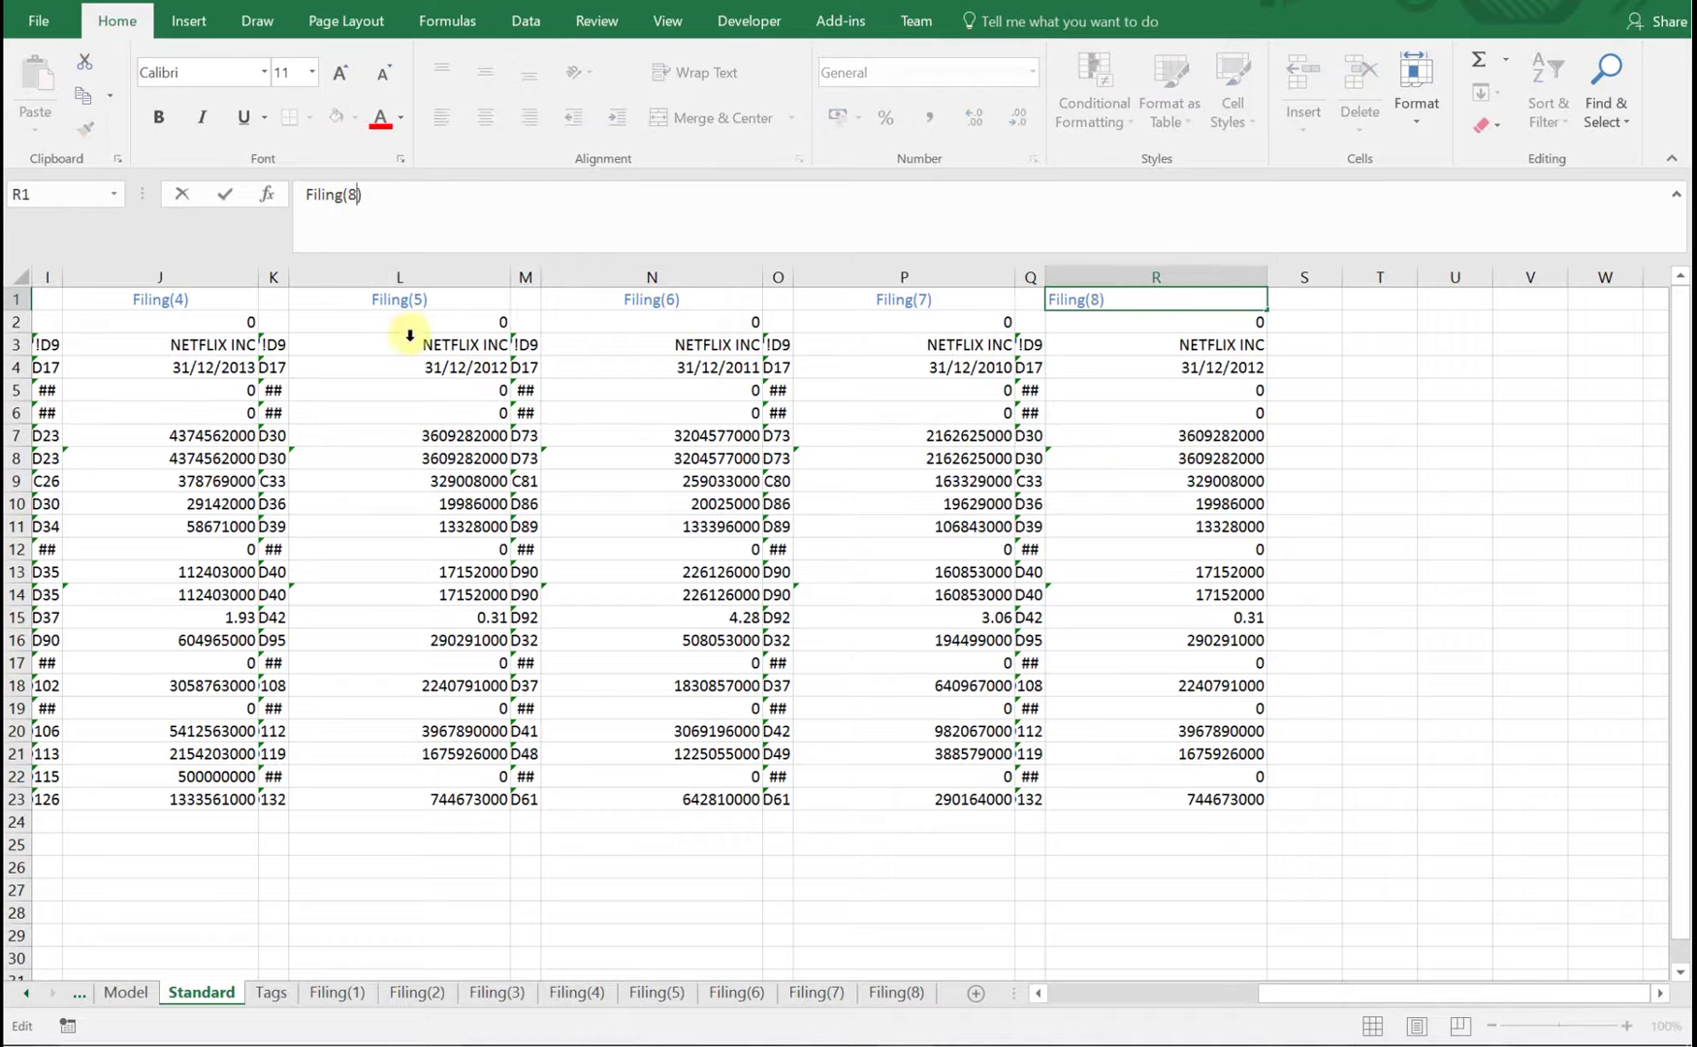
{"action": "left_click", "coordinate": [1105, 453]}
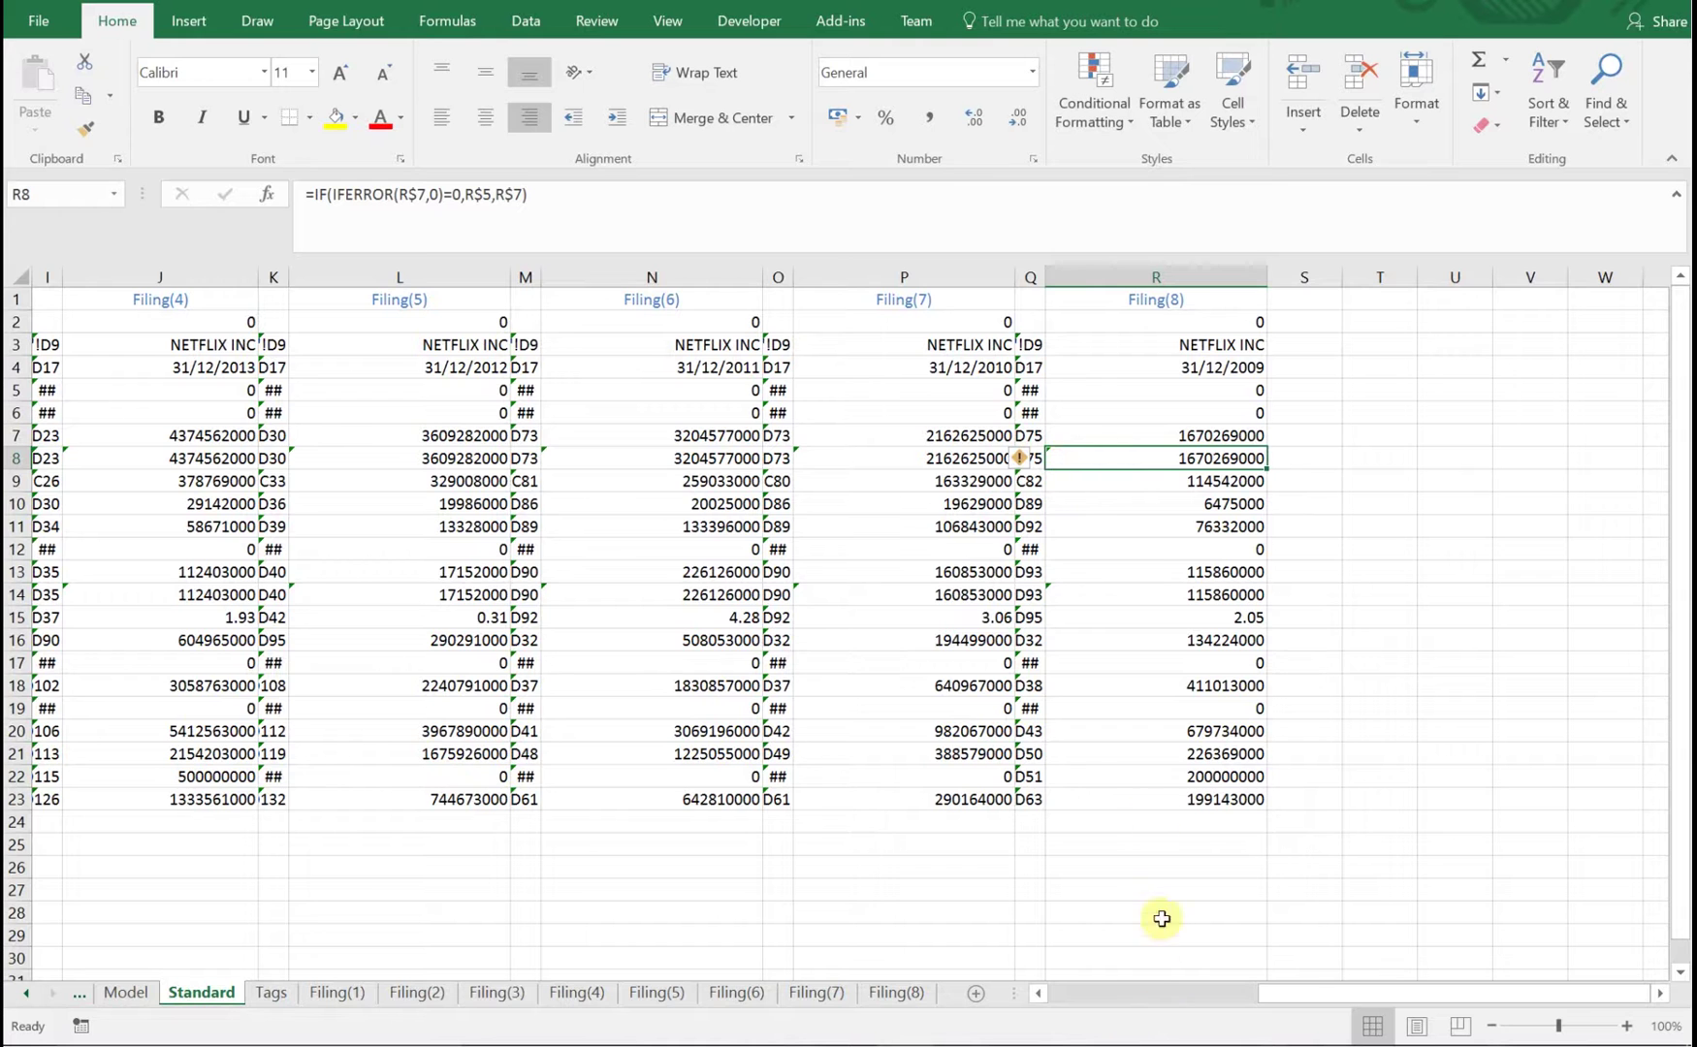
- Copy the Filing(8) column pair Q:R into columns S through V of the Standard sheet
{"action": "left_click", "coordinate": [1083, 994]}
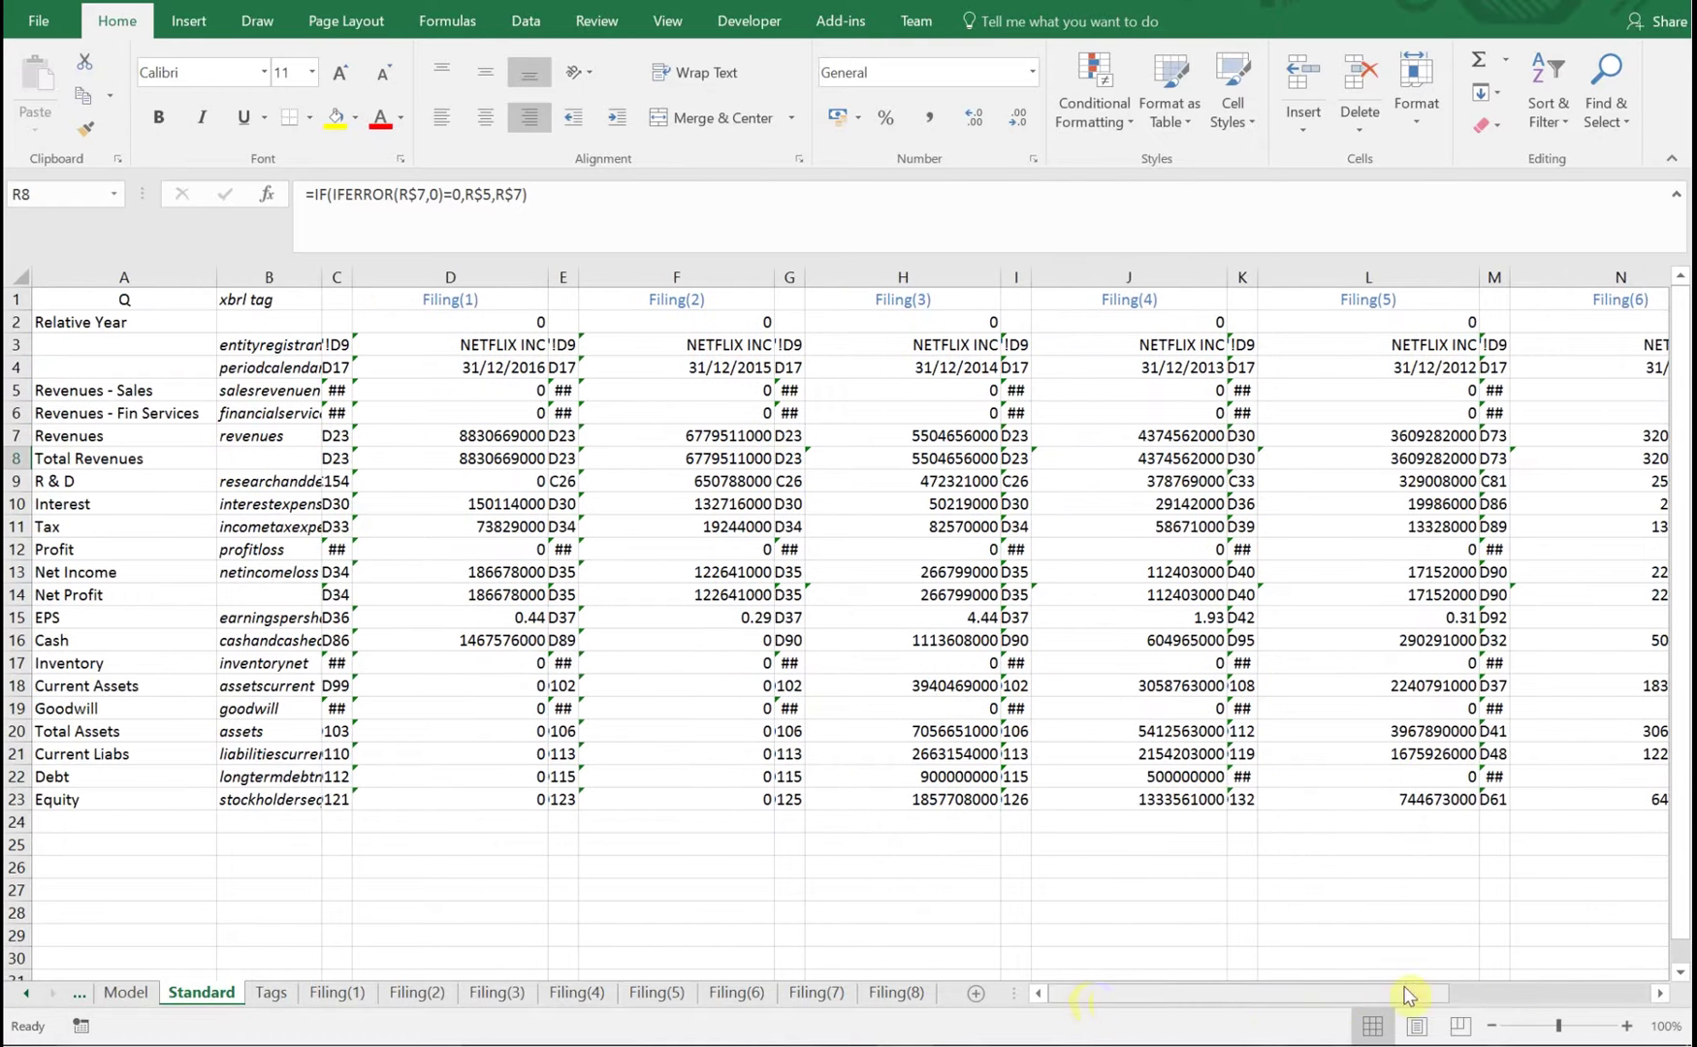
{"action": "left_click", "coordinate": [1522, 998]}
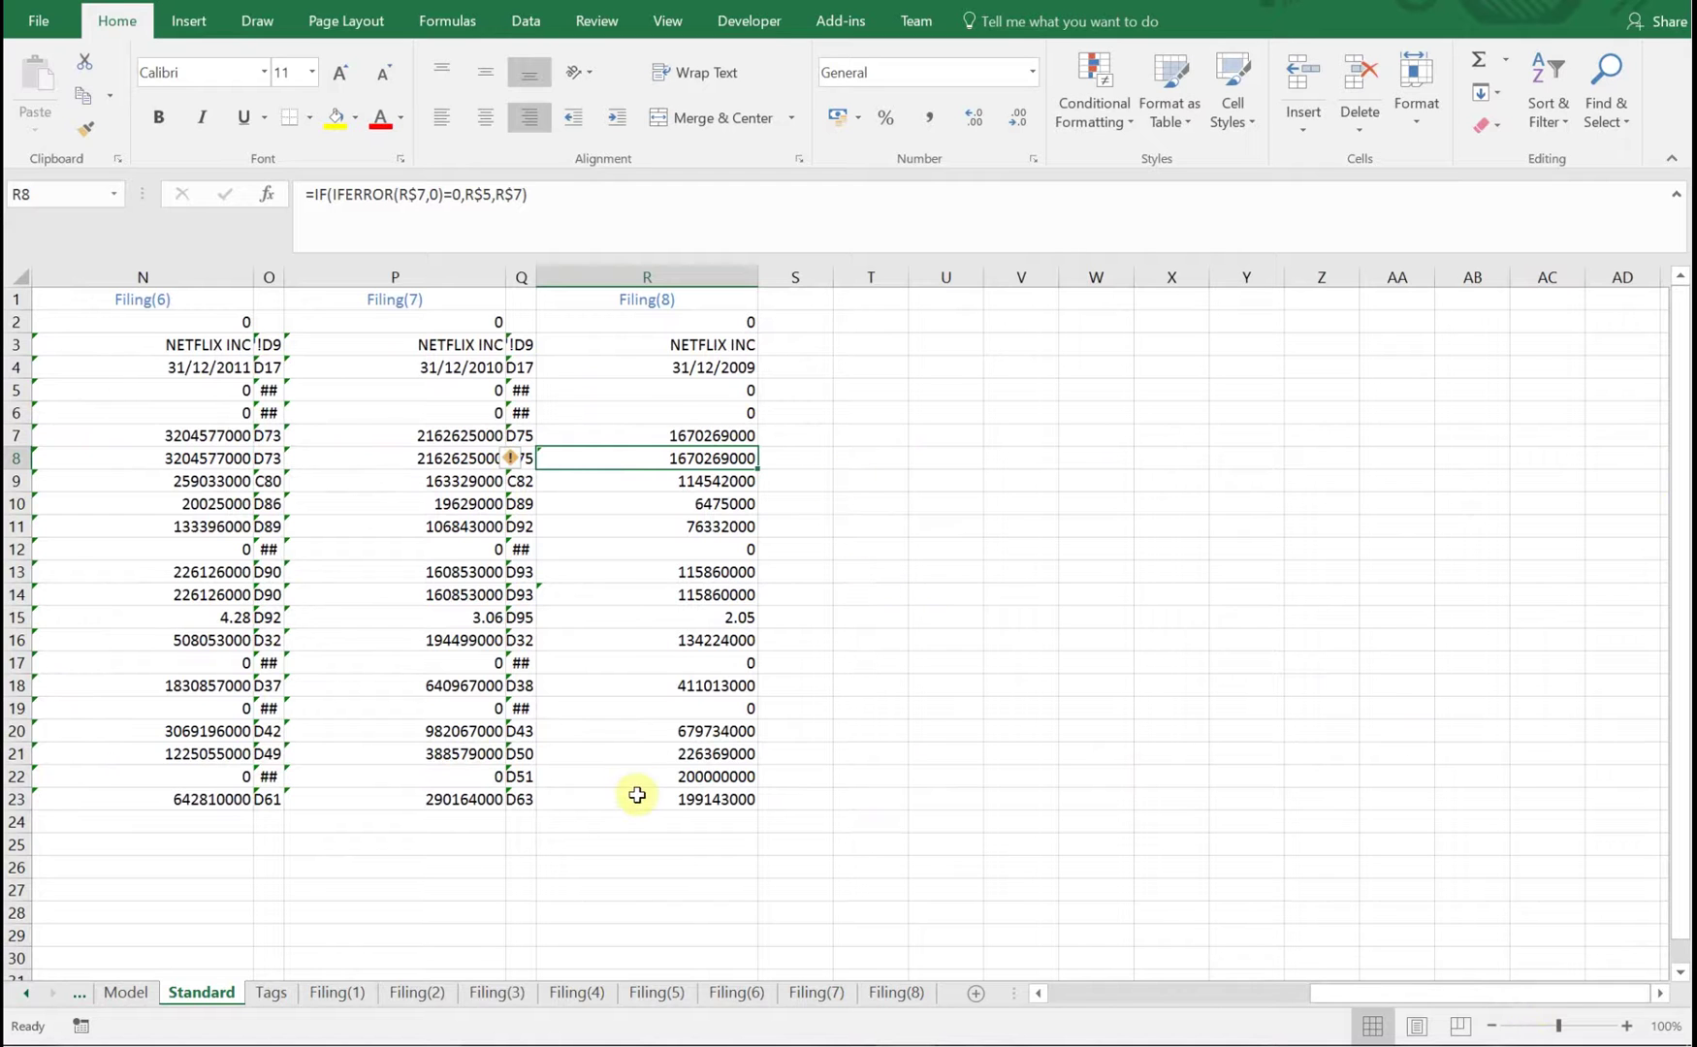
{"action": "left_click_drag", "start_coordinate": [521, 276], "coordinate": [640, 310]}
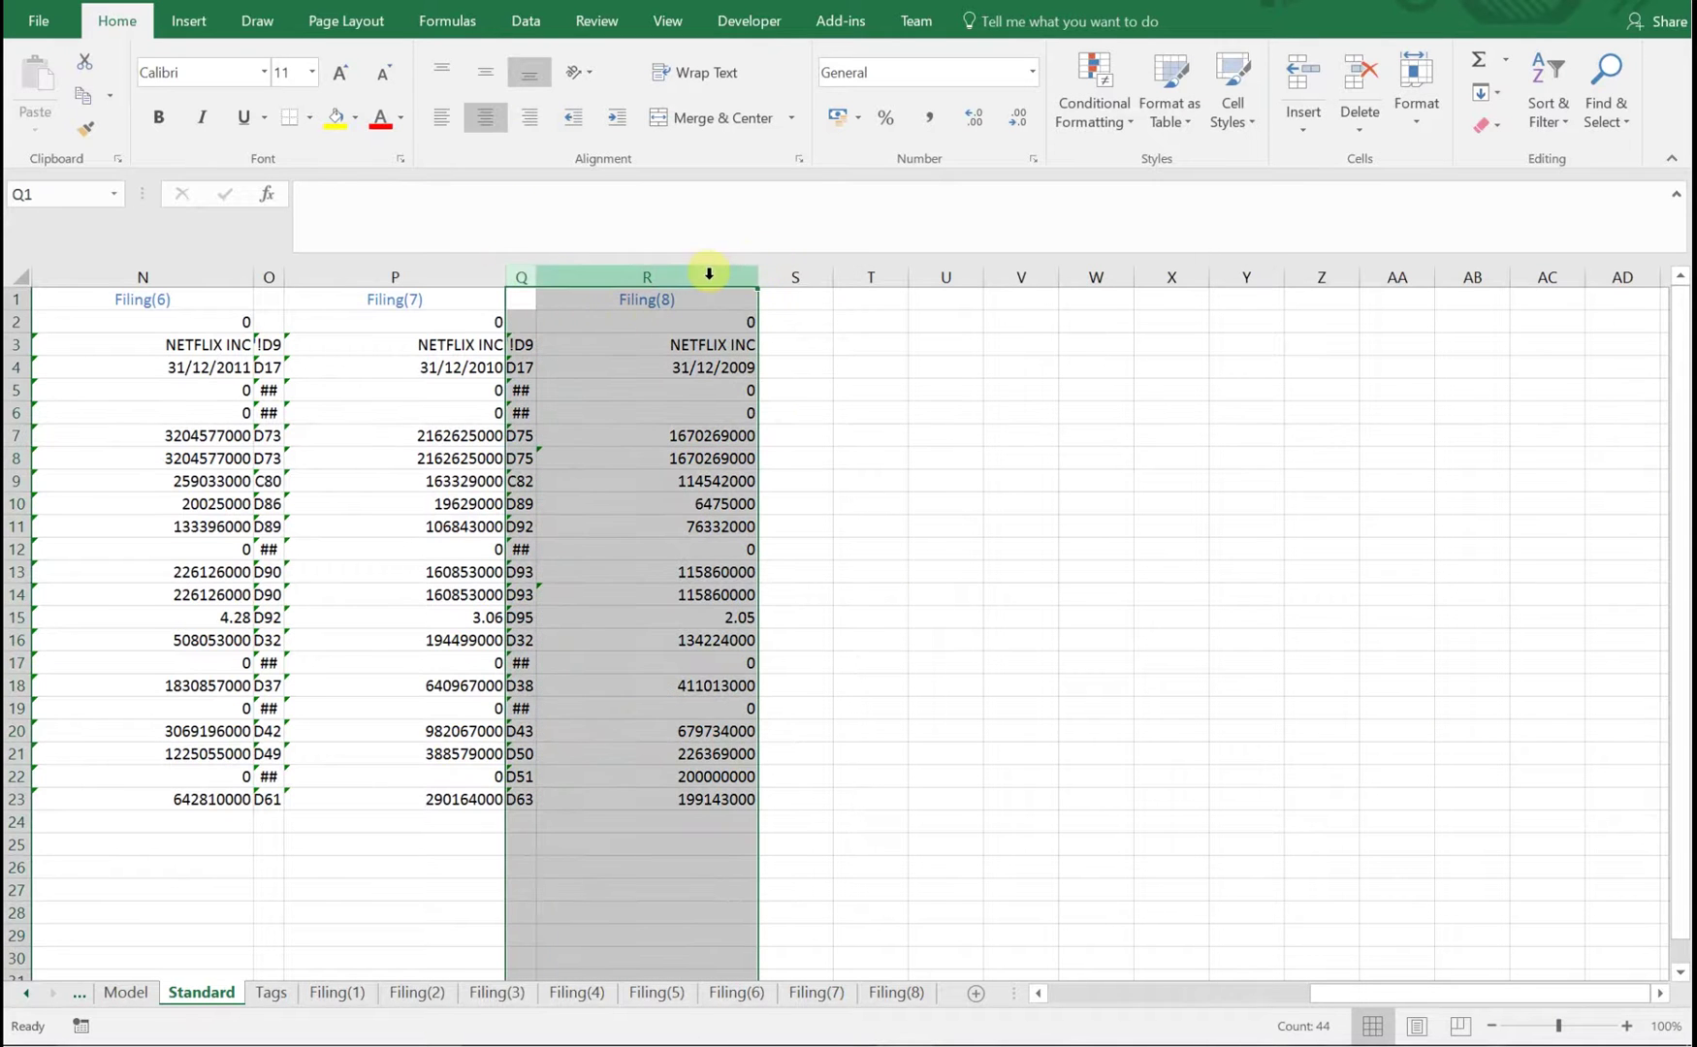
{"action": "key", "text": "ctrl+c"}
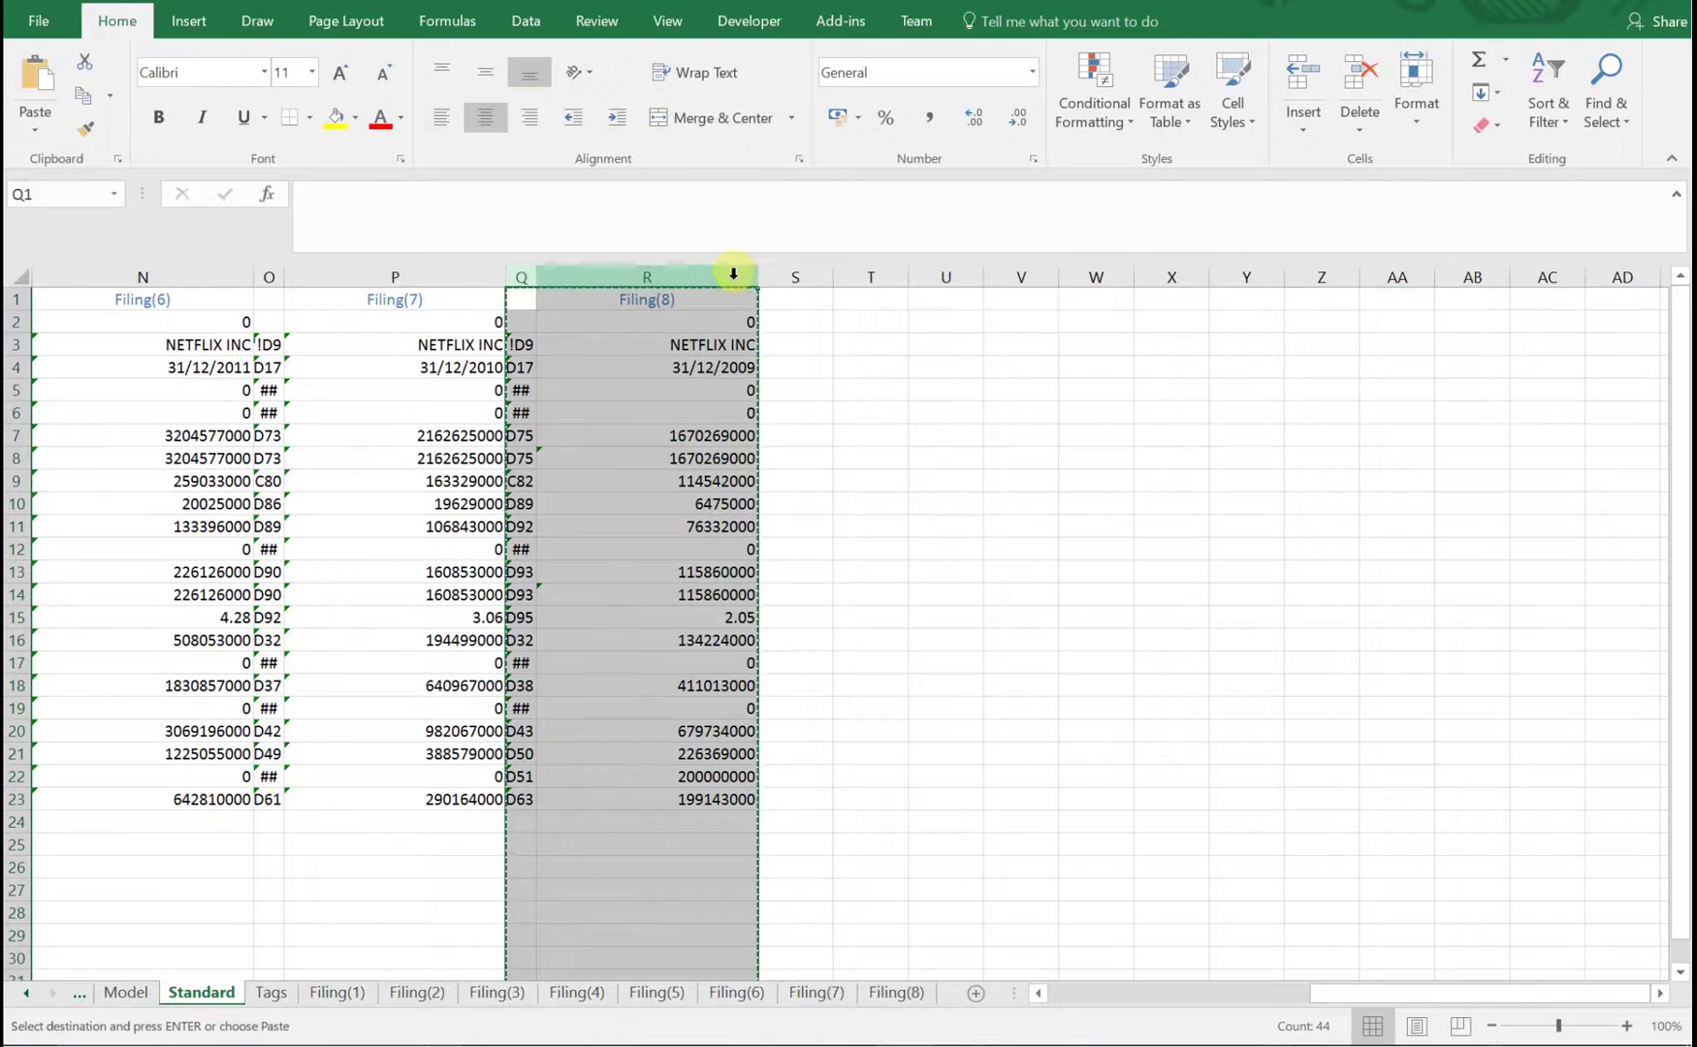
{"action": "left_click_drag", "start_coordinate": [793, 266], "coordinate": [998, 281]}
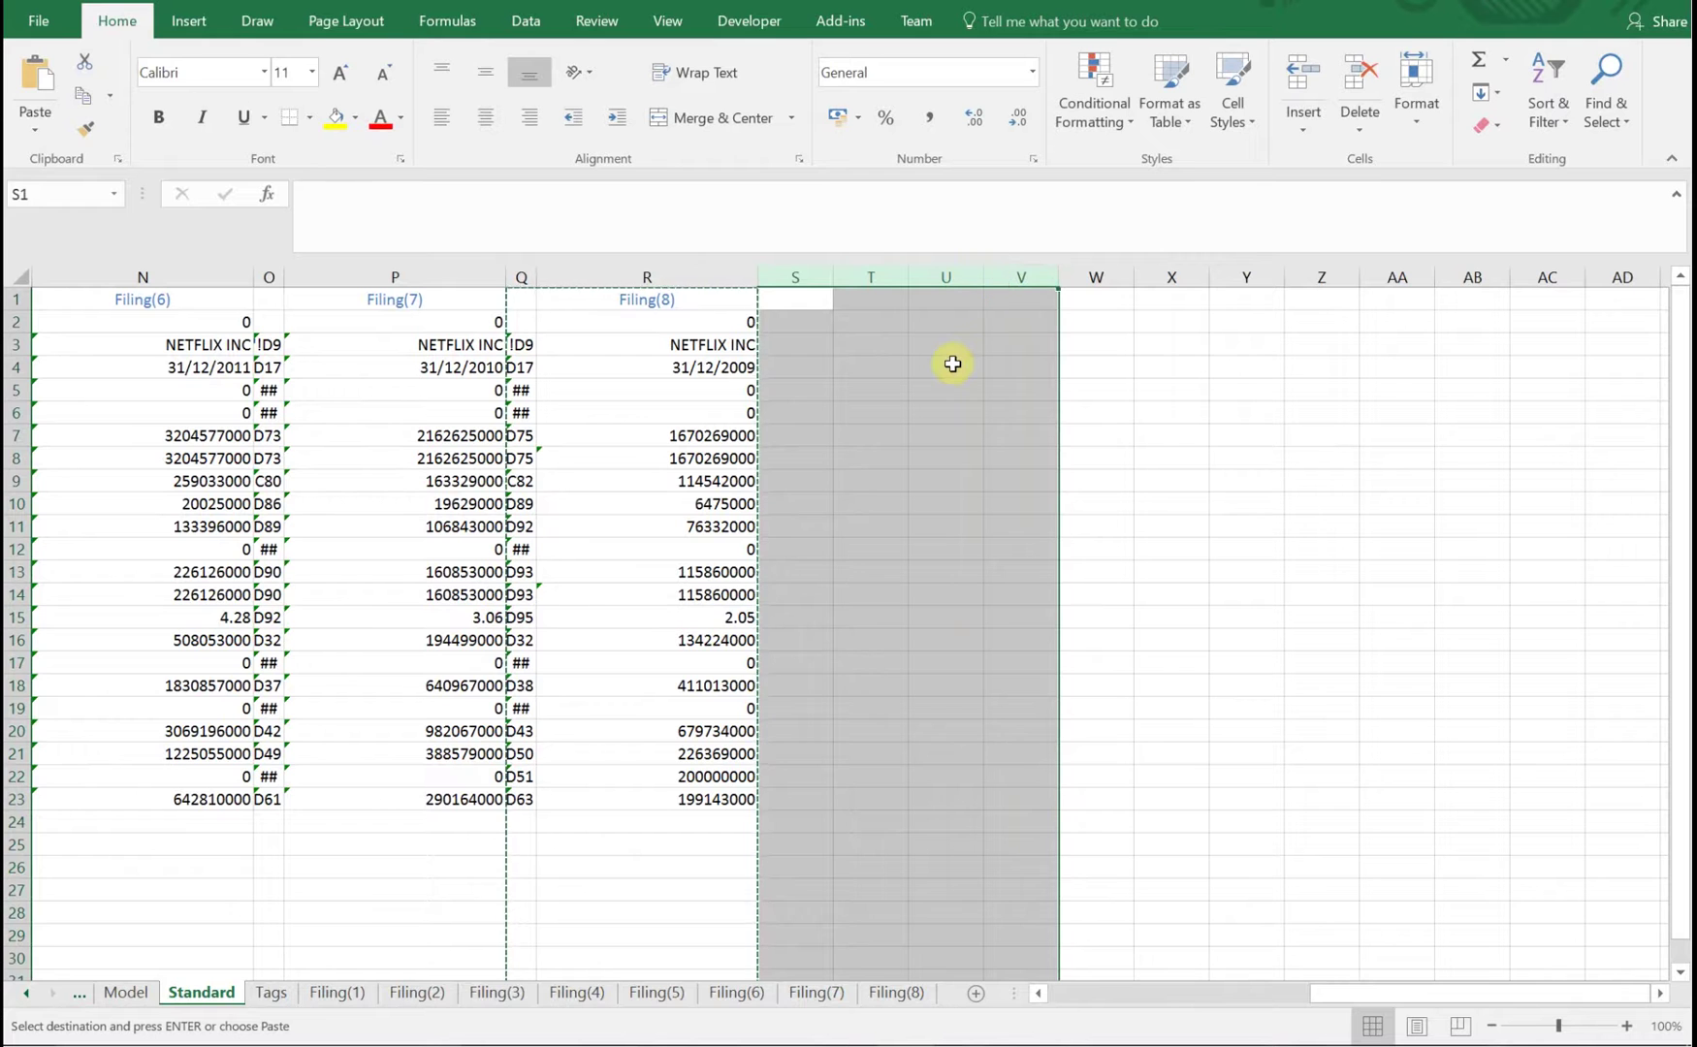
{"action": "key", "text": "ctrl+v"}
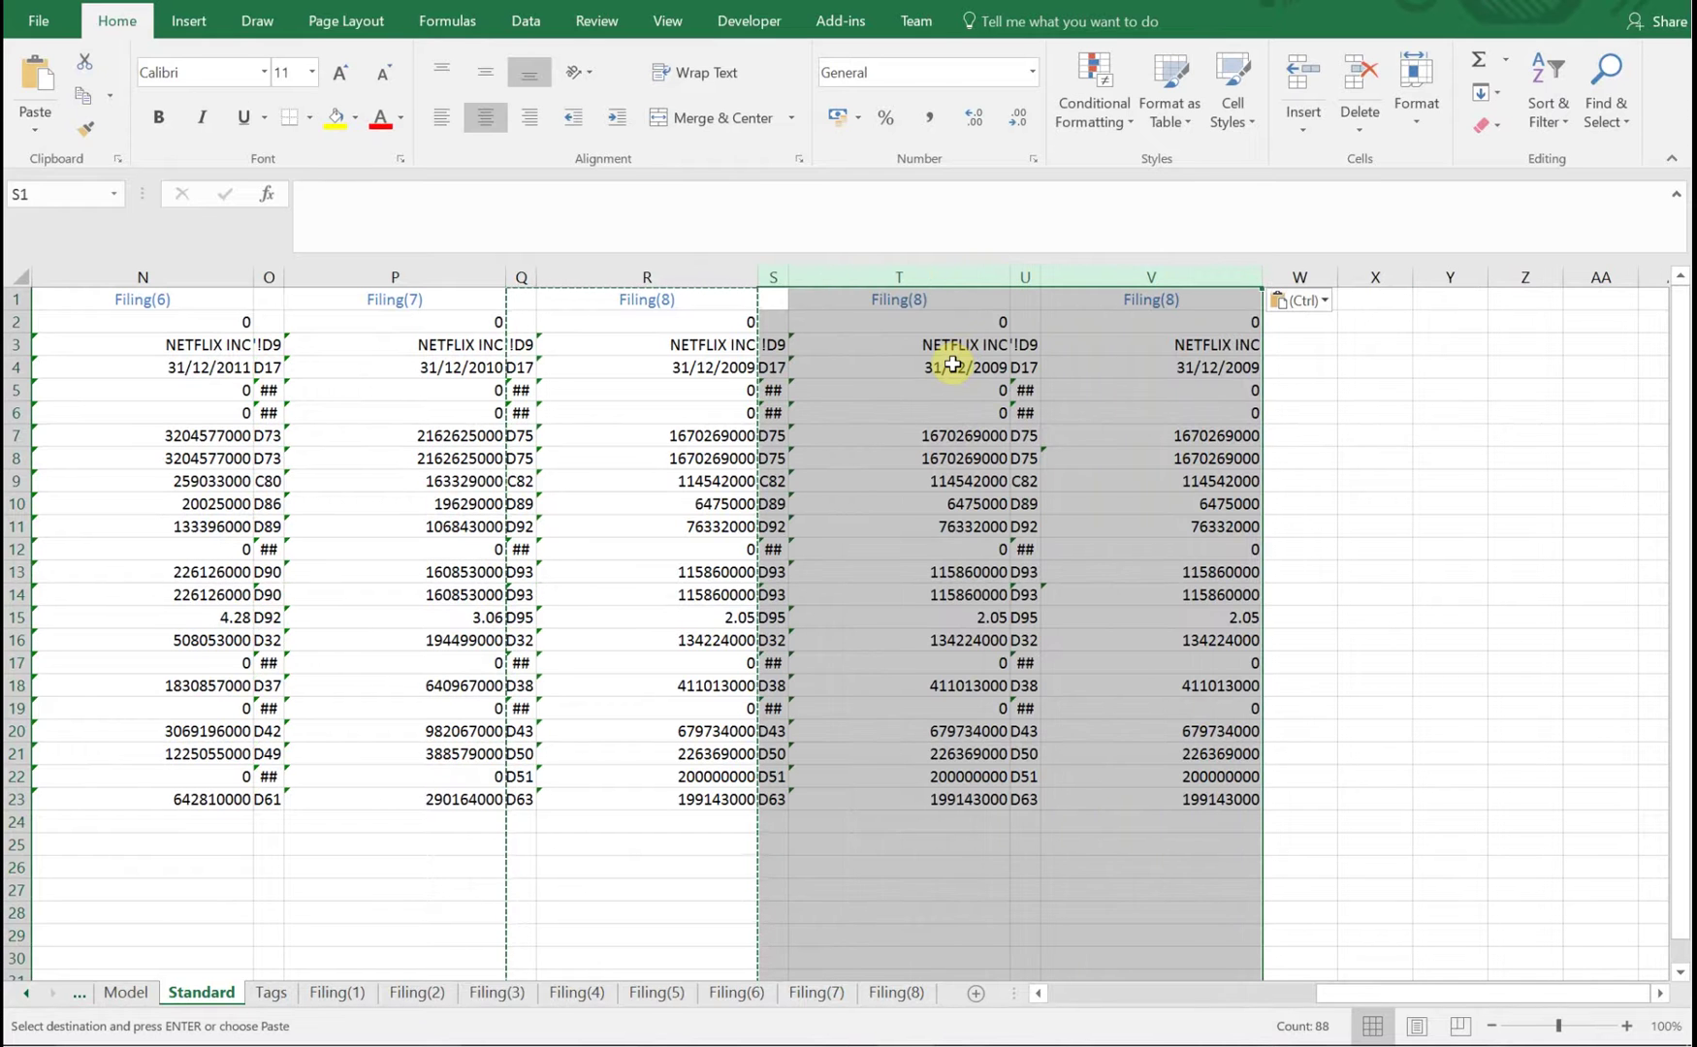
- Set the Relative Year in cell T2 to -1 and check the column's period date
{"action": "left_click", "coordinate": [682, 391]}
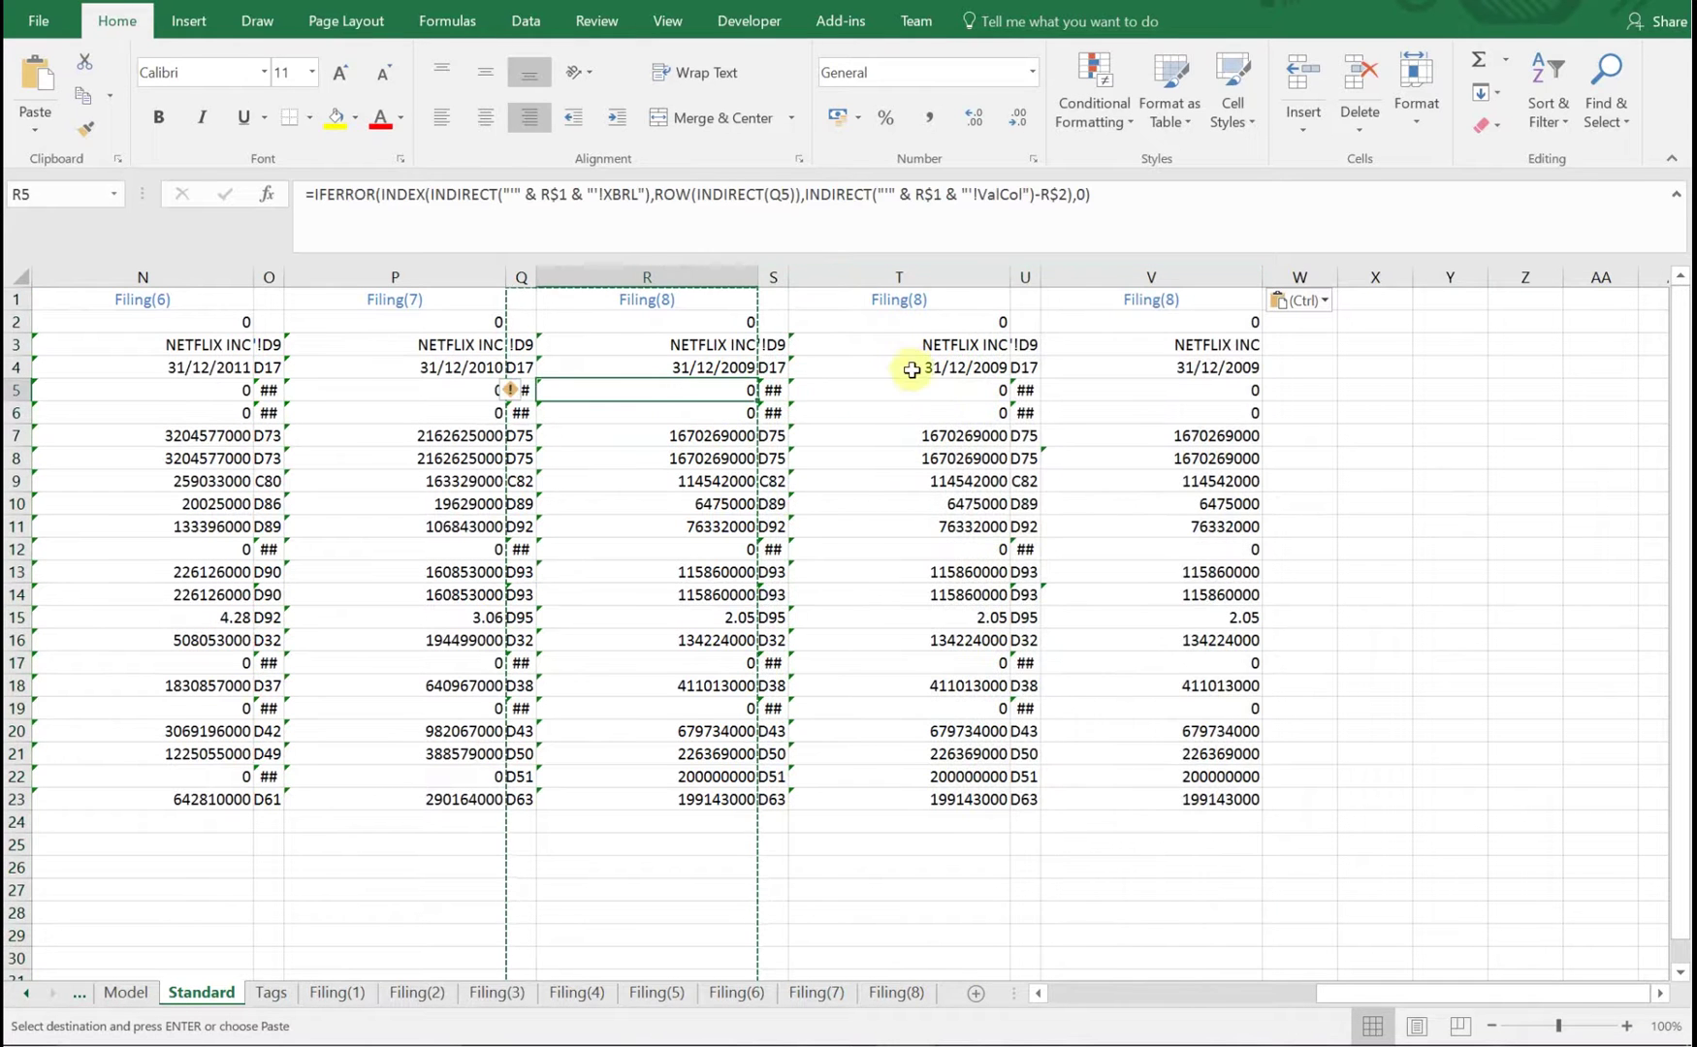
{"action": "left_click", "coordinate": [880, 320]}
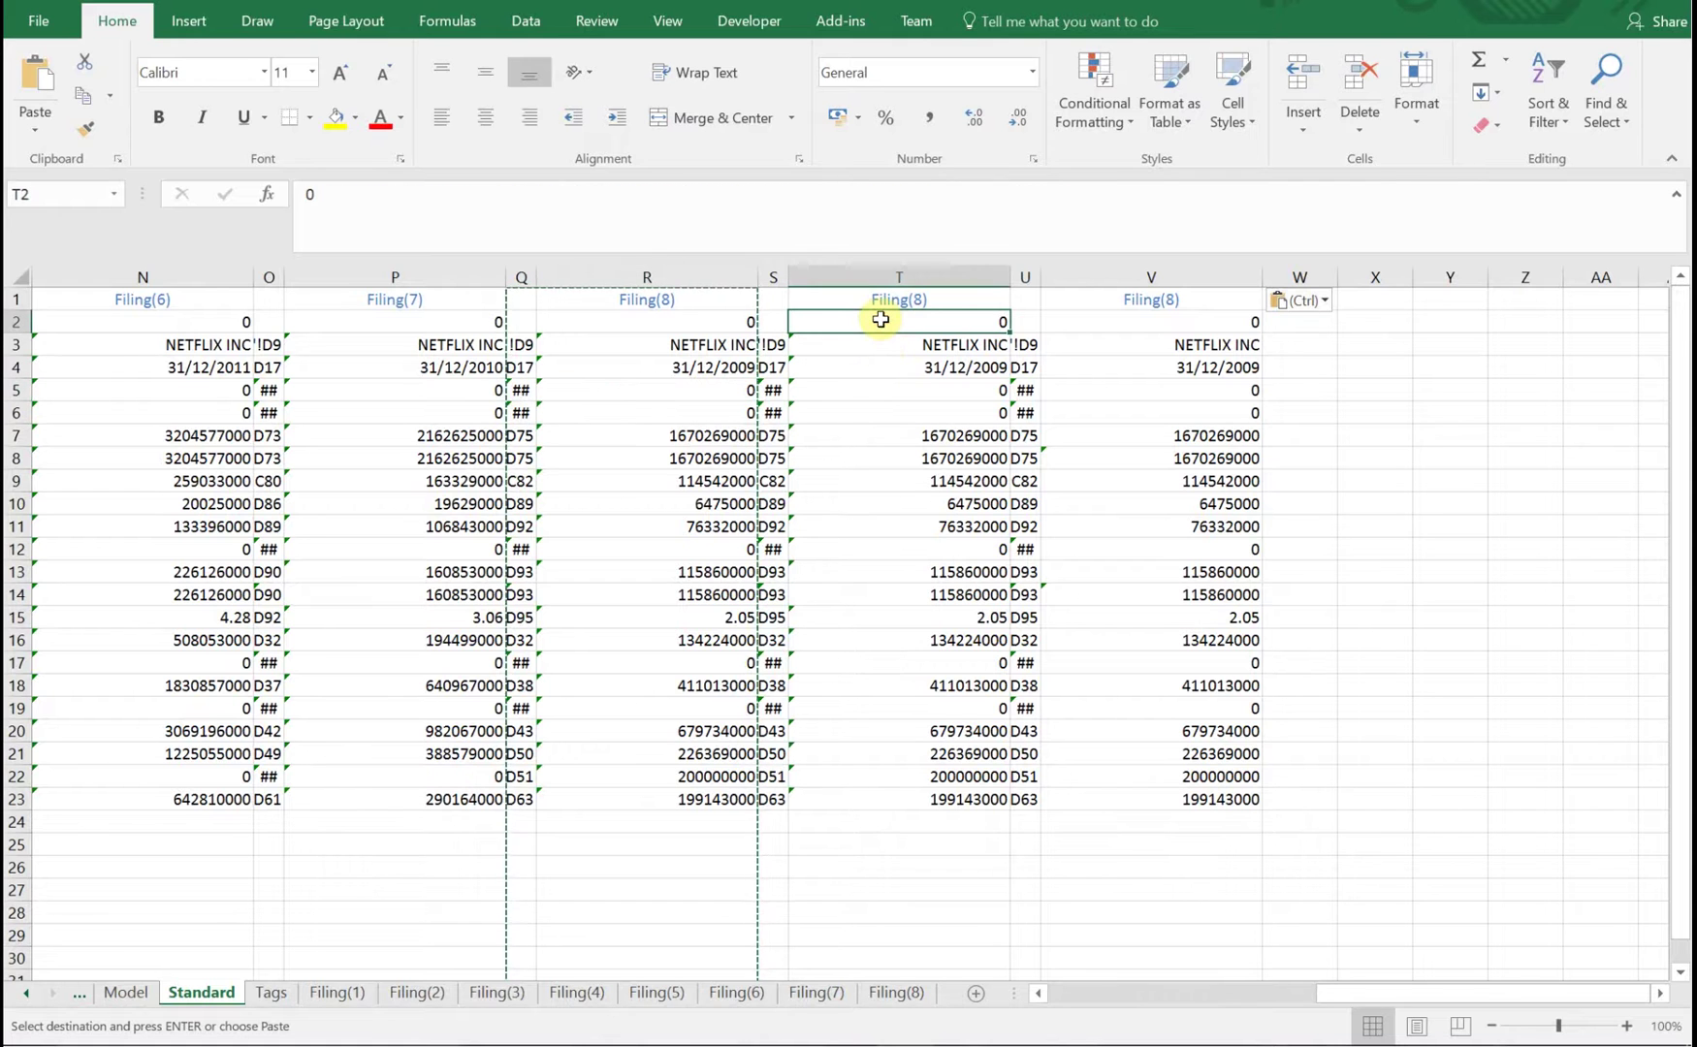
{"action": "type", "text": "-1"}
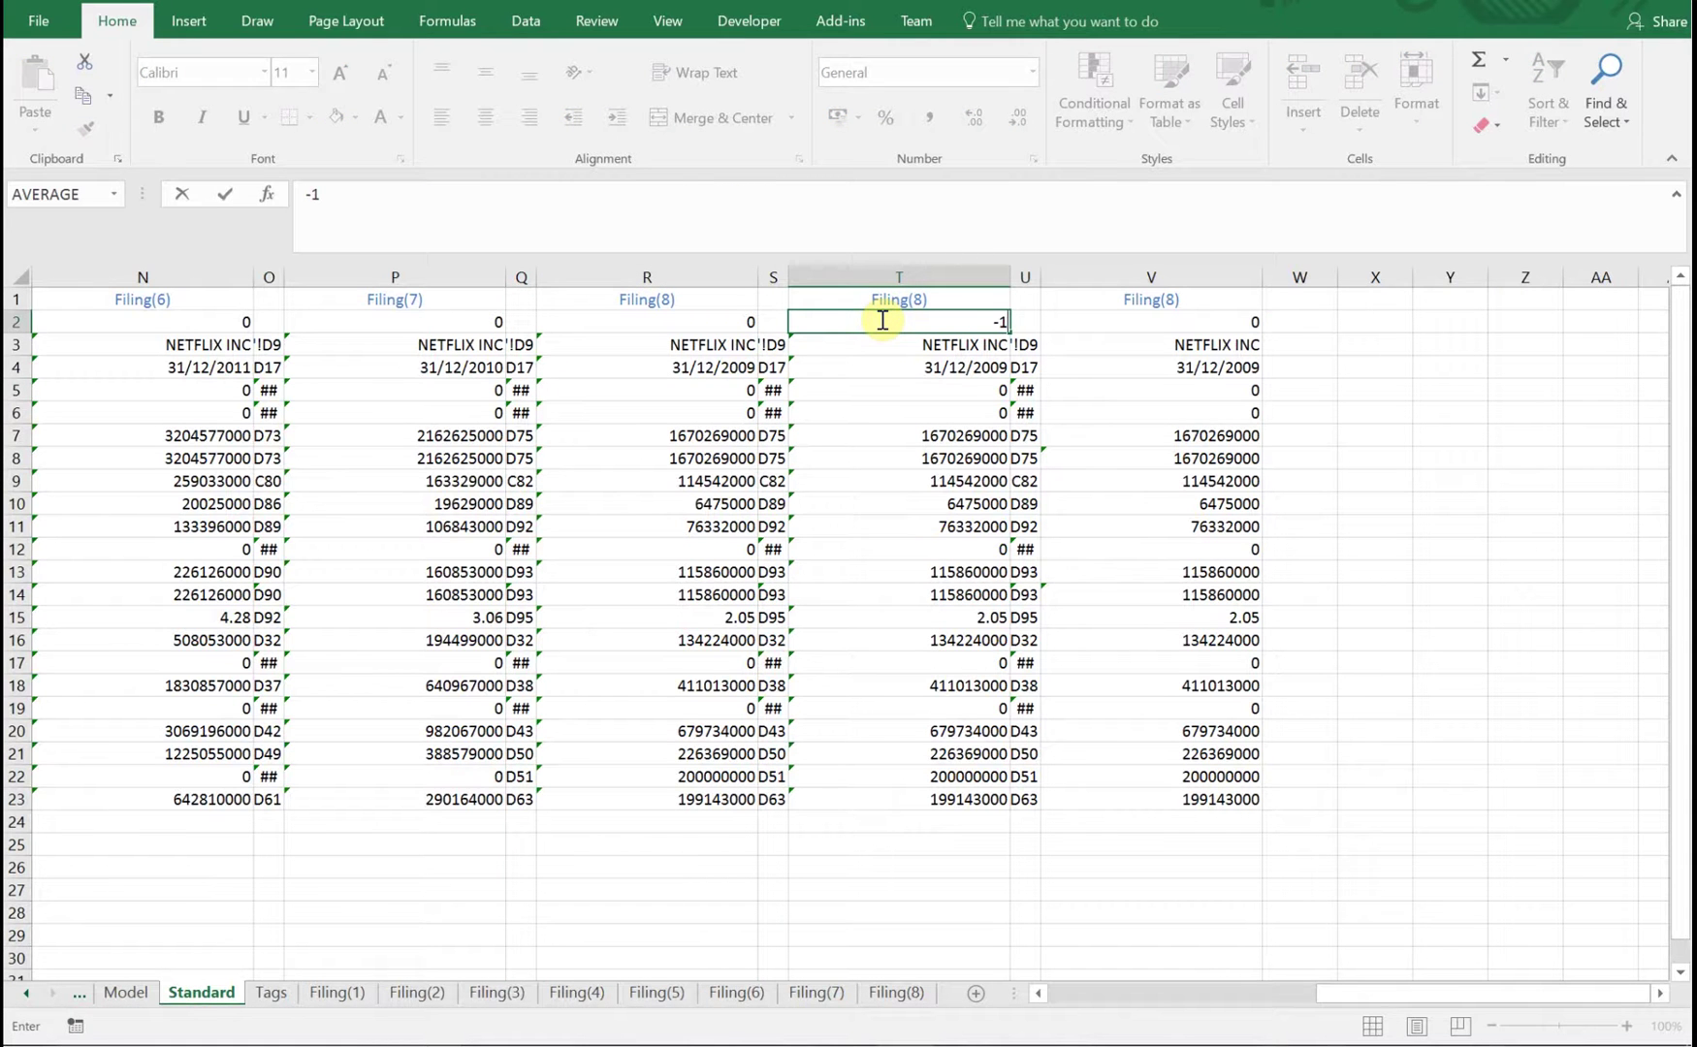
{"action": "key", "text": "Return"}
{"action": "left_click", "coordinate": [914, 374]}
{"action": "left_click", "coordinate": [890, 413]}
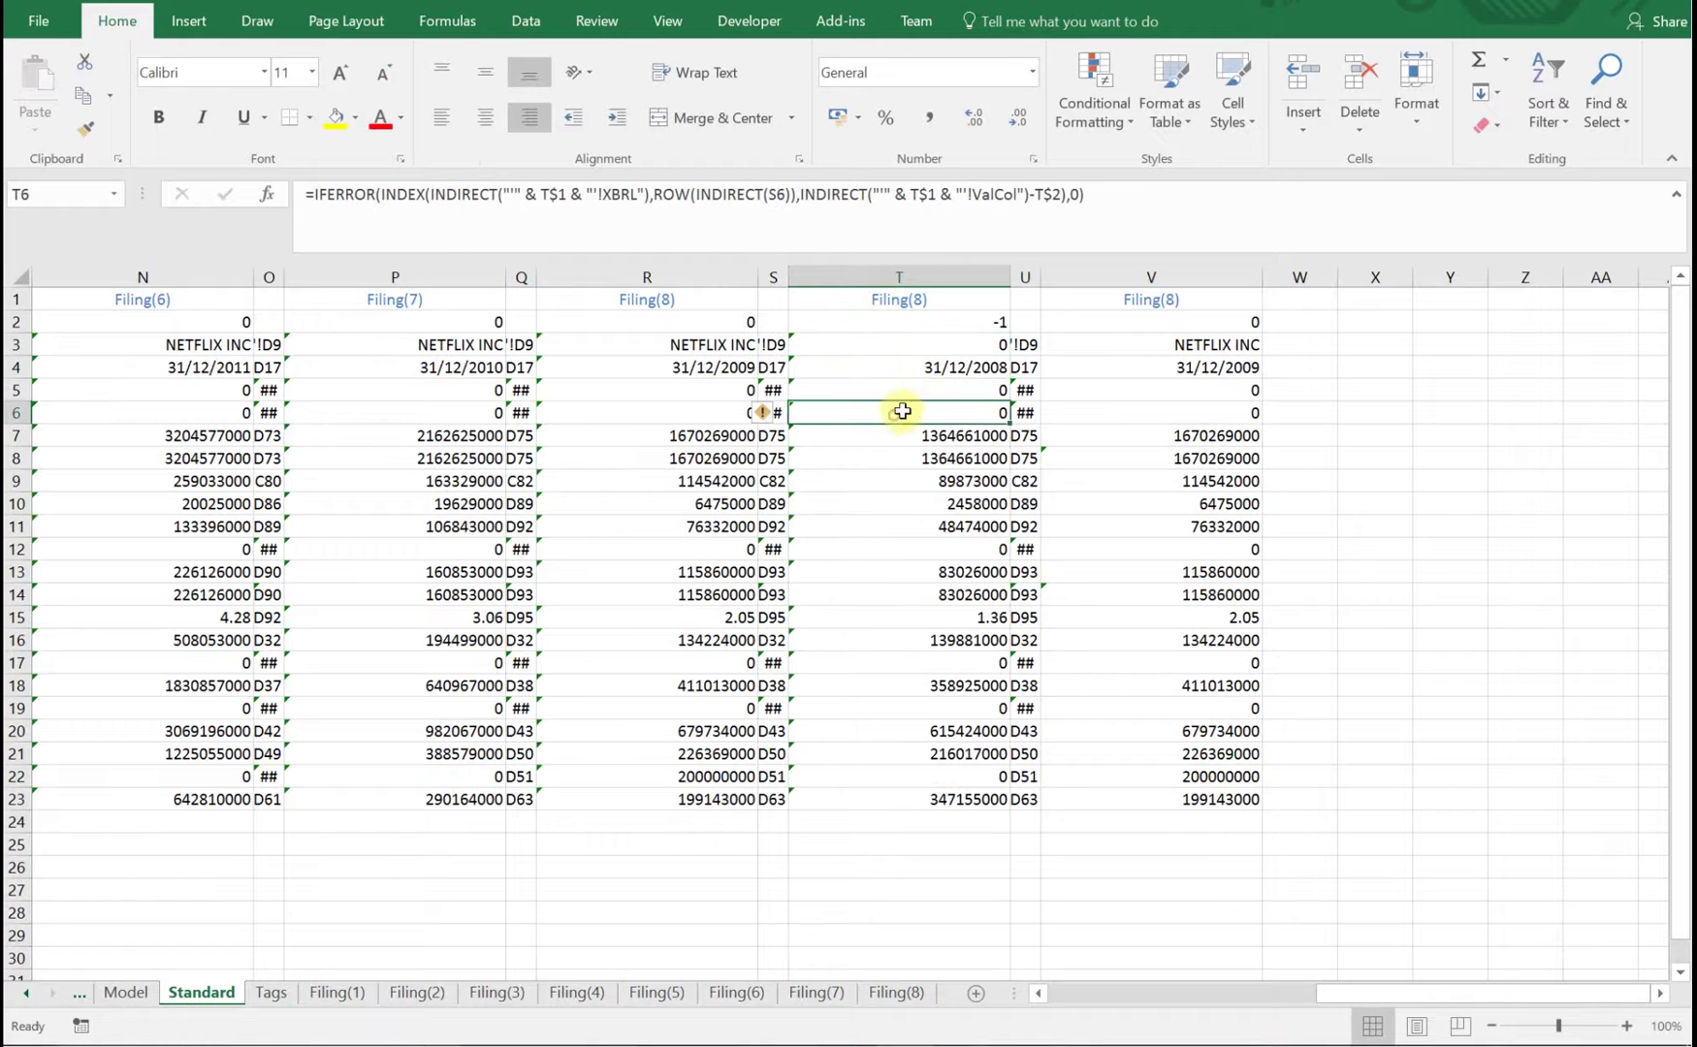
{"action": "left_click", "coordinate": [921, 369]}
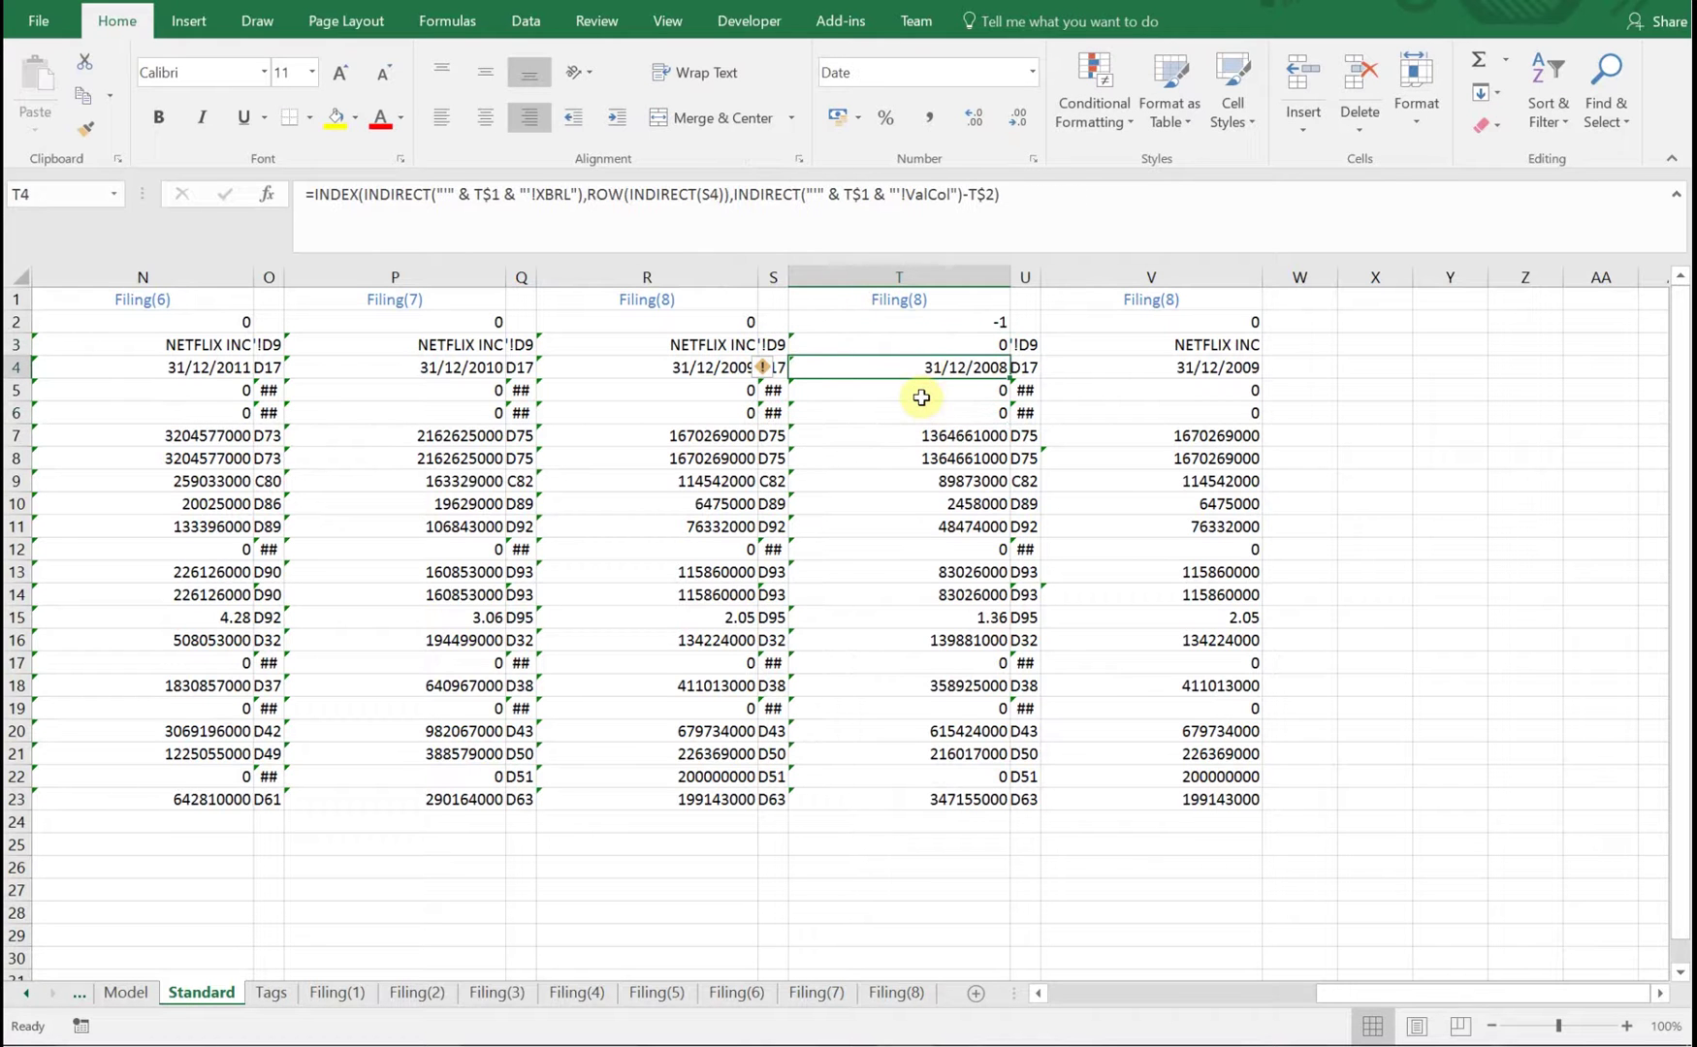
{"action": "left_click", "coordinate": [921, 393]}
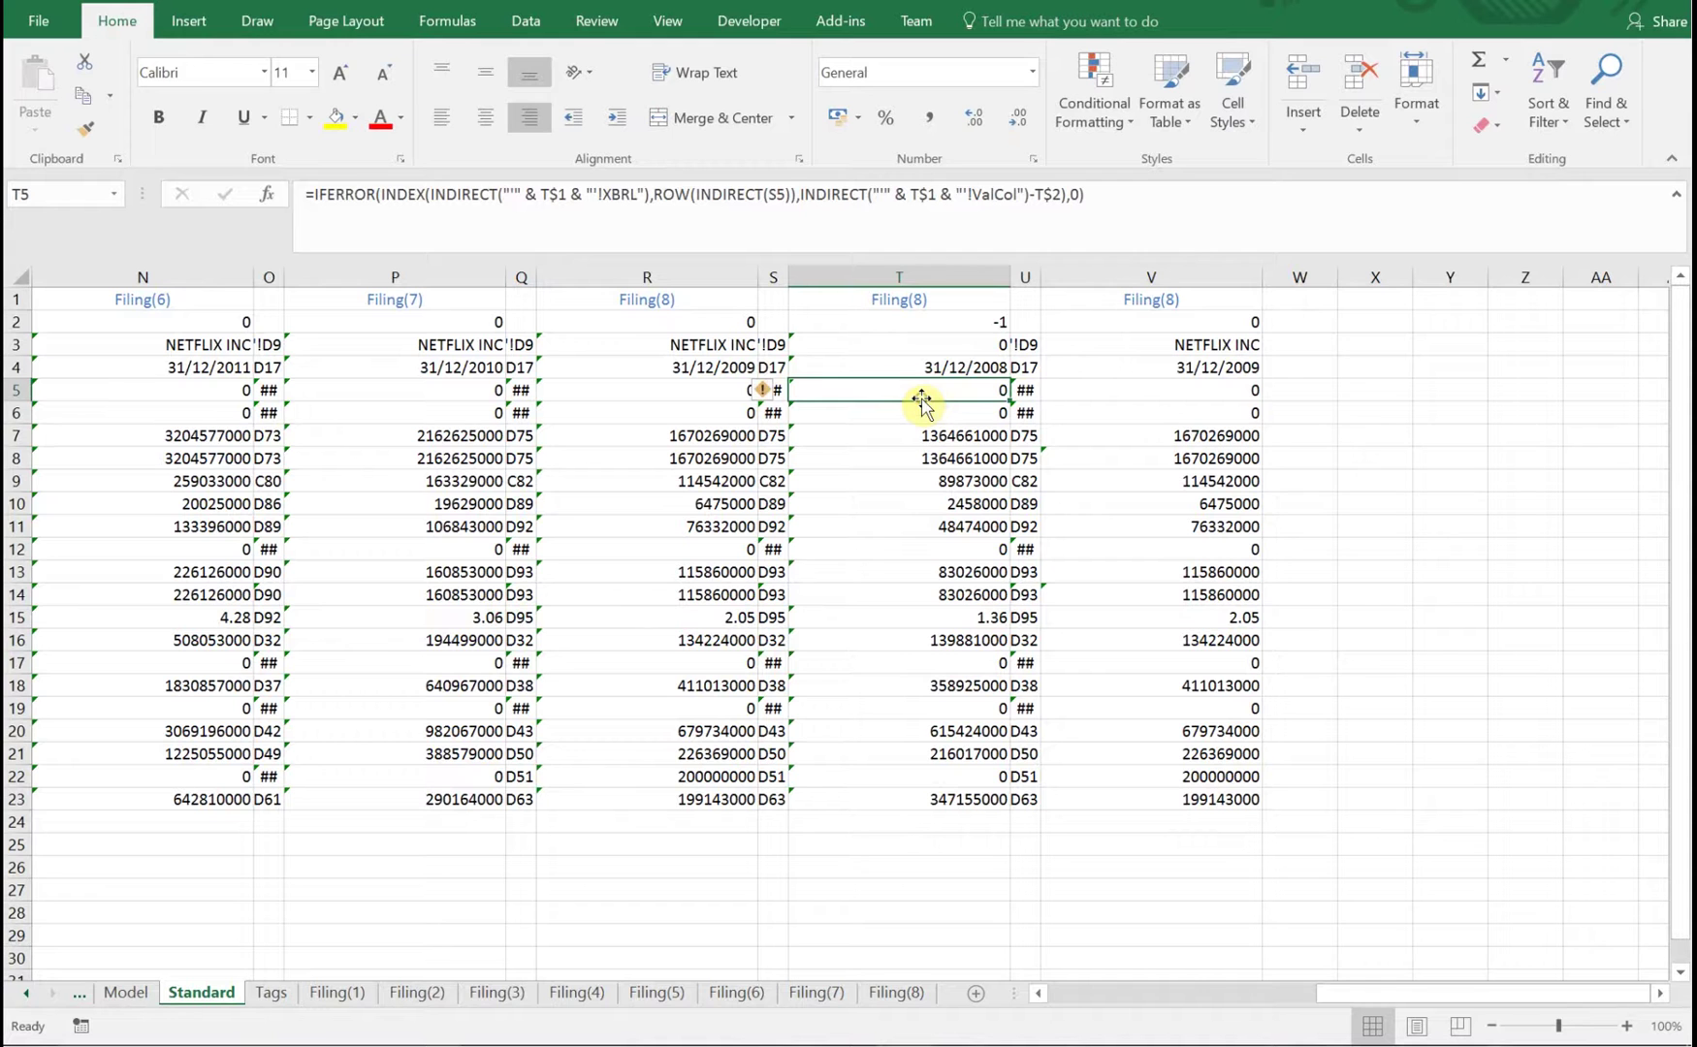
- Set the Relative Year in cell V2 to -2 and check the column's period date
{"action": "left_click", "coordinate": [1183, 367]}
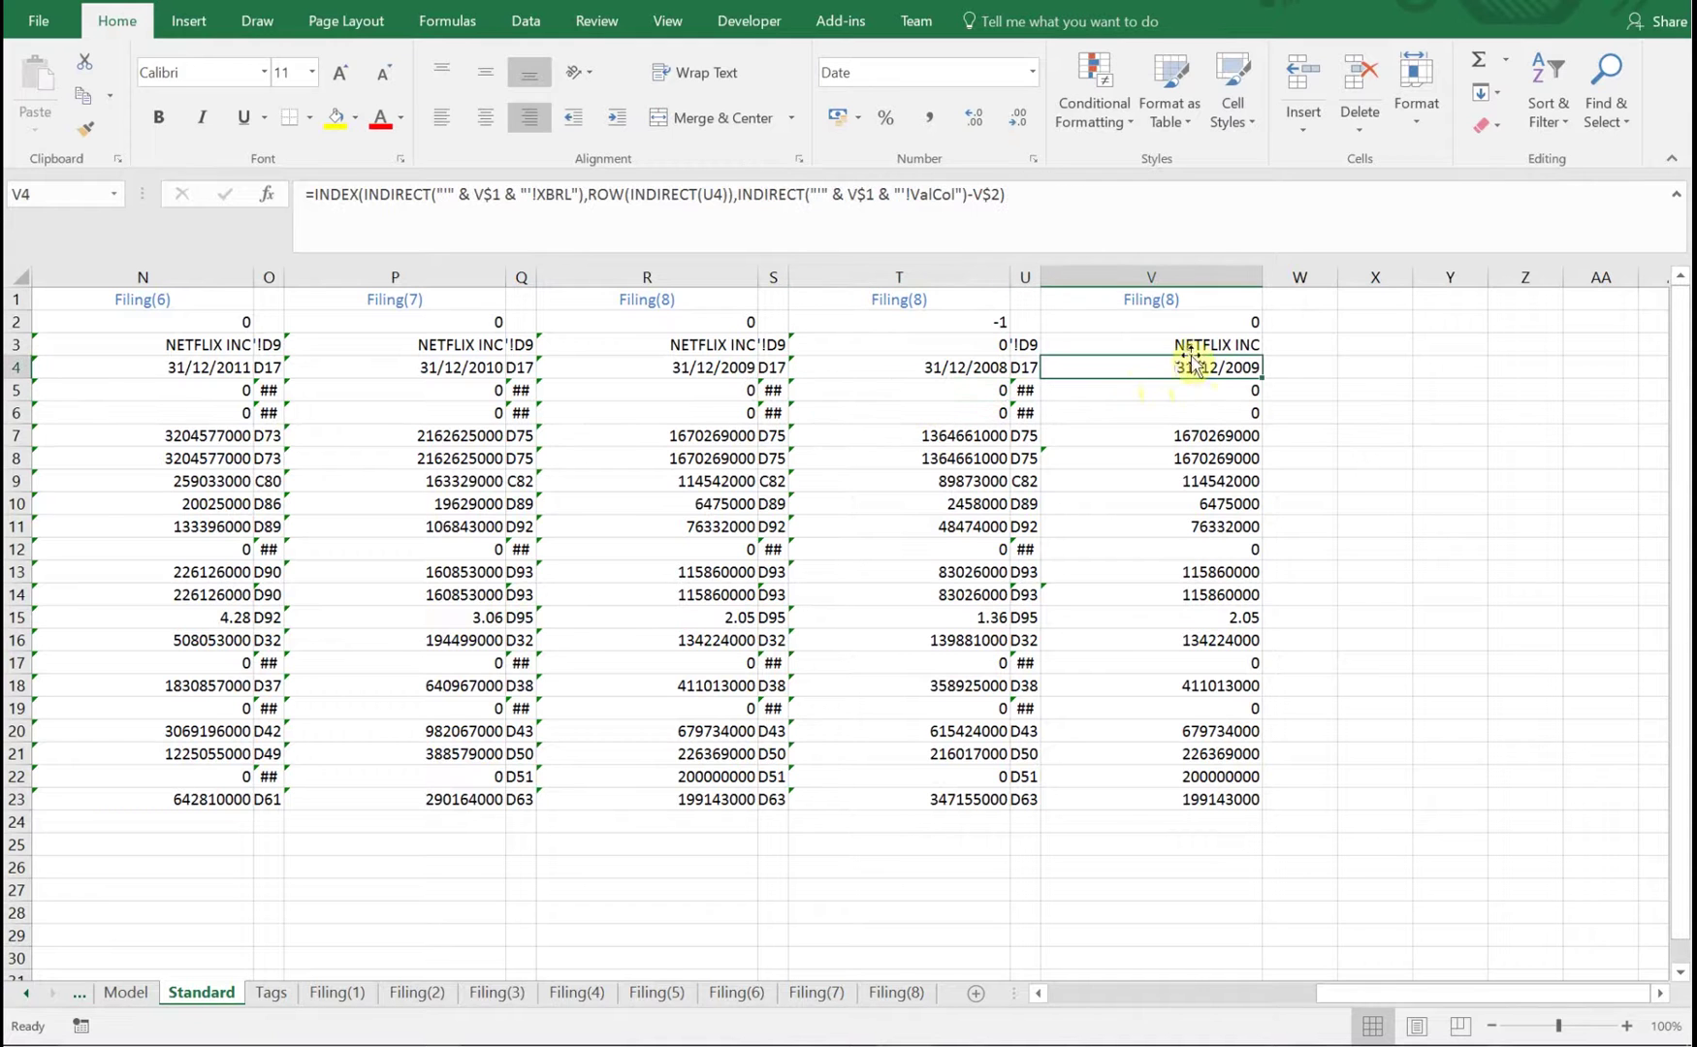
{"action": "left_click", "coordinate": [1196, 325]}
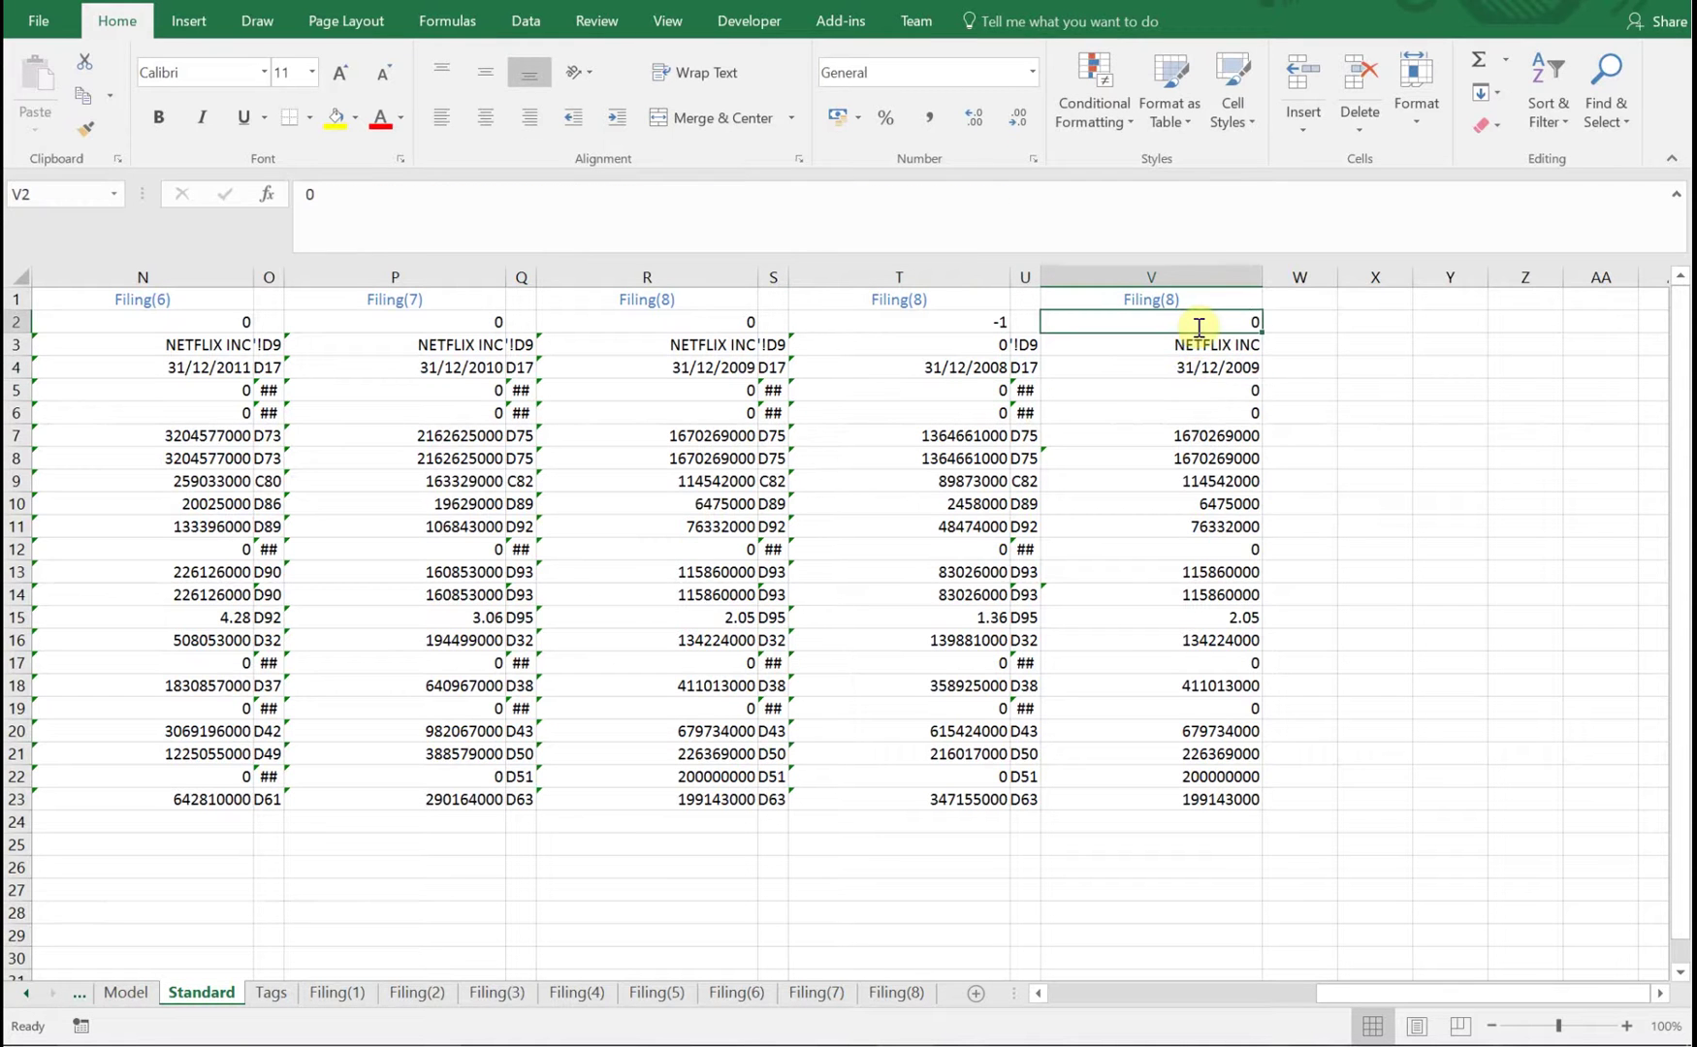
{"action": "type", "text": "-2"}
{"action": "key", "text": "Return"}
{"action": "left_click", "coordinate": [1209, 368]}
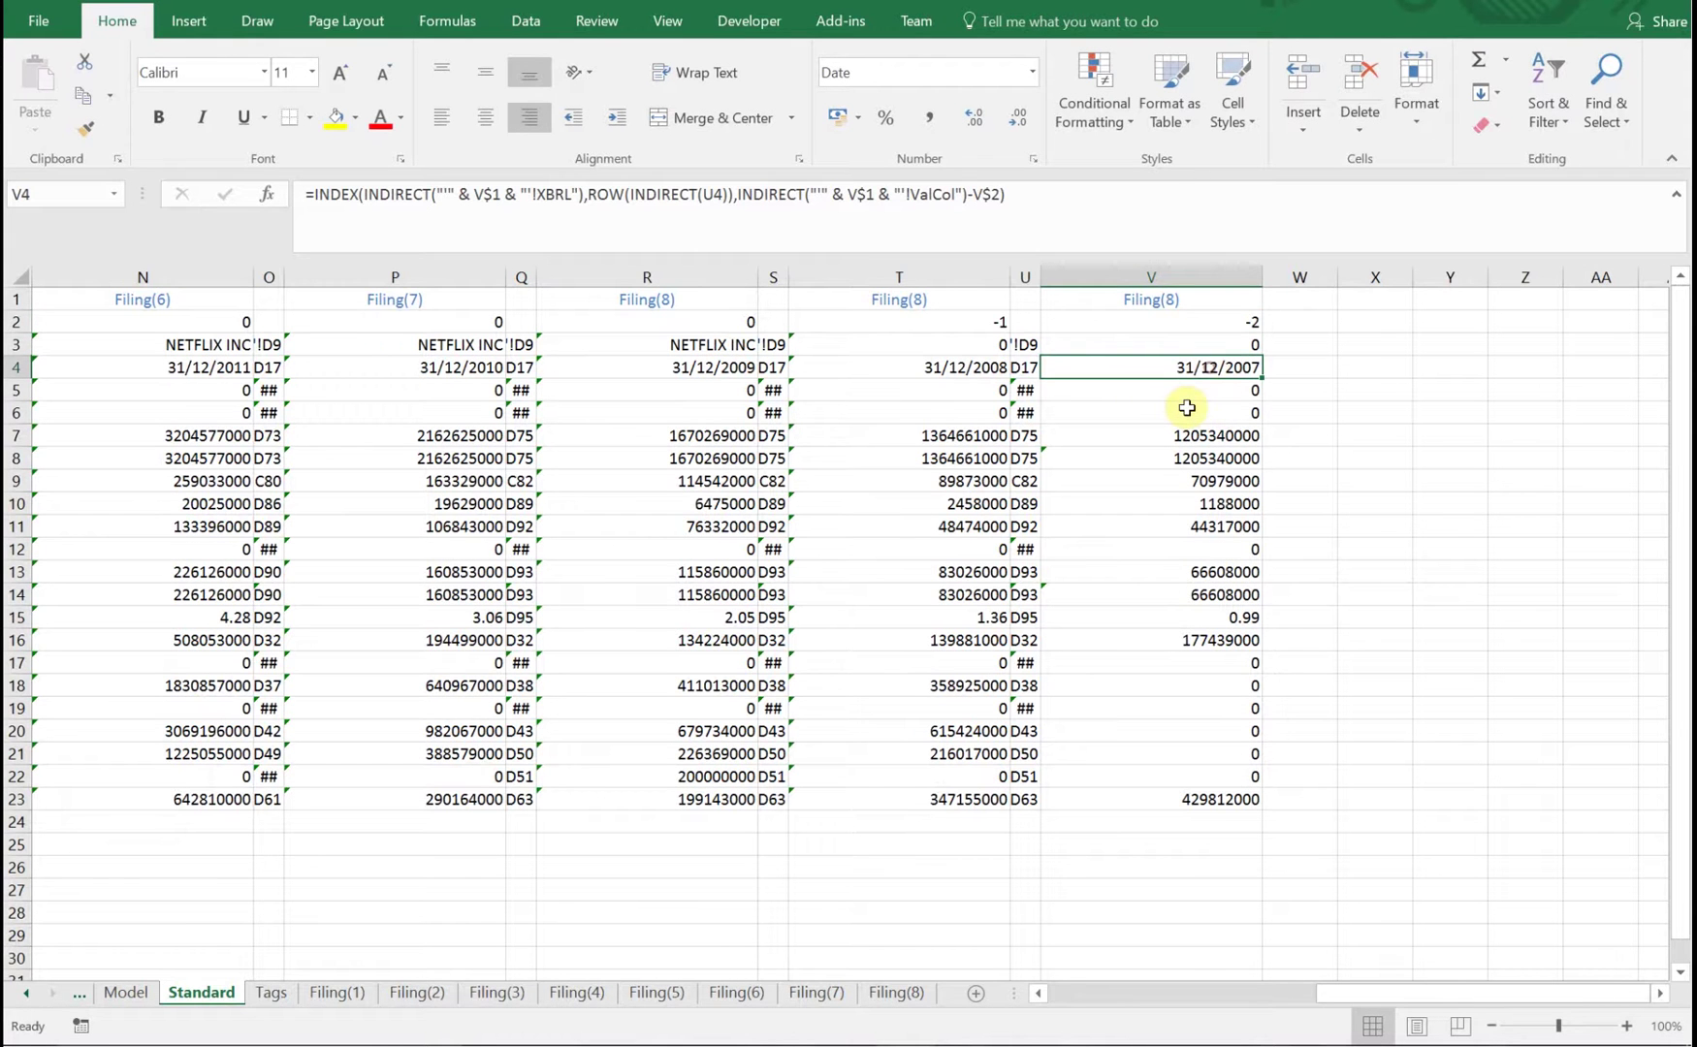
- Look back over the Standard sheet's first columns and check the revenue and growth rows on the Model sheet
{"action": "left_click", "coordinate": [1140, 994]}
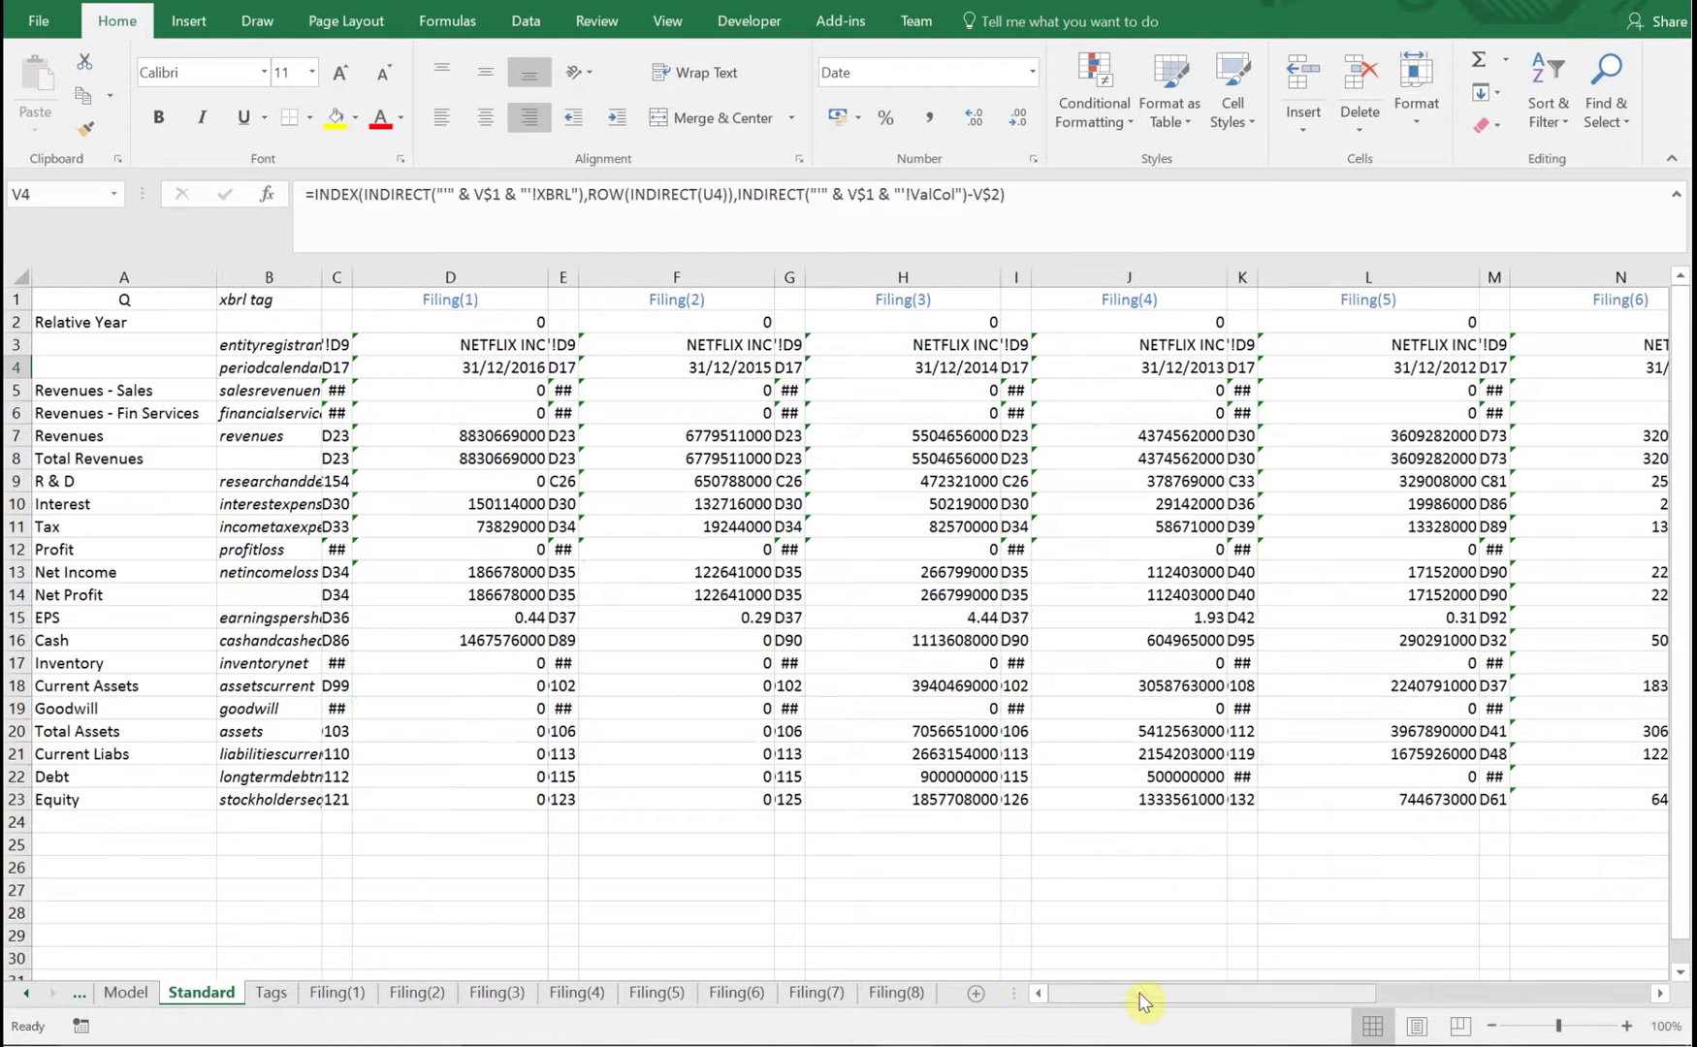
{"action": "left_click", "coordinate": [122, 995]}
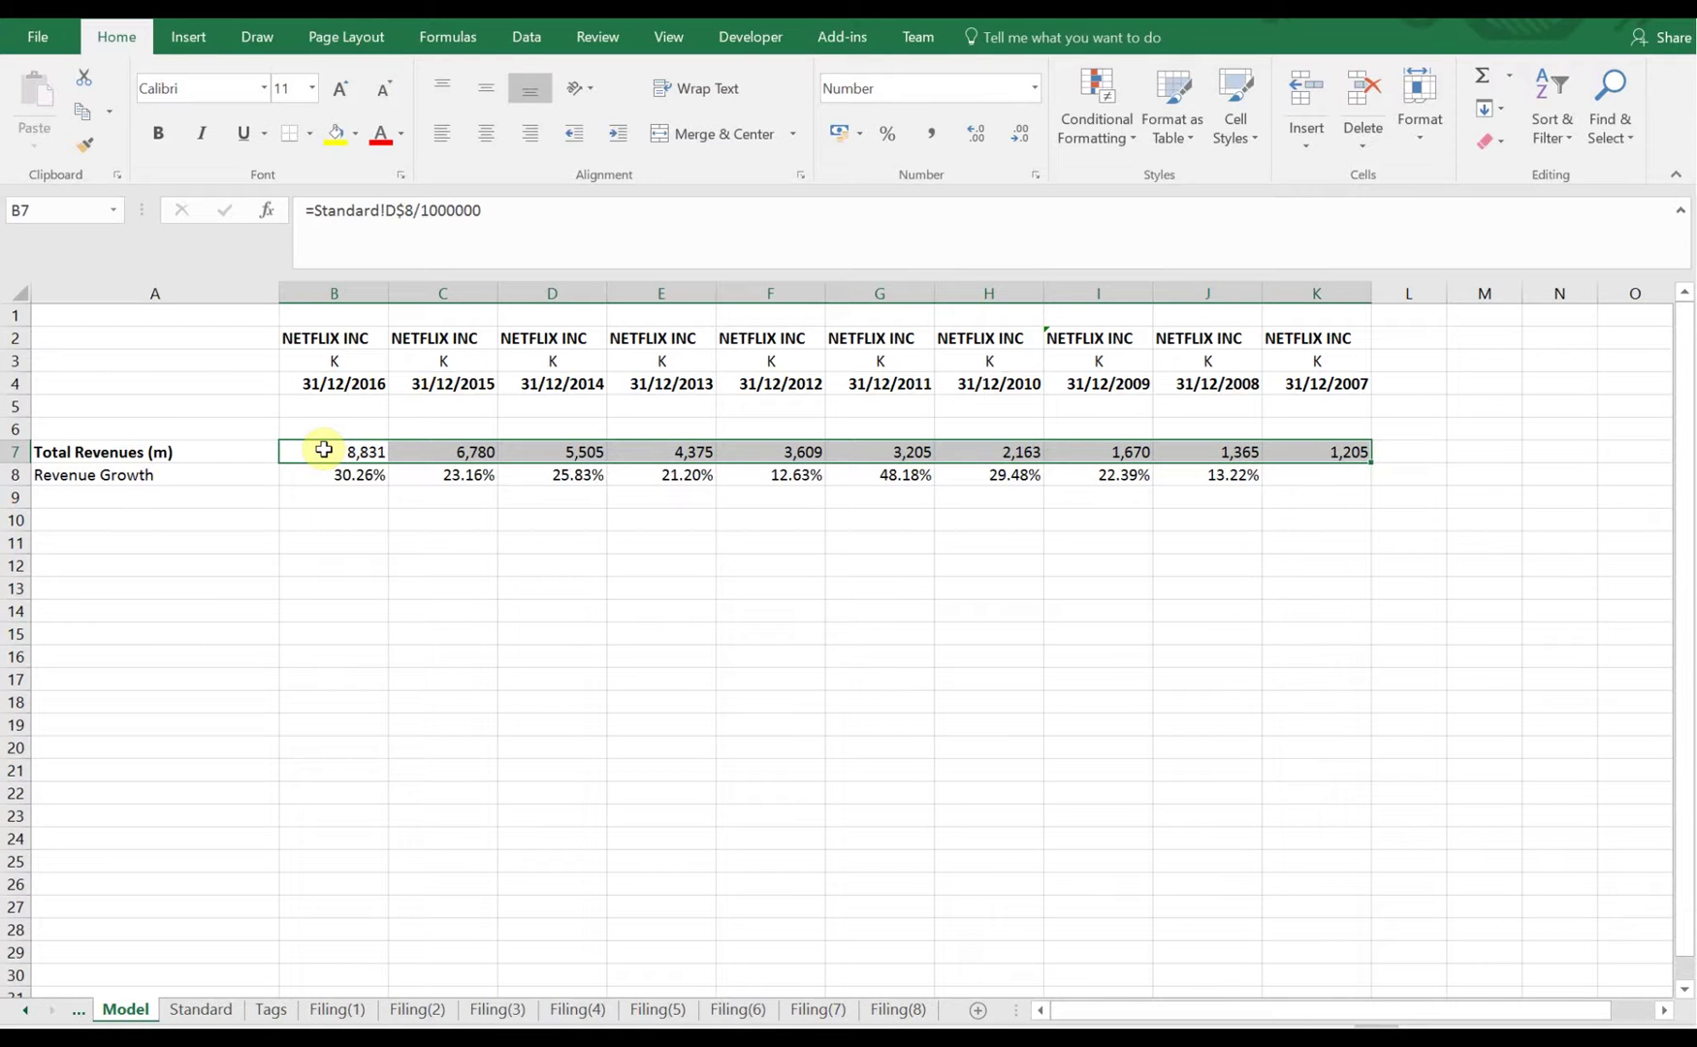
{"action": "left_click", "coordinate": [367, 515]}
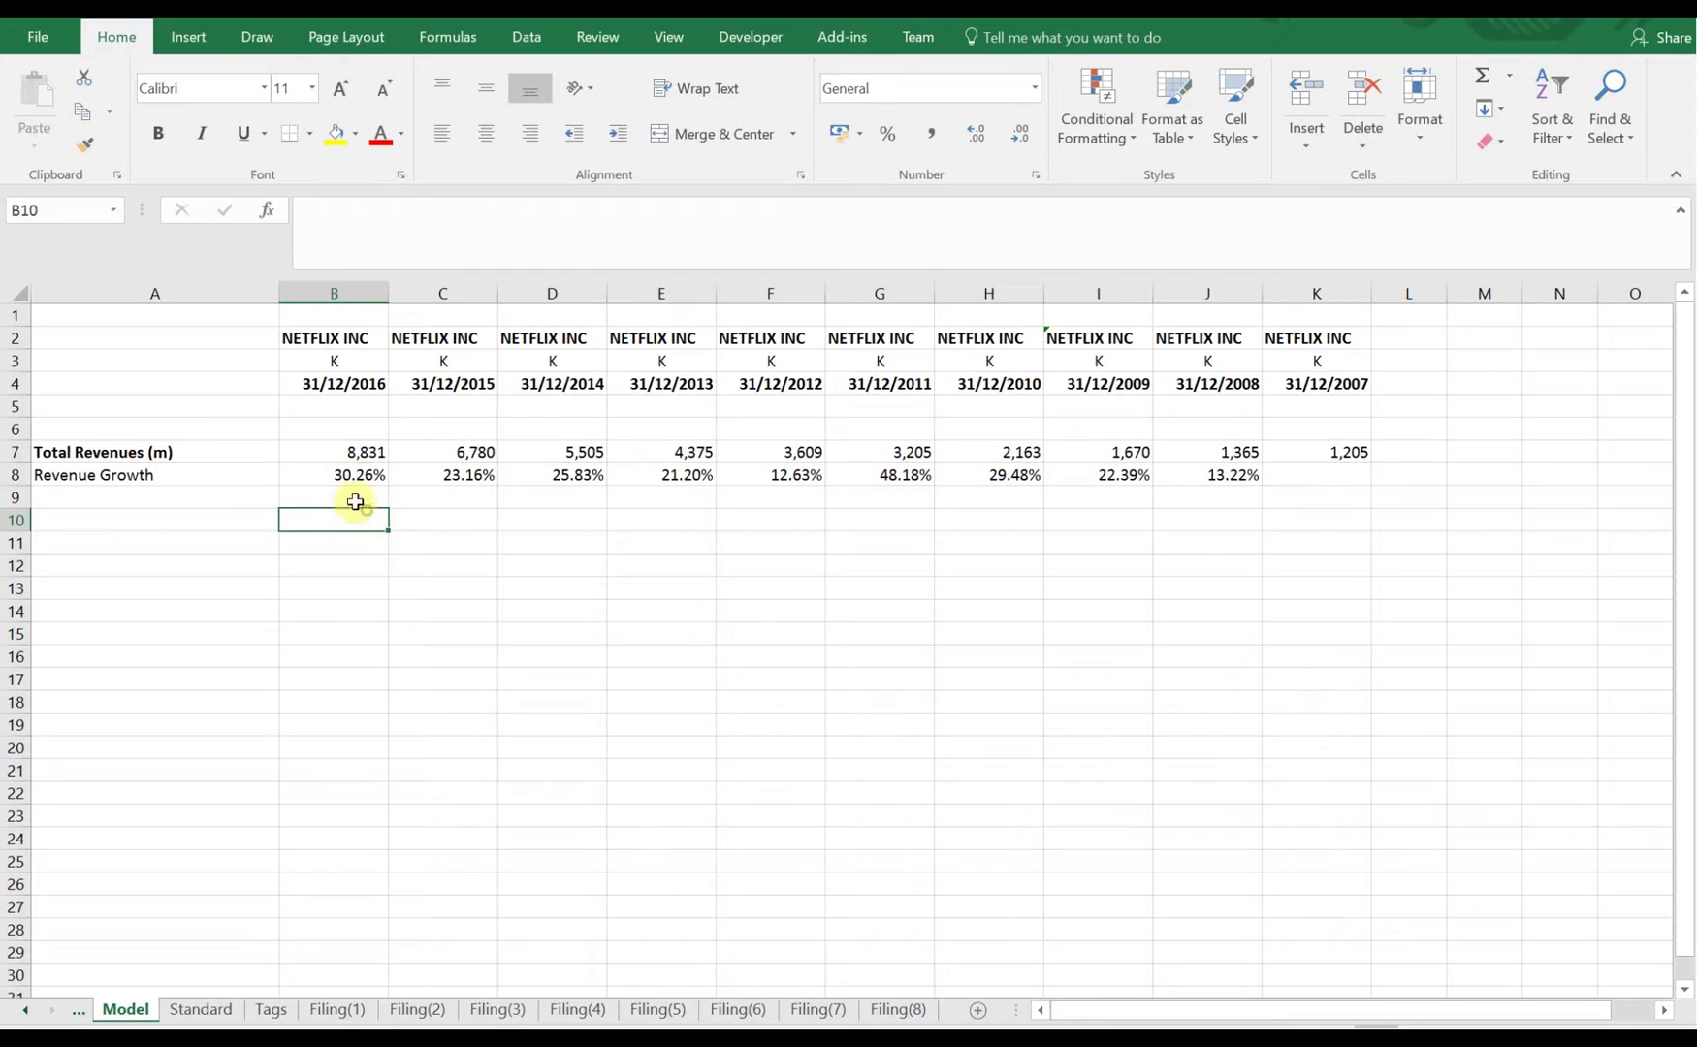
- Check the Revenue Growth formulas in row 8 of the Model sheet across the years 2016 to 2008
{"action": "left_click", "coordinate": [351, 474]}
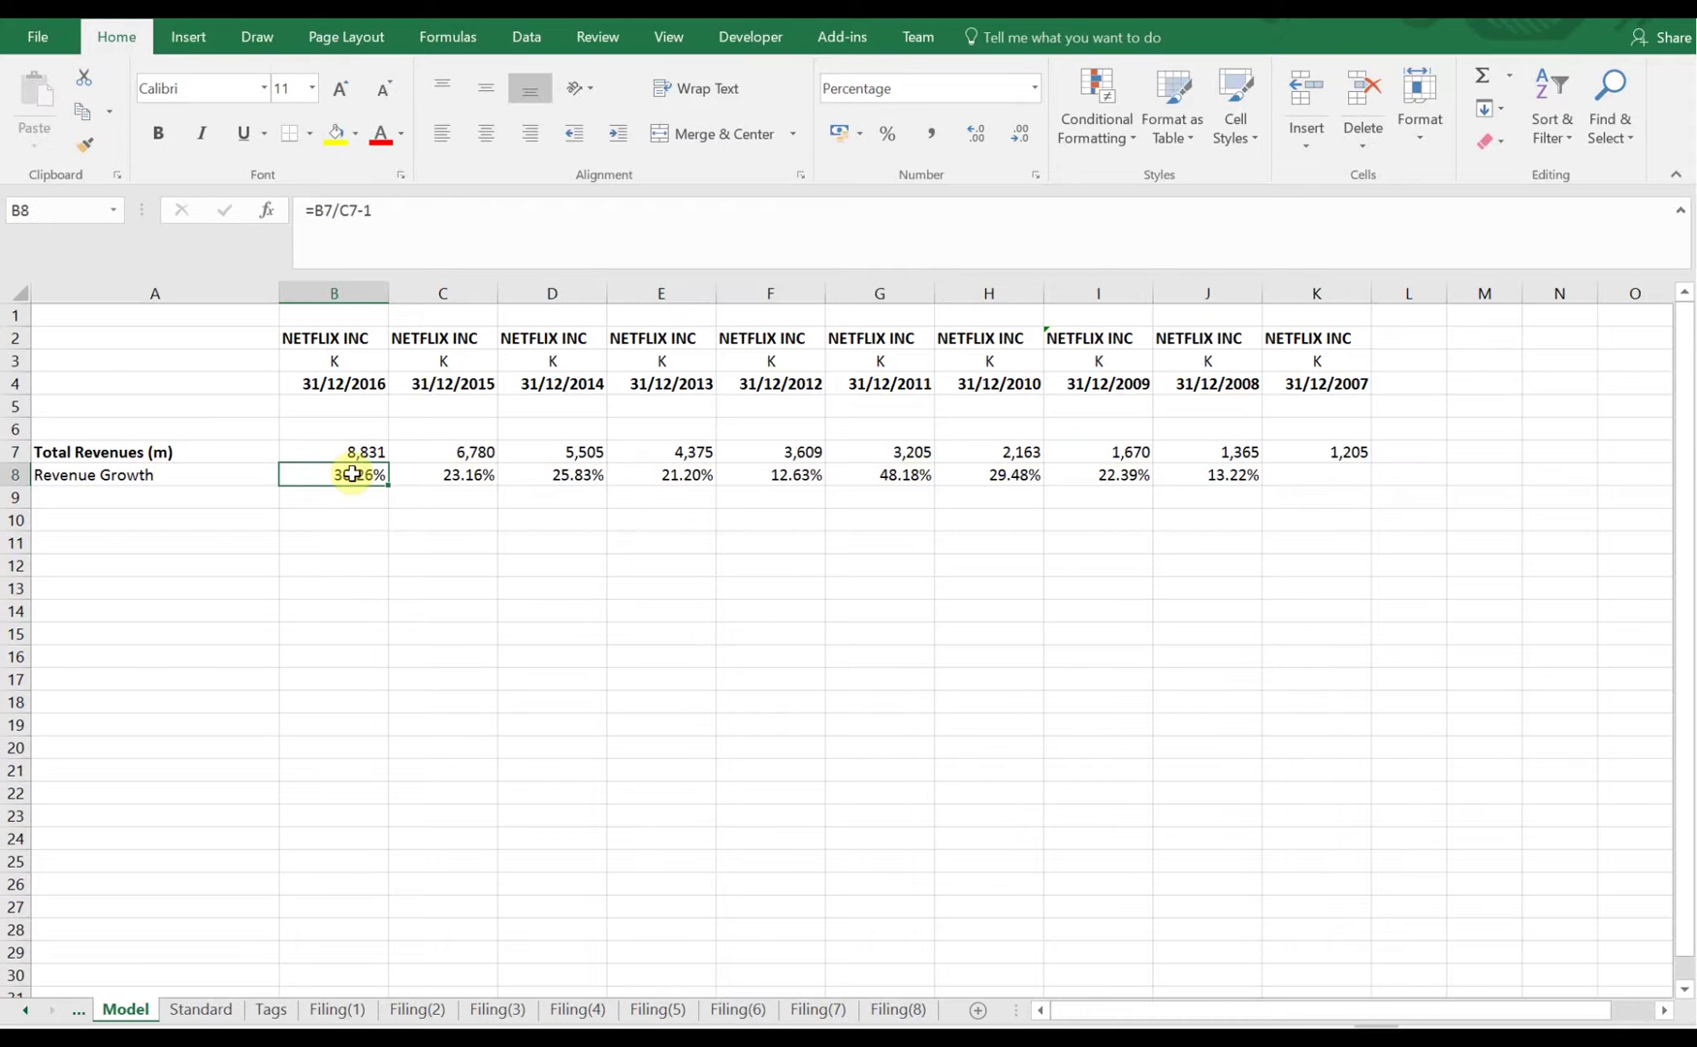
{"action": "left_click", "coordinate": [341, 497]}
{"action": "left_click", "coordinate": [355, 475]}
{"action": "left_click", "coordinate": [456, 475]}
{"action": "left_click", "coordinate": [572, 475]}
{"action": "left_click", "coordinate": [688, 474]}
{"action": "left_click", "coordinate": [771, 474]}
{"action": "left_click", "coordinate": [896, 475]}
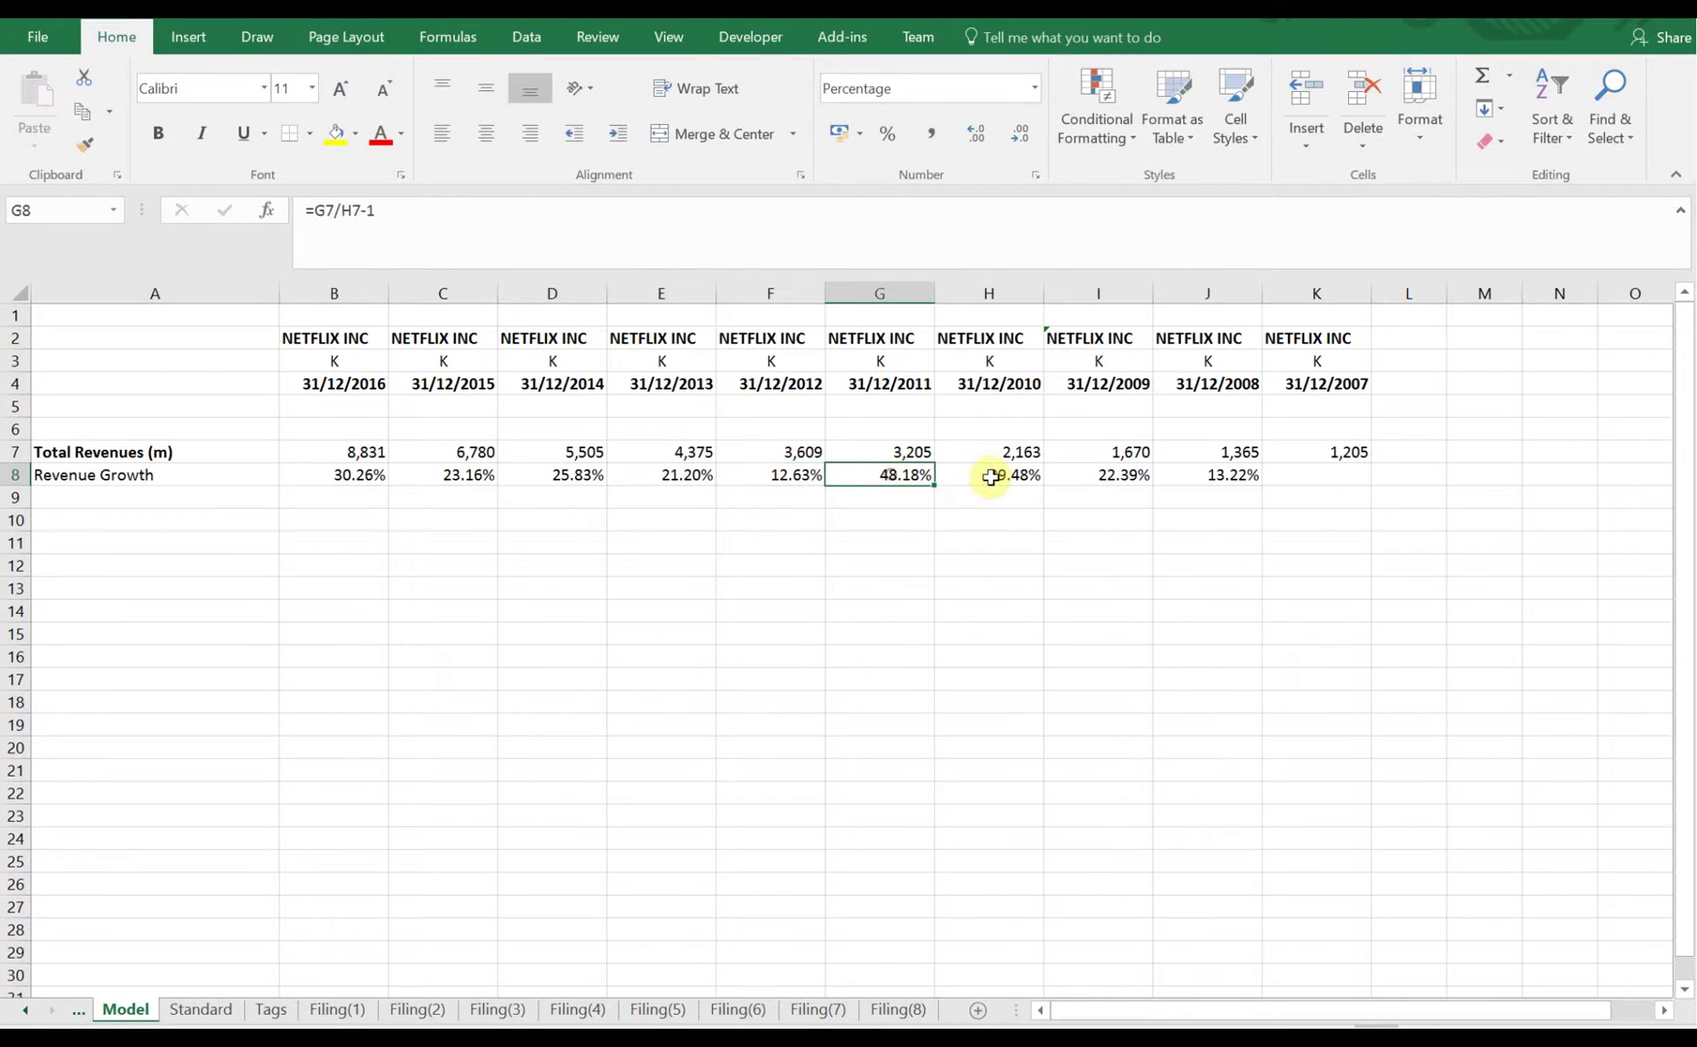
{"action": "left_click", "coordinate": [989, 477]}
{"action": "left_click", "coordinate": [1106, 475]}
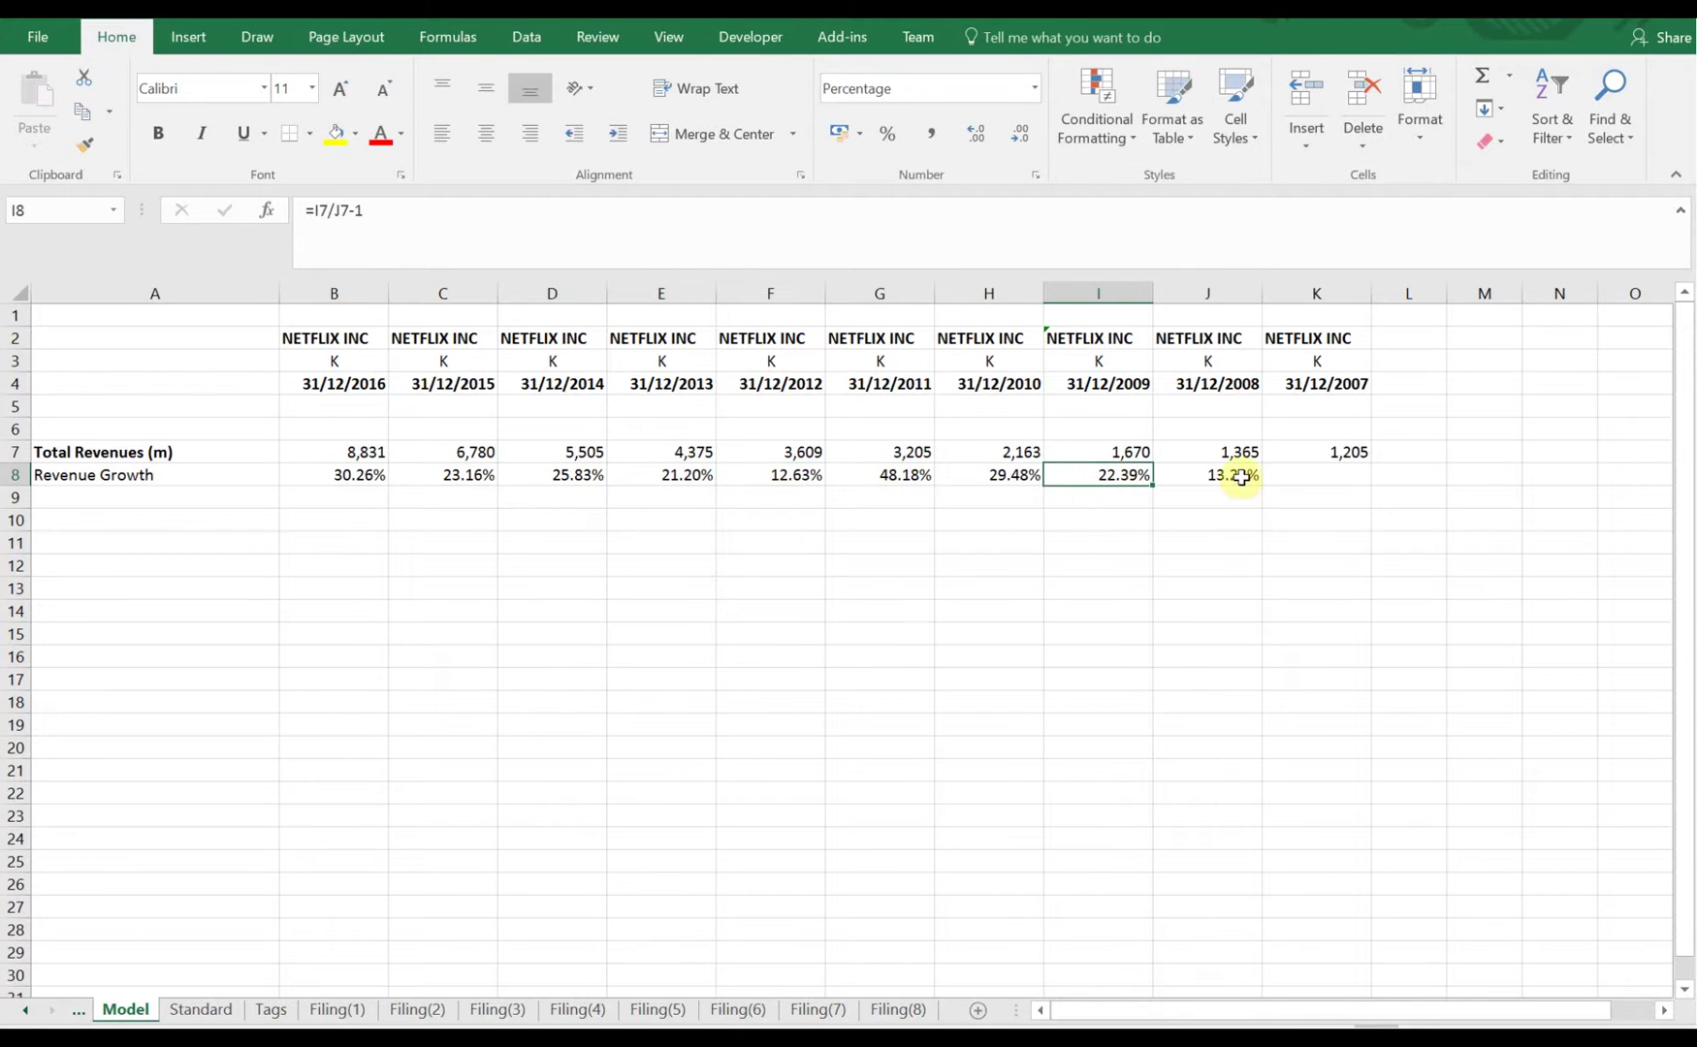
{"action": "left_click", "coordinate": [1241, 477]}
{"action": "left_click", "coordinate": [373, 473]}
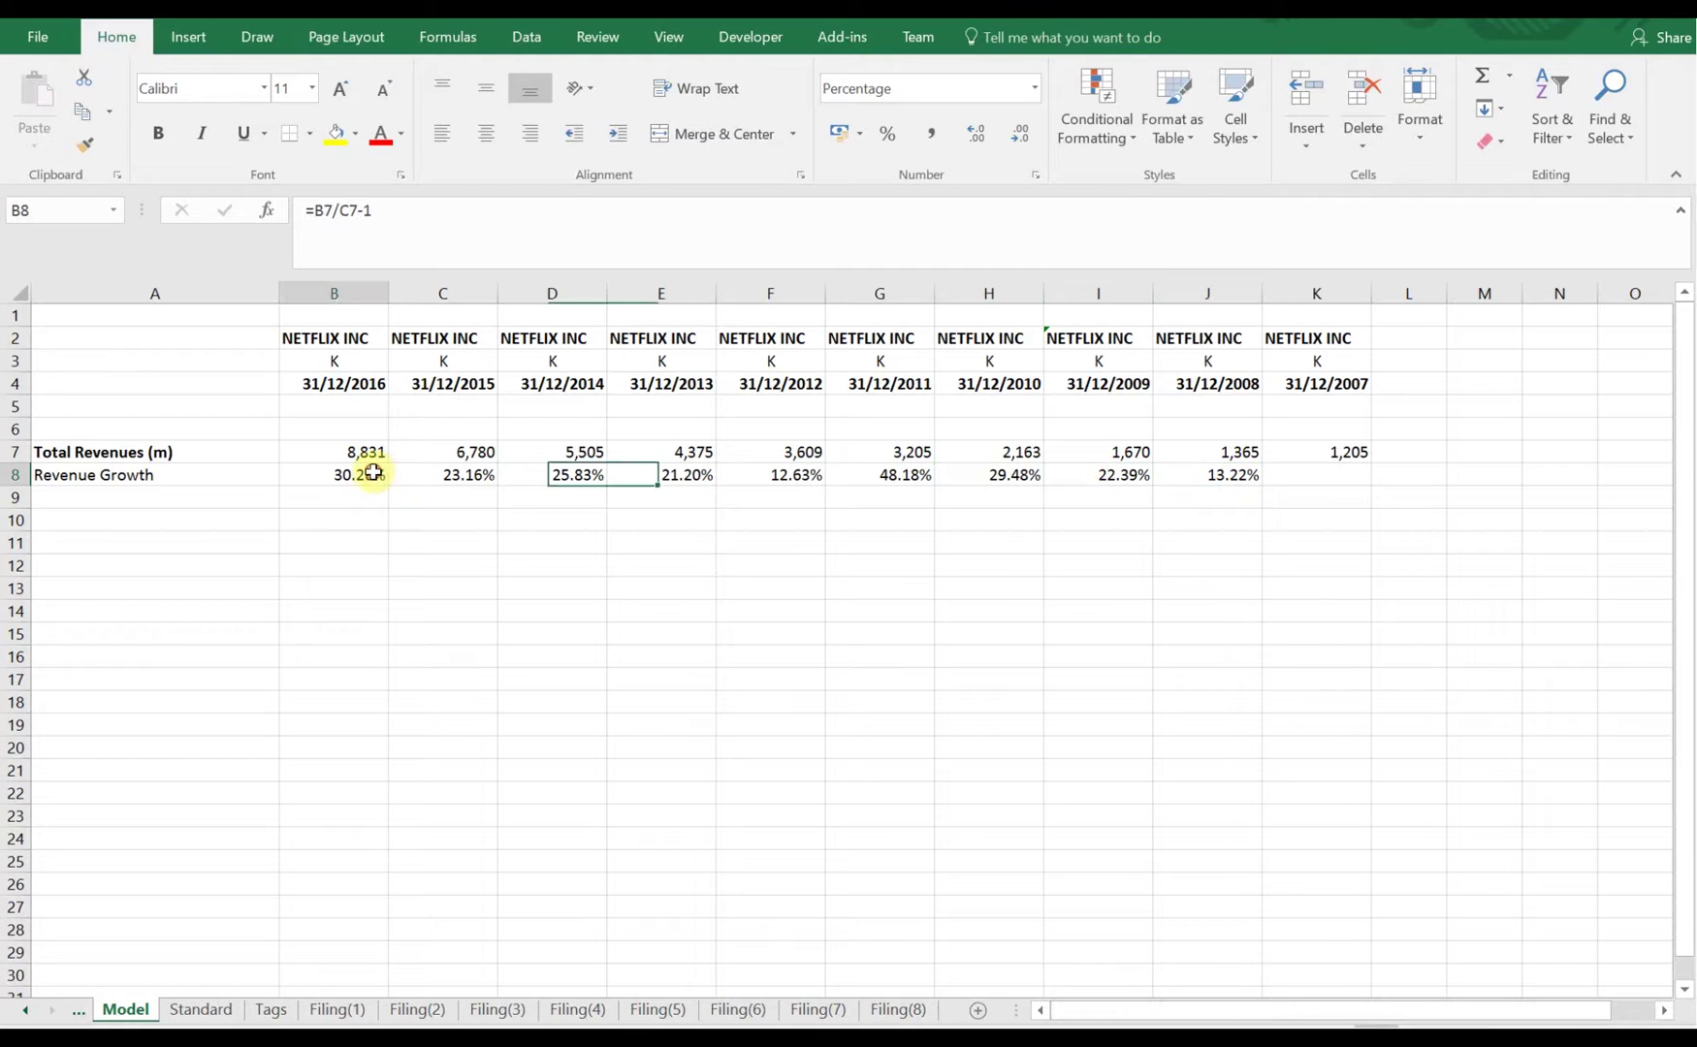
{"action": "left_click", "coordinate": [468, 474]}
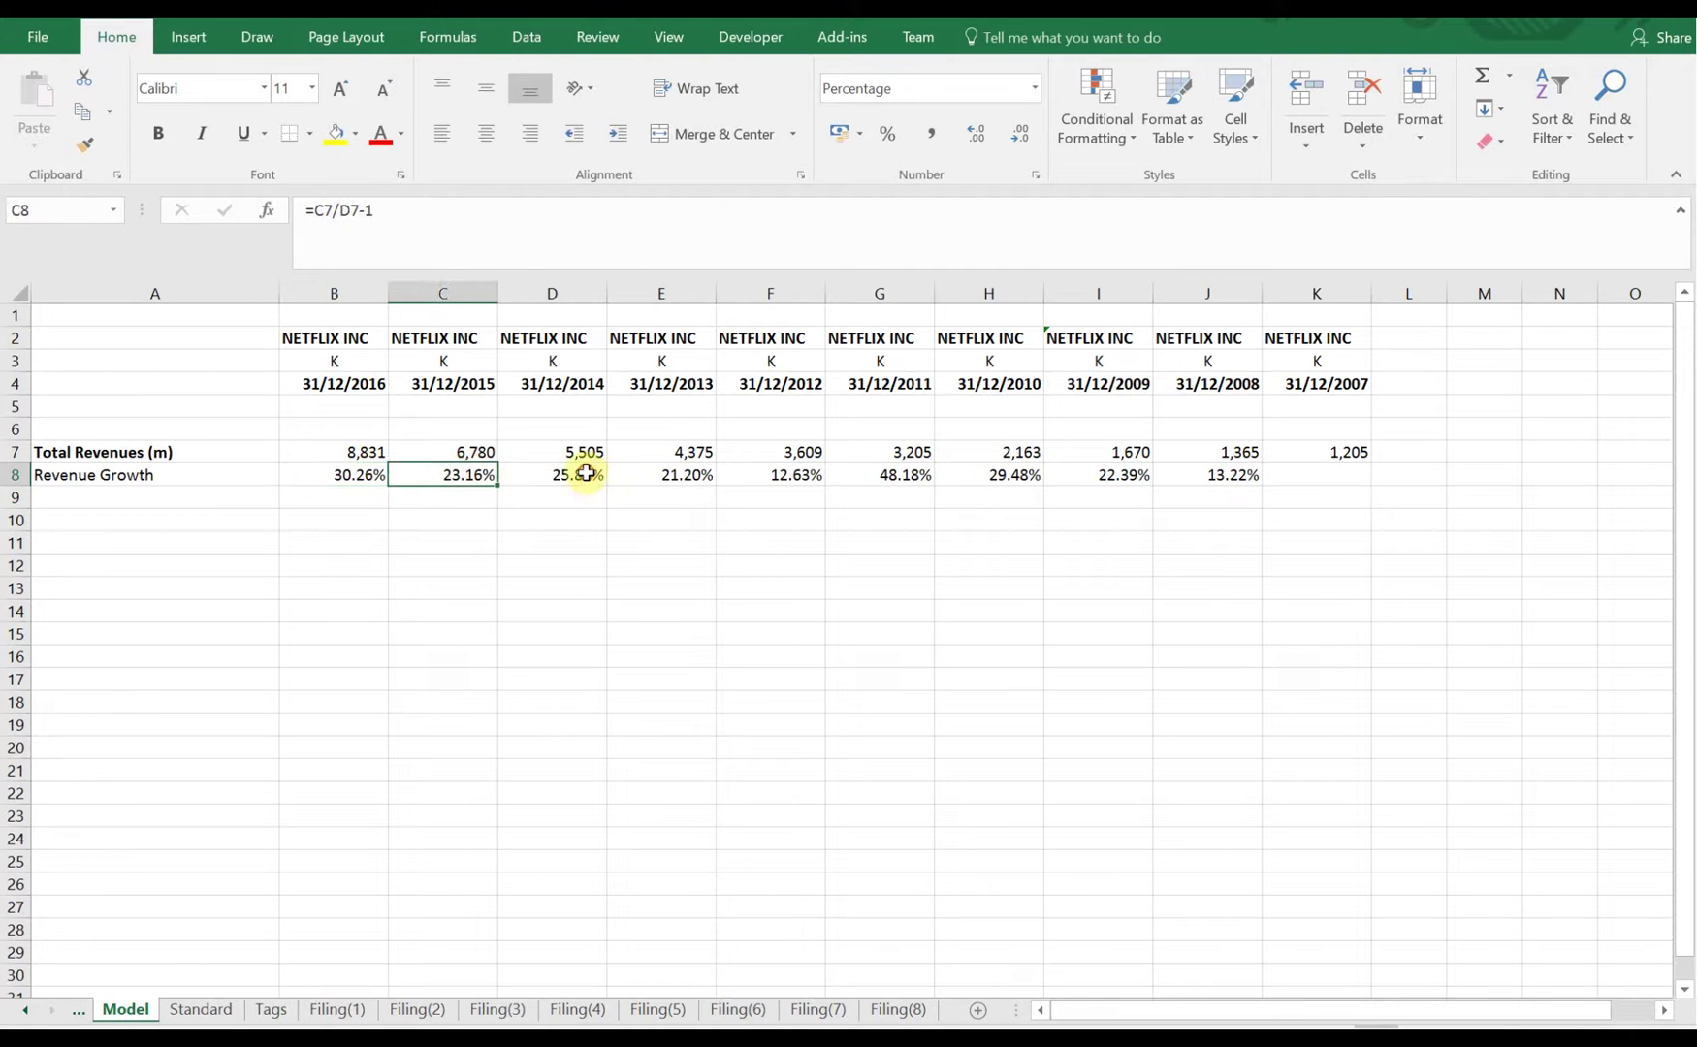
{"action": "left_click", "coordinate": [587, 474]}
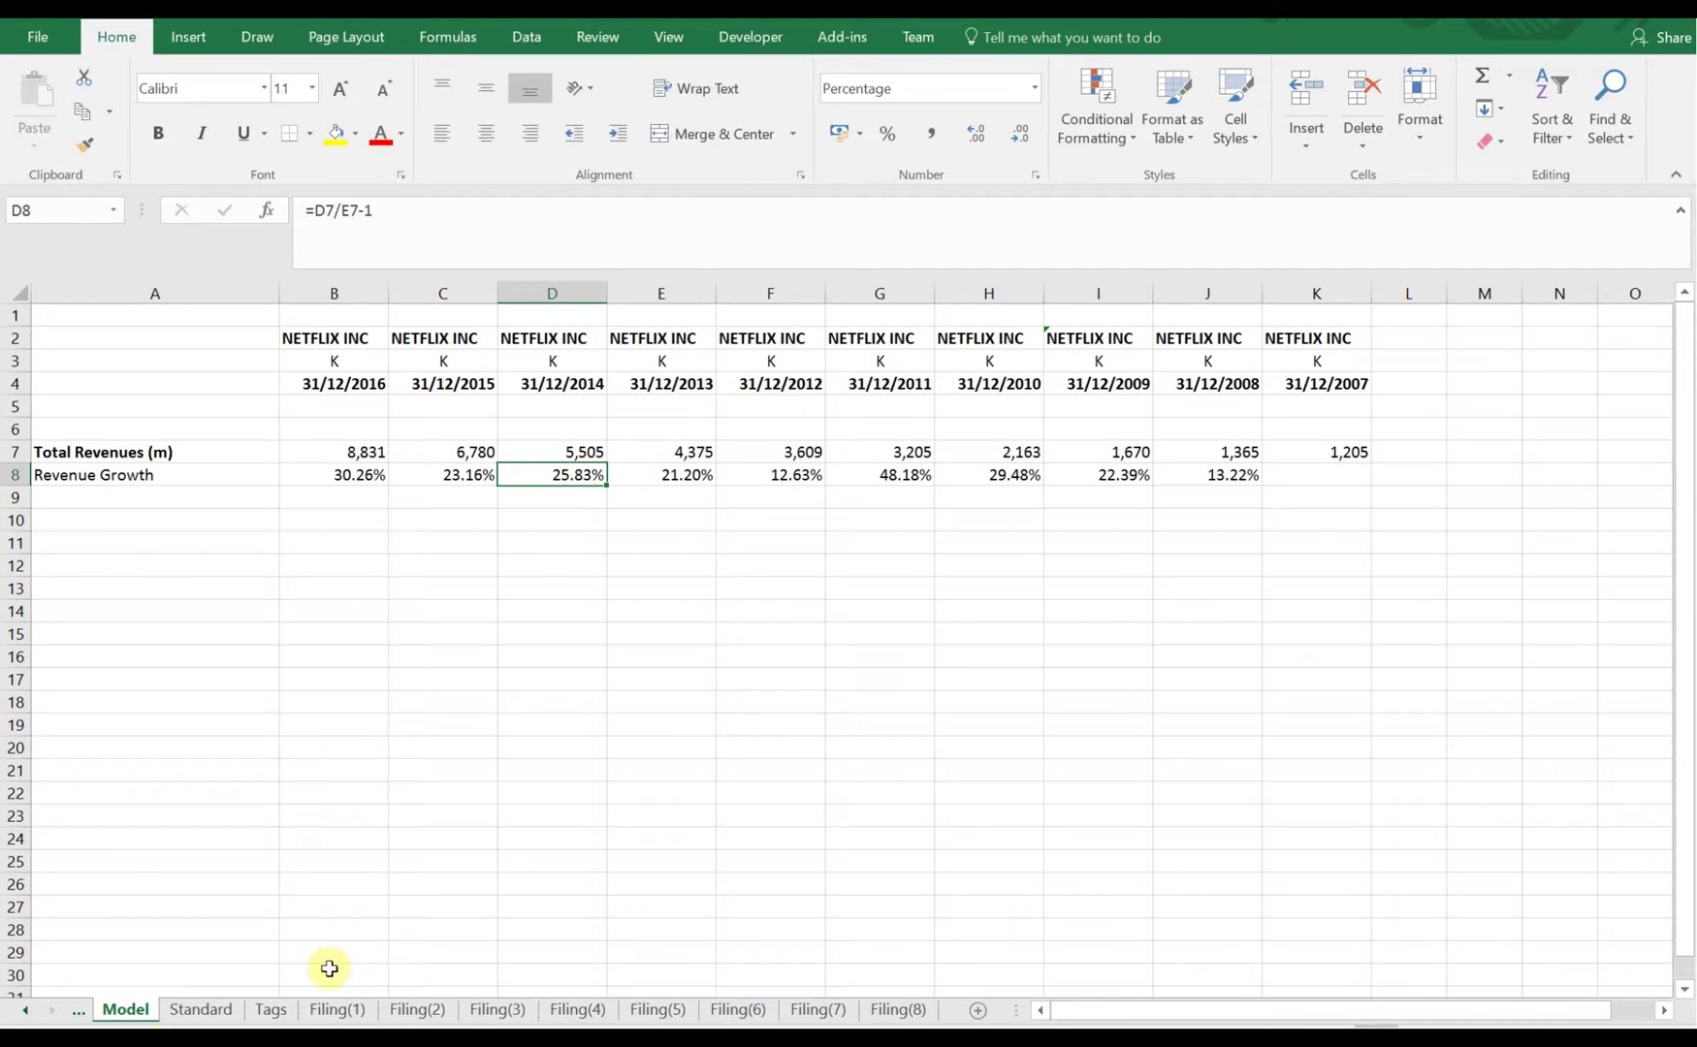
- Examine the address helper columns M and O on the Standard sheet and the lookup formula in cell O7
{"action": "left_click", "coordinate": [201, 1009]}
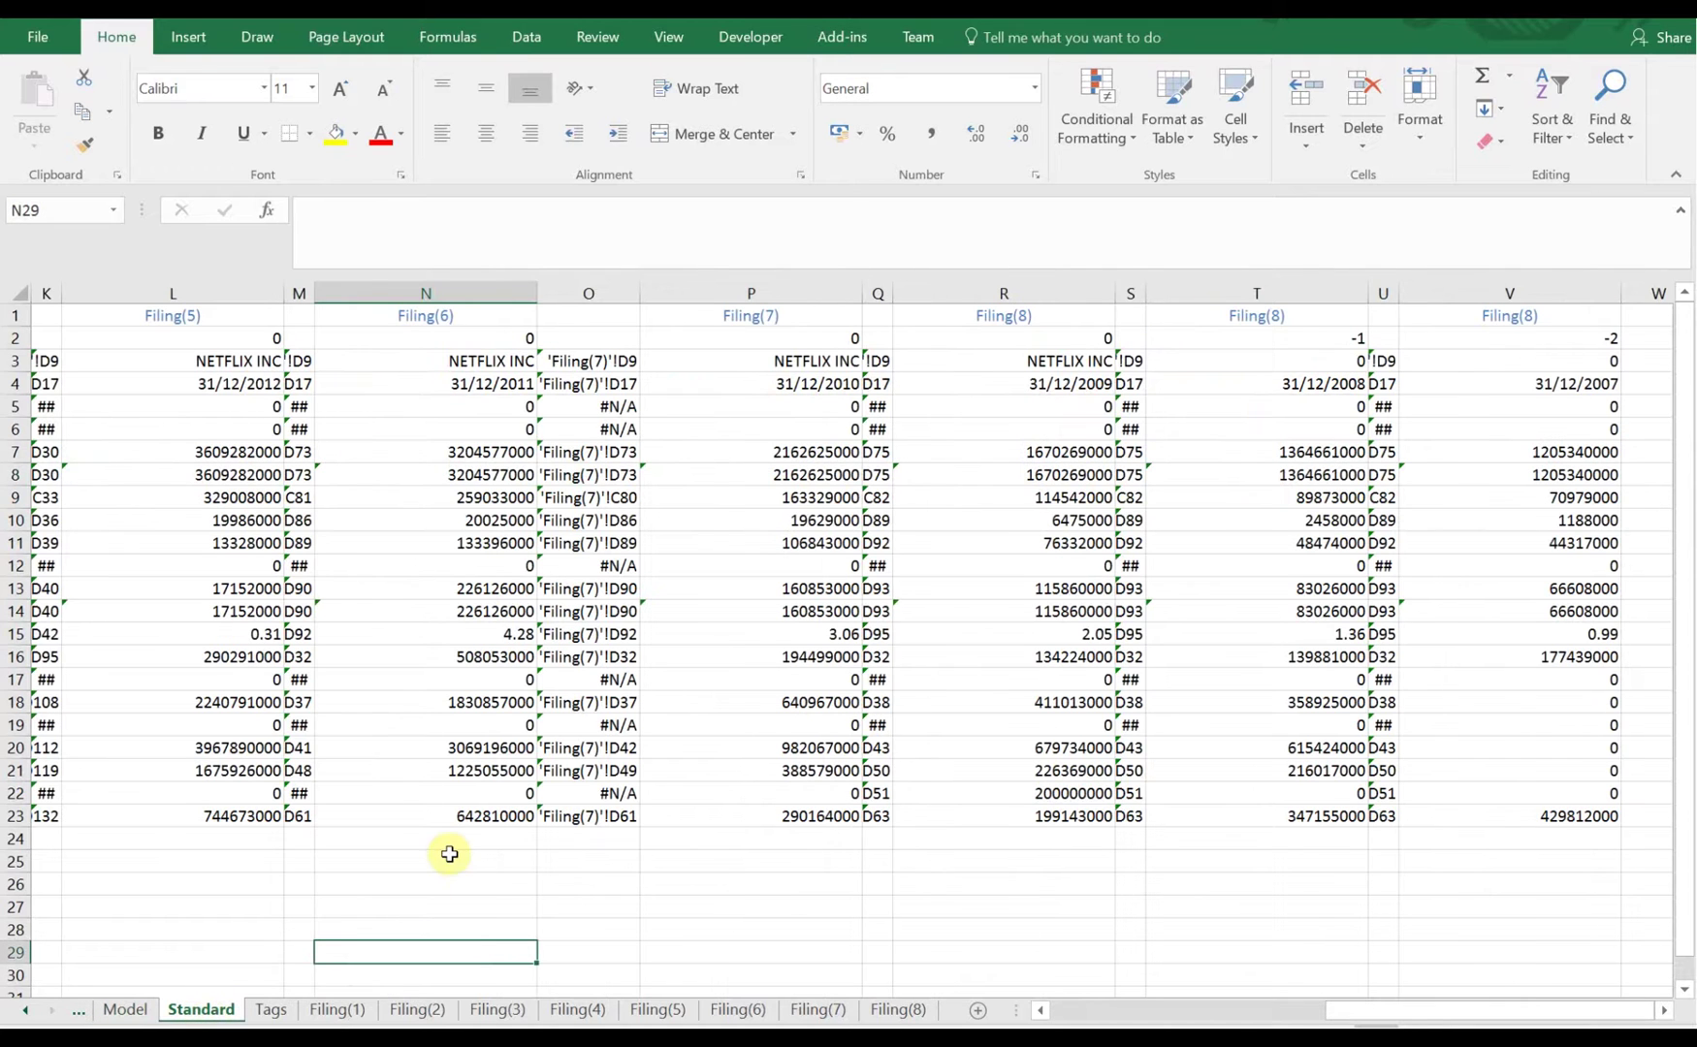
{"action": "left_click", "coordinate": [301, 293]}
{"action": "left_click", "coordinate": [378, 426]}
{"action": "left_click", "coordinate": [295, 292]}
{"action": "left_click", "coordinate": [577, 289]}
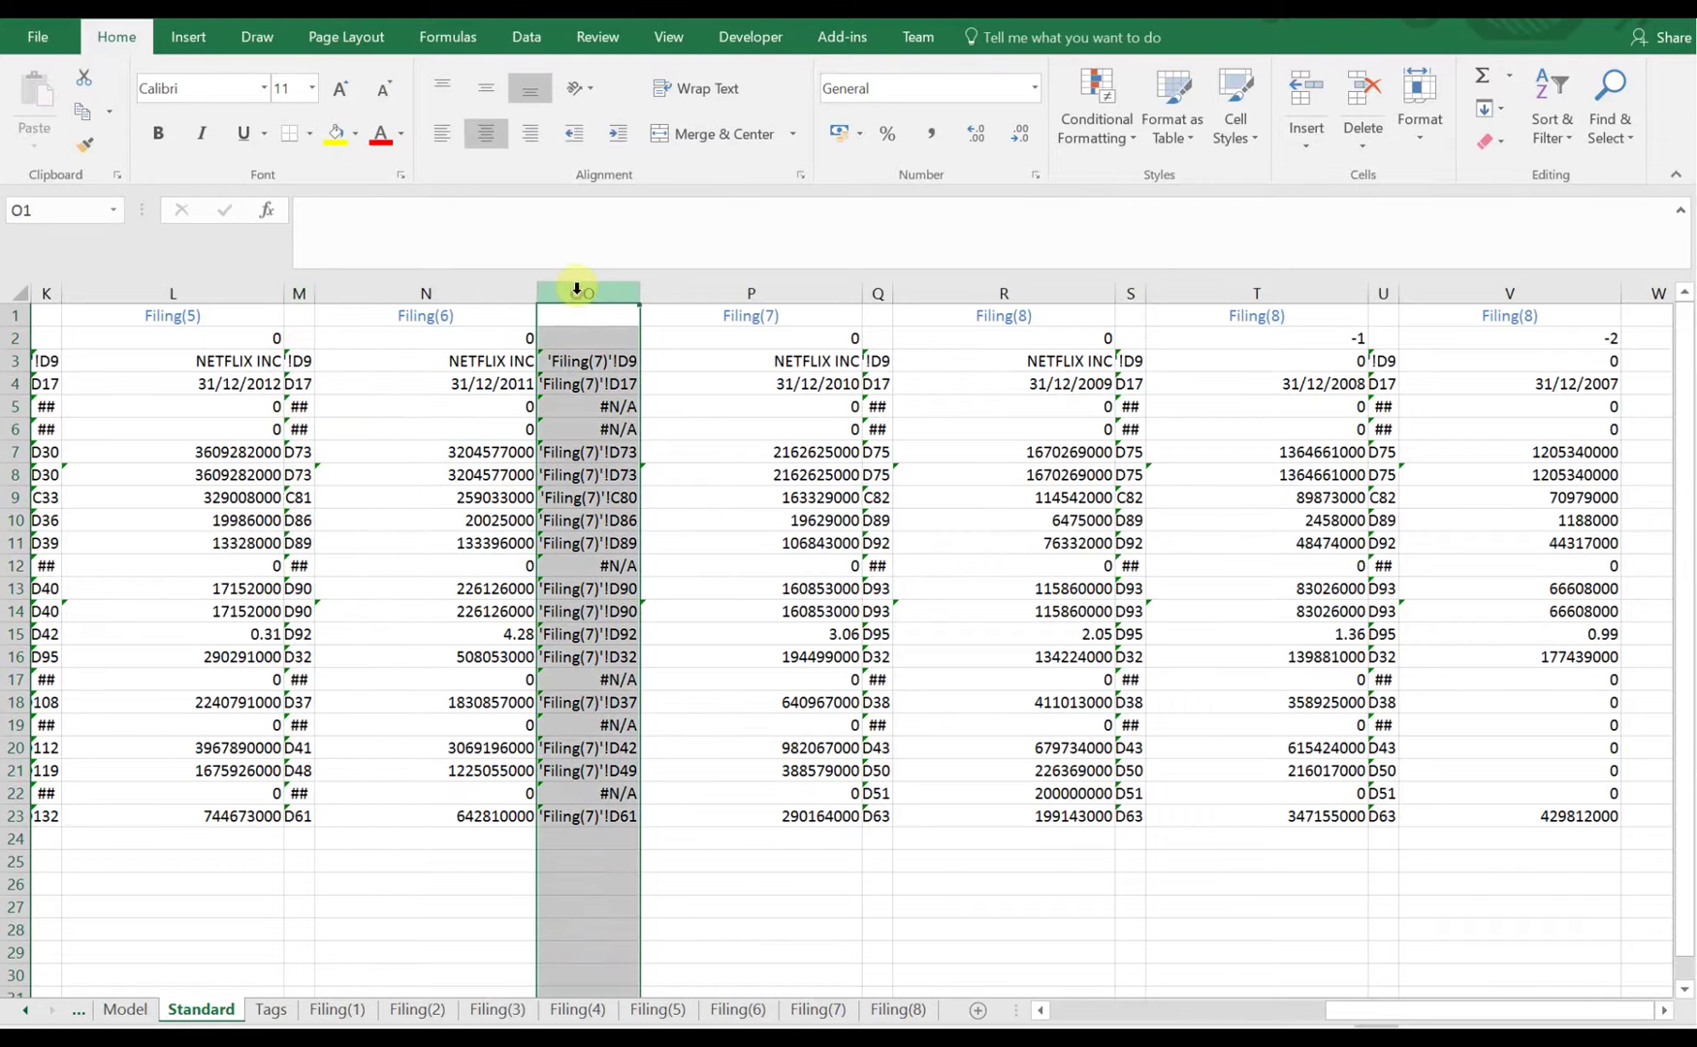
{"action": "left_click", "coordinate": [574, 452]}
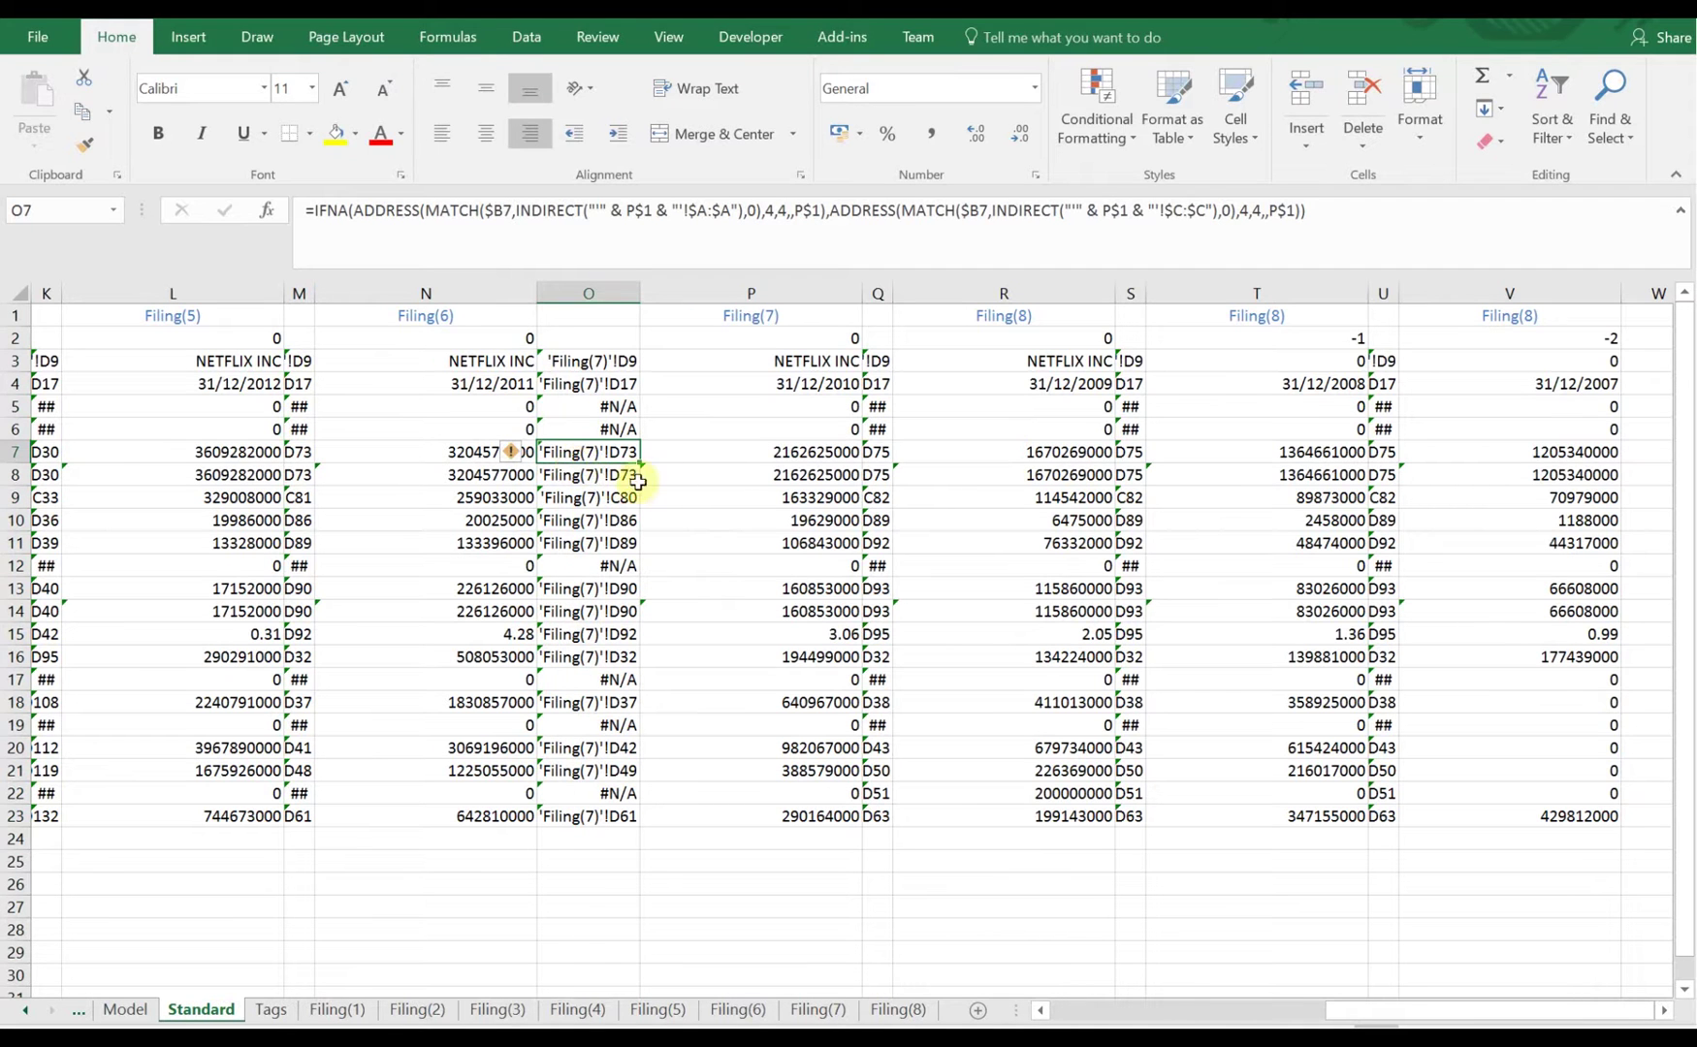
{"action": "left_click", "coordinate": [671, 489]}
{"action": "left_click", "coordinate": [569, 453]}
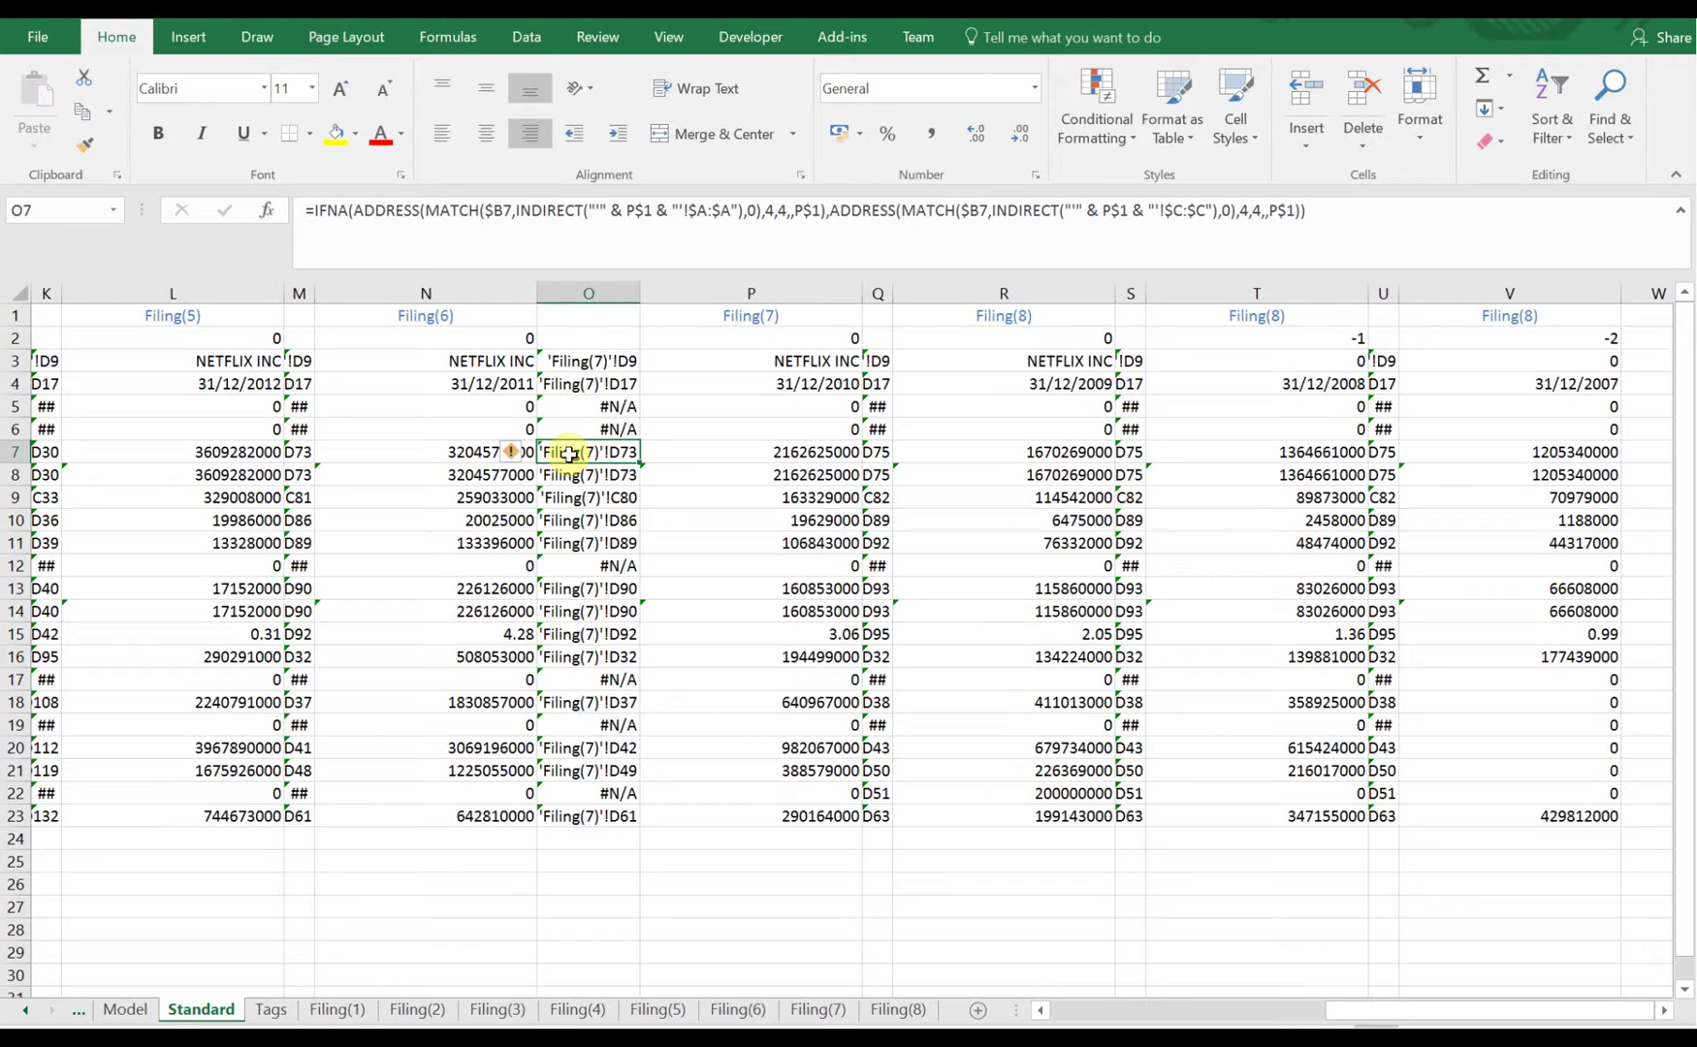
{"action": "left_click", "coordinate": [594, 494]}
- Copy the address in Standard cell O7 and use it as the Go To reference to reach 'Filing(7)'!D73
{"action": "left_click", "coordinate": [594, 453]}
{"action": "key", "text": "ctrl+c"}
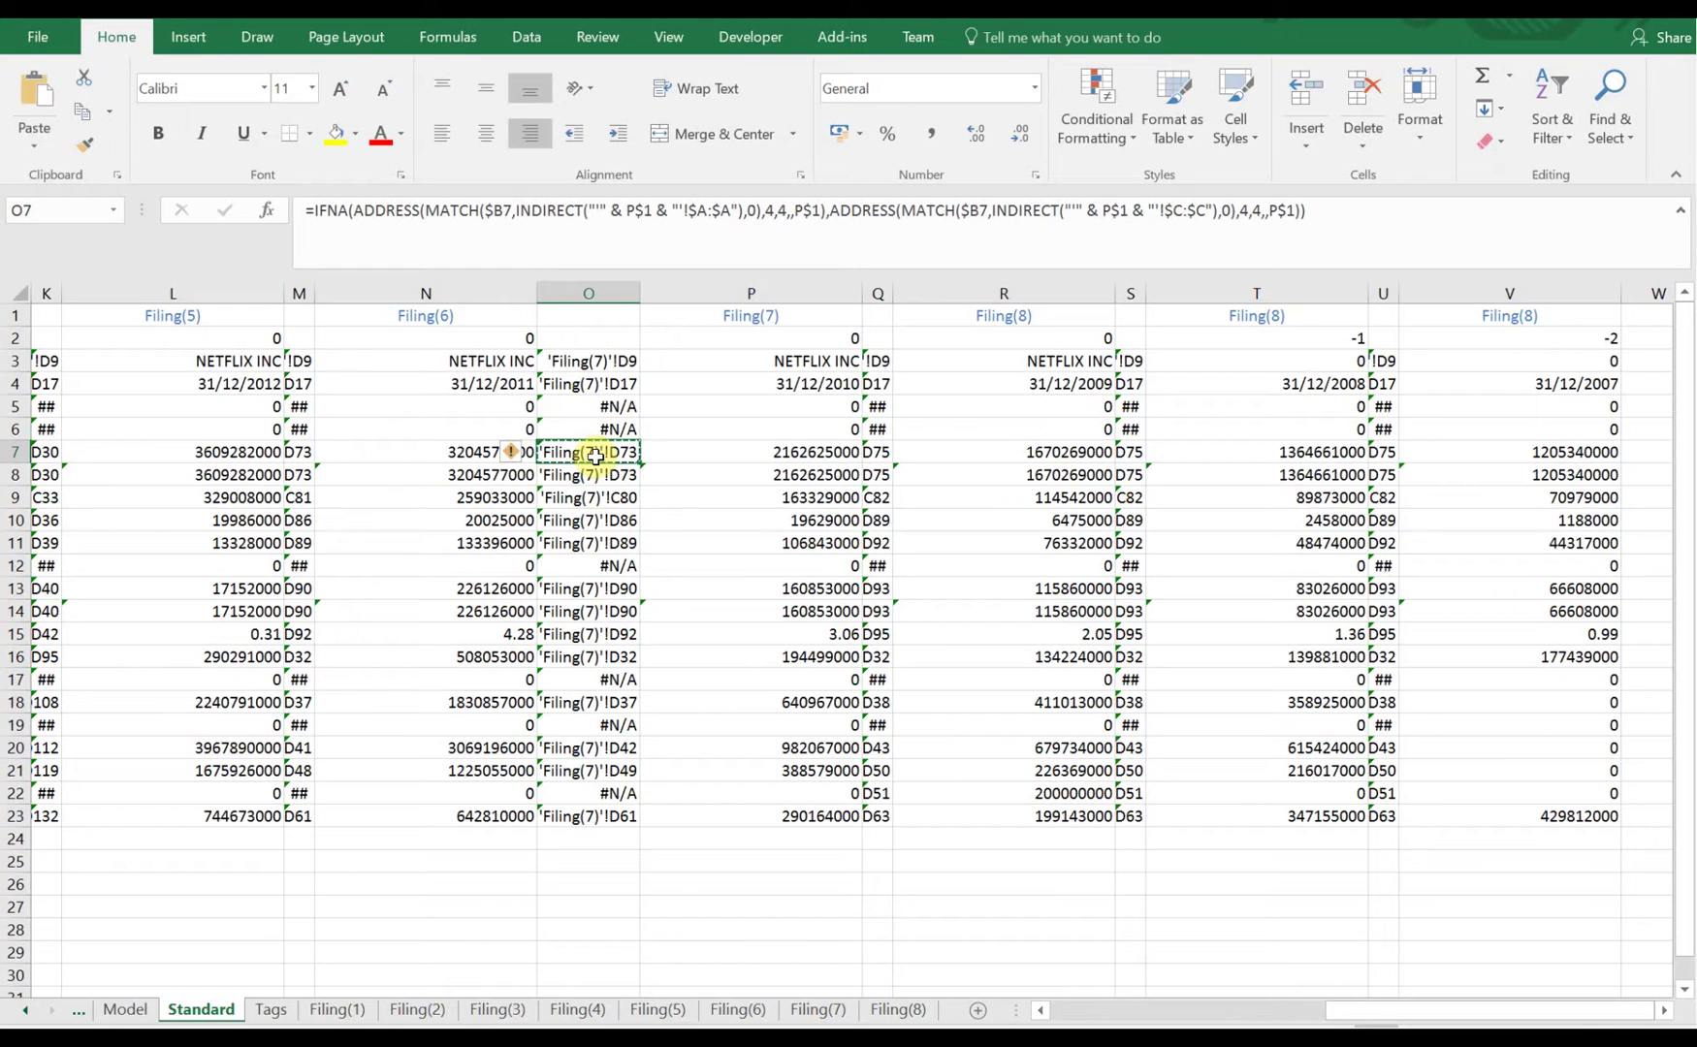
{"action": "key", "text": "F5"}
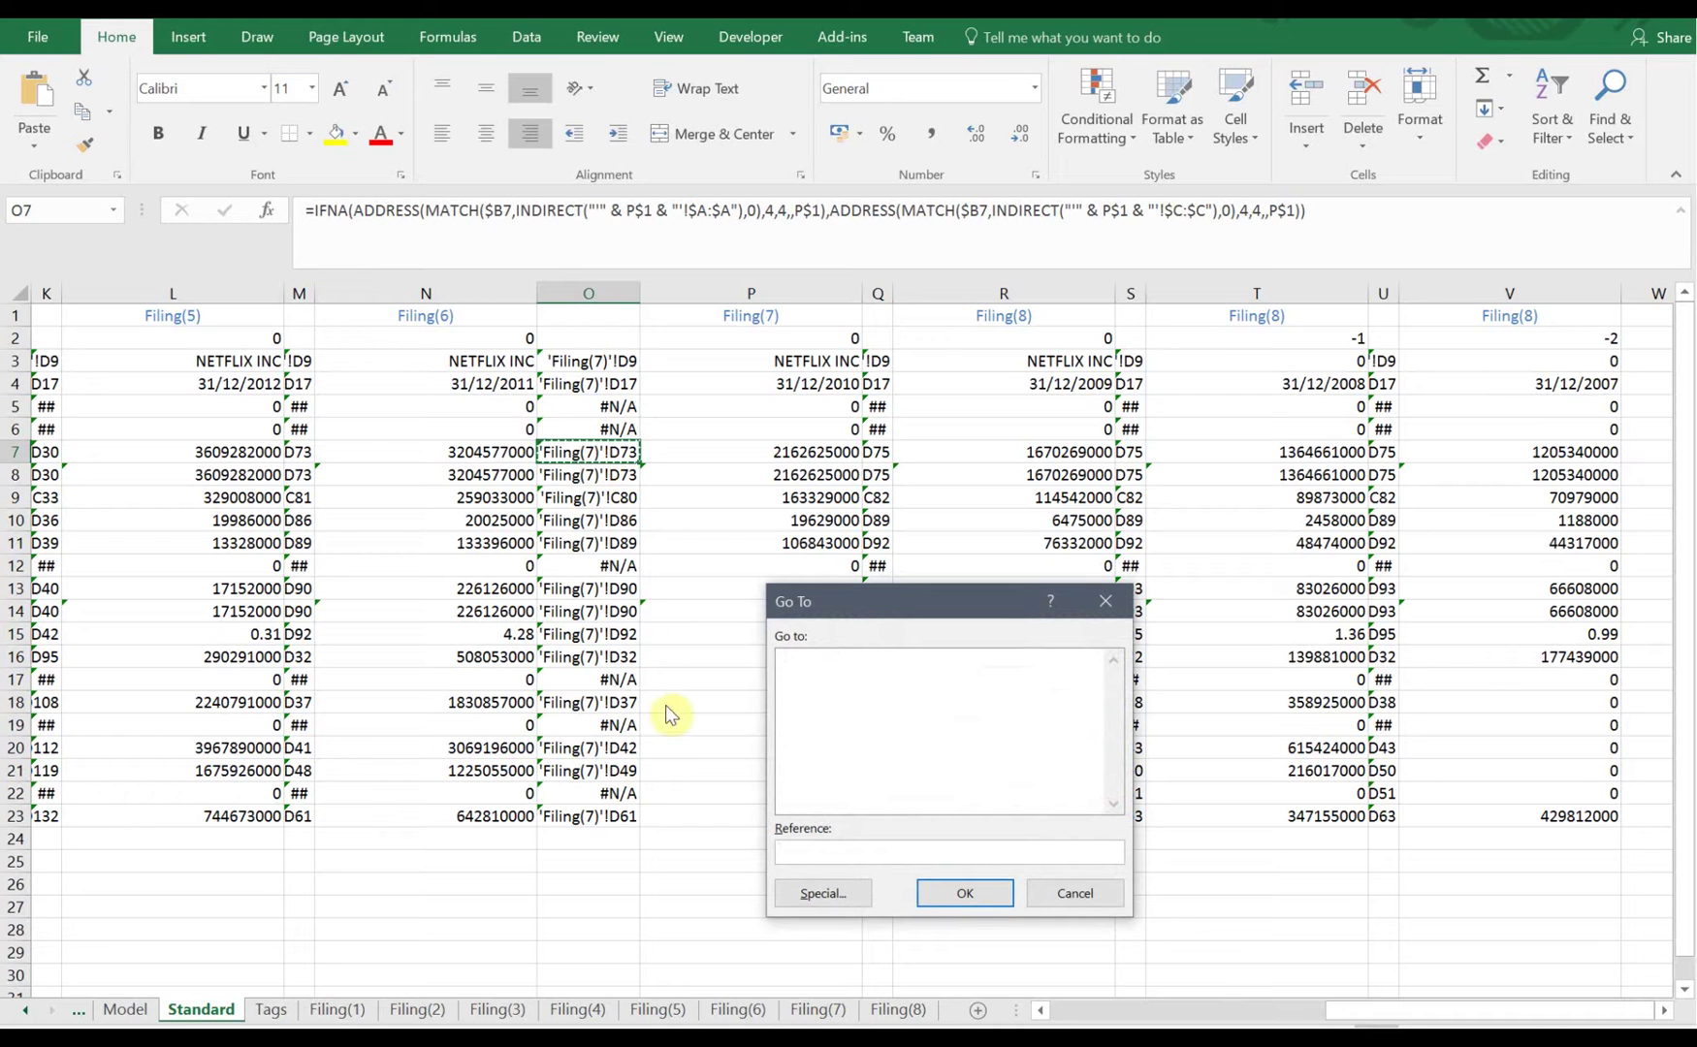
{"action": "key", "text": "ctrl+v"}
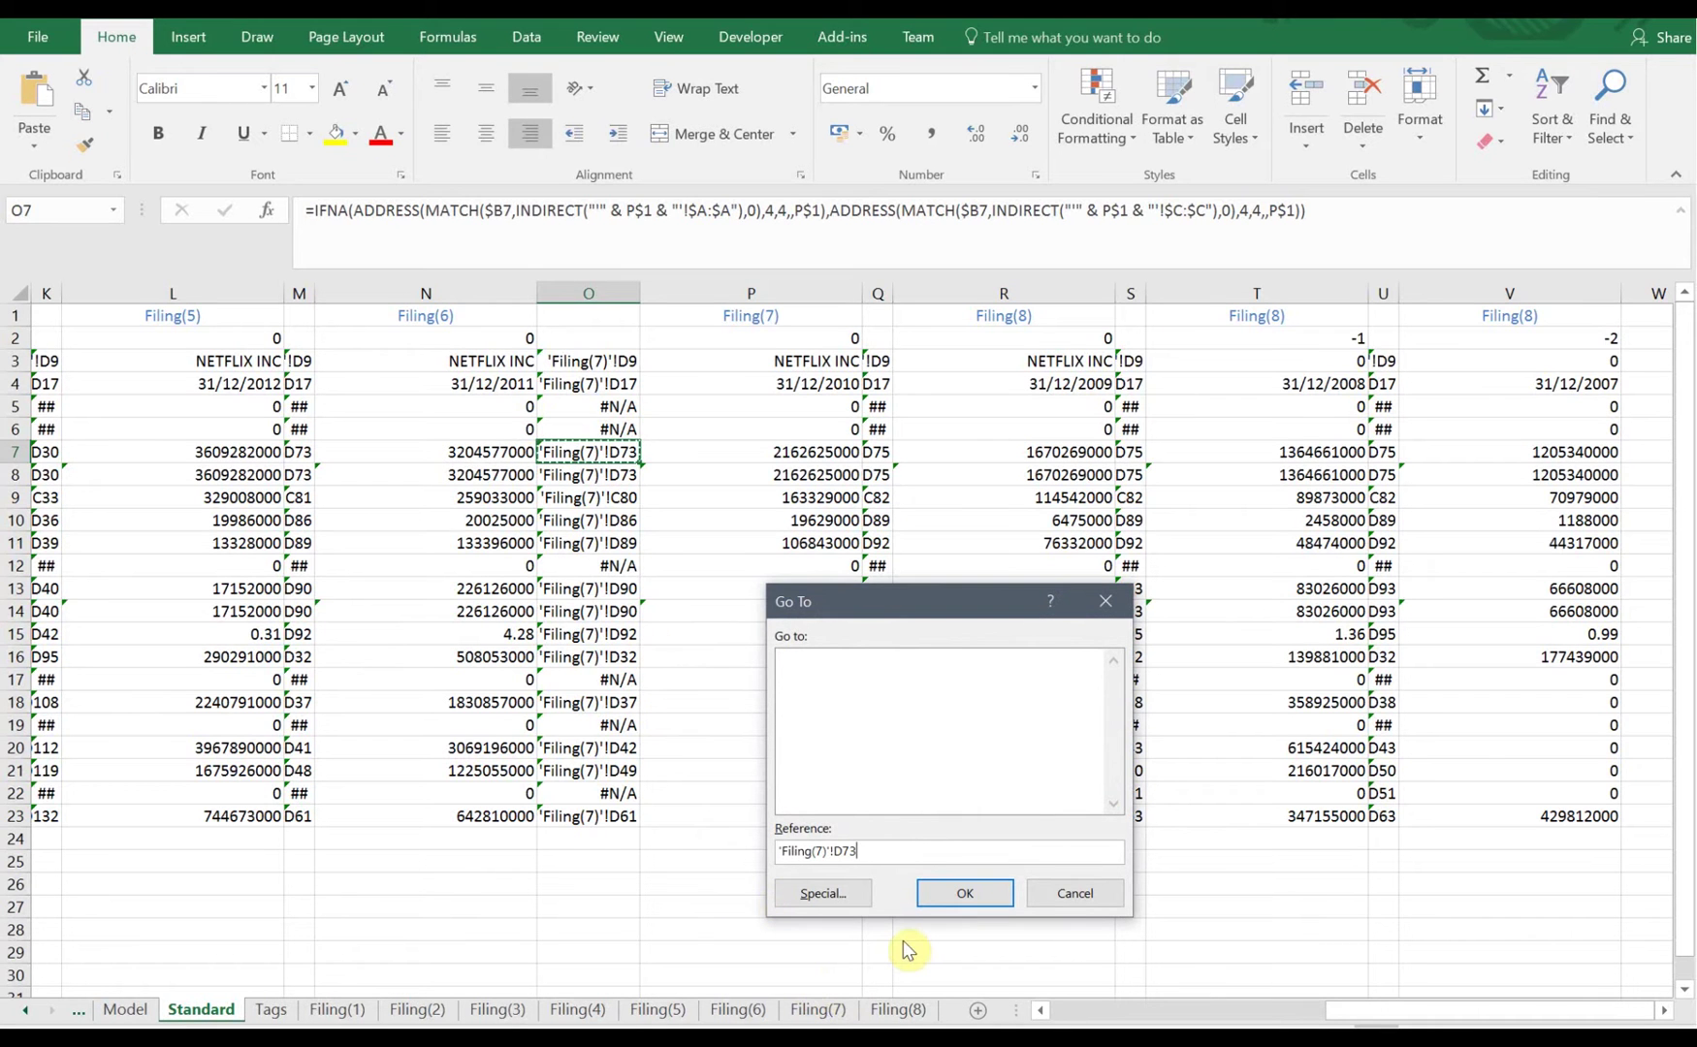
{"action": "key", "text": "Return"}
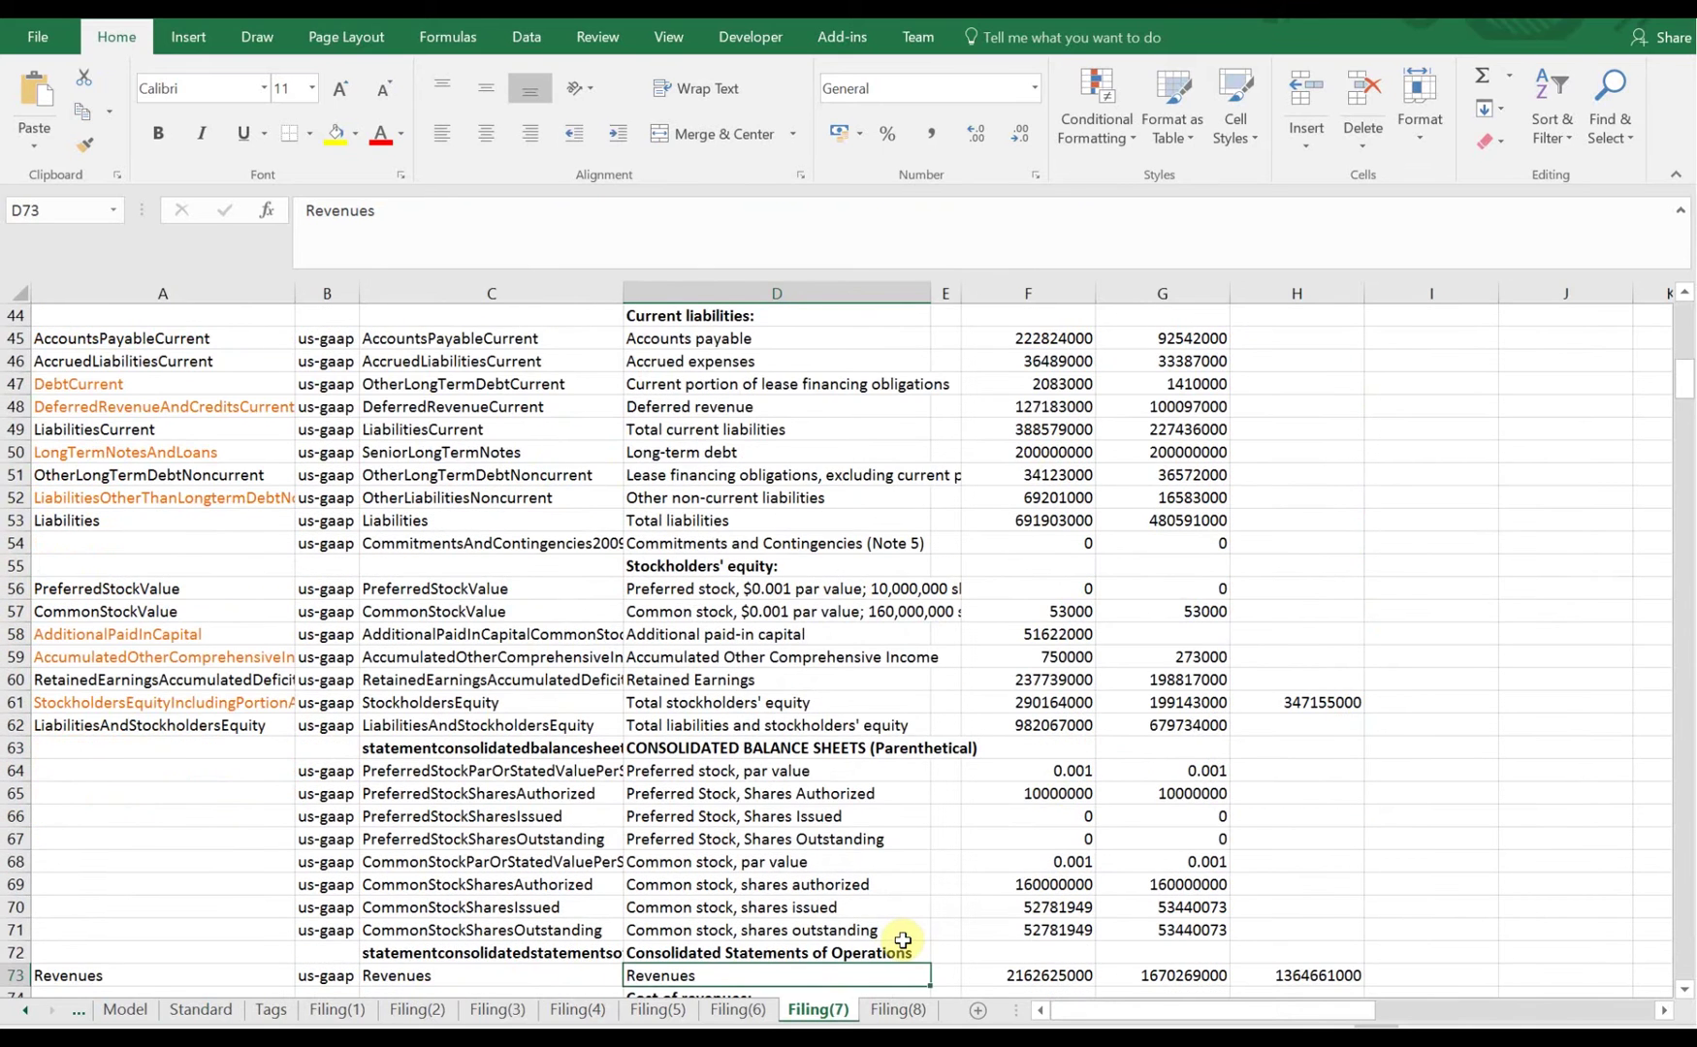
- Review the Consolidated Statements of Operations on the Filing(7) sheet around the Revenues row, and return to the Model sheet
{"action": "scroll", "coordinate": [902, 941], "scroll_direction": "down", "scroll_amount": 5}
{"action": "scroll", "coordinate": [903, 941], "scroll_direction": "up", "scroll_amount": 1}
{"action": "scroll", "coordinate": [902, 937], "scroll_direction": "down", "scroll_amount": 3}
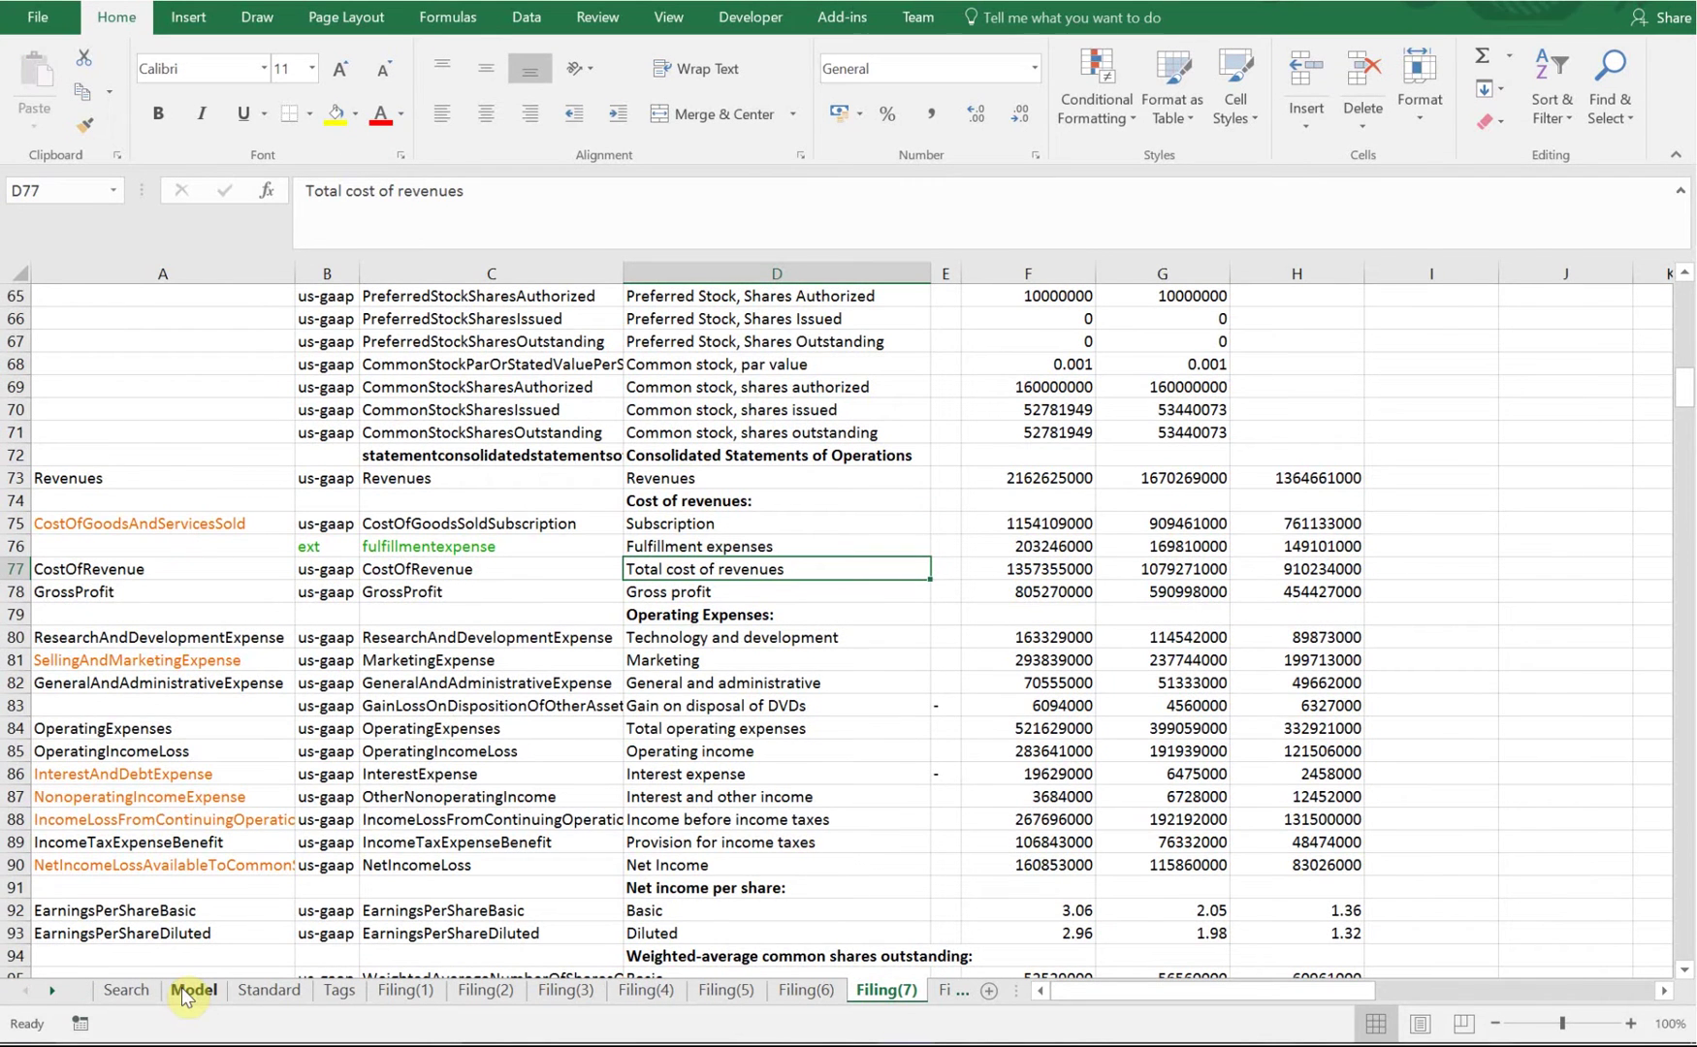
{"action": "left_click", "coordinate": [187, 990]}
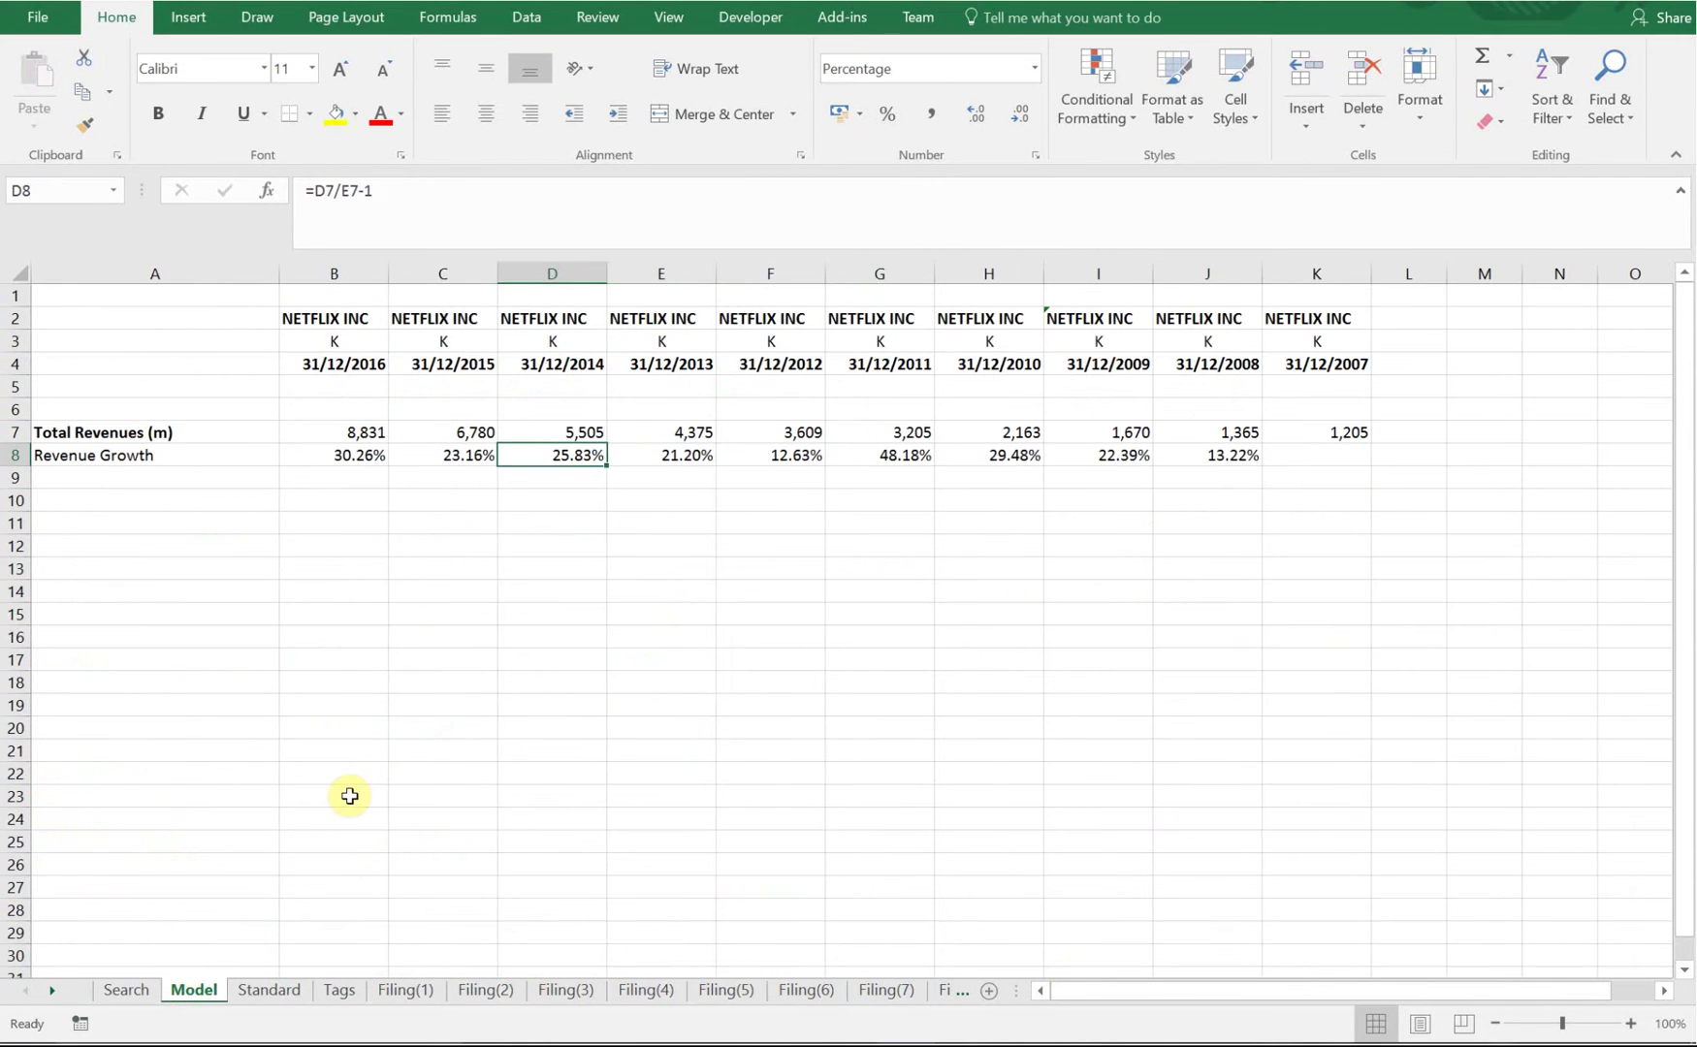